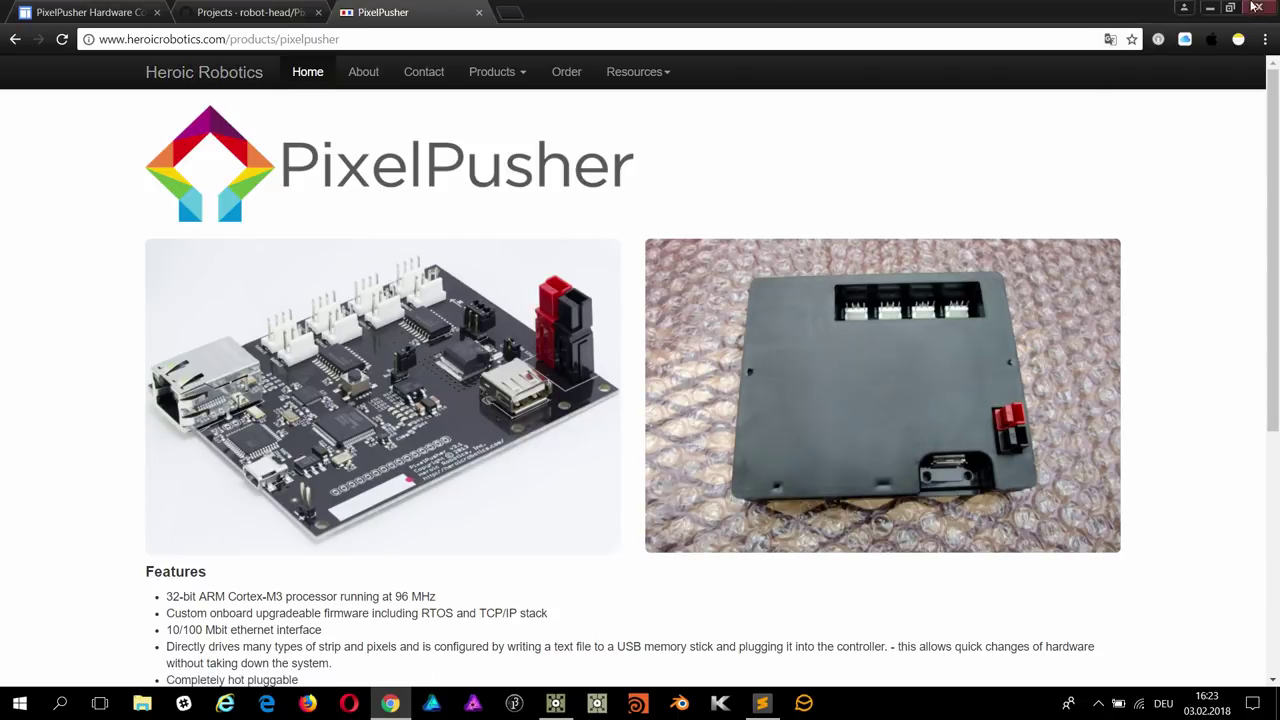
Step: Minimize the browser and the text editor, and open Processing in a maximized window
click(1211, 8)
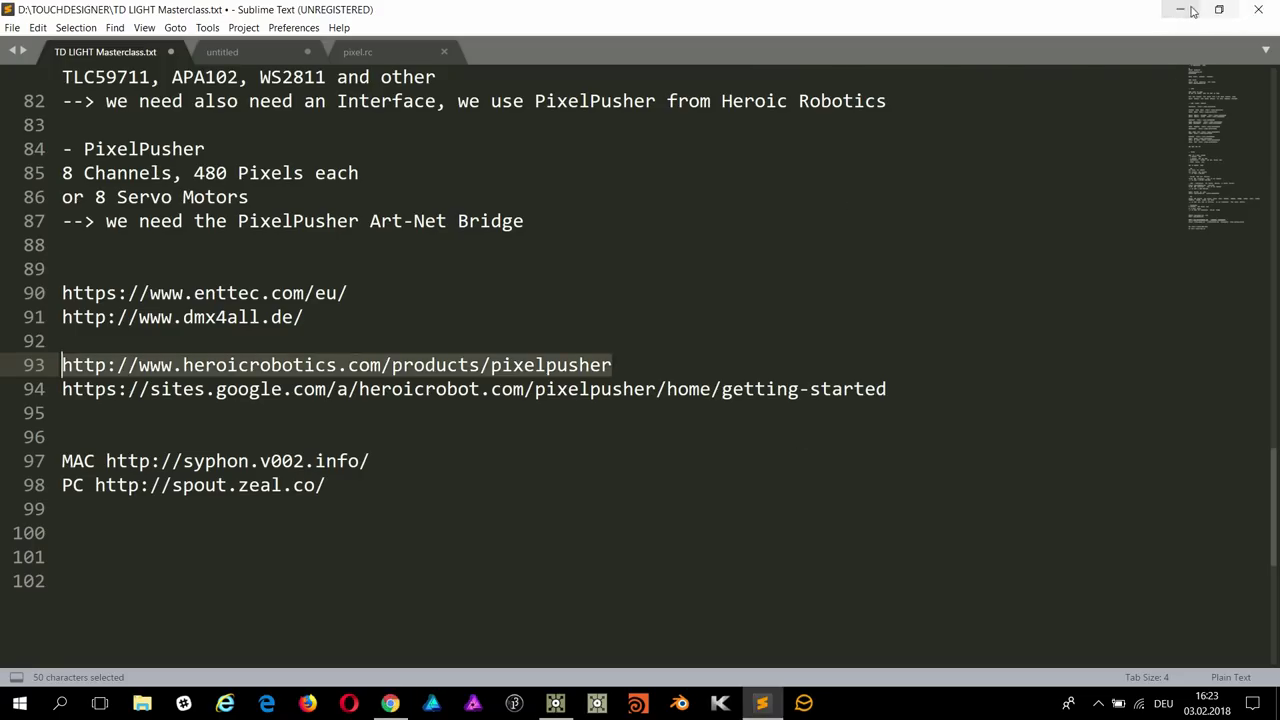
click(1181, 9)
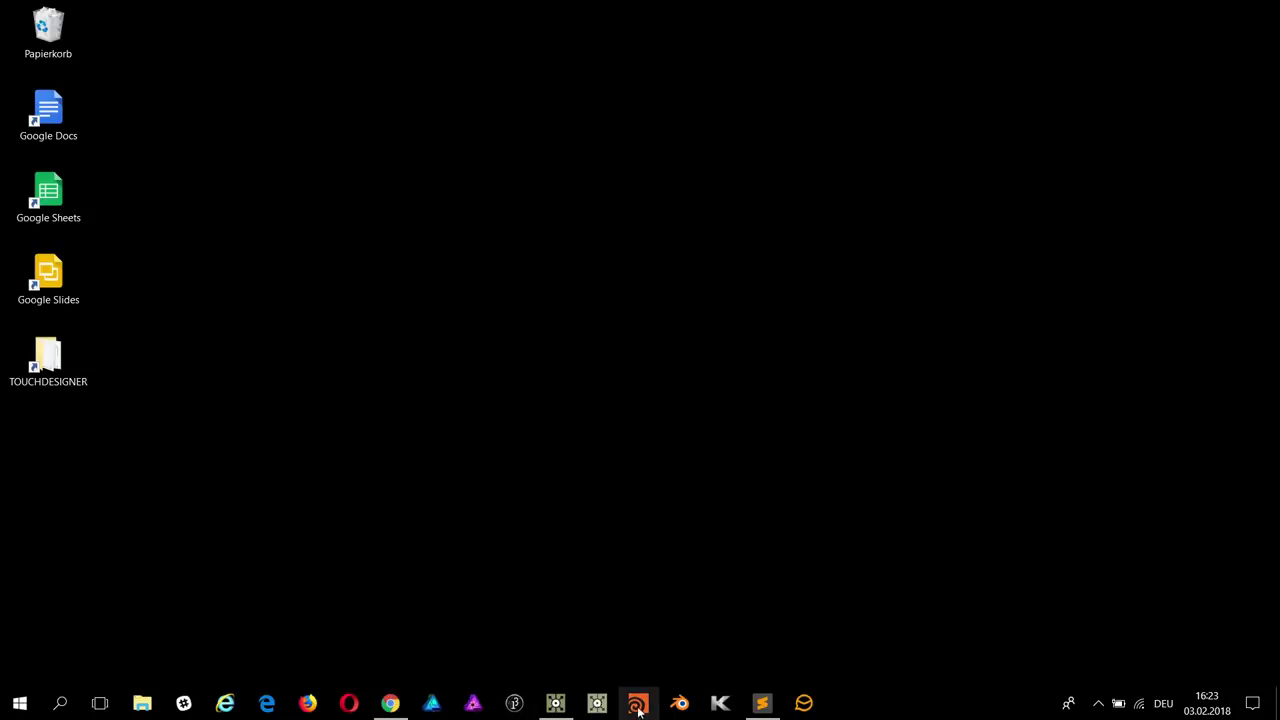
click(514, 703)
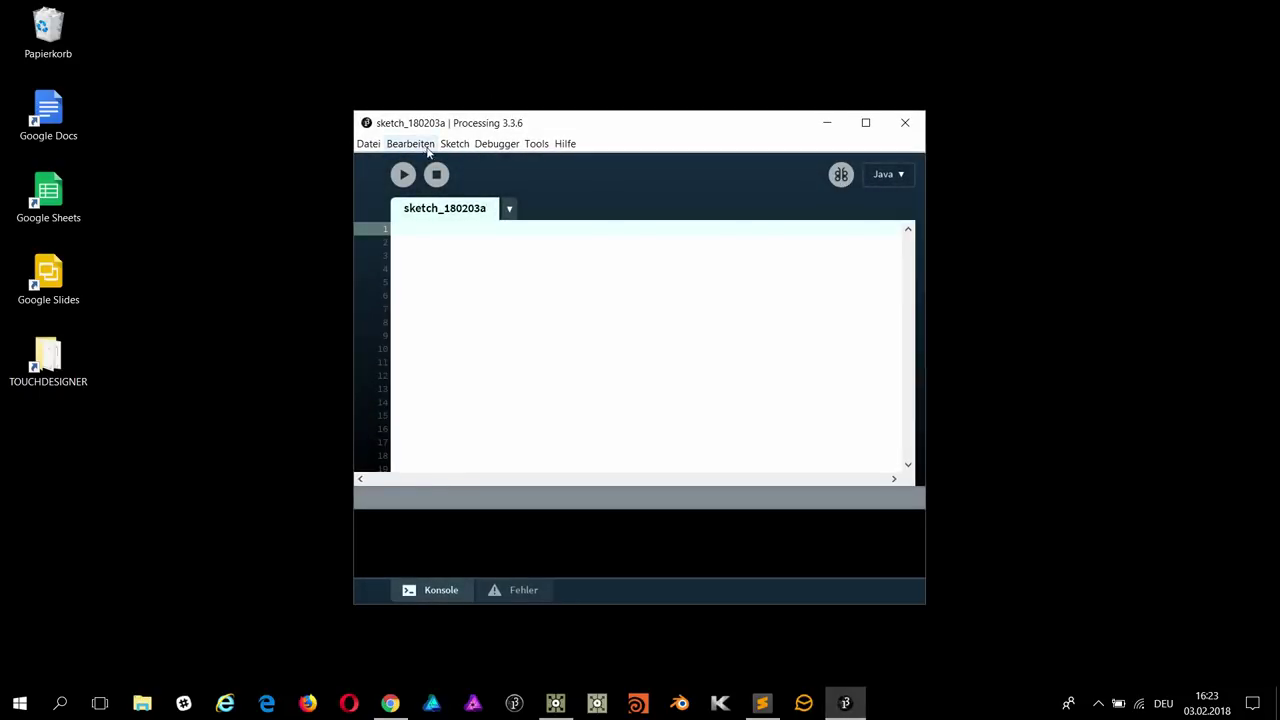
click(454, 143)
mouse_move(368, 143)
click(866, 122)
Step: Search Processing's library manager for "spout" and view the details of the Spout for Processing library
click(100, 28)
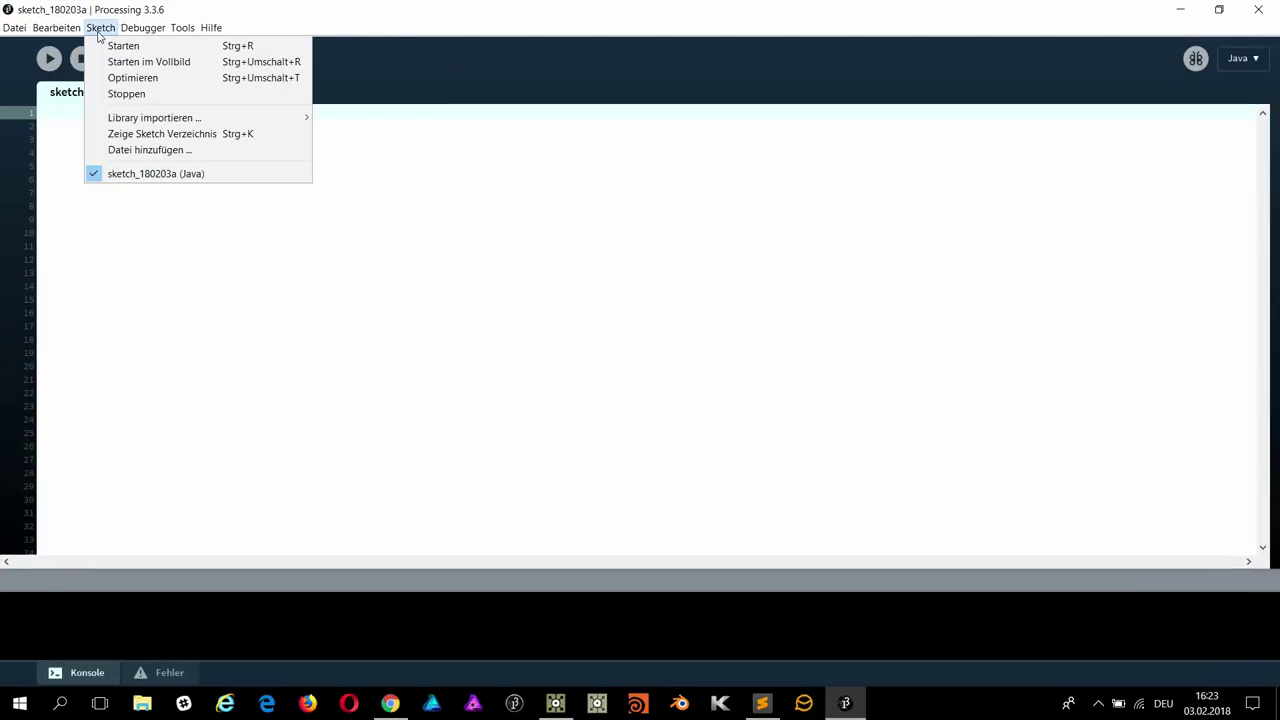
mouse_move(60, 28)
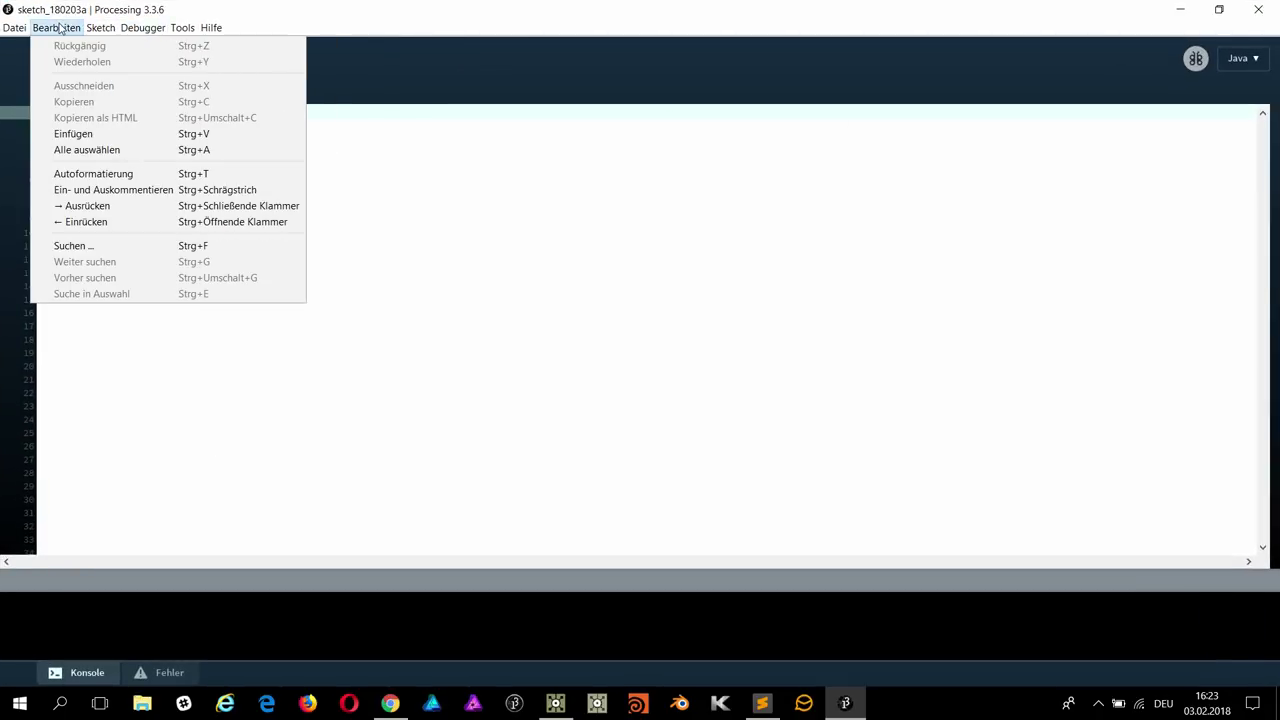
mouse_move(103, 28)
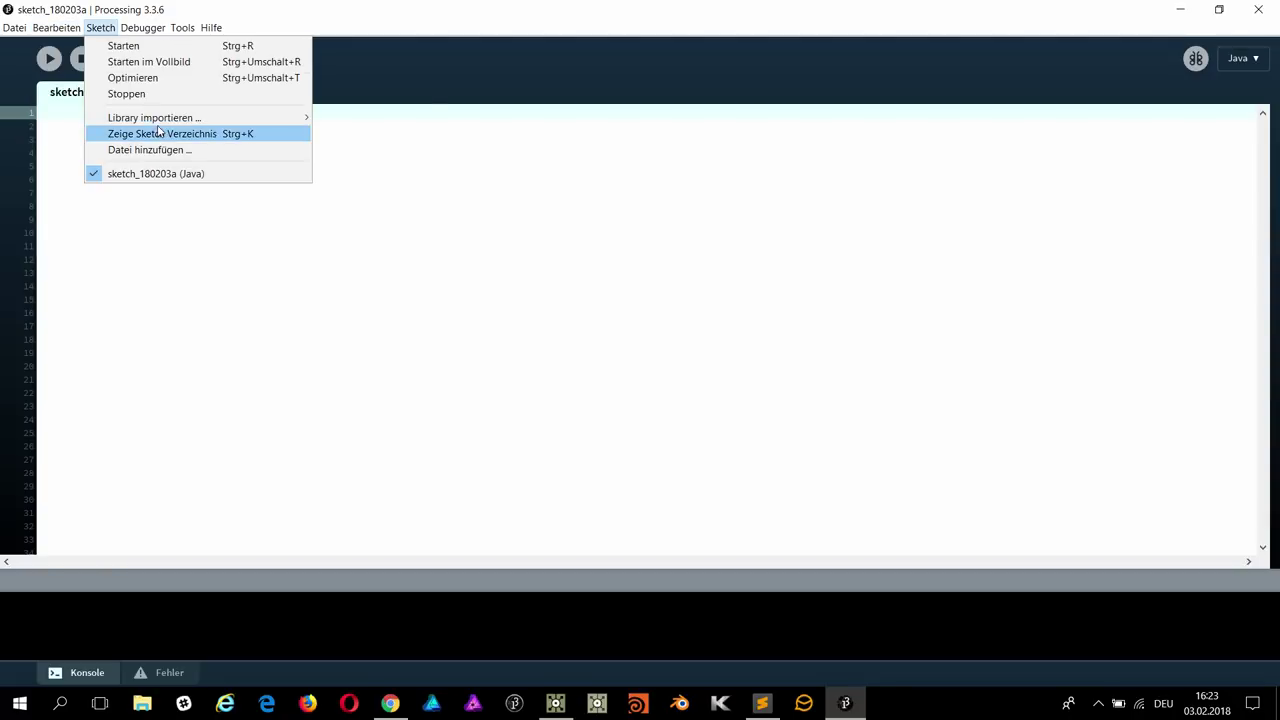
mouse_move(156, 121)
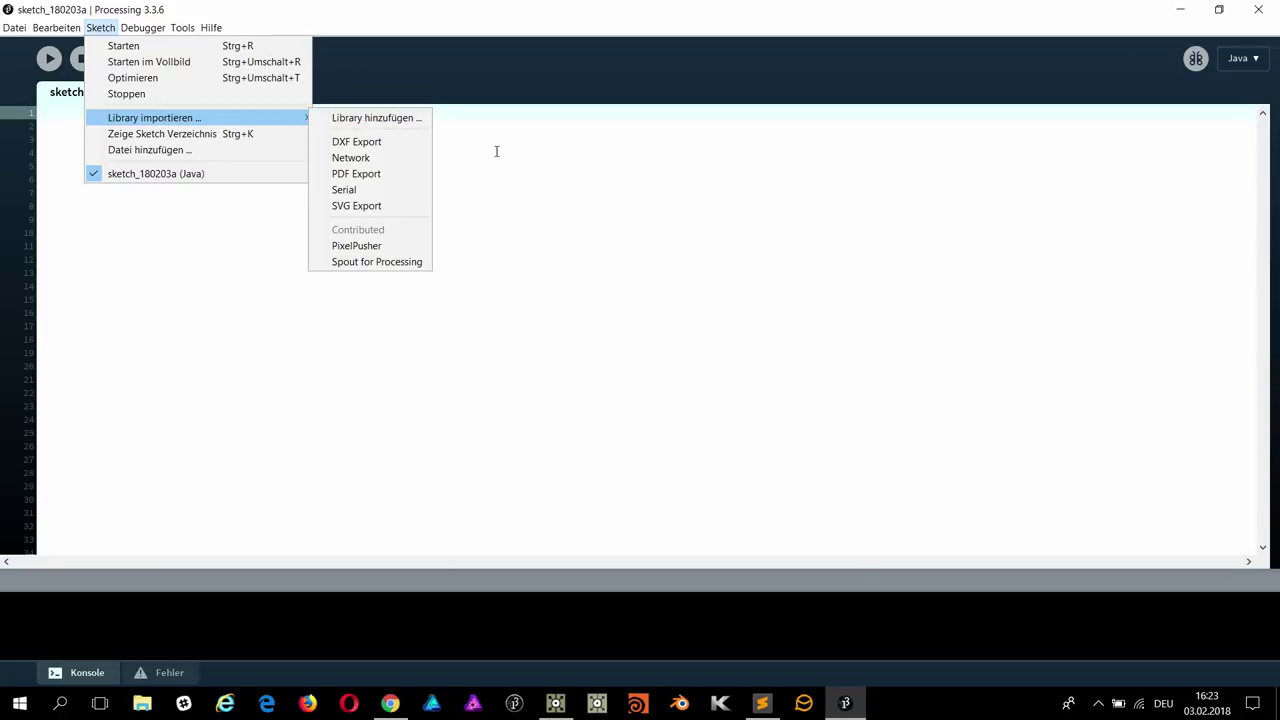
click(413, 121)
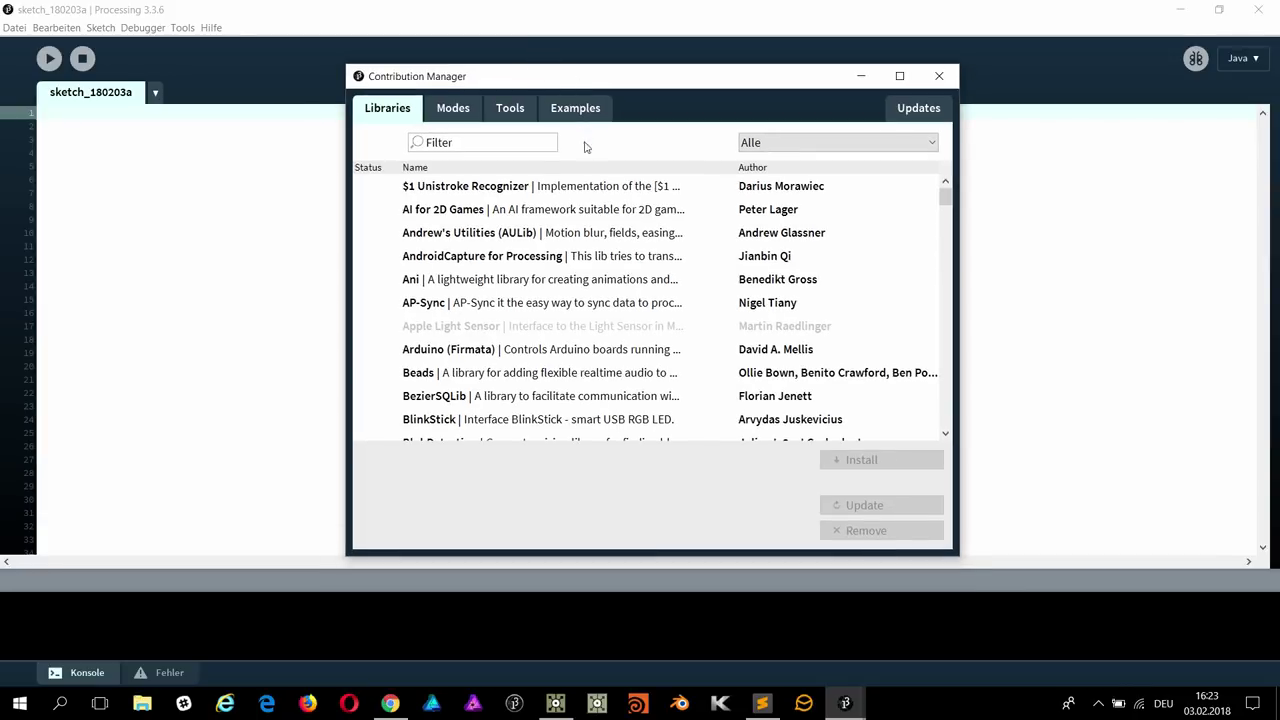
click(535, 142)
text(spout)
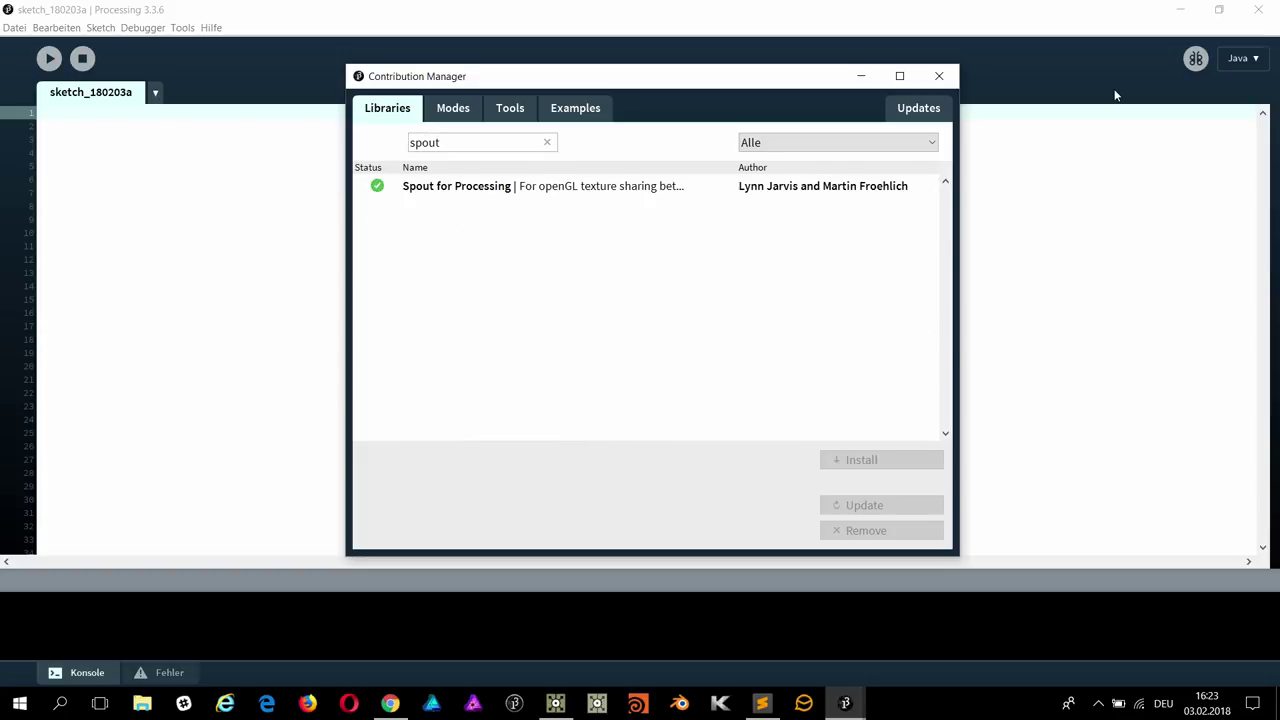
click(496, 192)
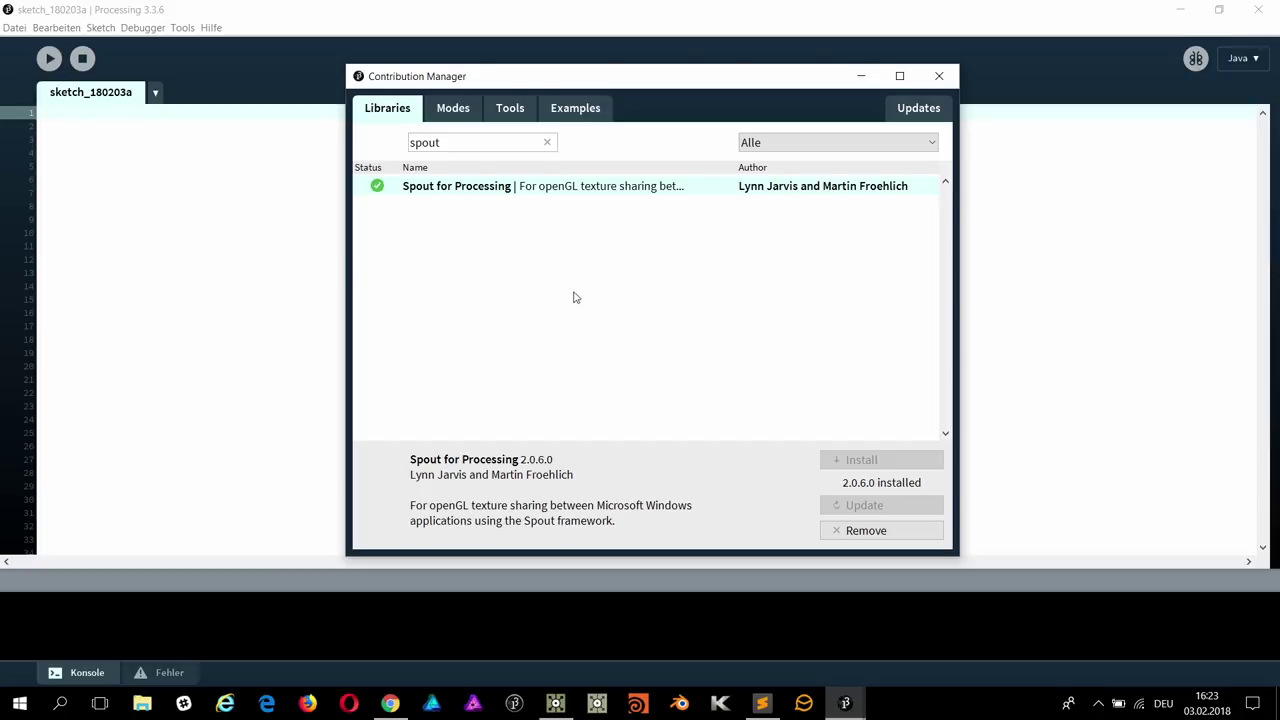
Step: Search the libraries for "pixelpusher", clear the filter and close the Contribution Manager
double_click(500, 146)
text(pixelpusher)
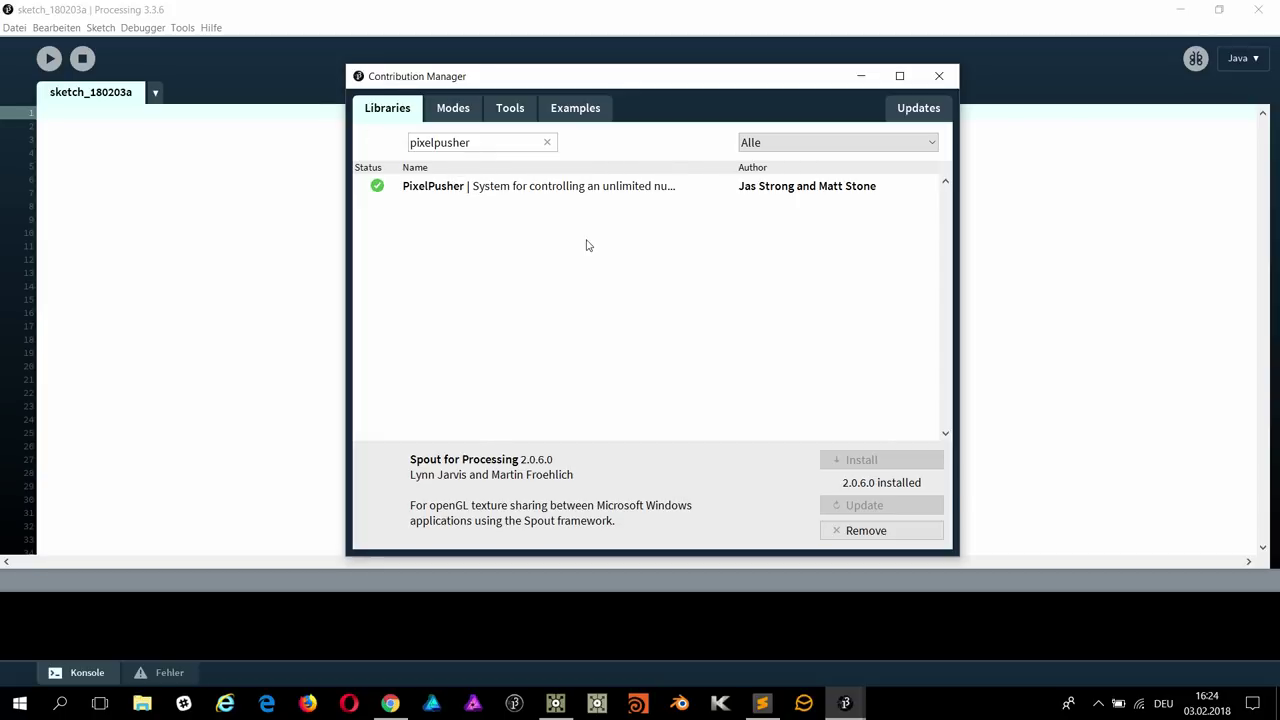
click(546, 142)
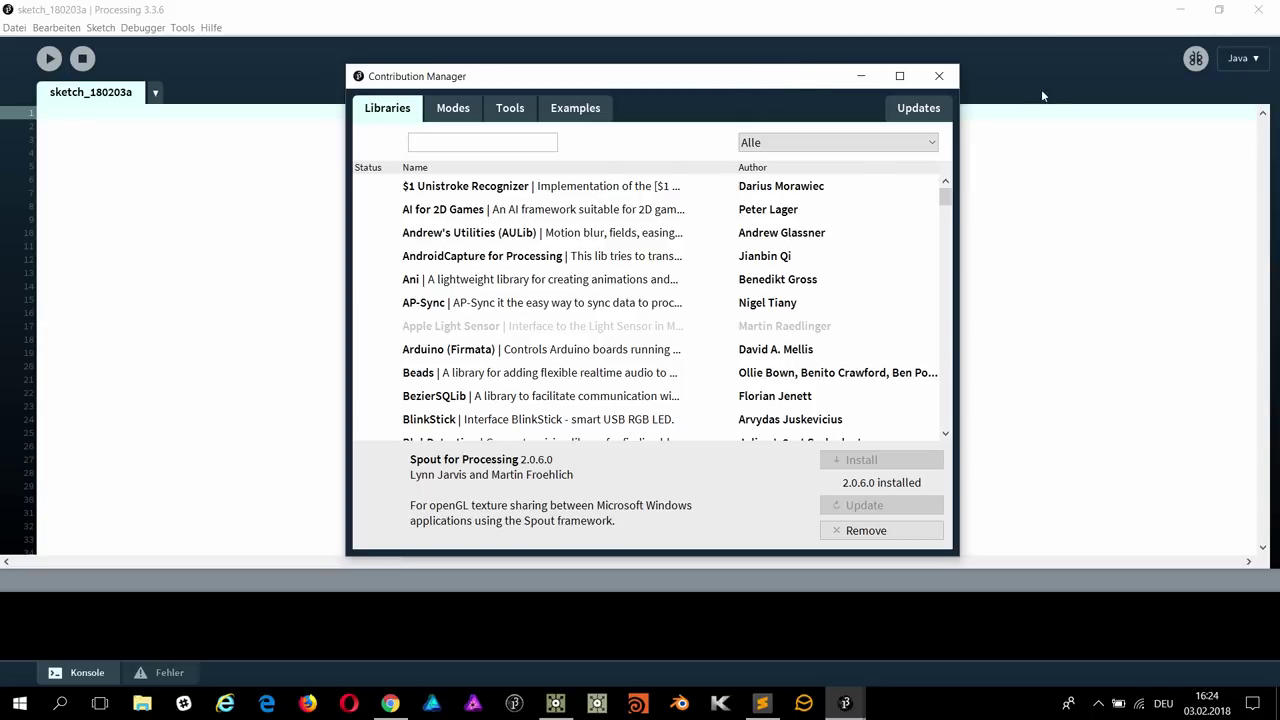
click(939, 76)
click(98, 25)
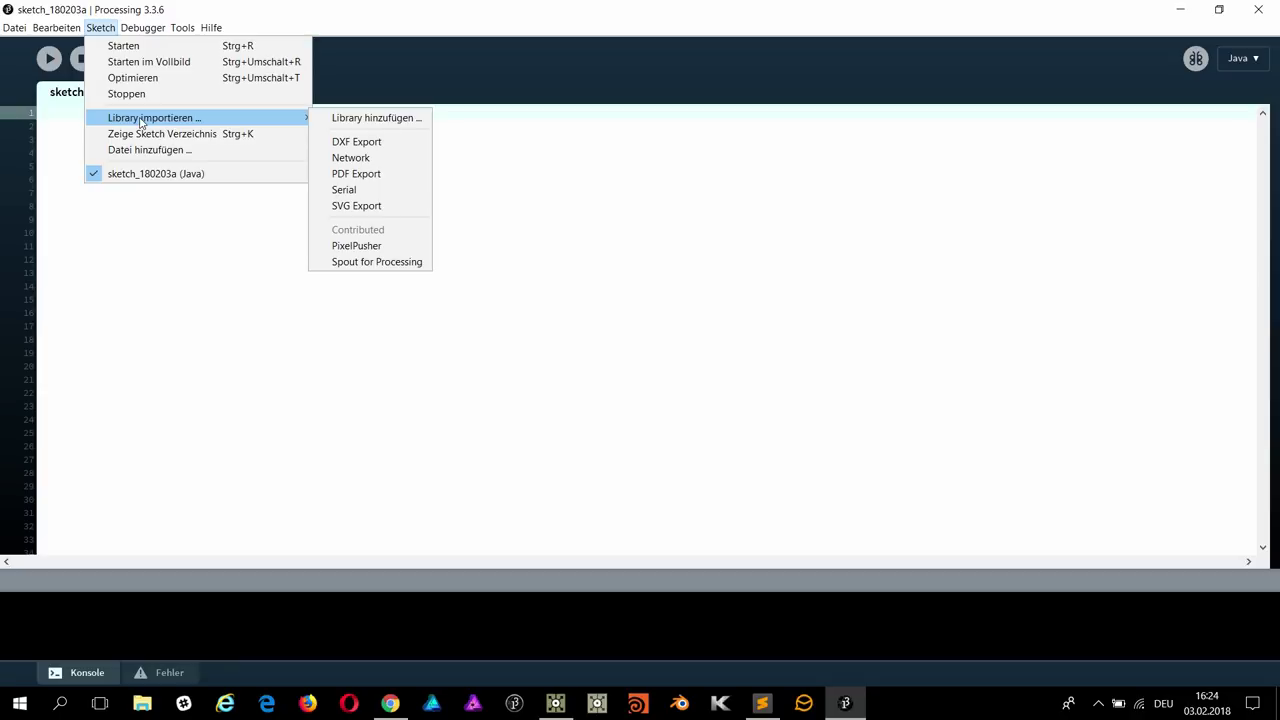
click(148, 28)
click(140, 28)
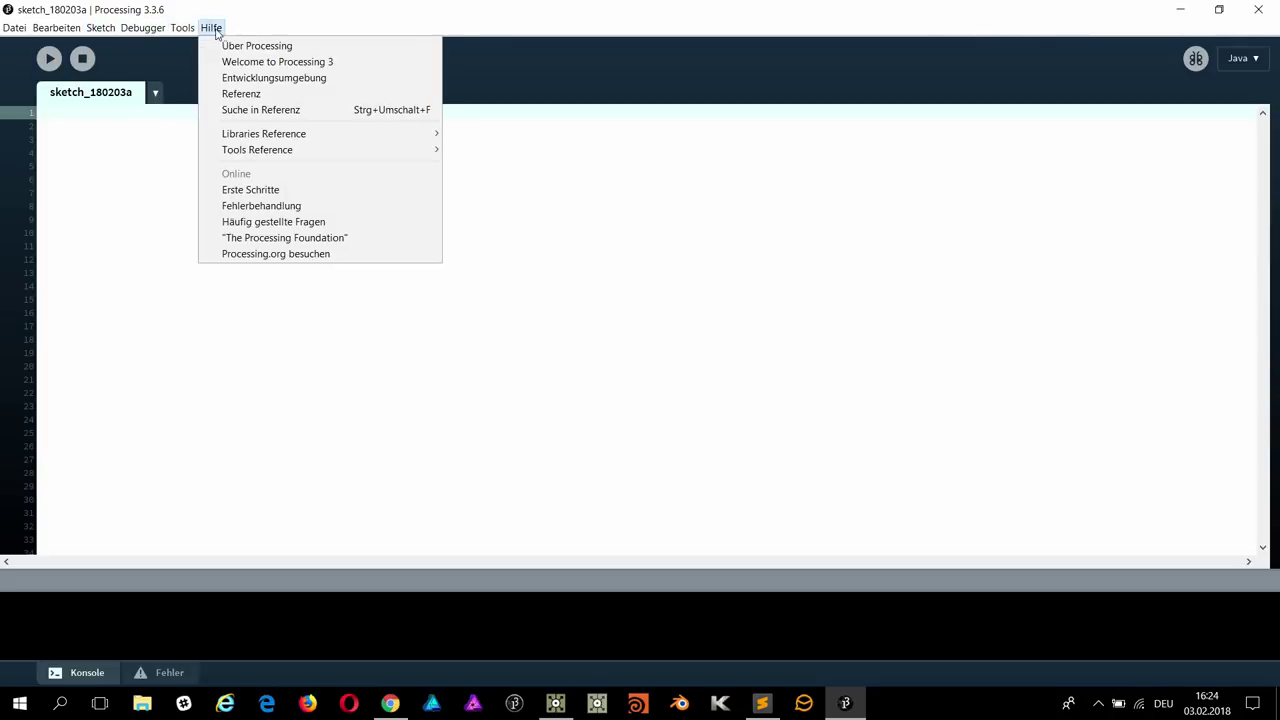
click(474, 405)
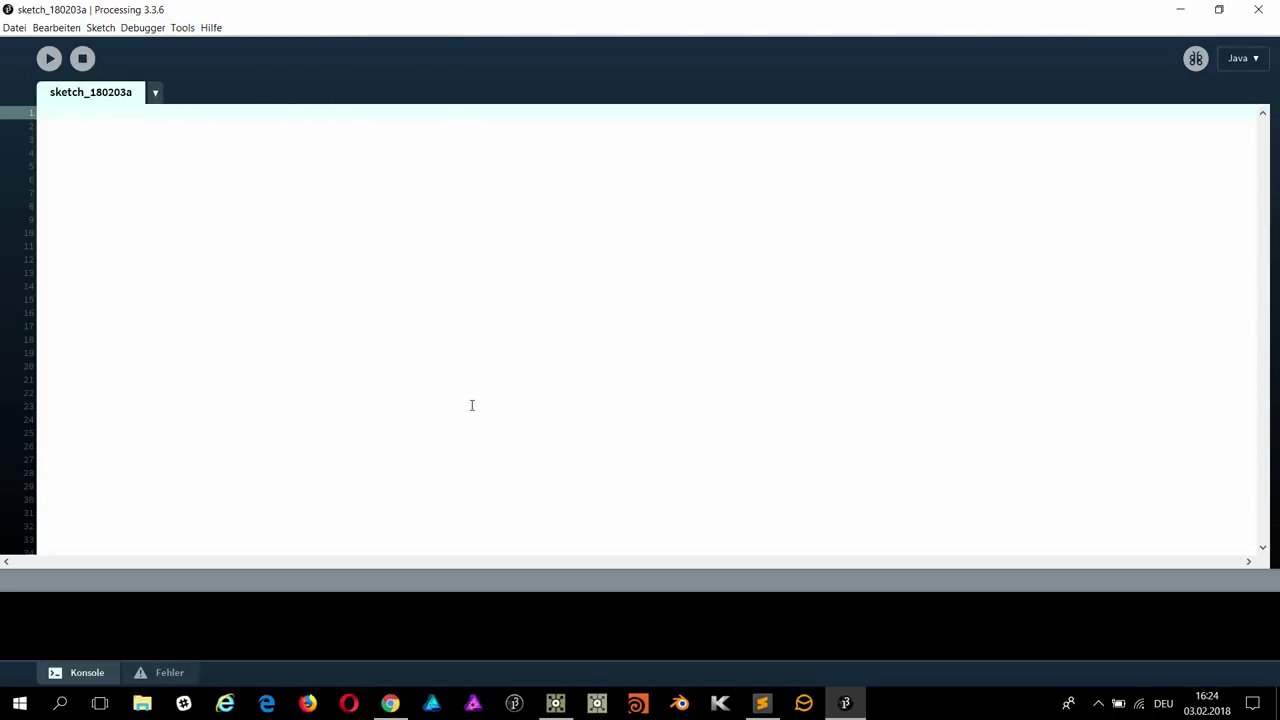
click(170, 28)
click(460, 326)
Step: Arrange TouchDesigner on the left half of the desktop and Processing beside it on the right at full height
click(1226, 12)
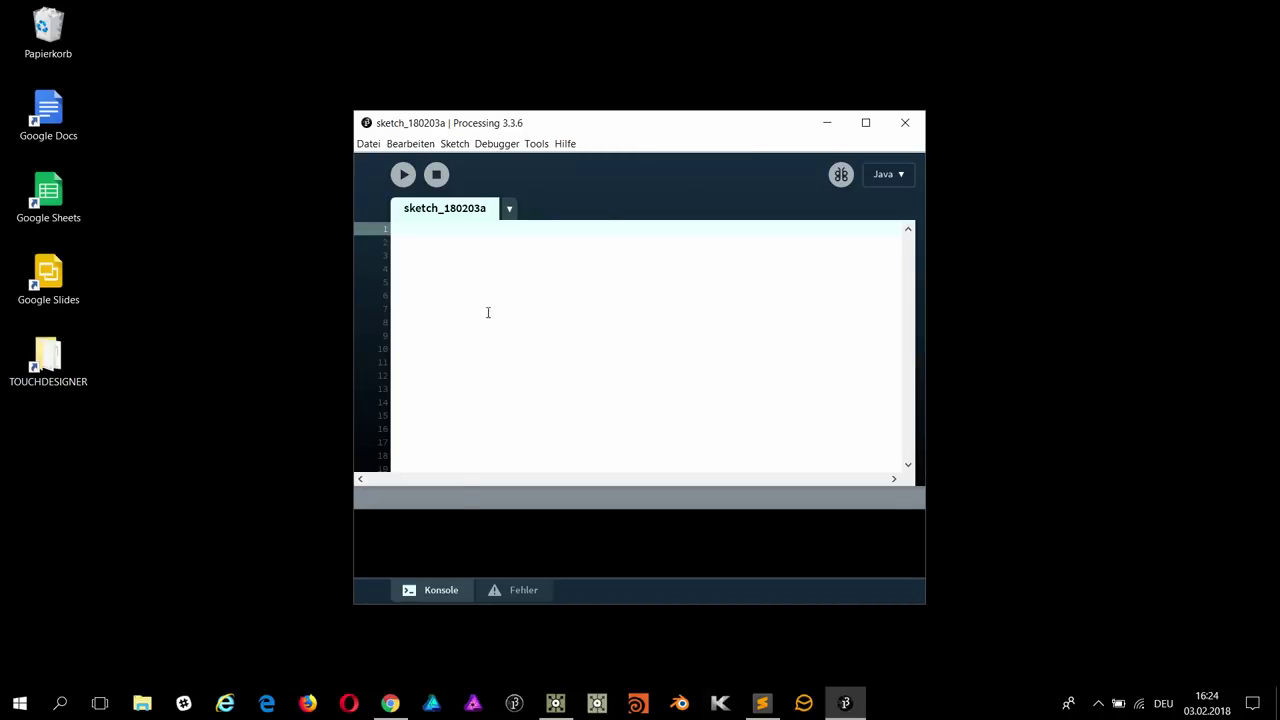
drag(555, 128, 871, 58)
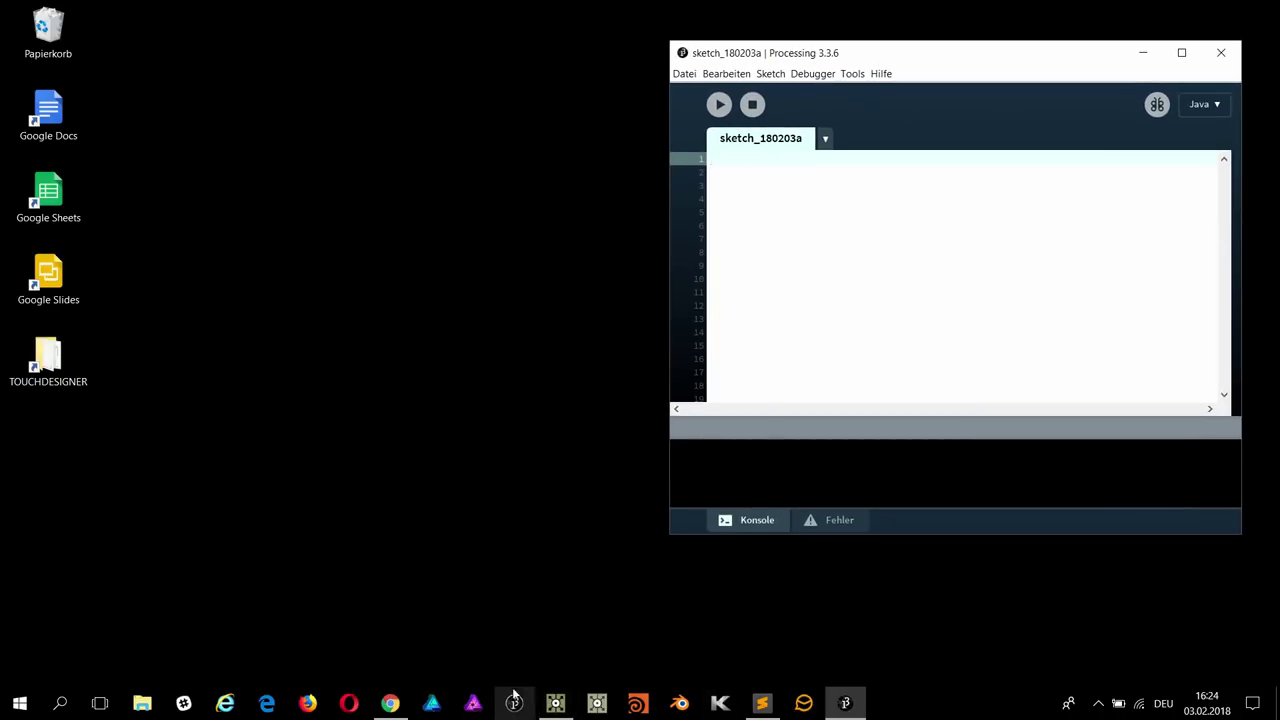
click(555, 703)
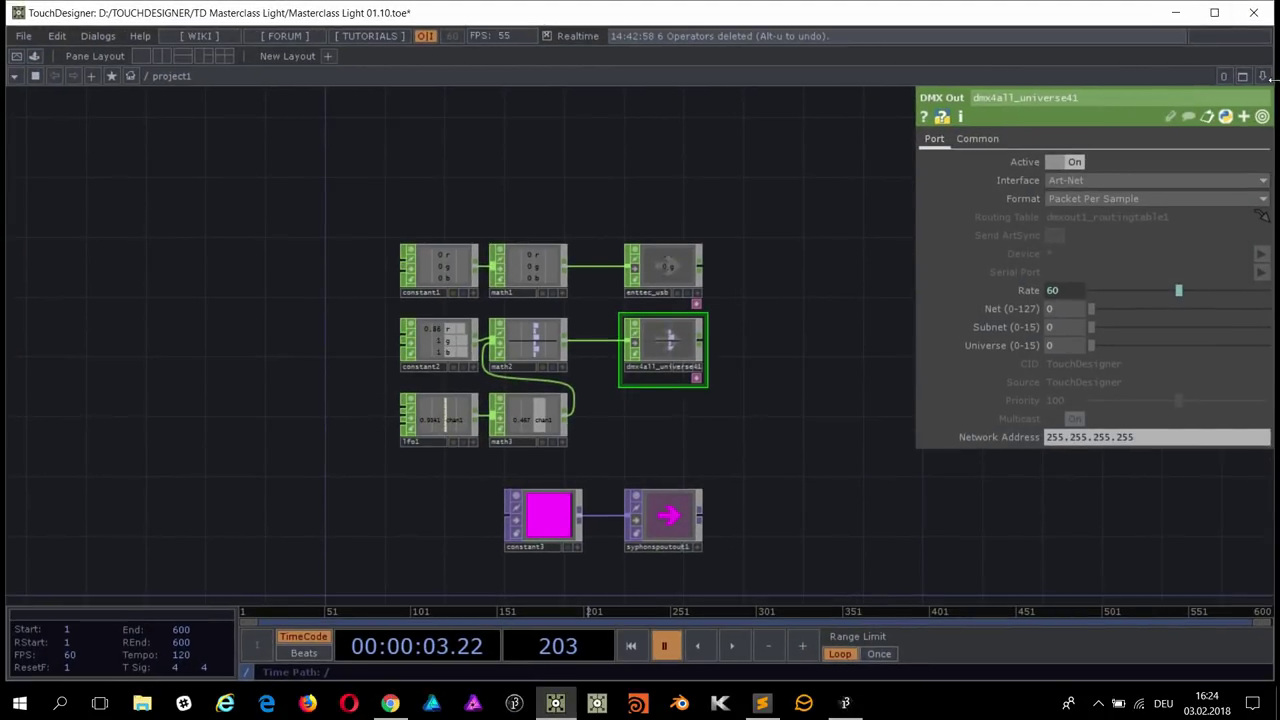
drag(1270, 80, 673, 219)
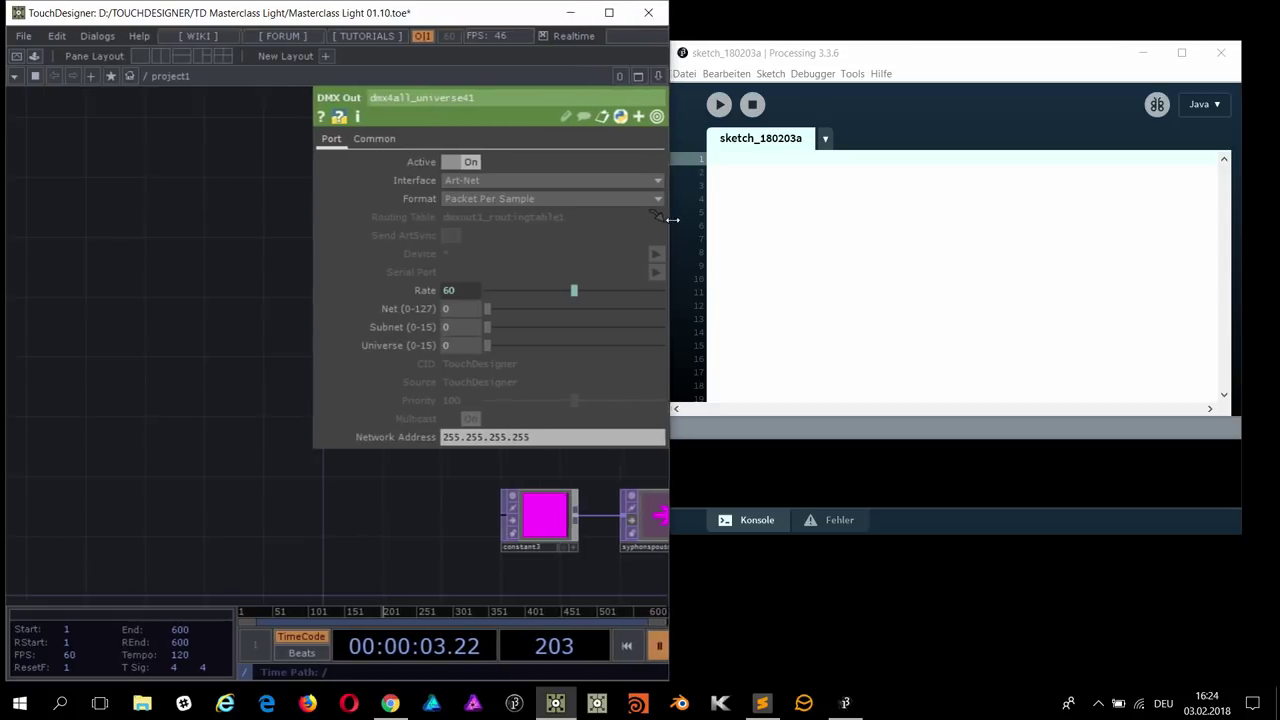
drag(909, 55, 917, 18)
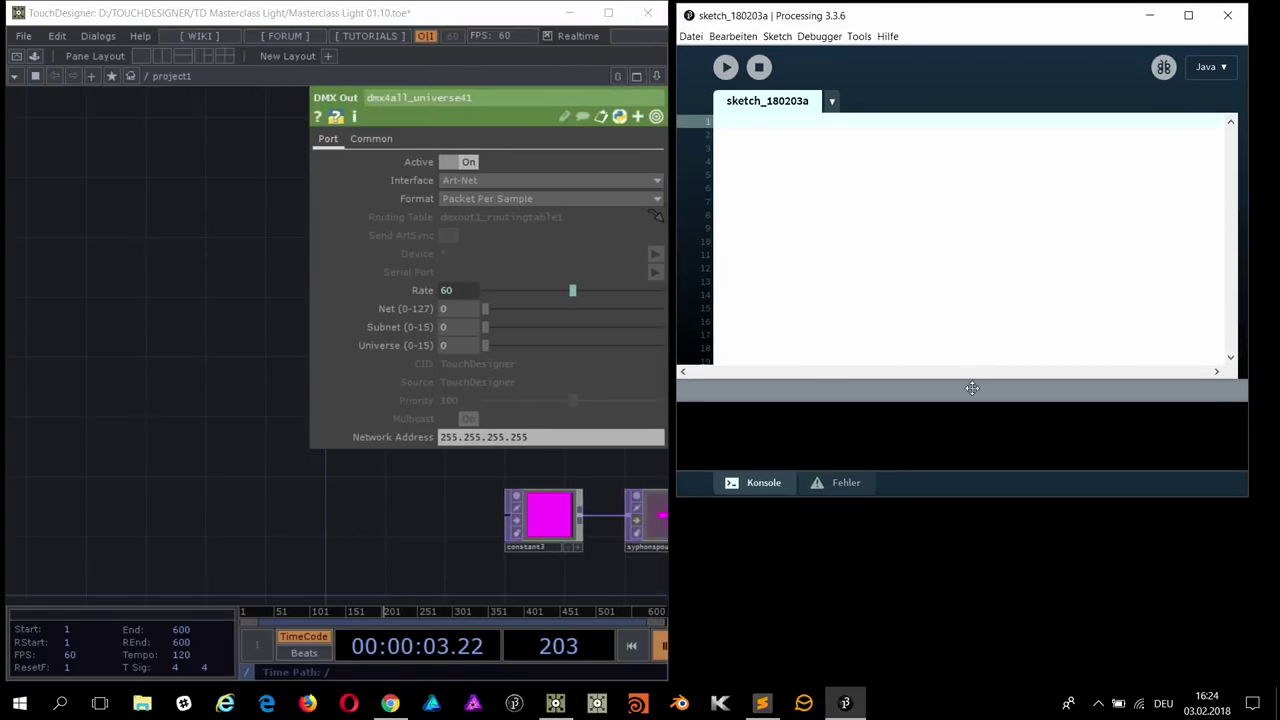
drag(963, 500, 962, 680)
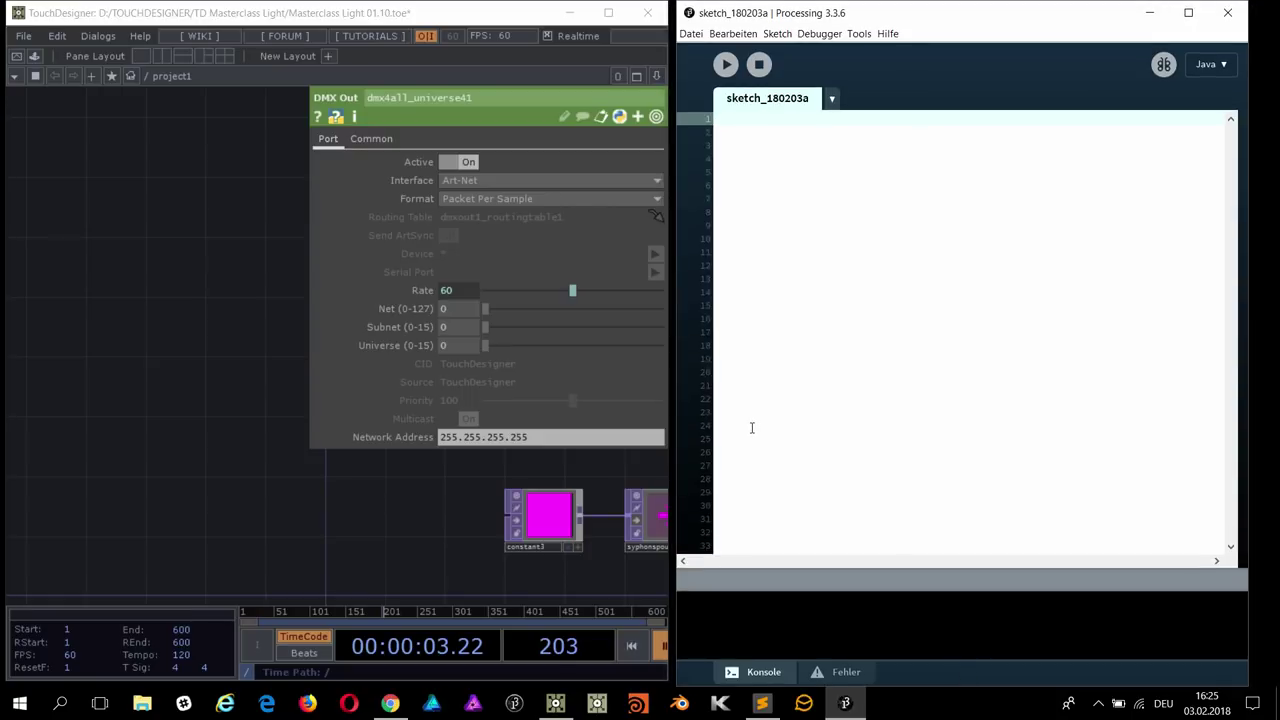
Step: Open the SpoutReceiver example from the contributed Spout for Processing library in Processing and close the examples browser
click(777, 34)
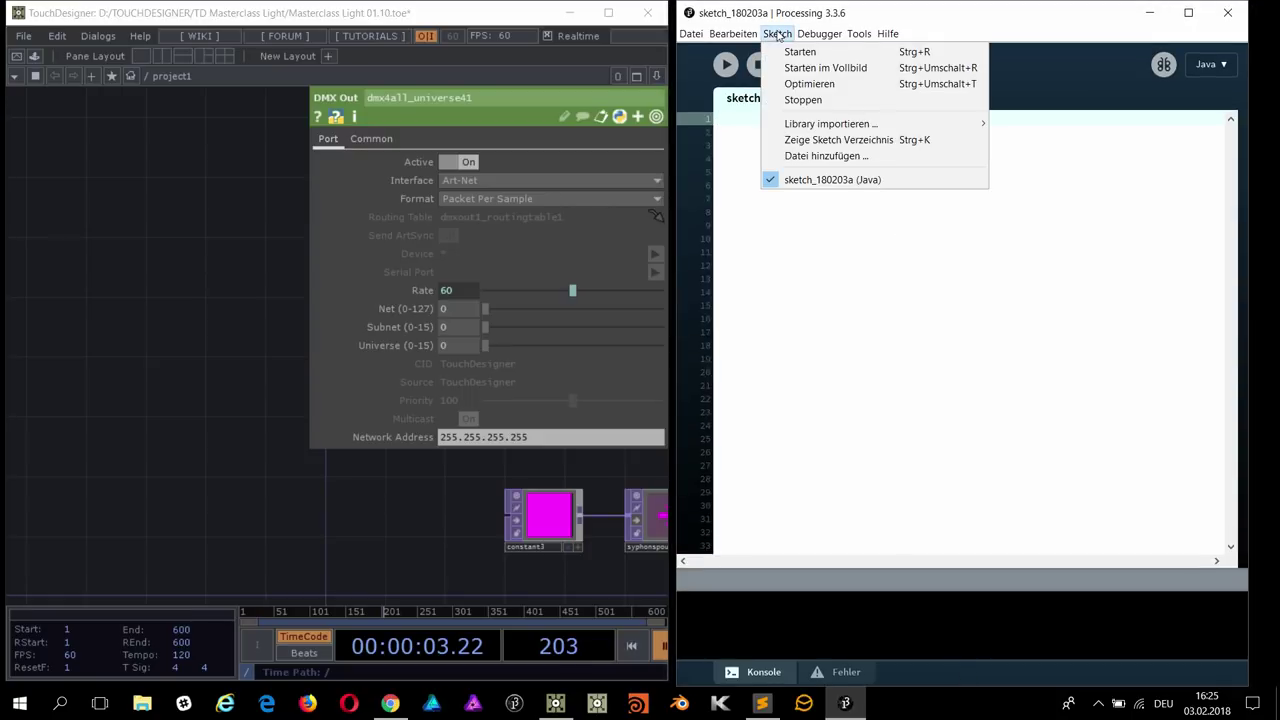
mouse_move(826, 128)
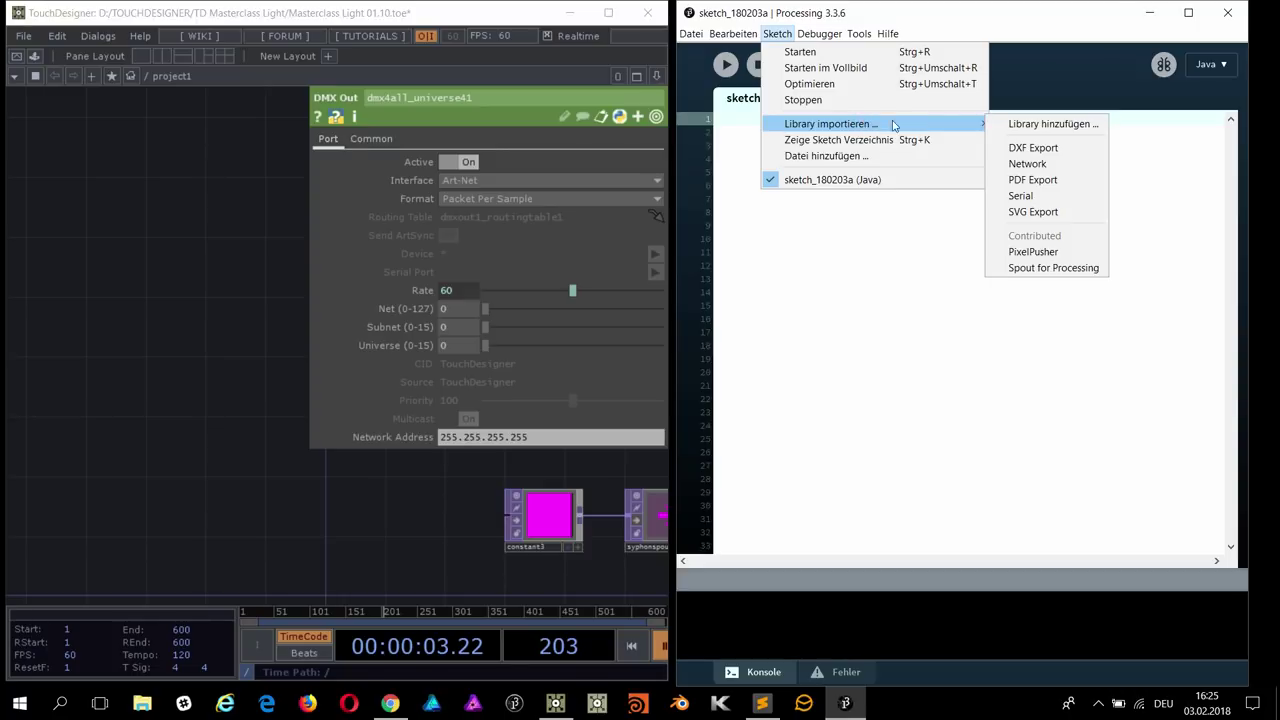
mouse_move(697, 38)
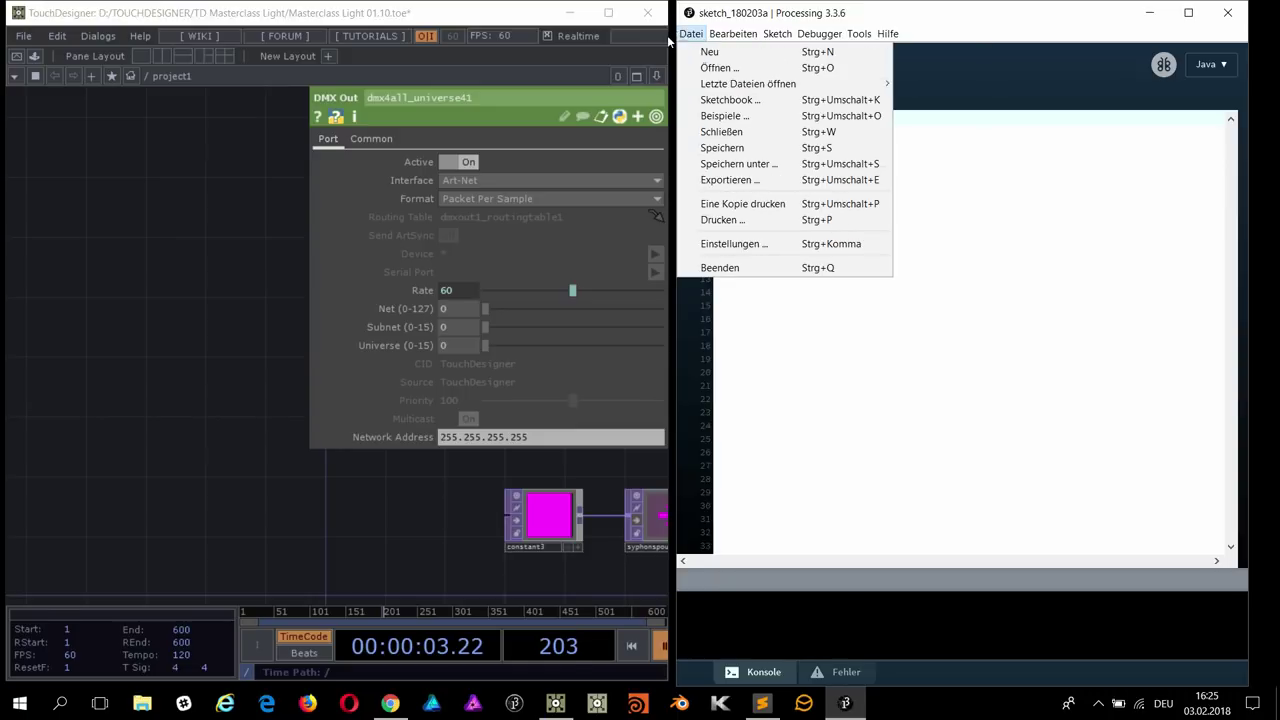
mouse_move(750, 86)
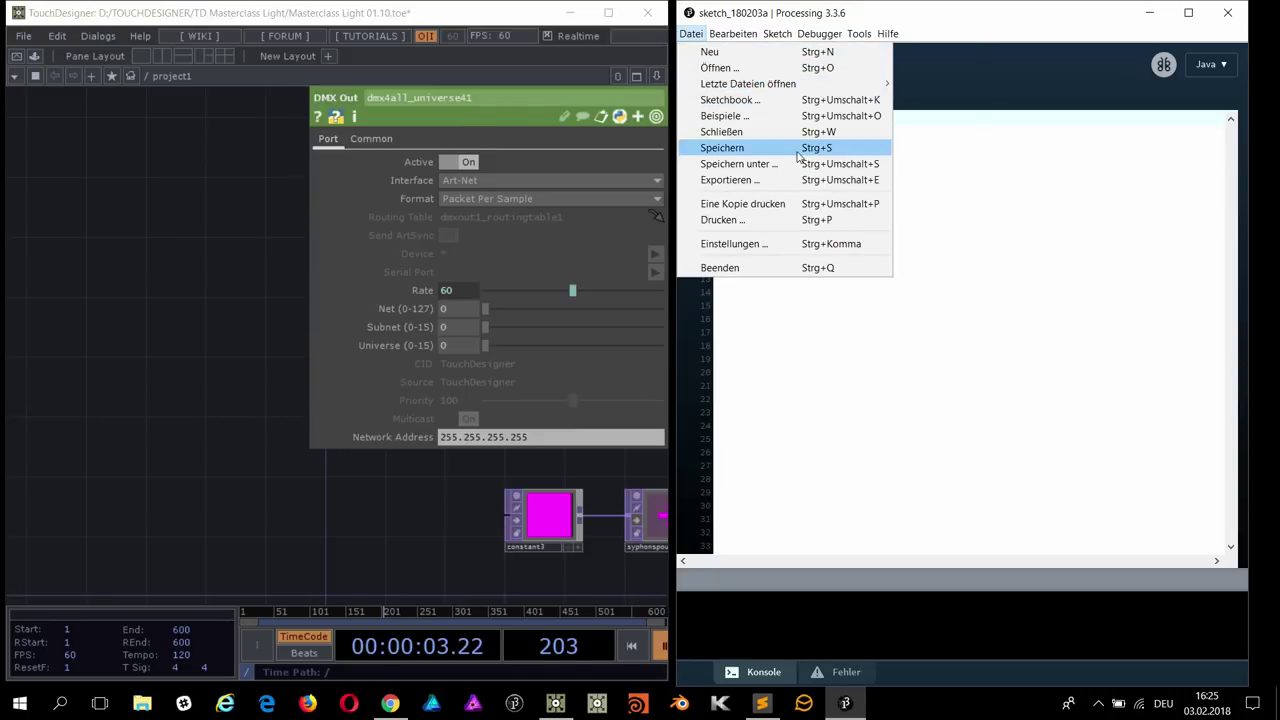
click(766, 124)
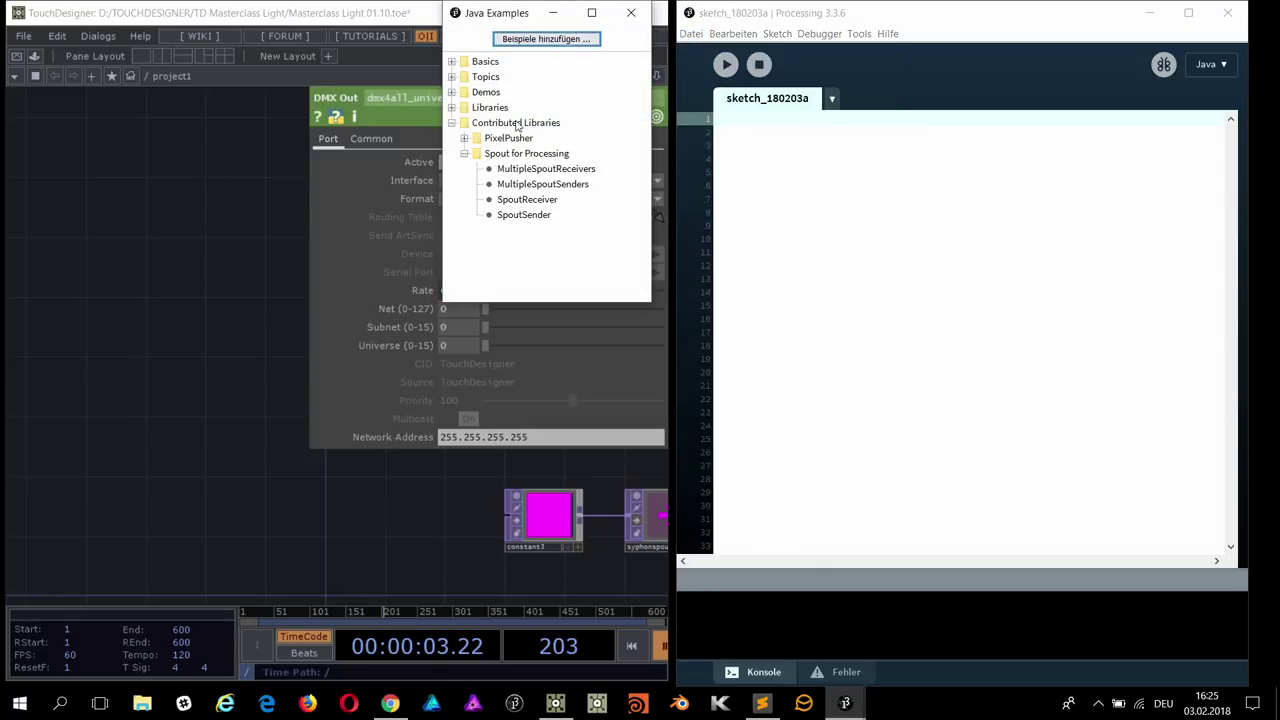
double_click(519, 124)
click(452, 123)
double_click(540, 155)
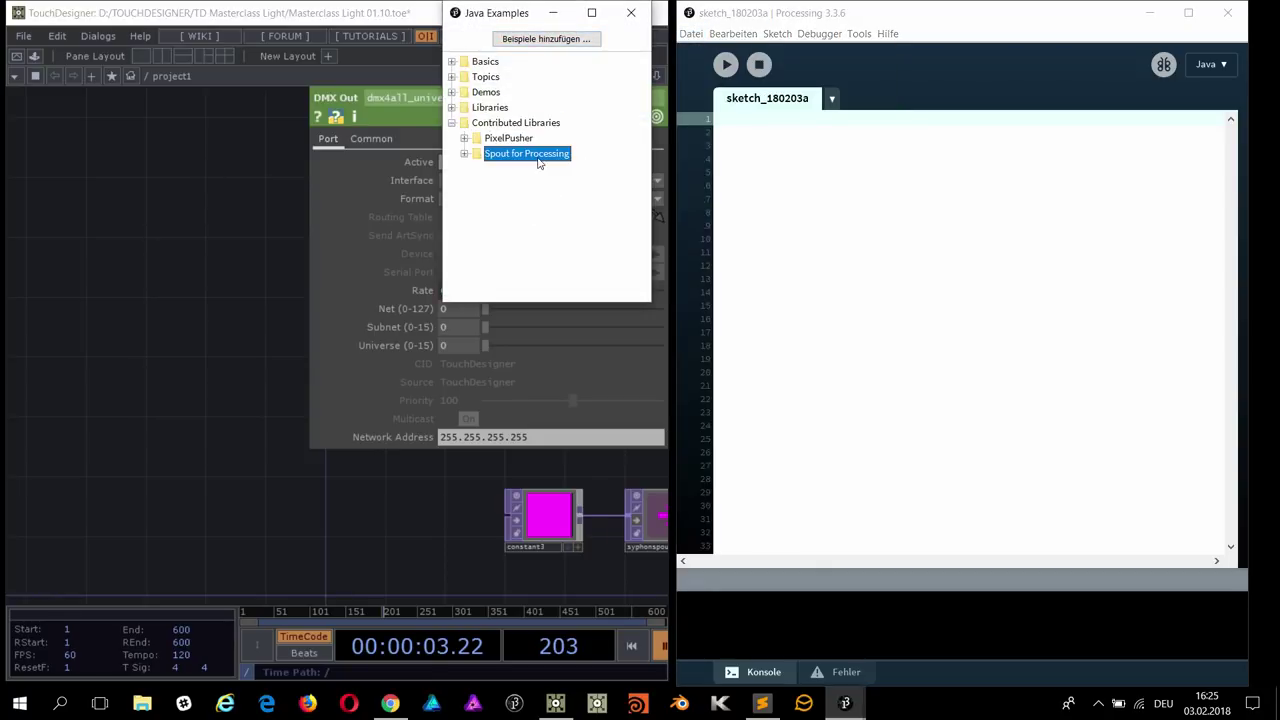
click(464, 153)
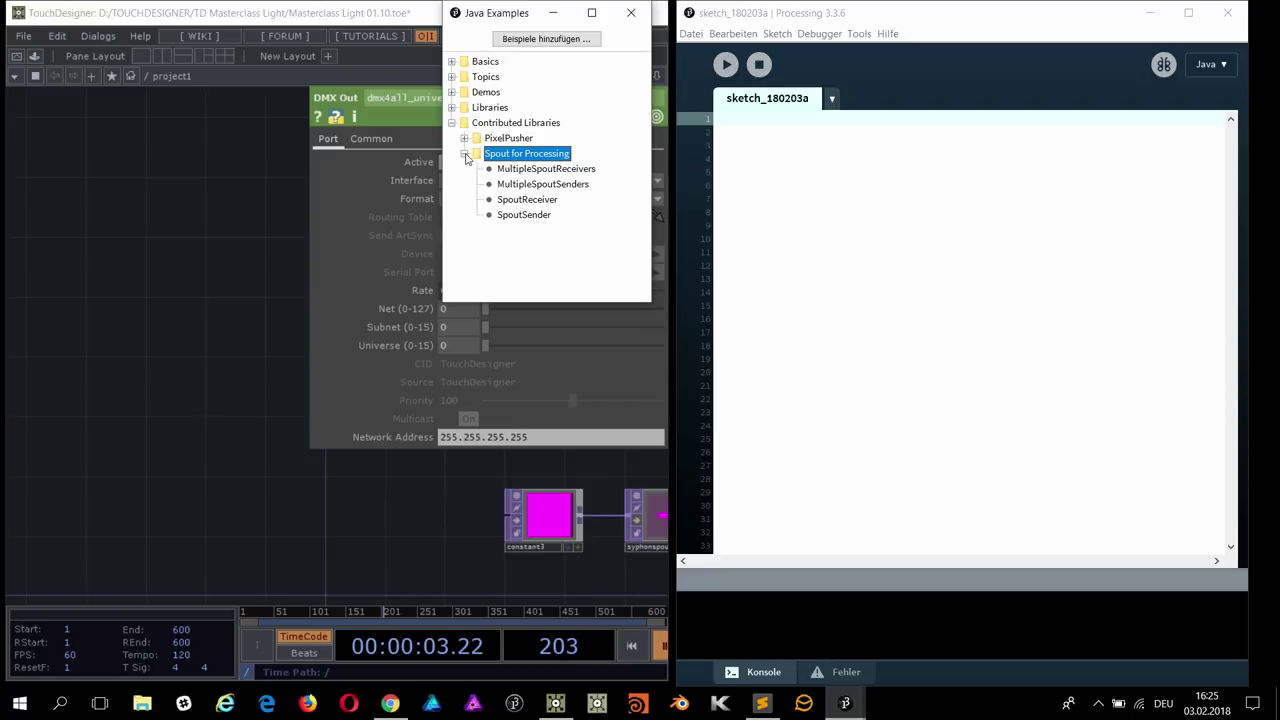
double_click(527, 199)
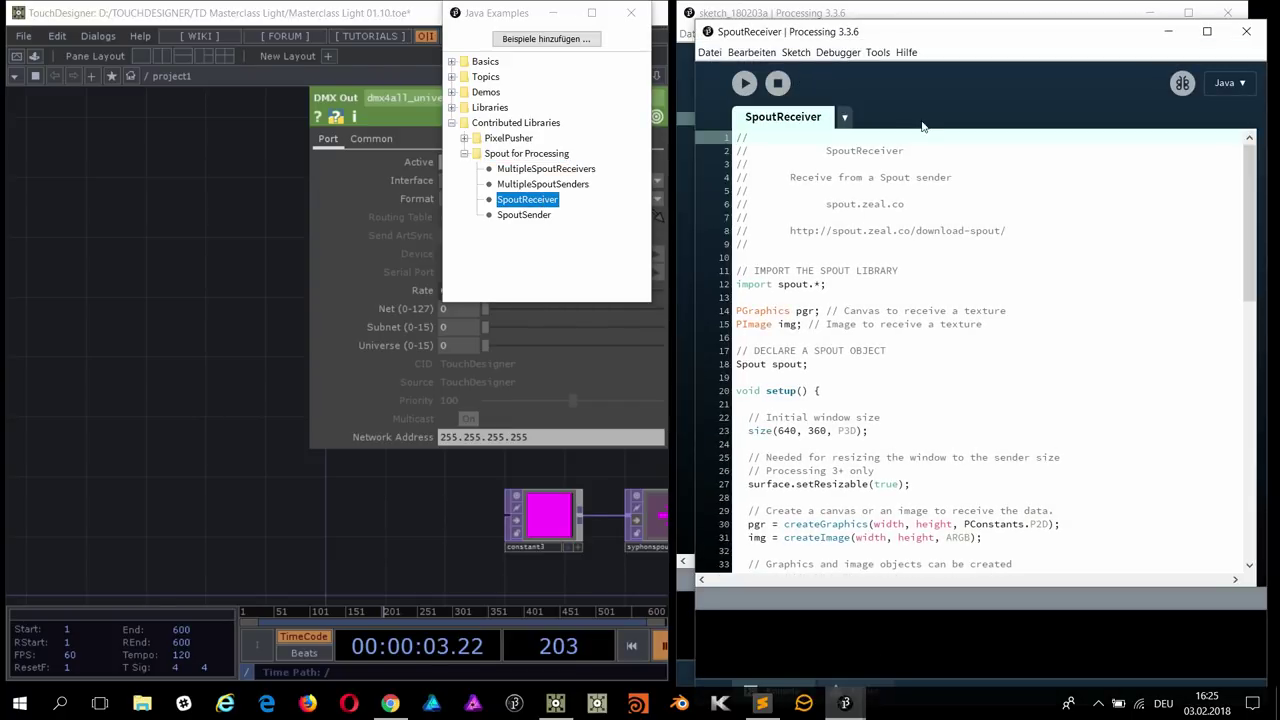
click(631, 12)
Step: Run the SpoutReceiver sketch and move its output window over the code editor
click(746, 85)
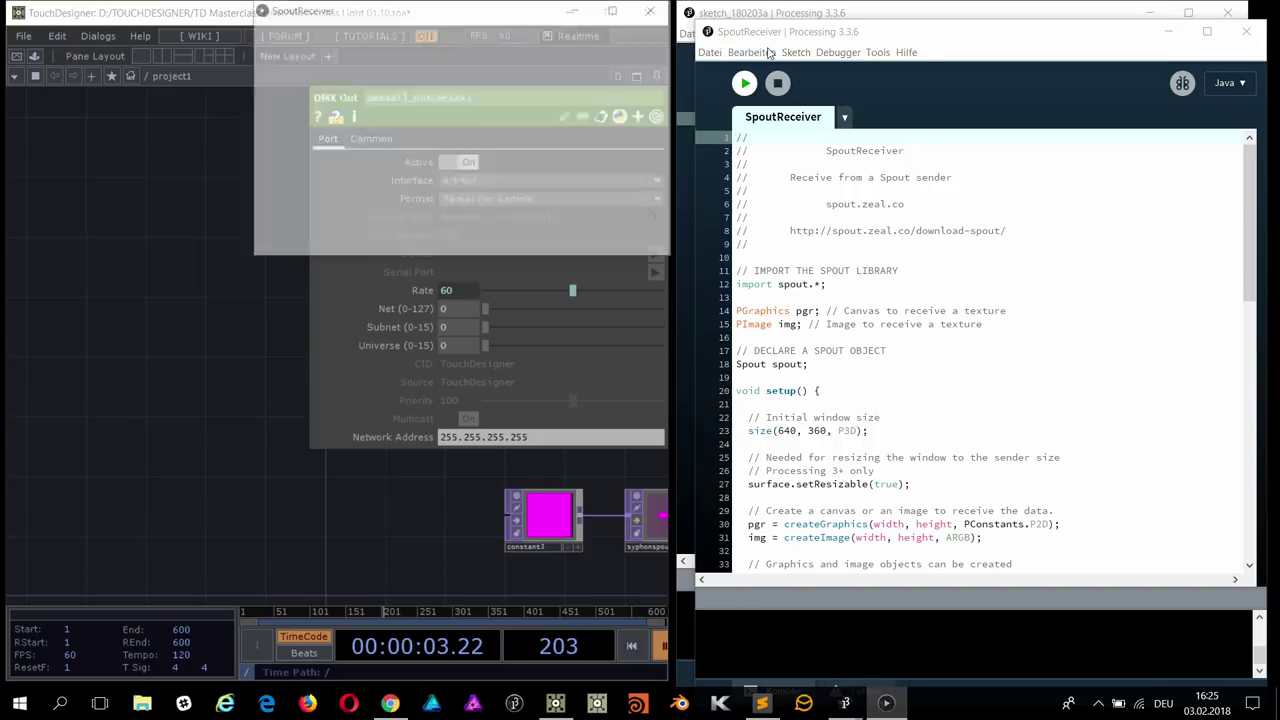
drag(376, 12, 880, 175)
Step: Examine the constant3 operator and its parameters in a maximized TouchDesigner window, and restore the window to its half-screen size
click(171, 199)
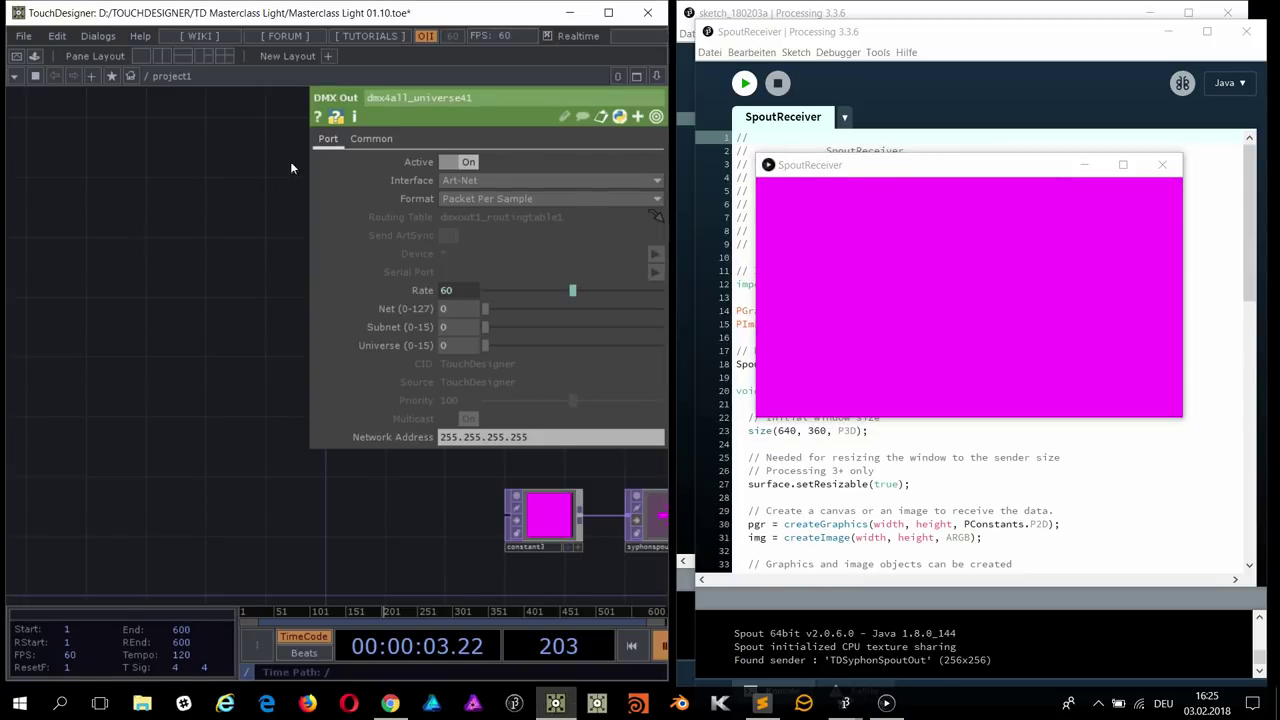
click(608, 12)
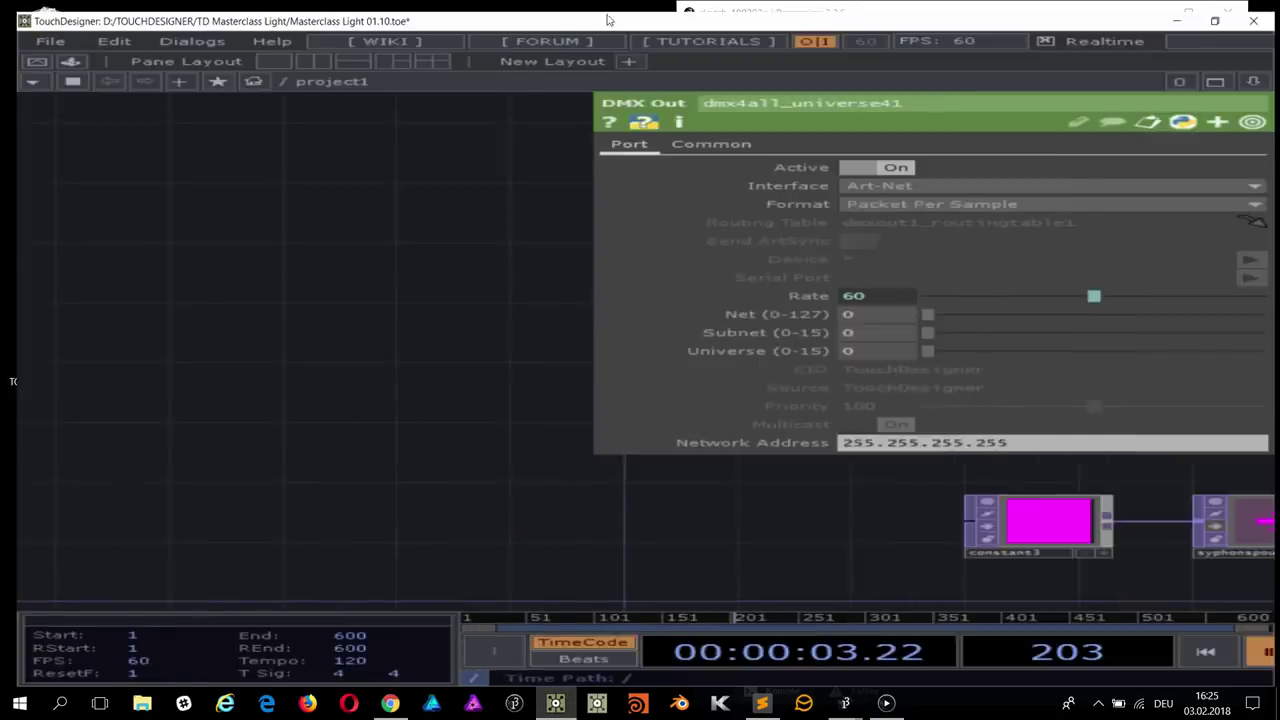
key(h)
scroll(686, 457, up, 3)
scroll(514, 566, up, 1)
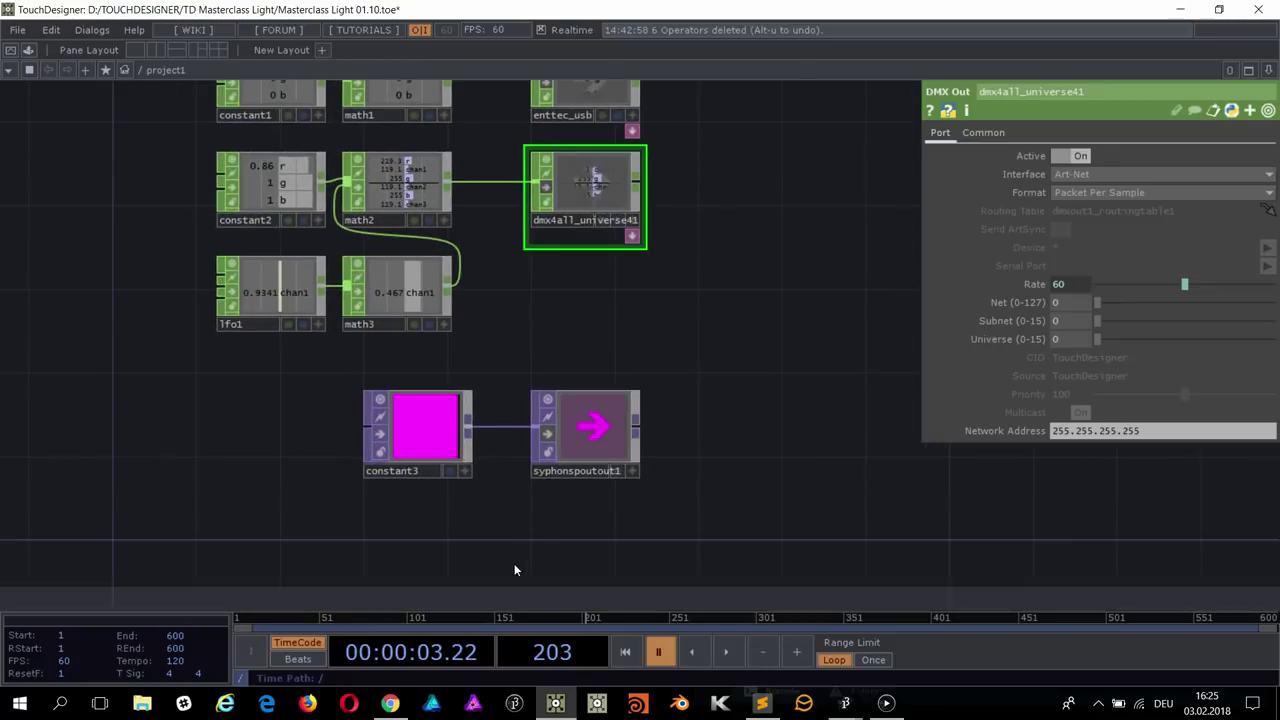
drag(514, 566, 586, 360)
click(507, 237)
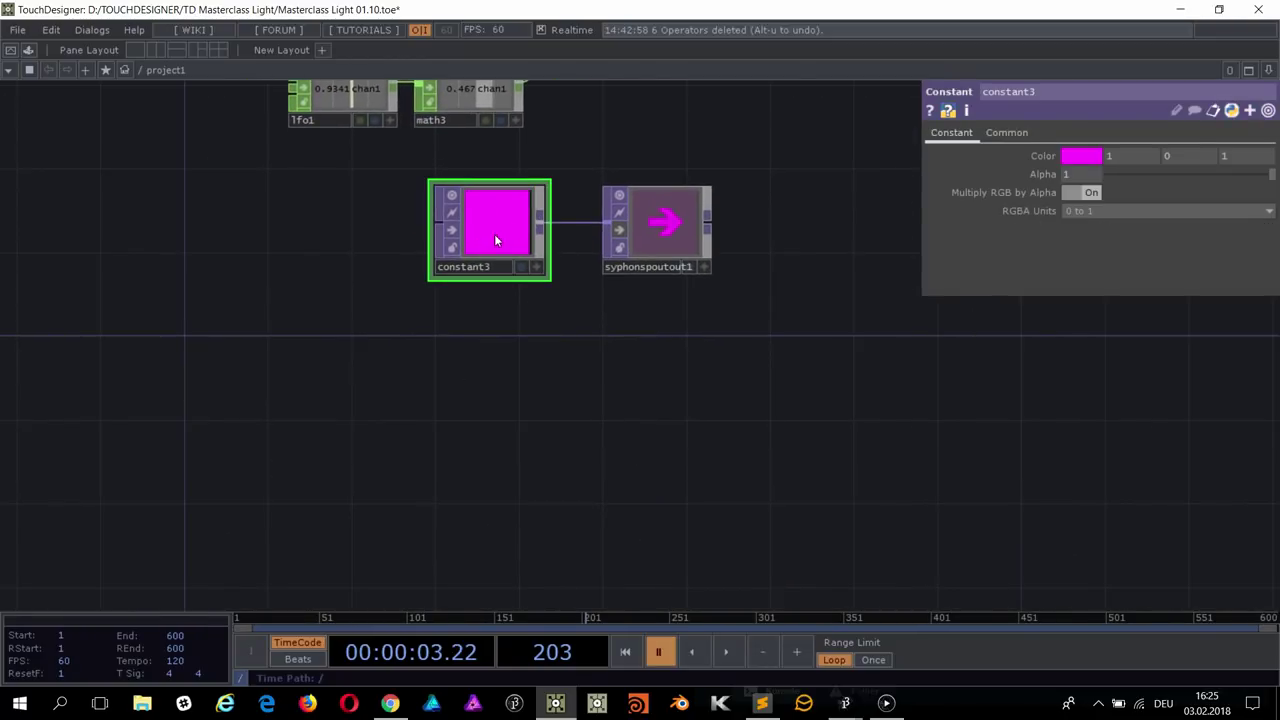
mouse_move(496, 239)
mouse_down()
mouse_move(457, 302)
mouse_move(496, 239)
mouse_up()
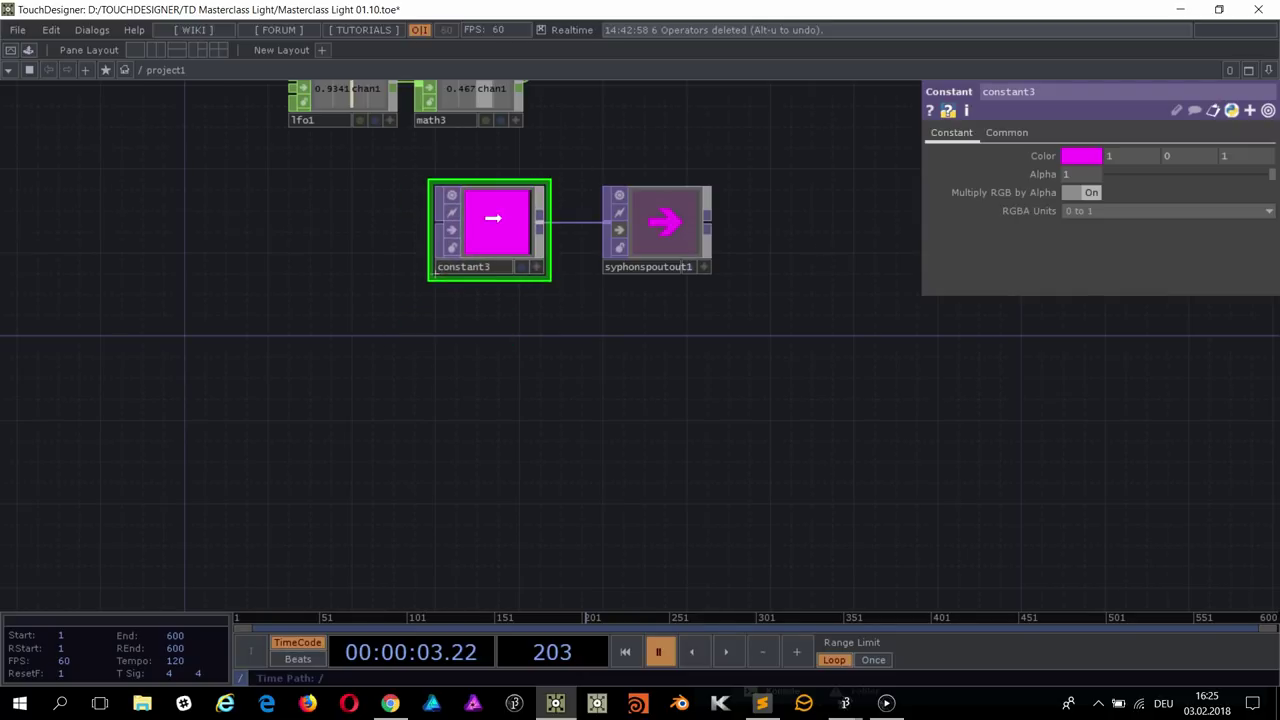
click(1219, 9)
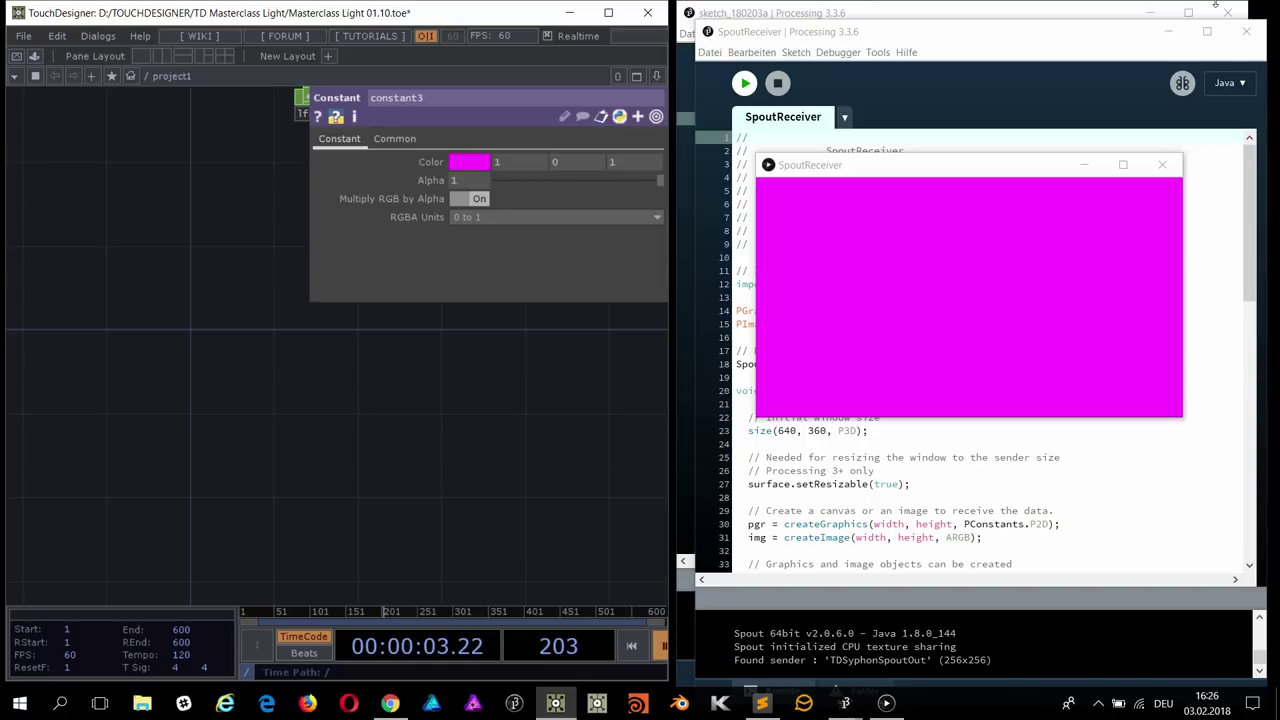
Step: Look through the contributed Spout for Processing examples in Processing's examples browser
click(903, 35)
click(712, 53)
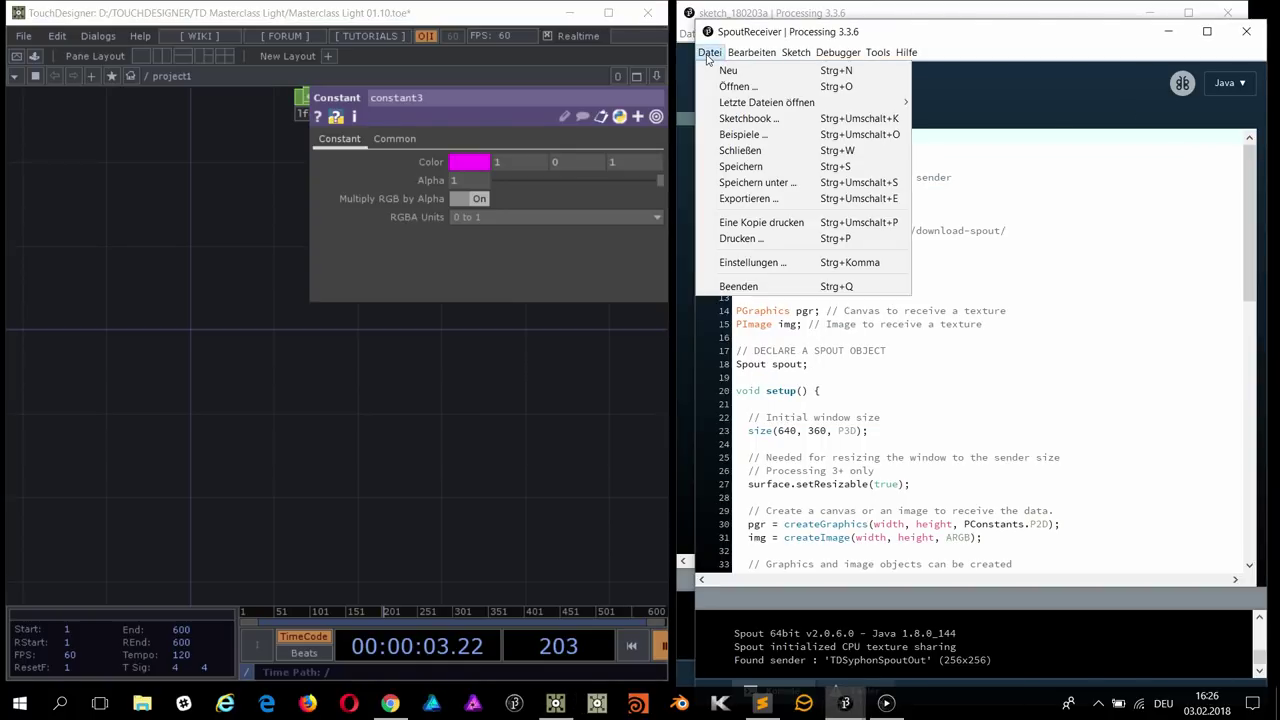
click(755, 139)
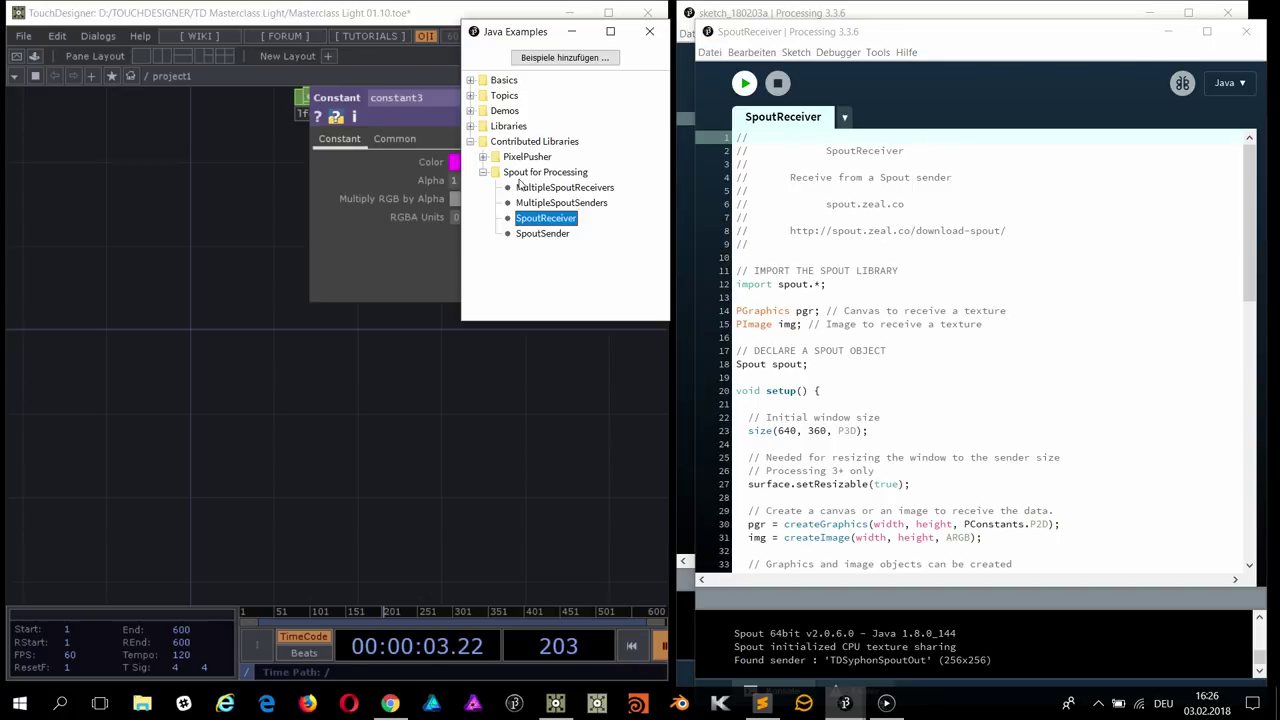
click(514, 141)
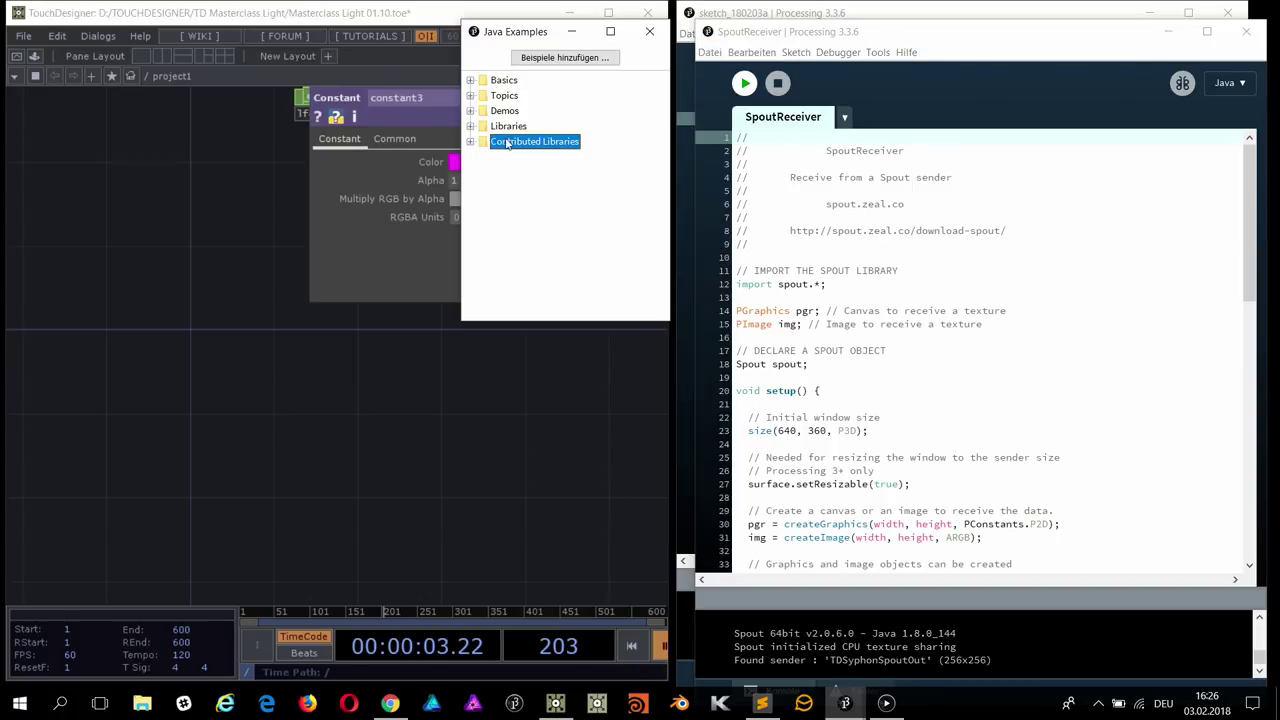
click(536, 173)
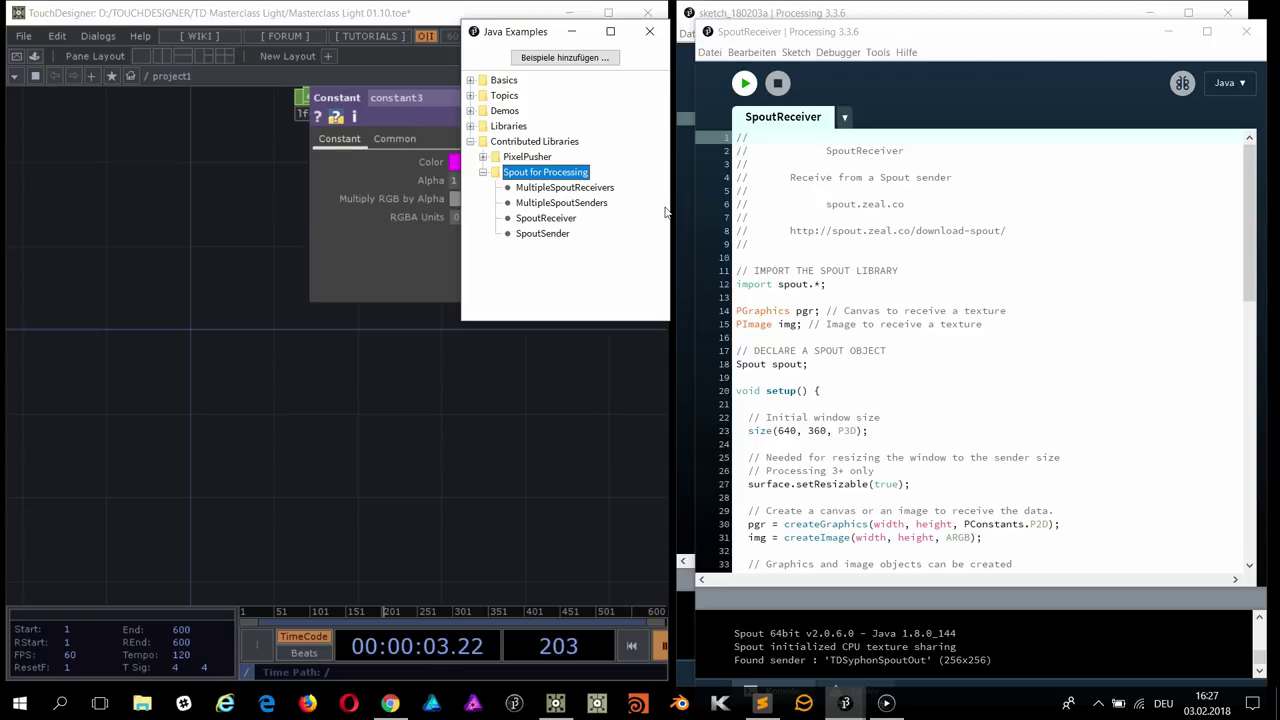
Step: Frame the TouchDesigner network with its parameter window hidden, and move the SpoutReceiver editor window up so its console is fully visible
click(230, 228)
key(h)
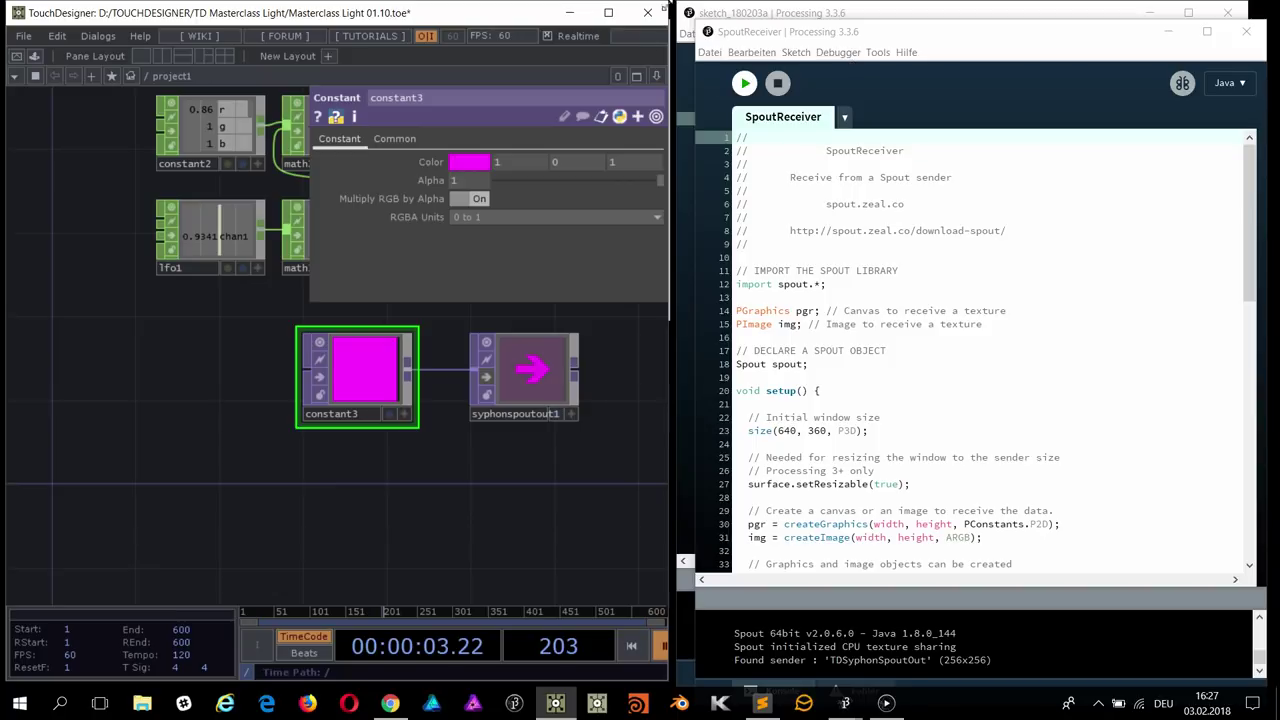
key(p)
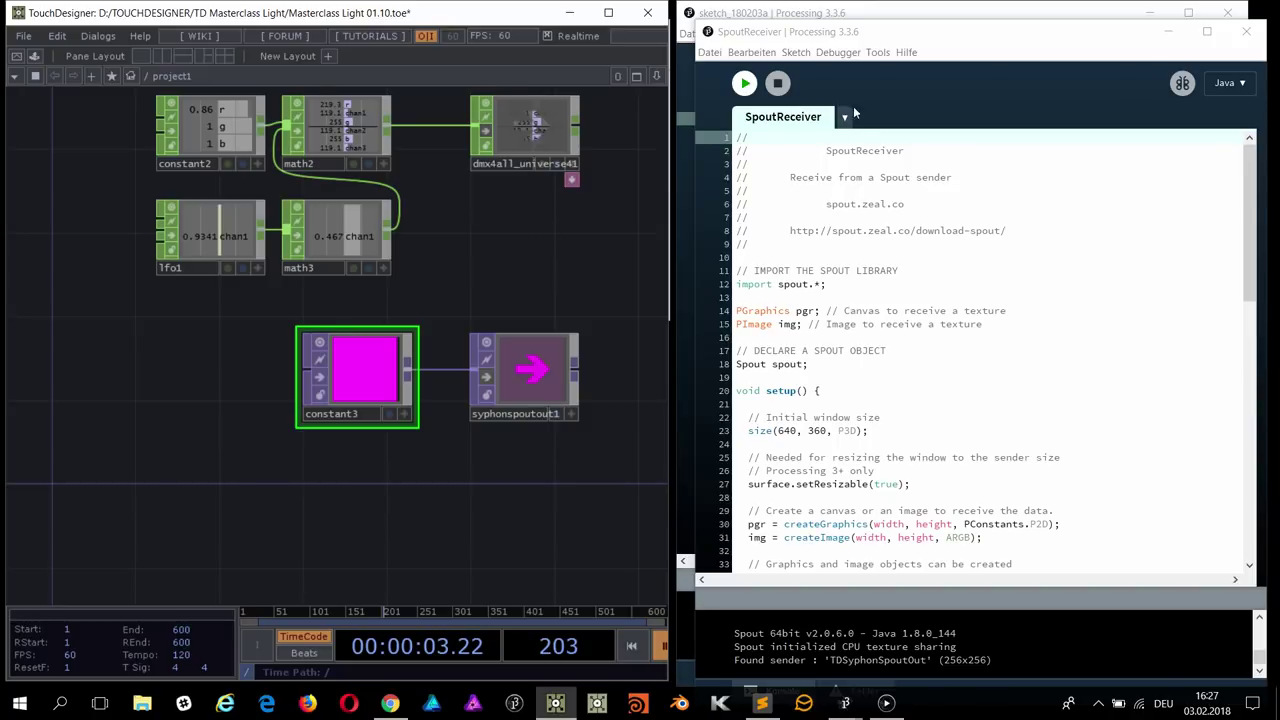
mouse_move(951, 42)
mouse_down()
mouse_move(1003, 97)
mouse_move(940, 85)
mouse_move(945, 301)
mouse_move(940, 28)
mouse_up()
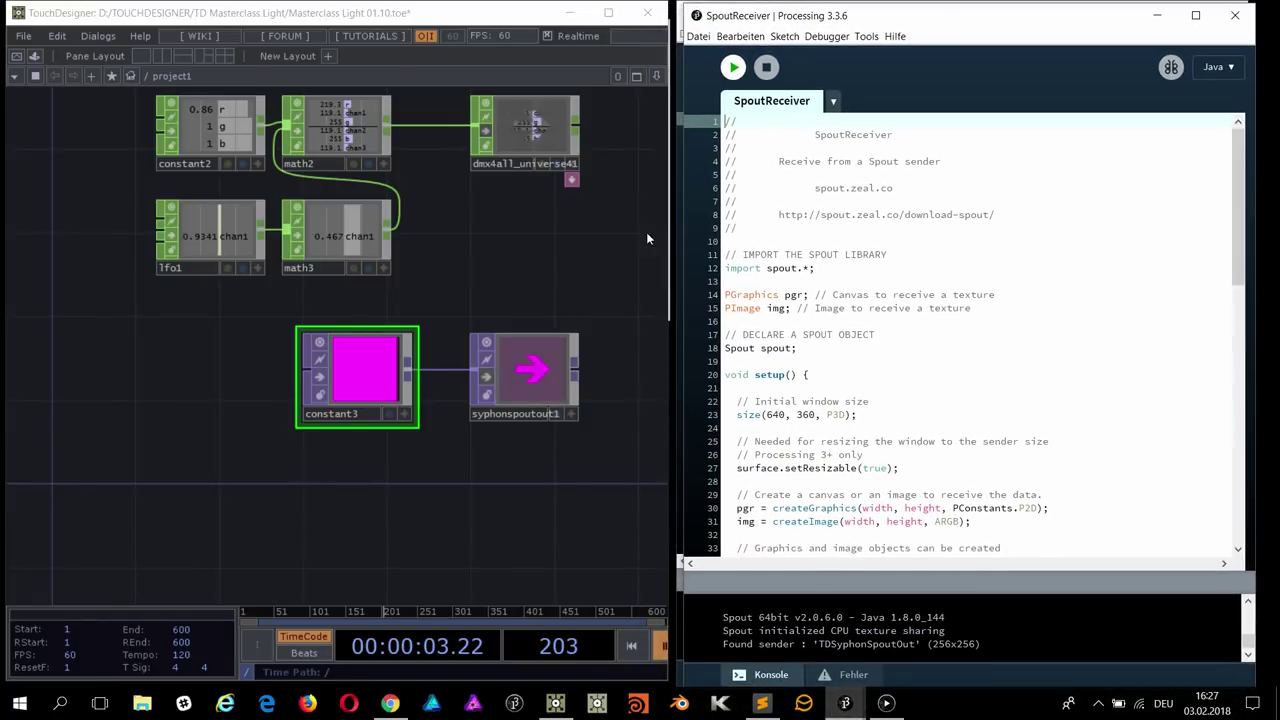
Step: View the list of available TOP operators in the operator creation dialog and close it without creating one
click(535, 261)
drag(535, 261, 447, 231)
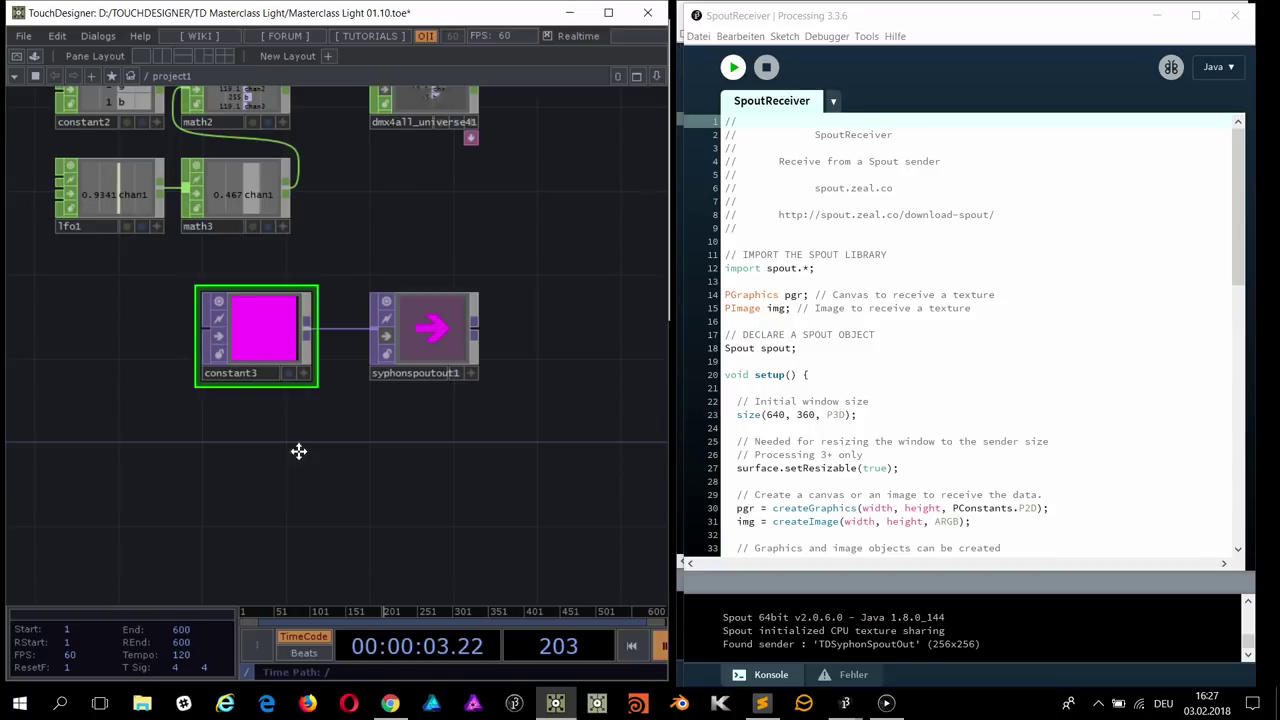
drag(286, 457, 321, 431)
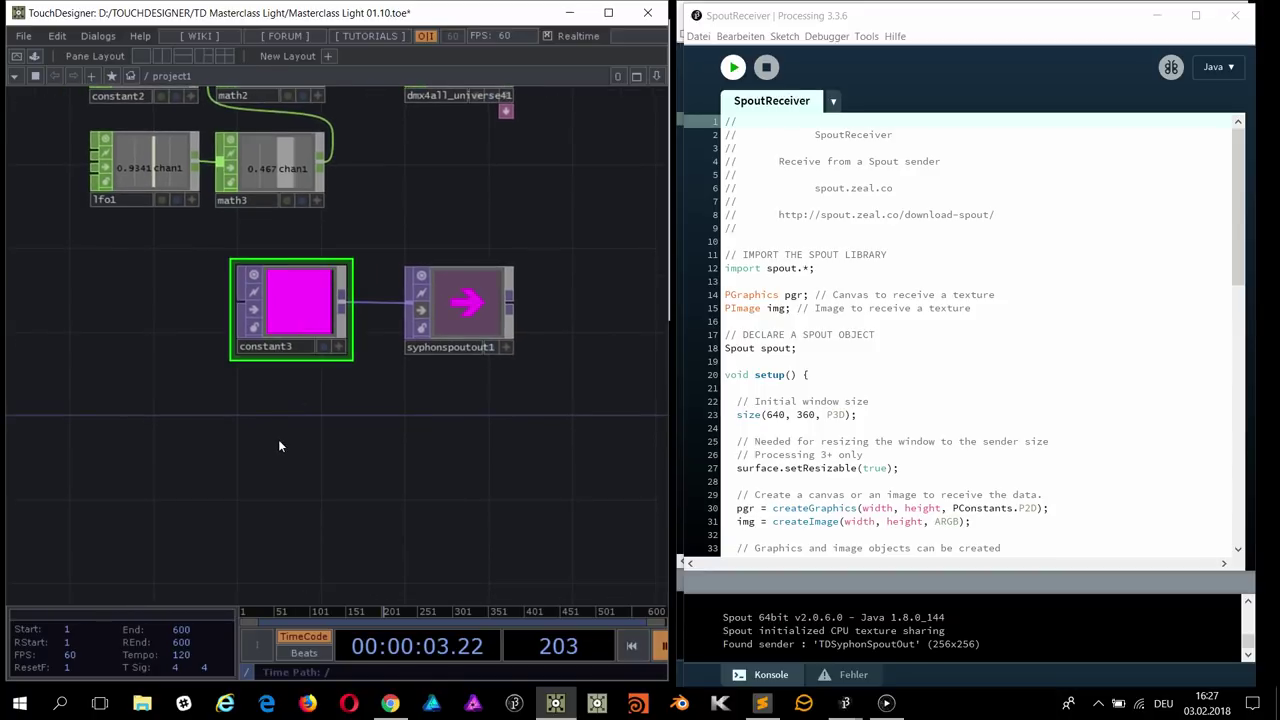
key(Tab)
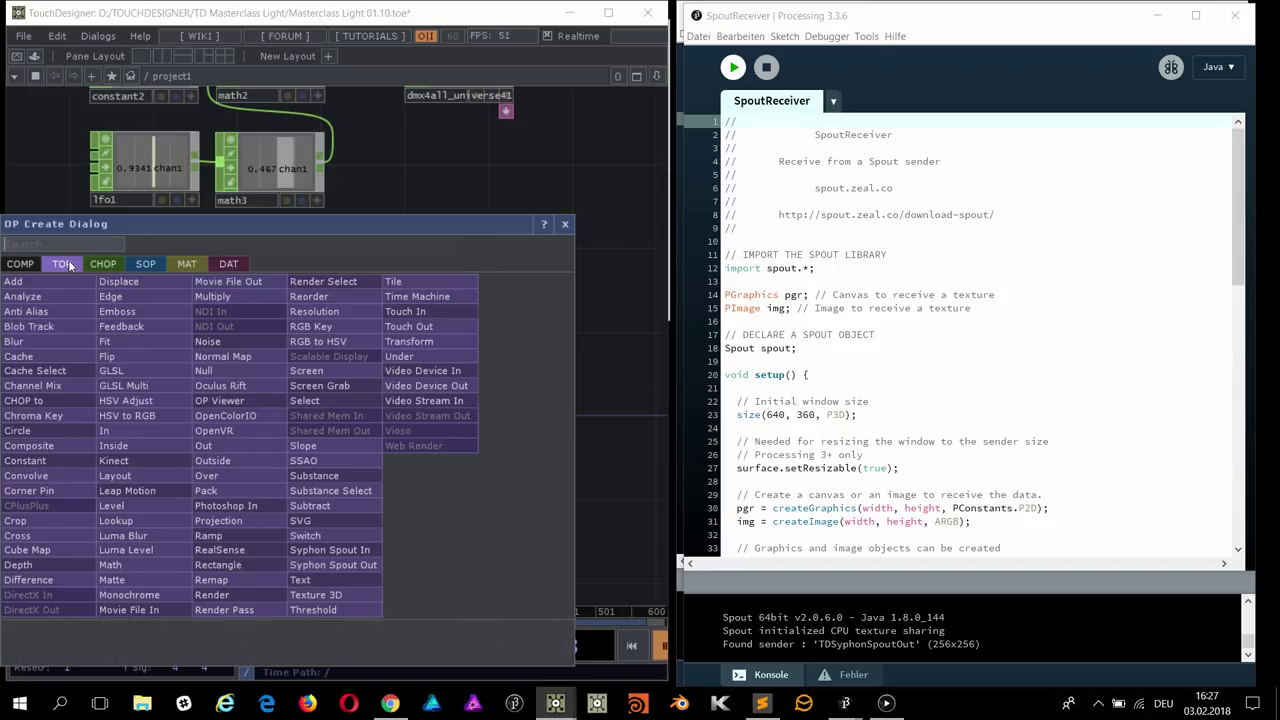
drag(126, 229, 253, 153)
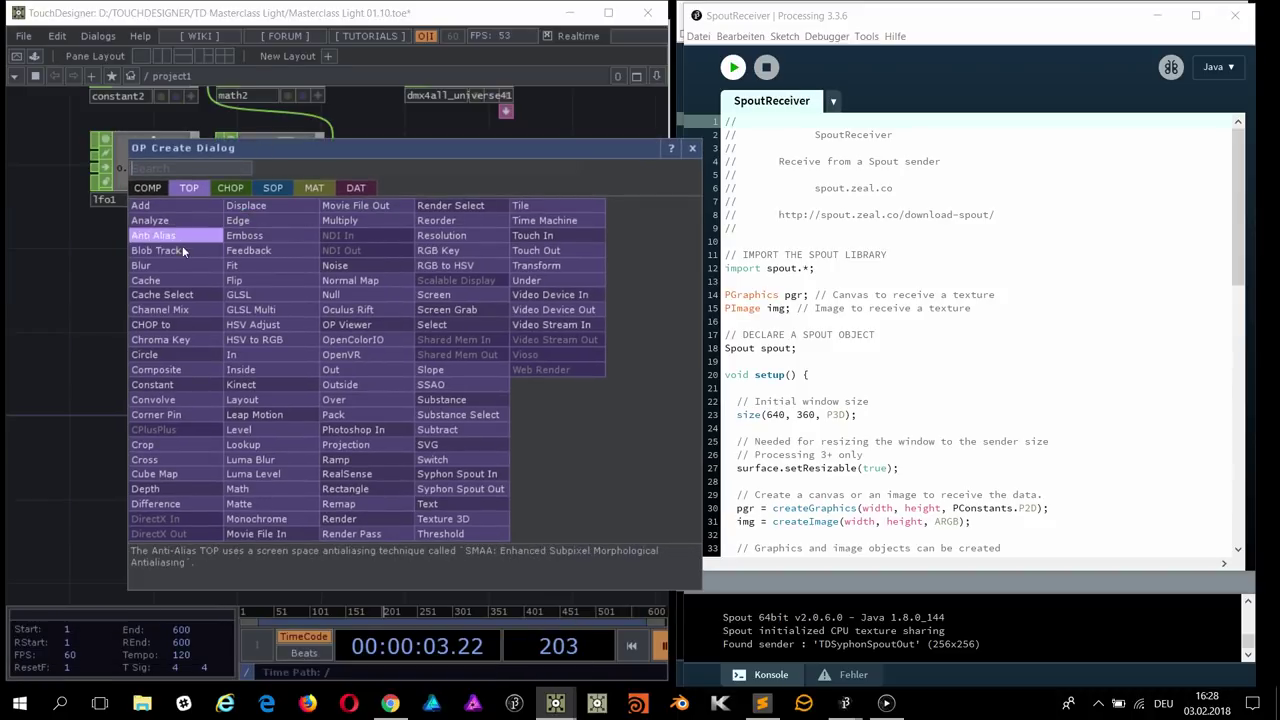
key(Escape)
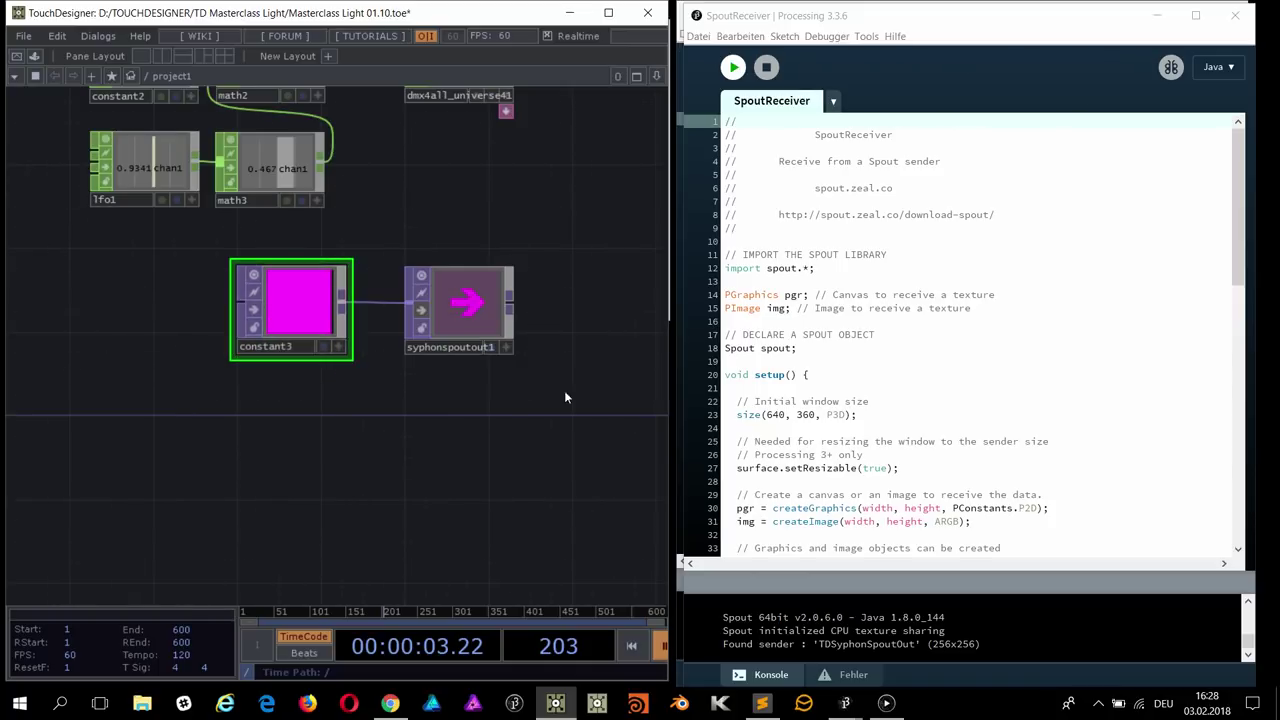
Step: Show the parameters of constant3 and view both its Common and Constant settings
key(p)
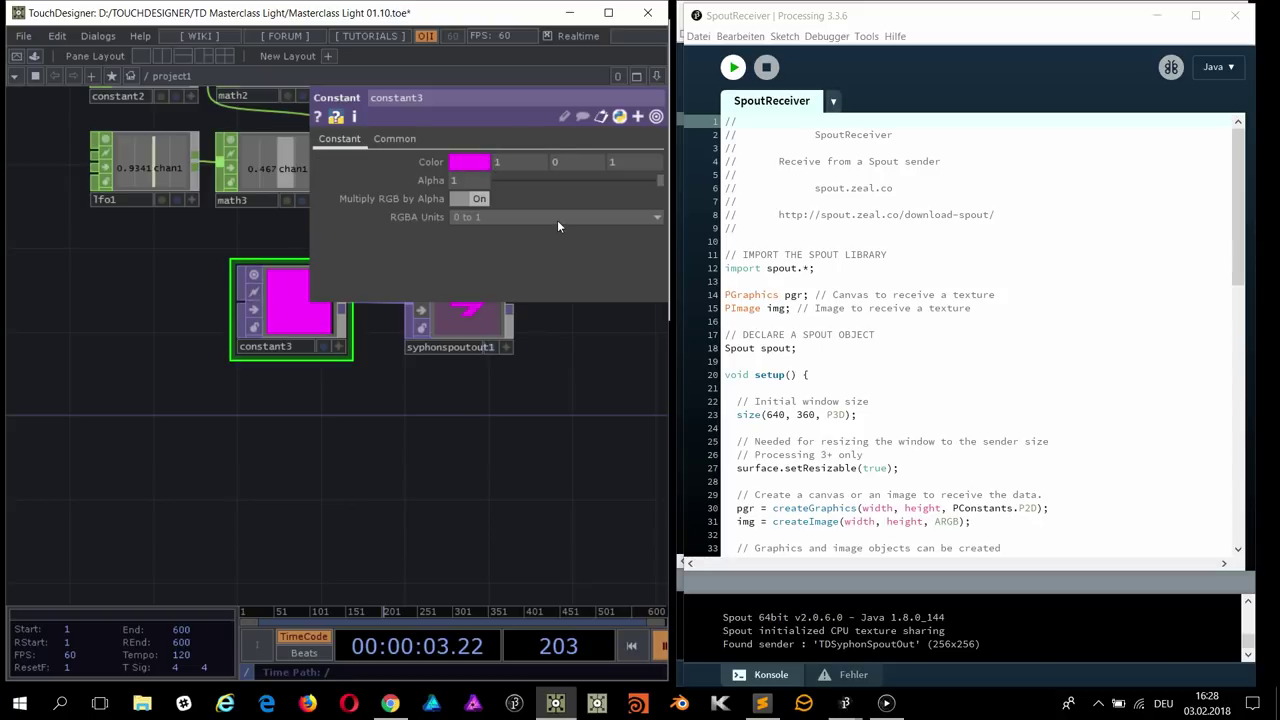
click(392, 140)
click(345, 140)
drag(472, 402, 385, 491)
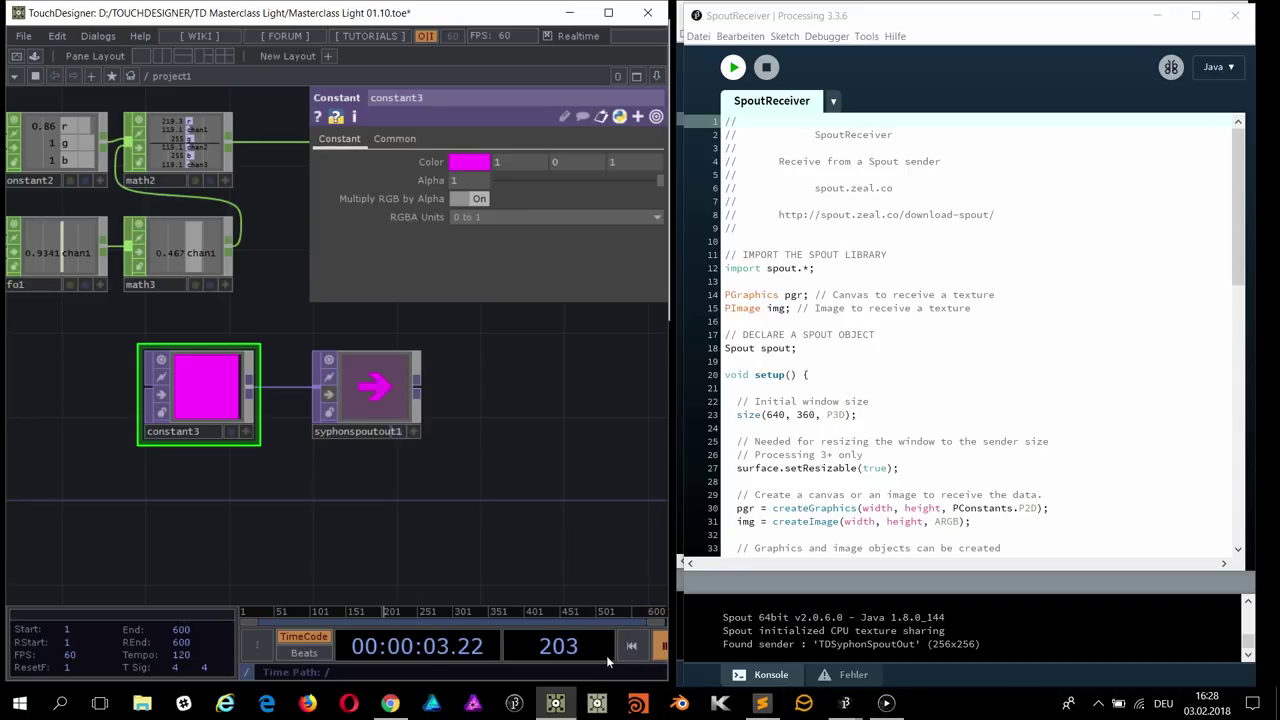
Step: Turn off the bypass of syphonspoutout1, reposition it beside constant3 and show its sender parameters
drag(372, 386, 352, 386)
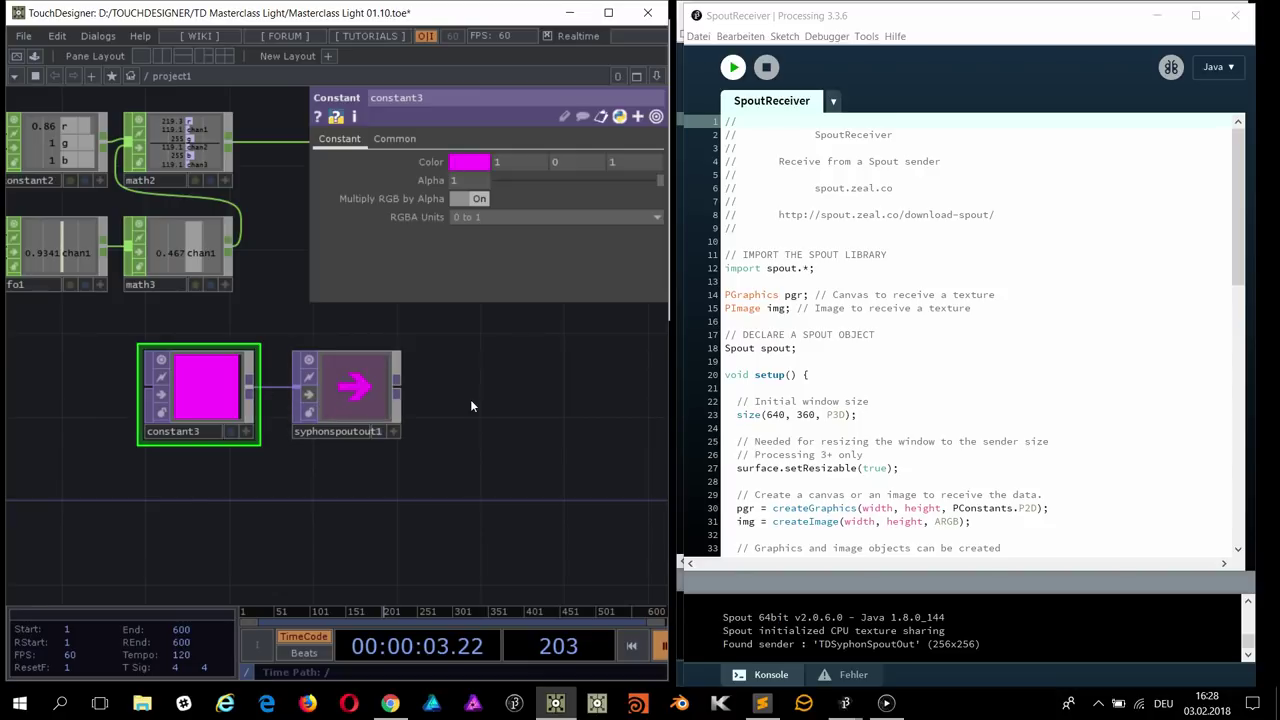
click(311, 394)
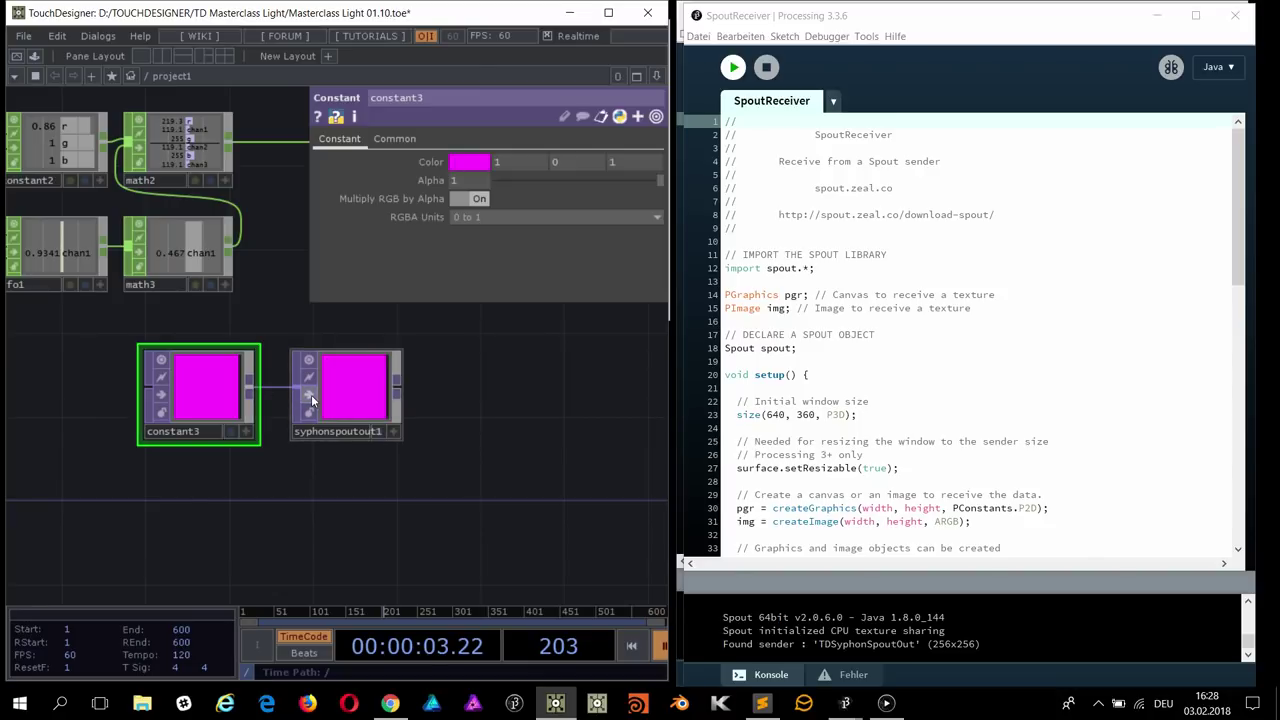
drag(349, 386, 391, 386)
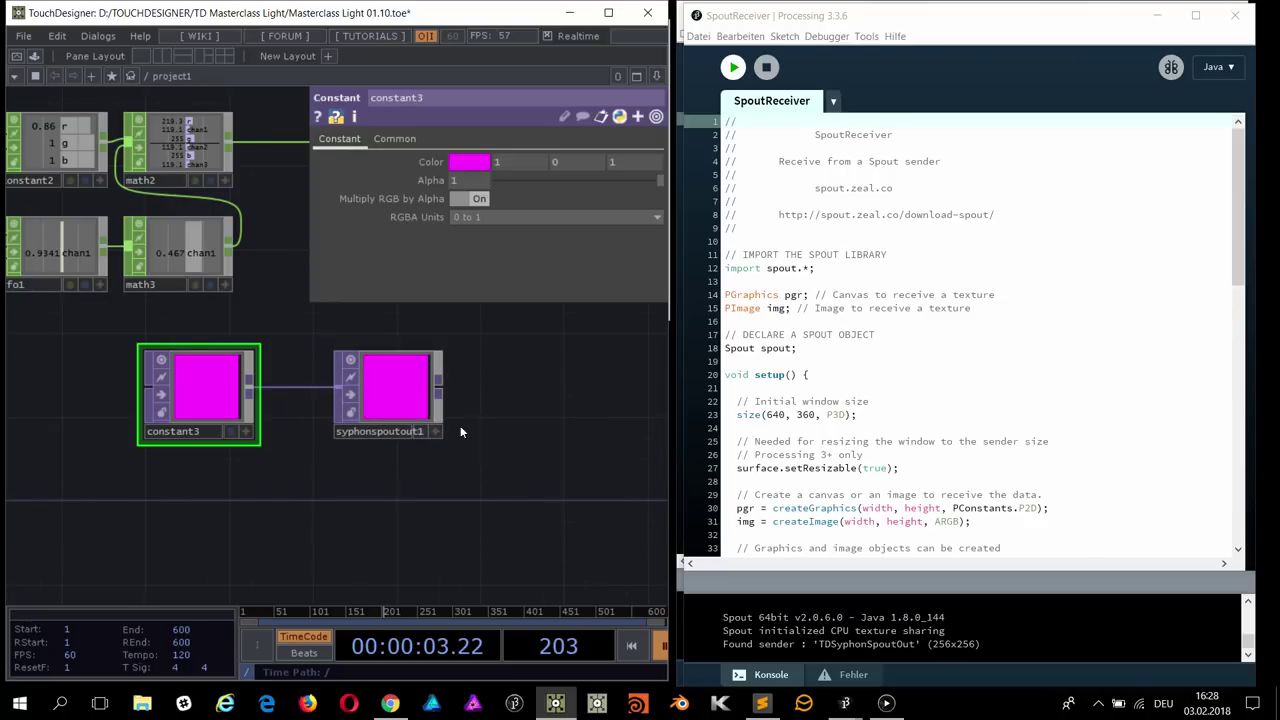
click(384, 390)
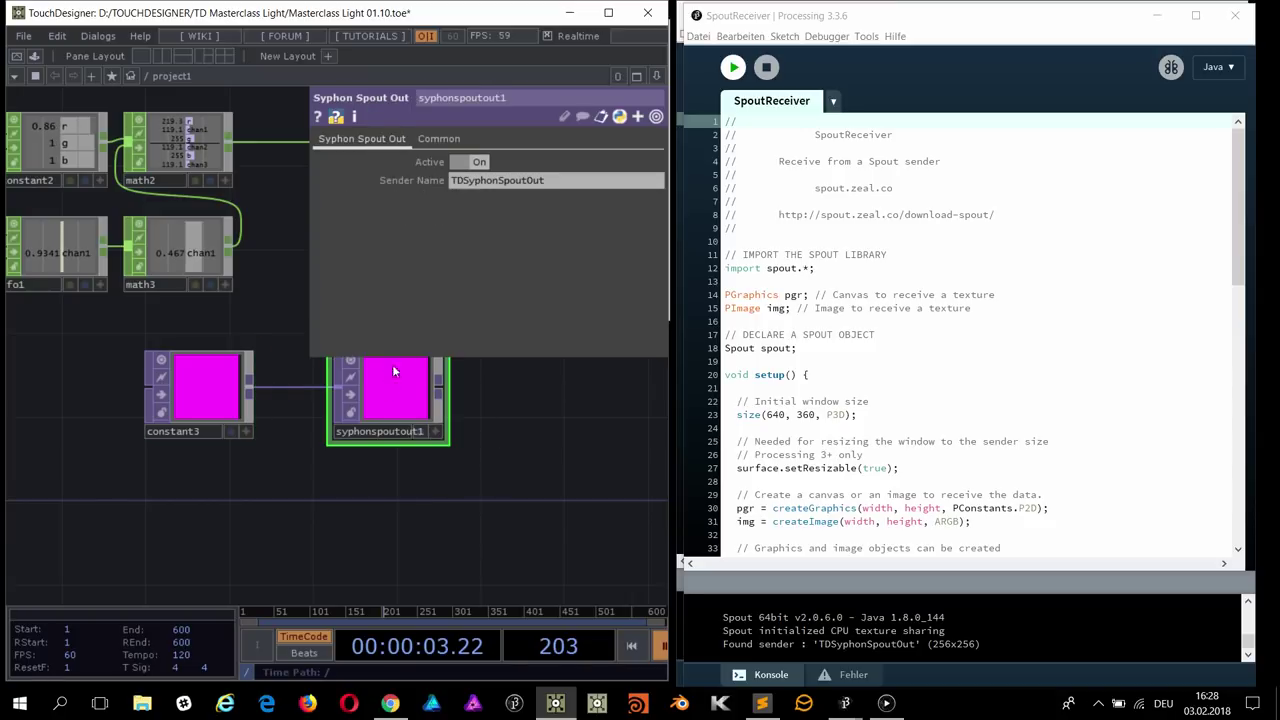
drag(545, 350, 520, 420)
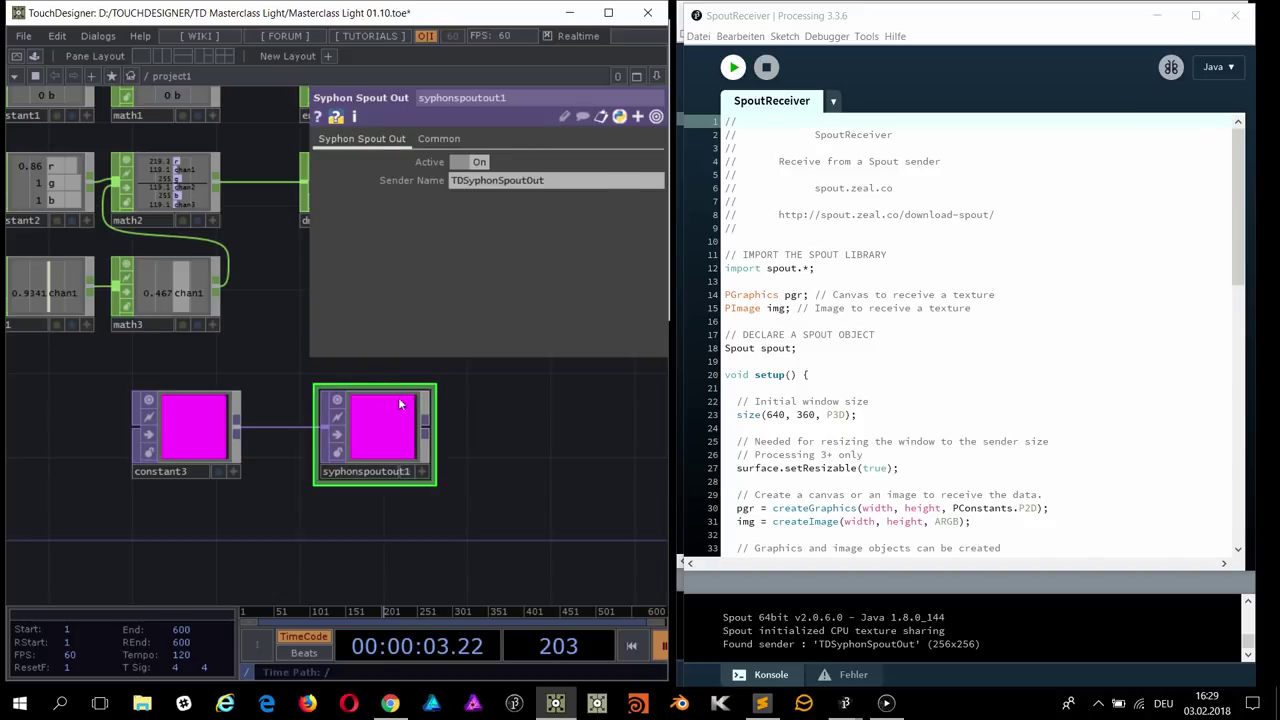
Step: Show the resolution settings of constant3 and move syphonspoutout1 slightly closer to it
click(191, 434)
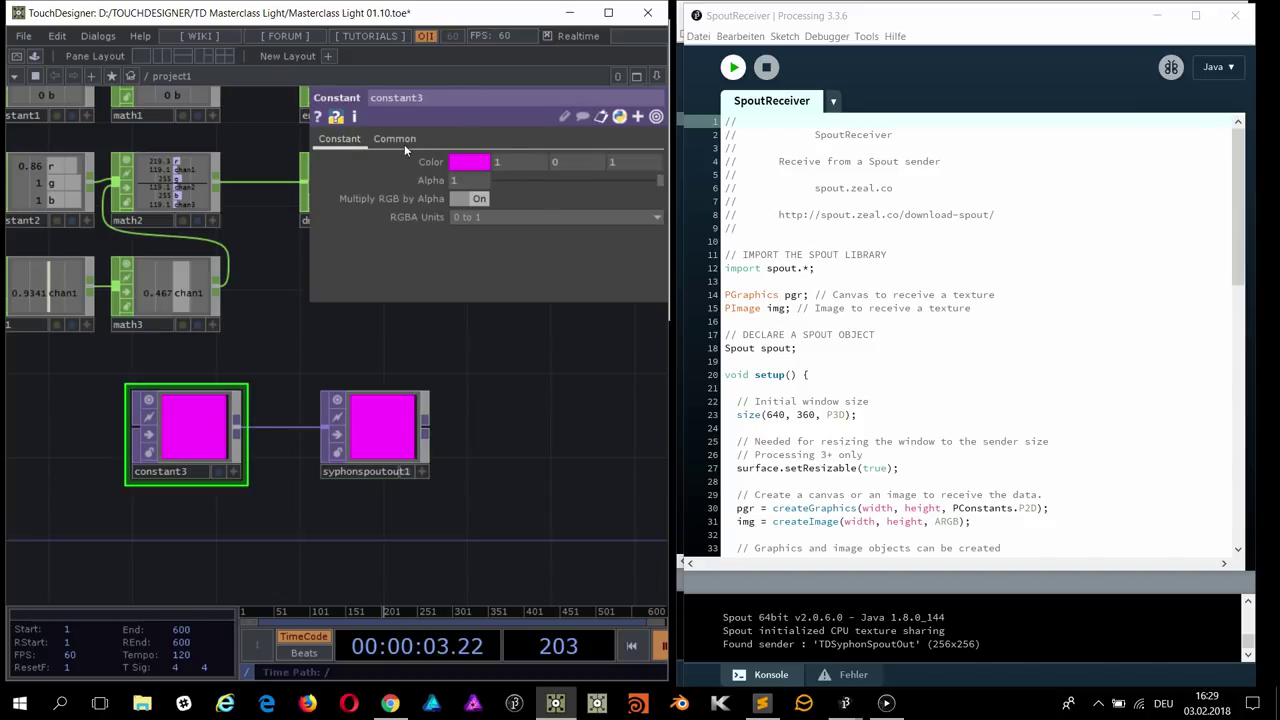
click(394, 141)
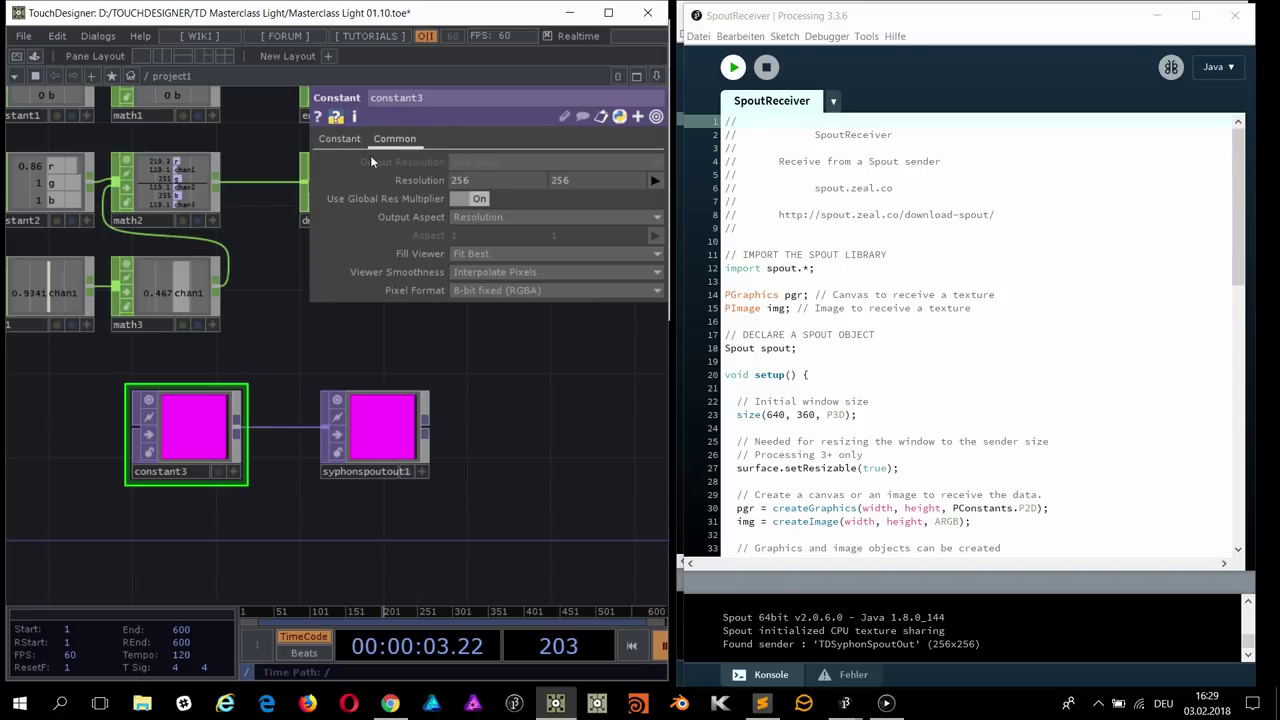
mouse_move(201, 417)
mouse_down()
mouse_move(179, 417)
mouse_move(202, 416)
mouse_move(190, 416)
mouse_move(209, 447)
mouse_move(193, 417)
mouse_up()
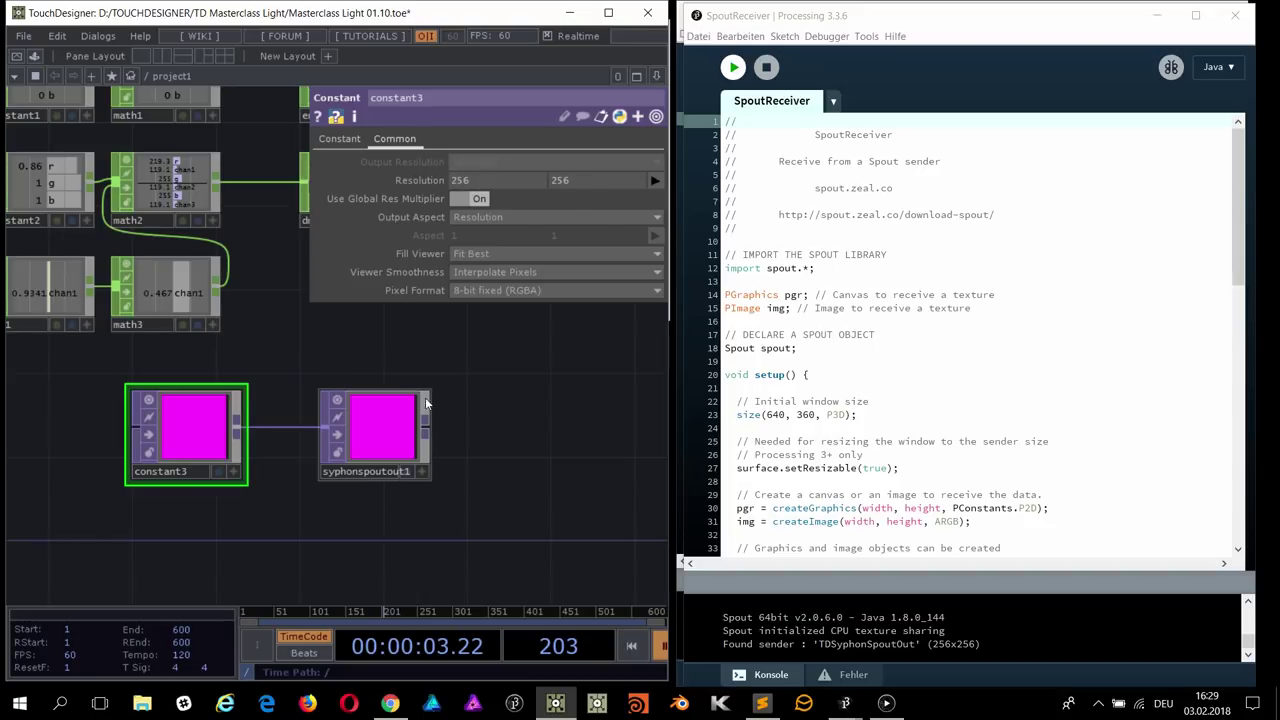
drag(385, 438, 365, 438)
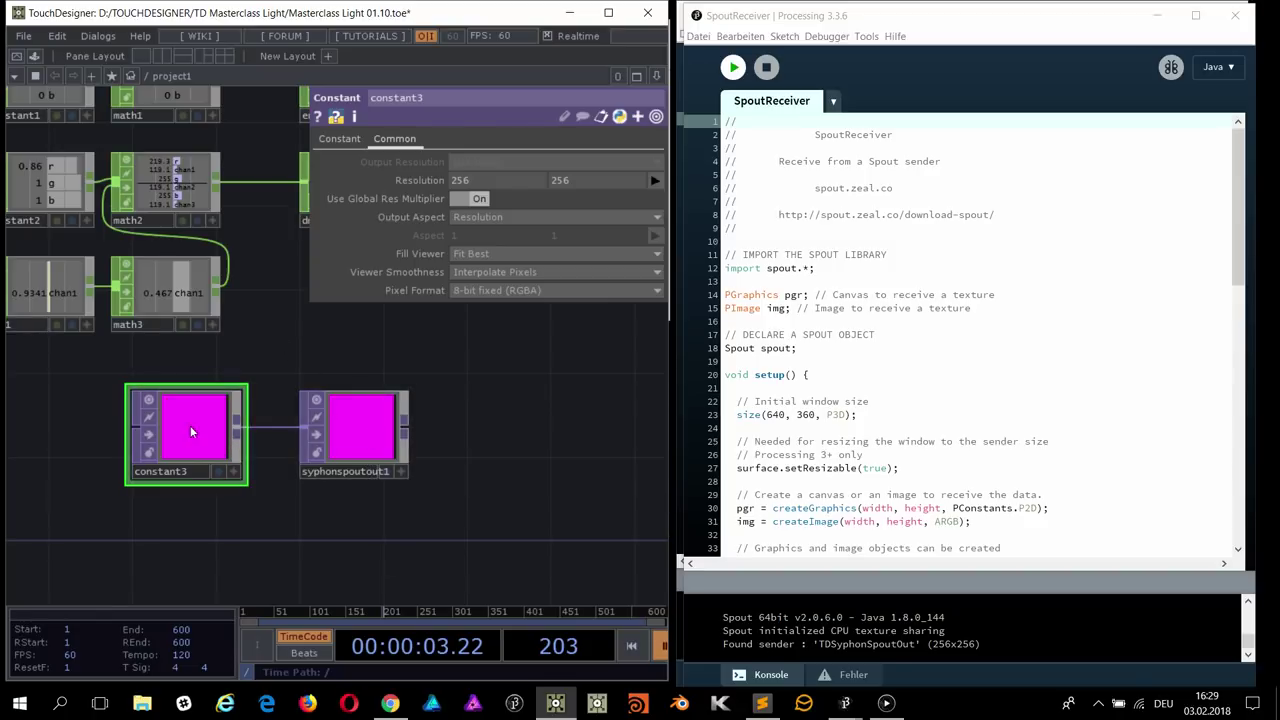
Step: Set the red value of constant3 to 0 and bring the running SpoutReceiver output to the front
click(336, 139)
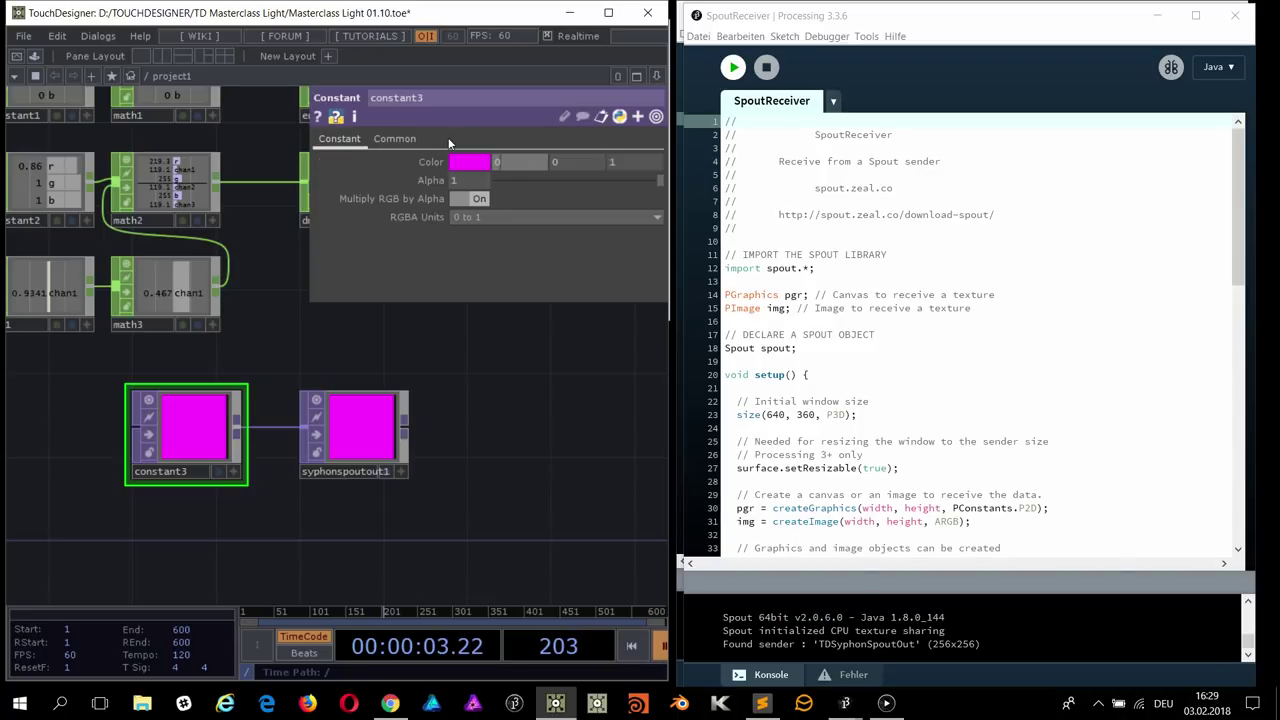
click(886, 703)
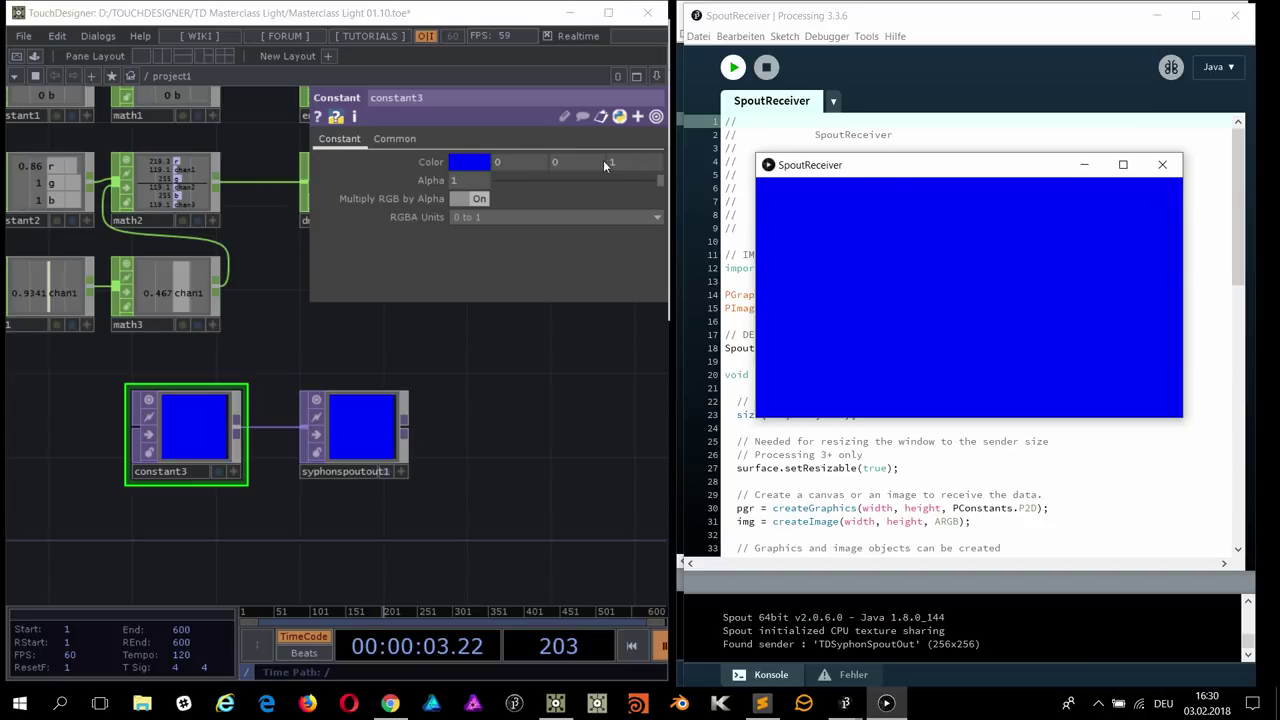
click(514, 172)
mouse_move(513, 168)
middle_down()
mouse_move(560, 168)
mouse_move(513, 168)
mouse_move(560, 168)
mouse_move(513, 168)
mouse_move(560, 168)
mouse_move(513, 168)
mouse_move(522, 190)
middle_up()
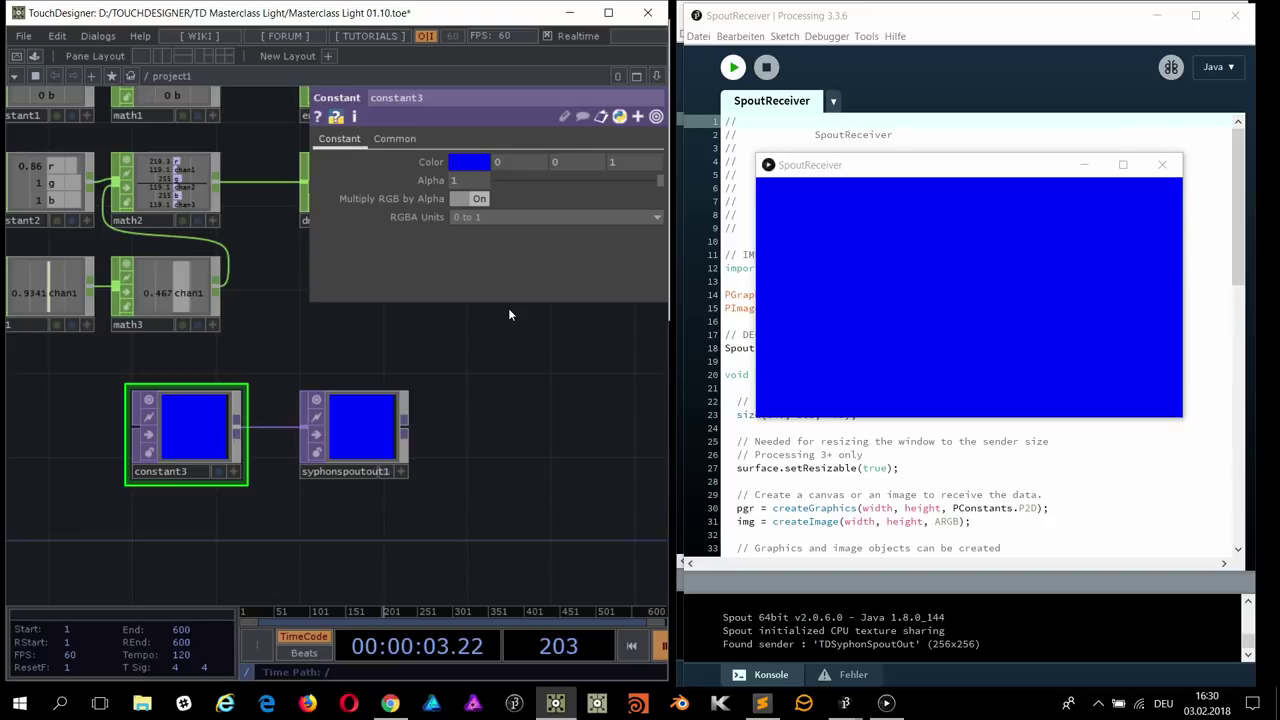
Step: Close the SpoutReceiver output window and open a File Explorer window
key(p)
scroll(476, 323, down, 2)
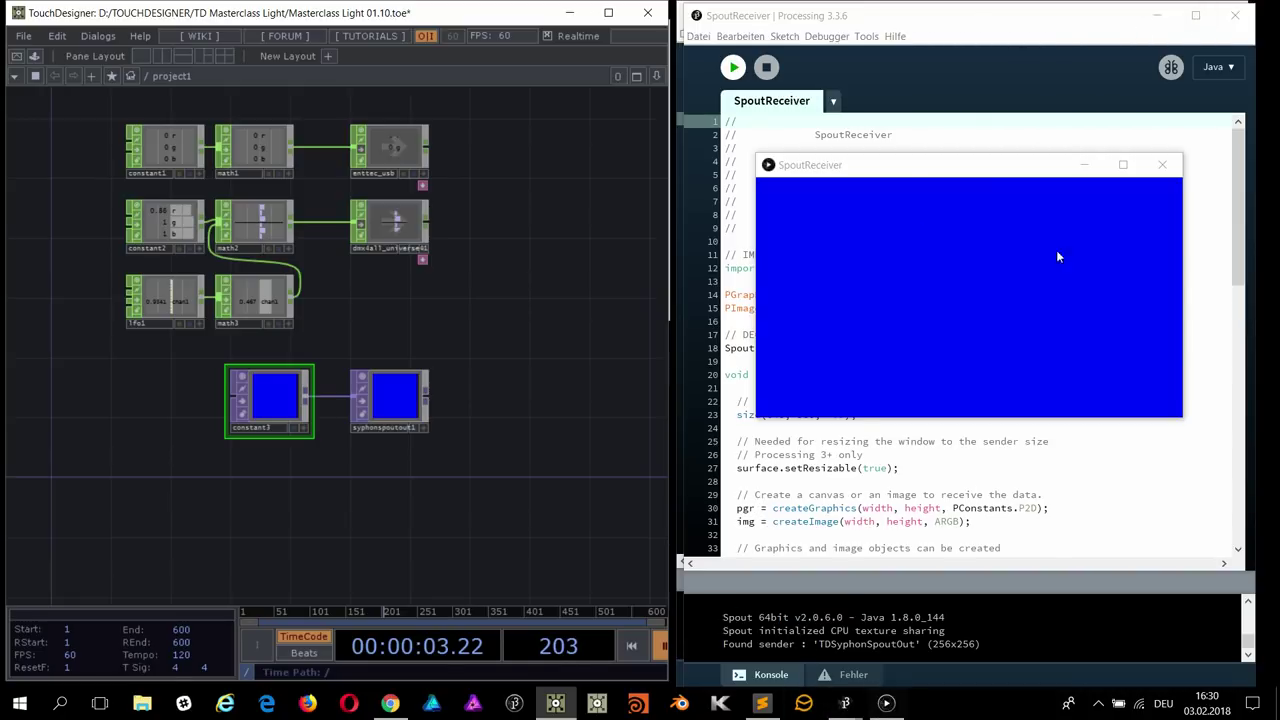
click(1162, 164)
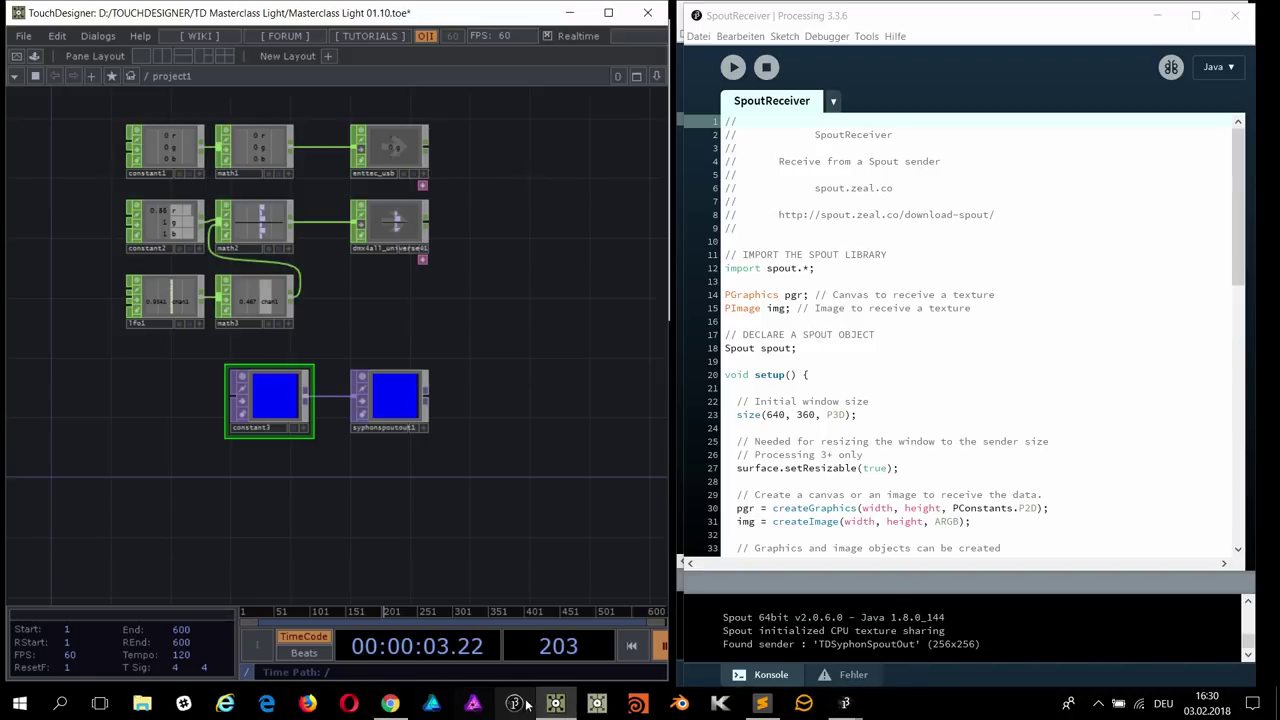
click(143, 704)
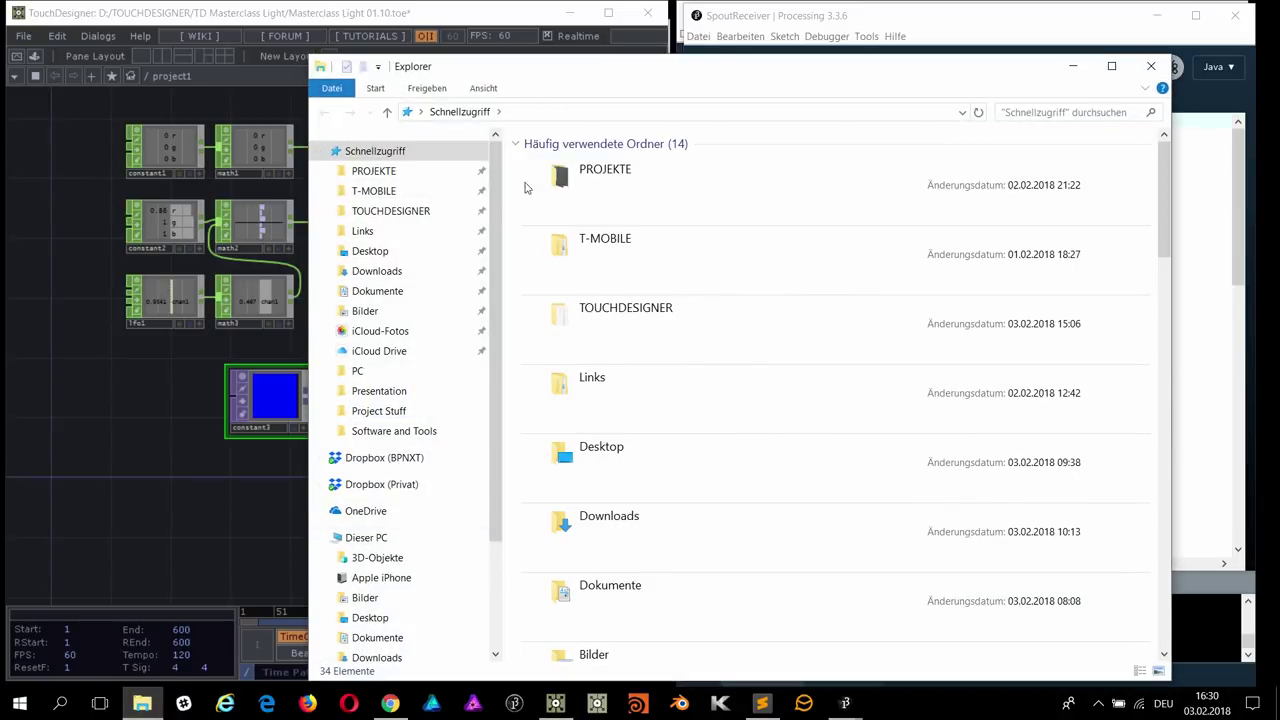
Step: Browse to the Software and Tools folder inside the TOUCHDESIGNER folder
click(390, 211)
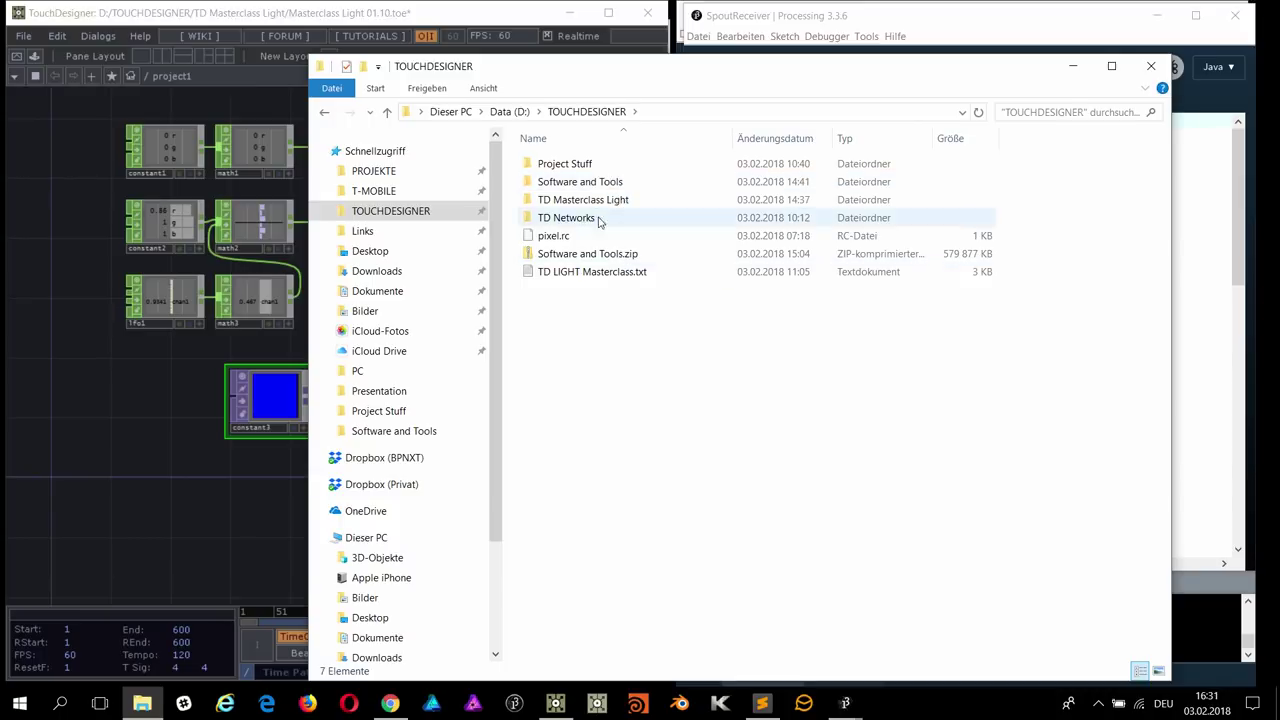
double_click(590, 183)
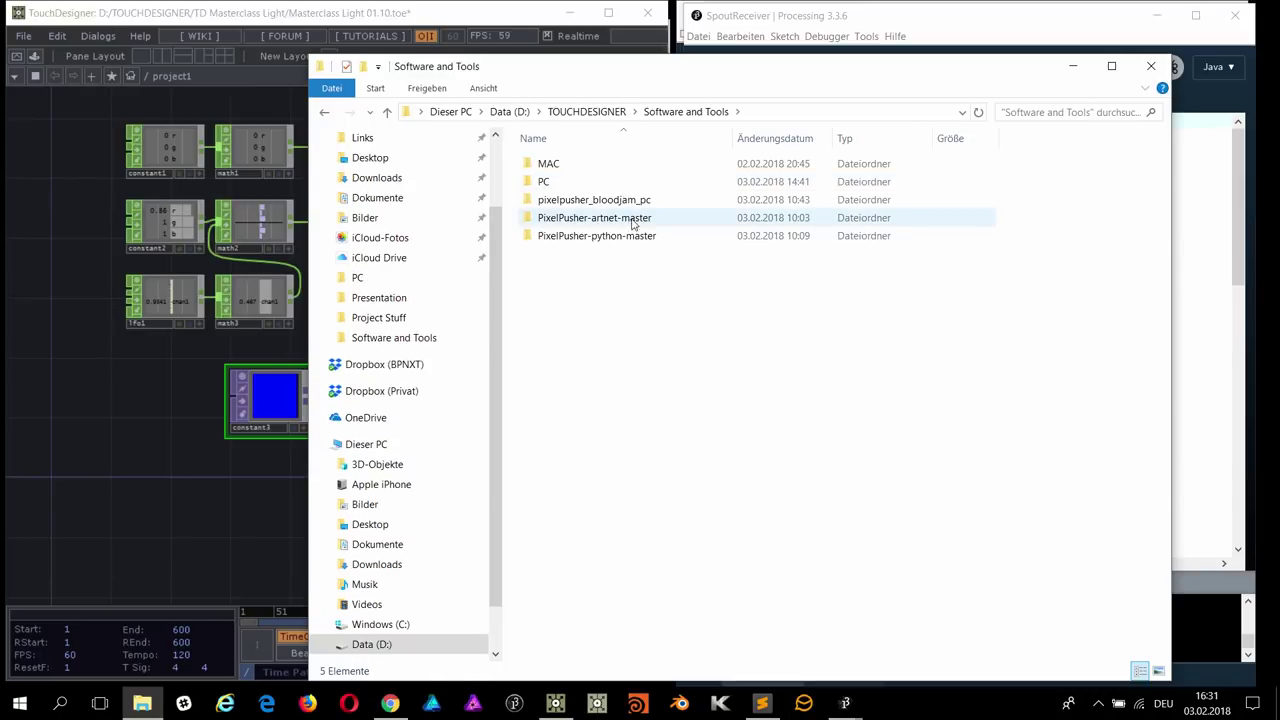
click(630, 236)
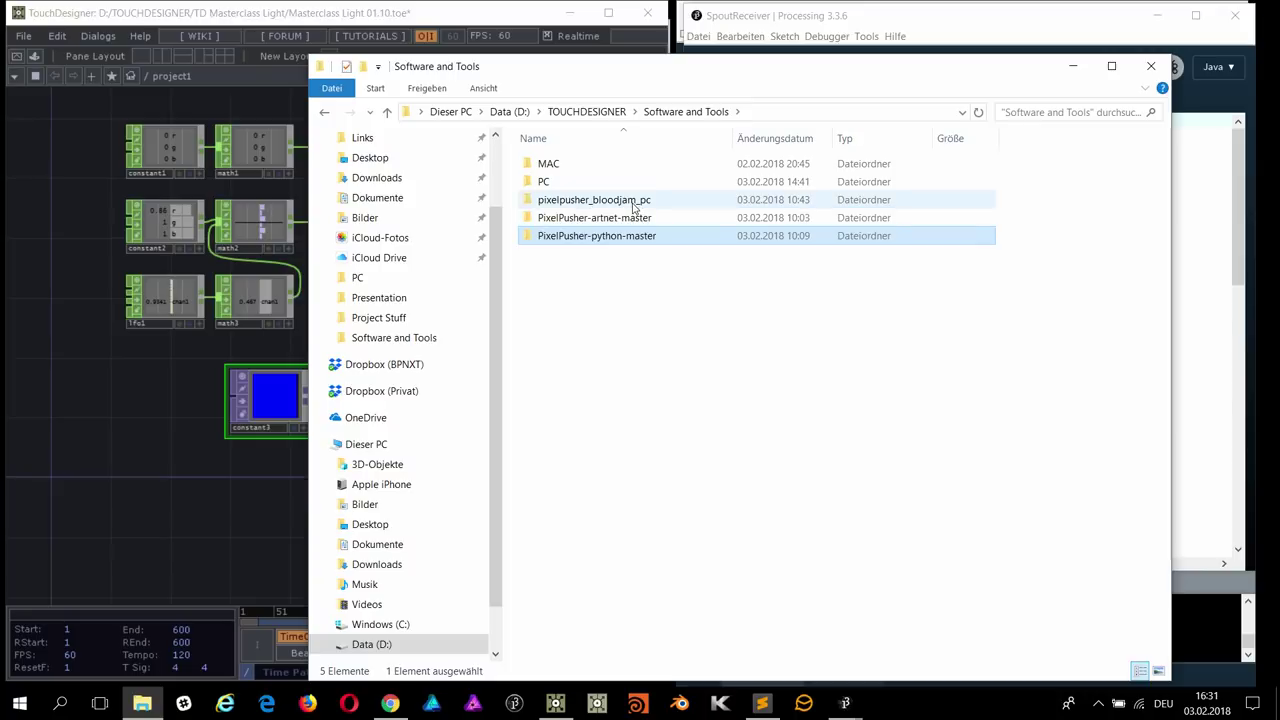
click(679, 207)
click(648, 347)
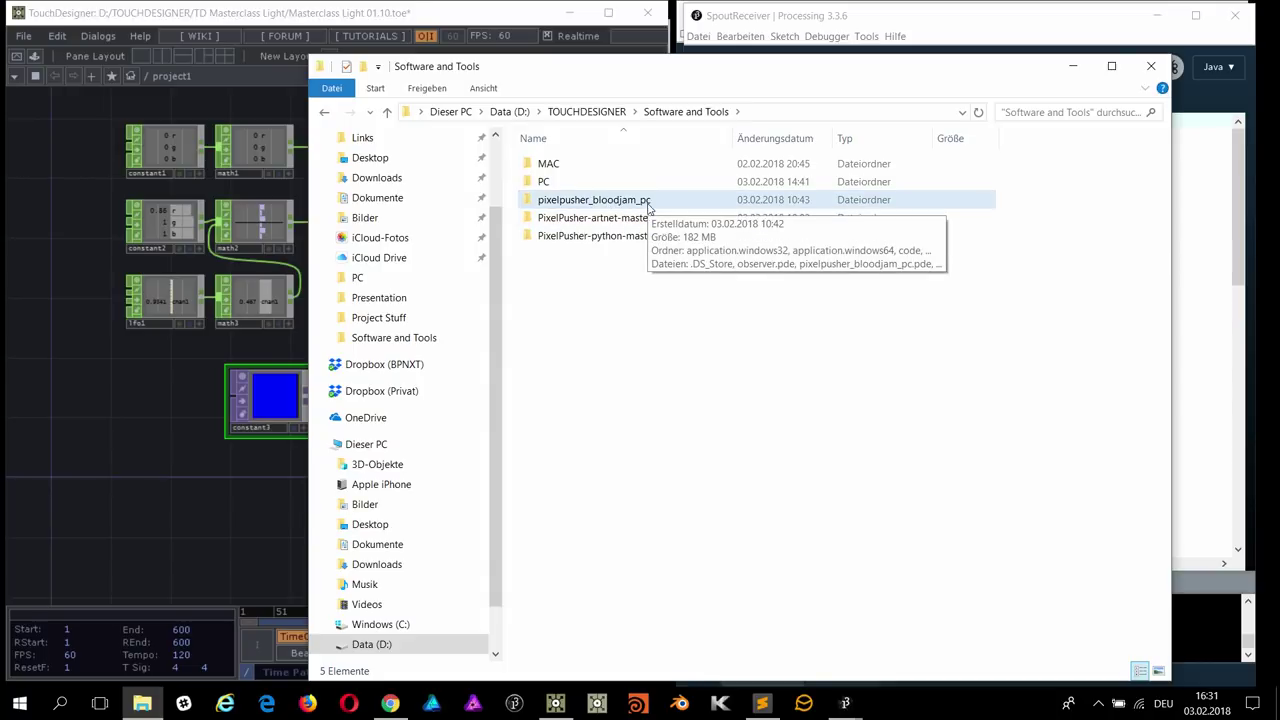
Step: Open the sketch pixelpusher_bloodjam_pc.pde from the pixelpusher_bloodjam_pc folder in Processing
double_click(600, 200)
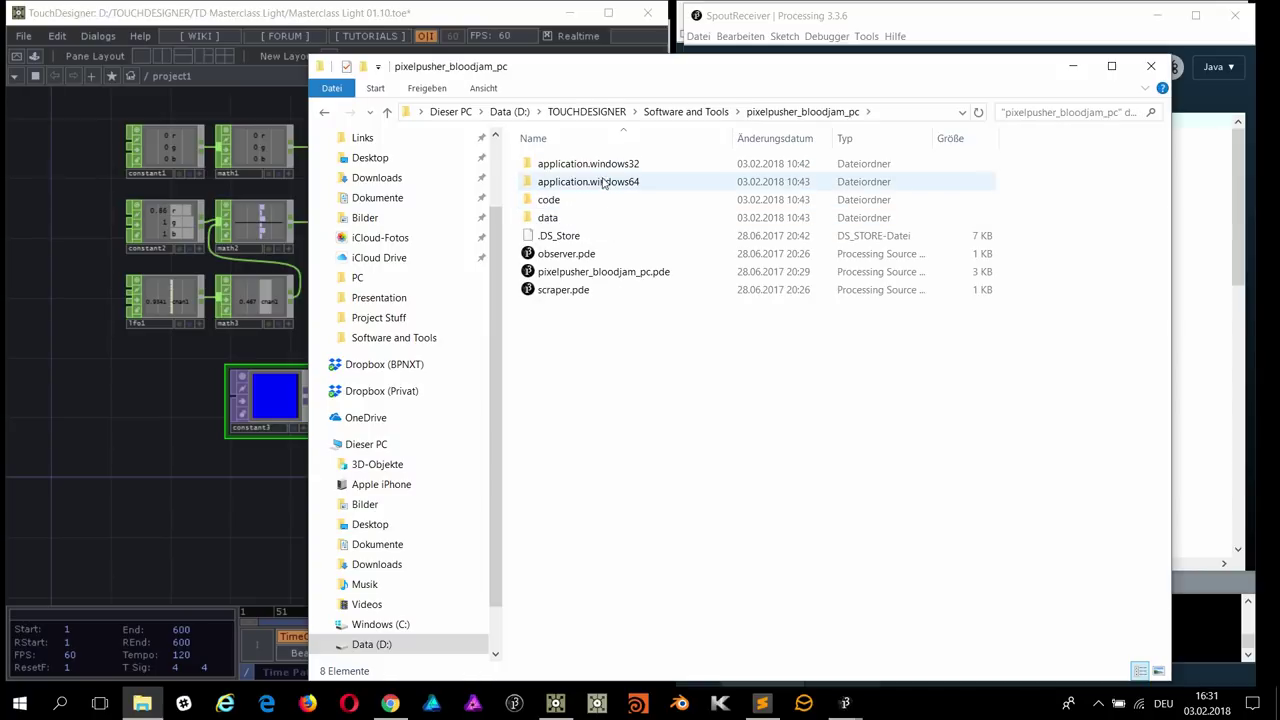
click(389, 112)
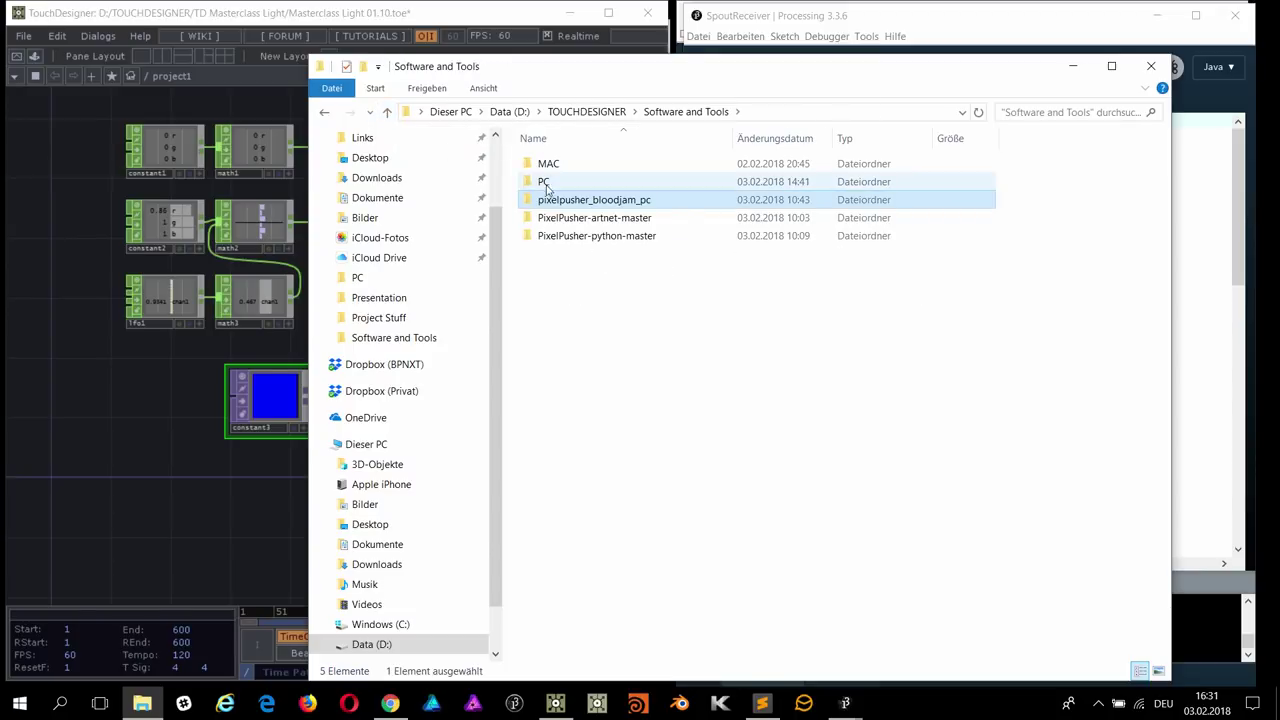
double_click(597, 201)
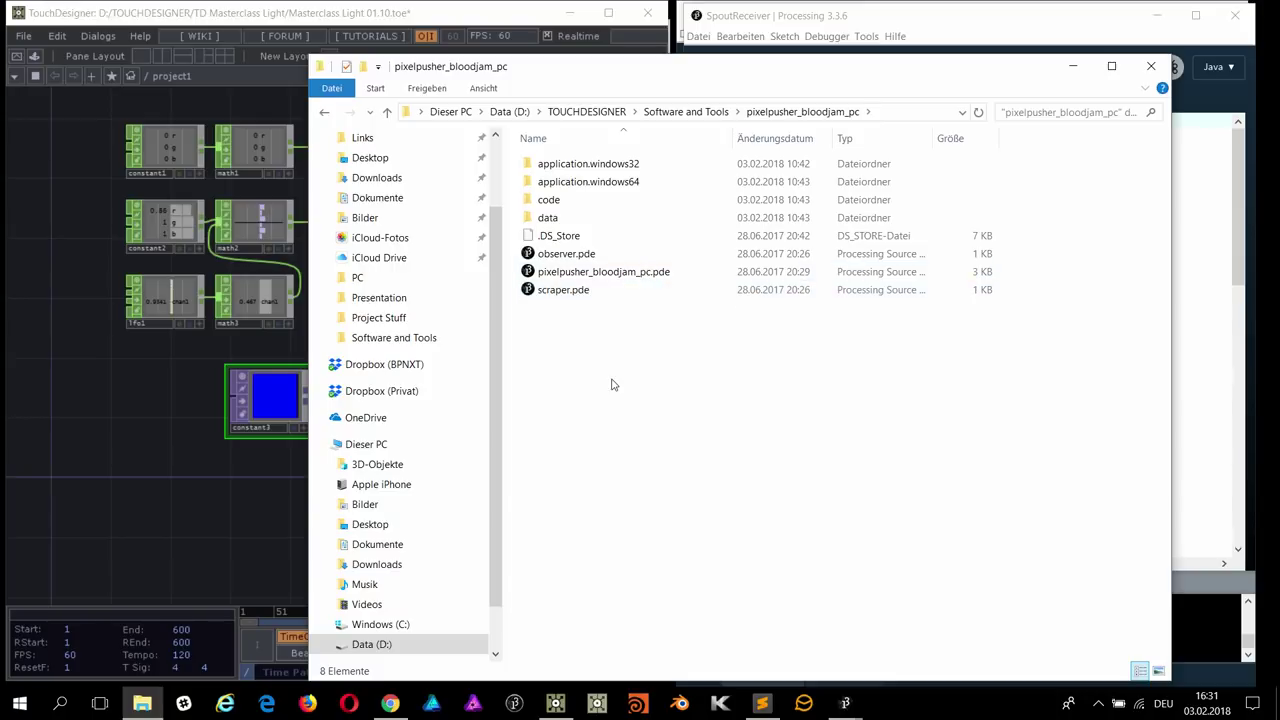
click(627, 275)
double_click(628, 273)
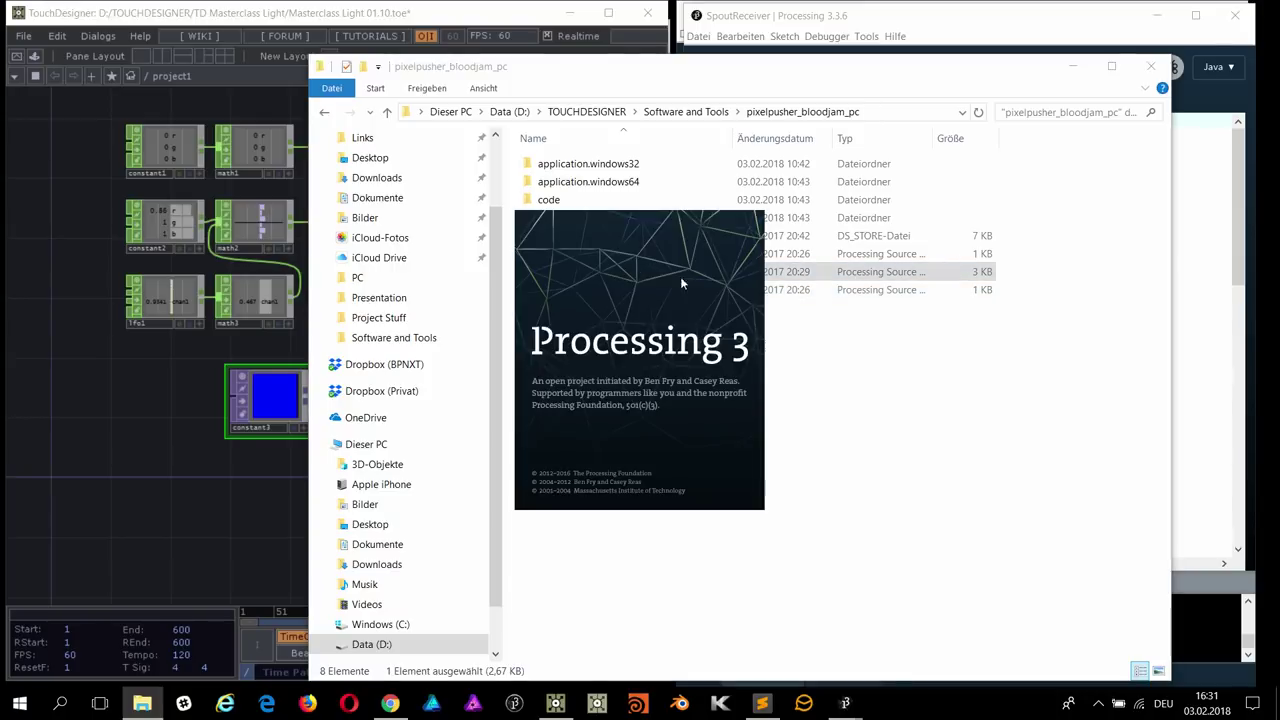
Step: Move the File Explorer window aside and reposition the pixelpusher_bloodjam_pc sketch window over the SpoutReceiver window
drag(922, 80, 776, 70)
click(1081, 53)
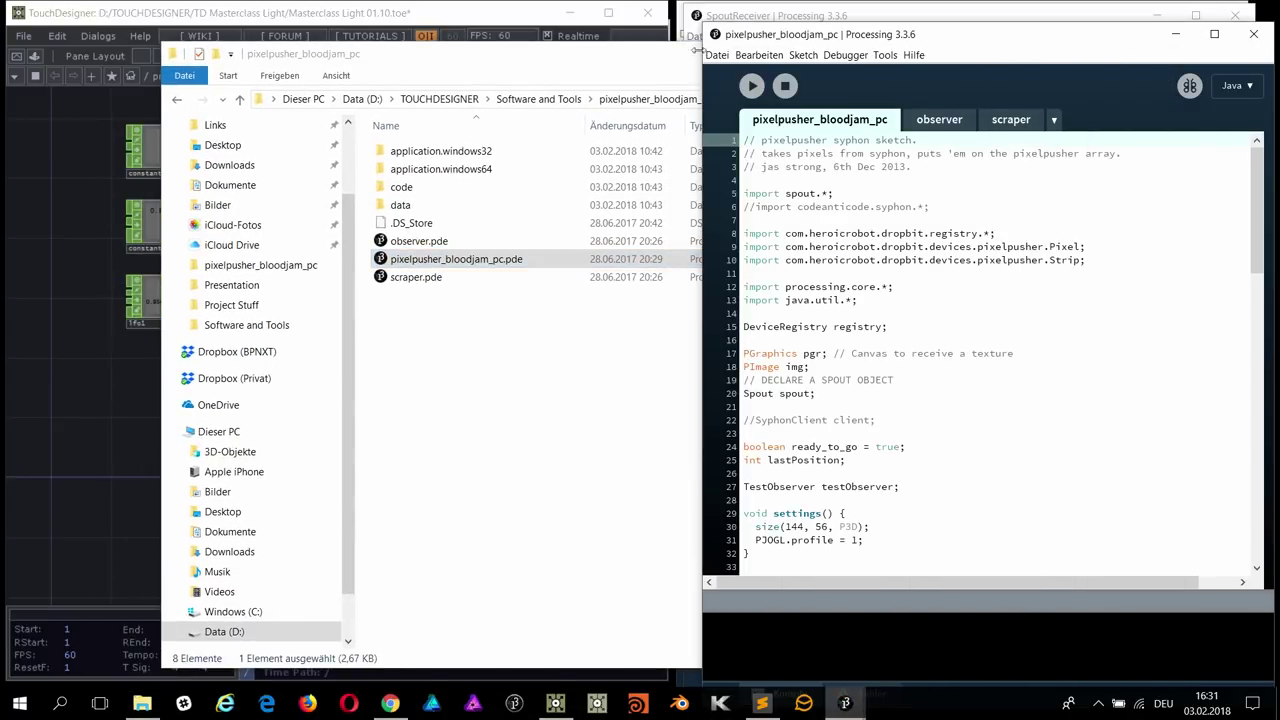
click(532, 68)
click(1043, 305)
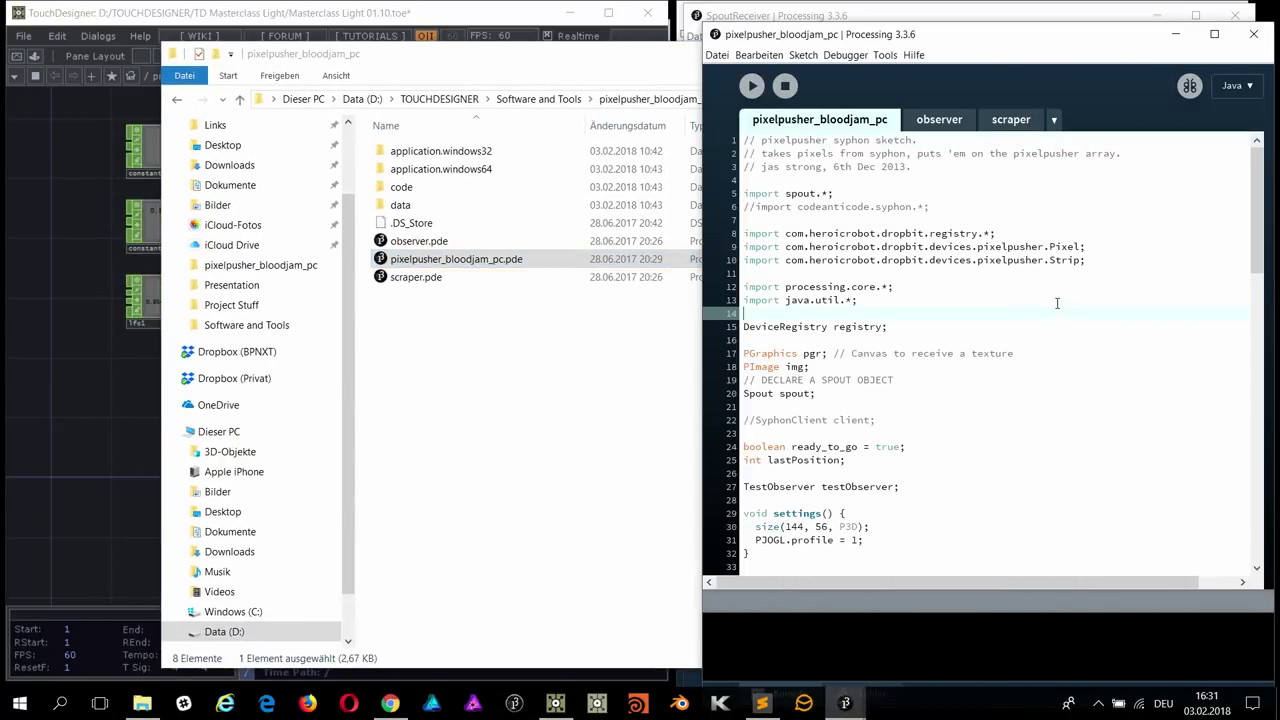
click(835, 275)
click(824, 233)
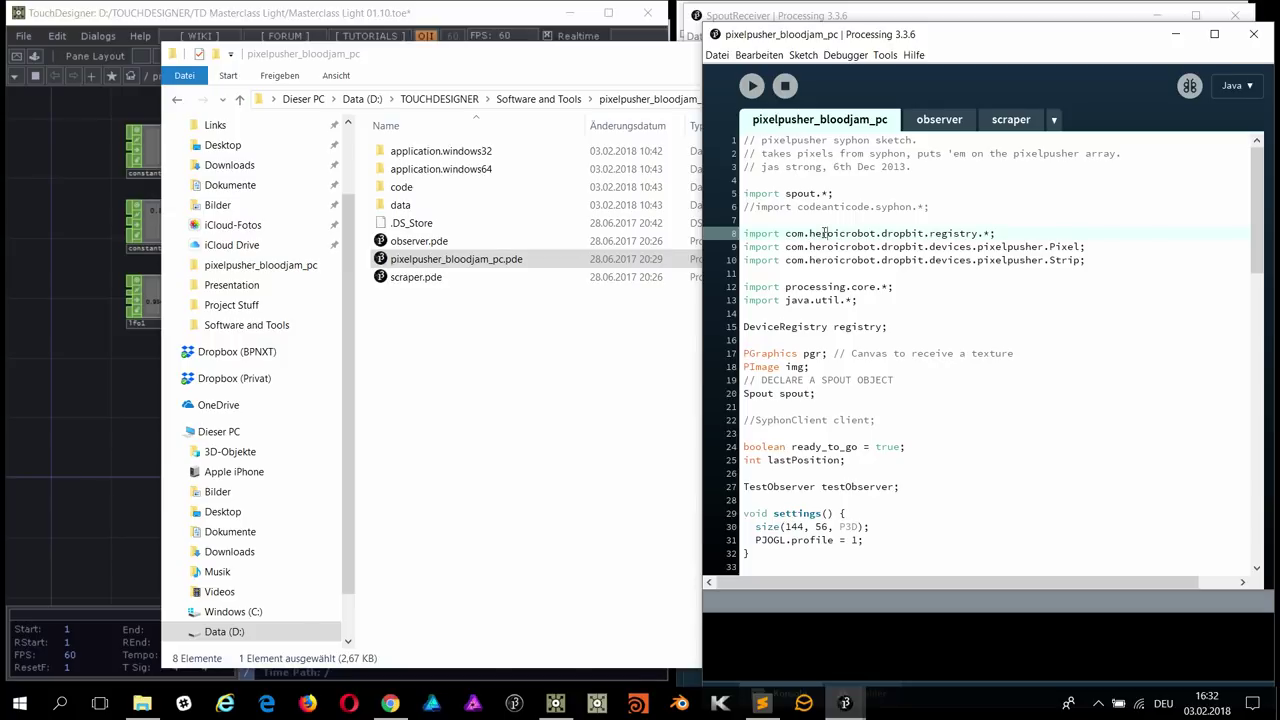
drag(987, 46, 898, 45)
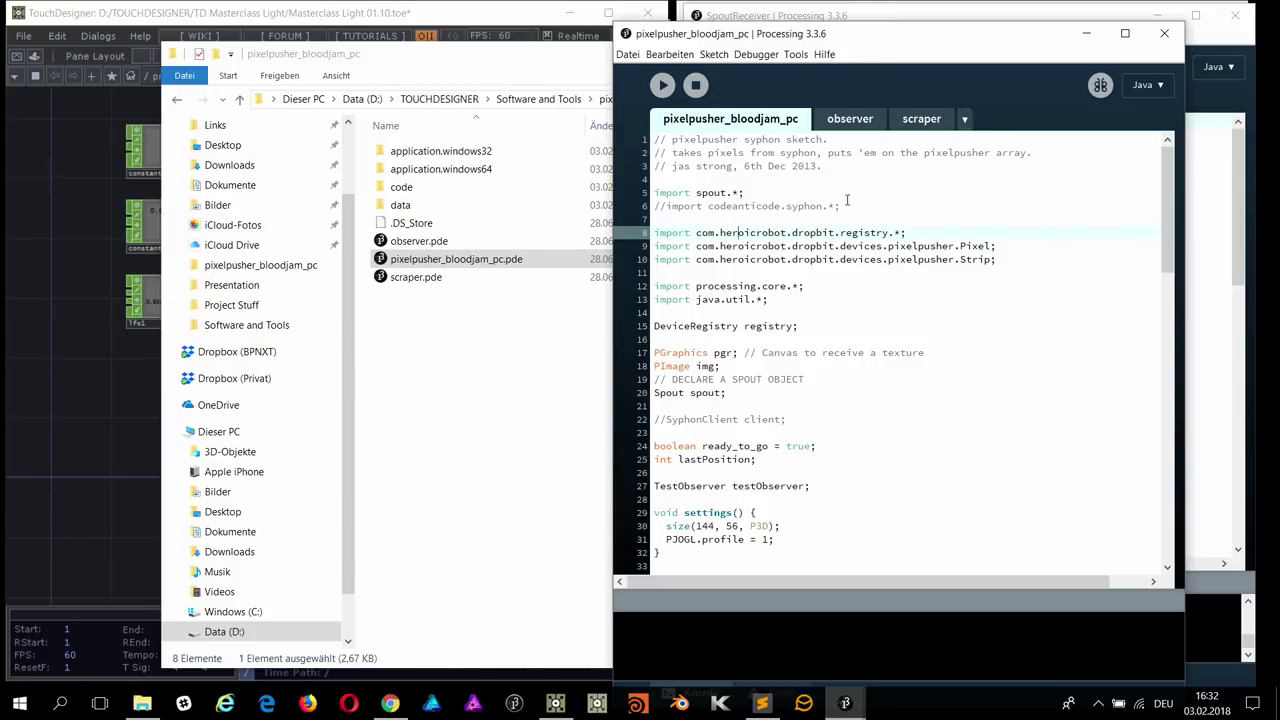
drag(846, 42, 823, 22)
Step: Examine the header comments and the Spout and PixelPusher library imports at the start of the sketch
key(Up)
key(Up)
key(Up)
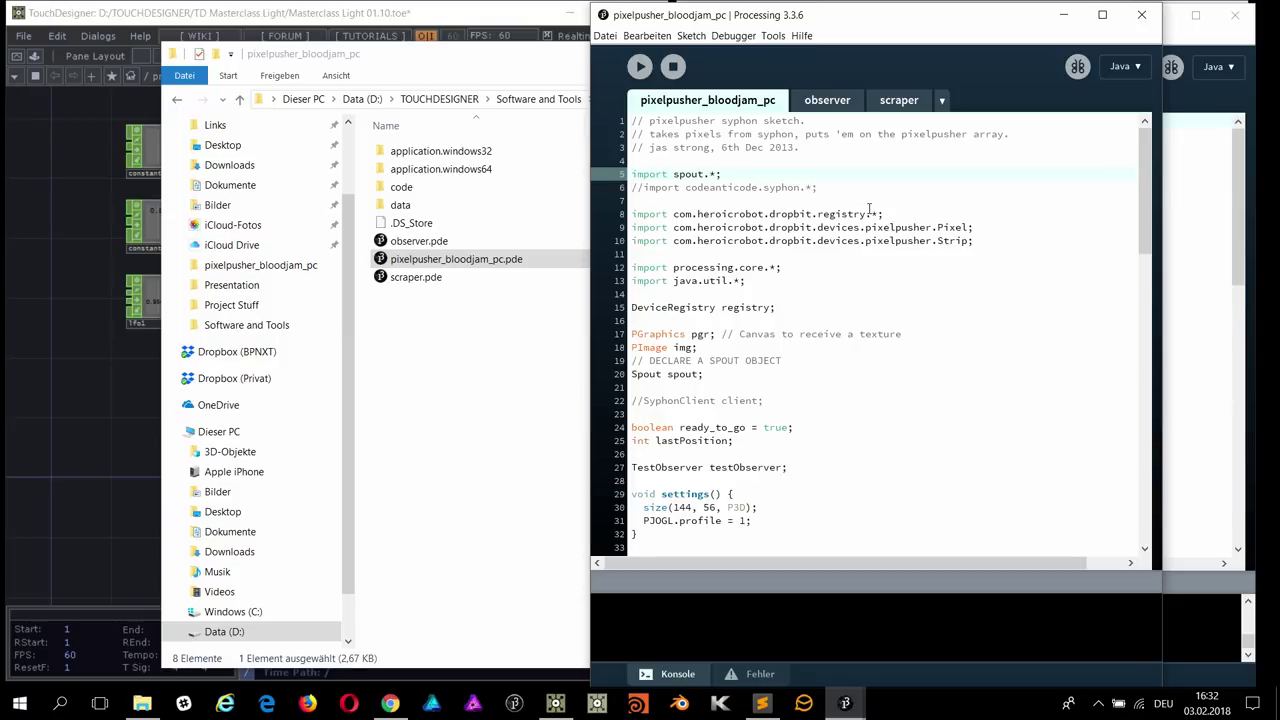
drag(869, 200, 620, 120)
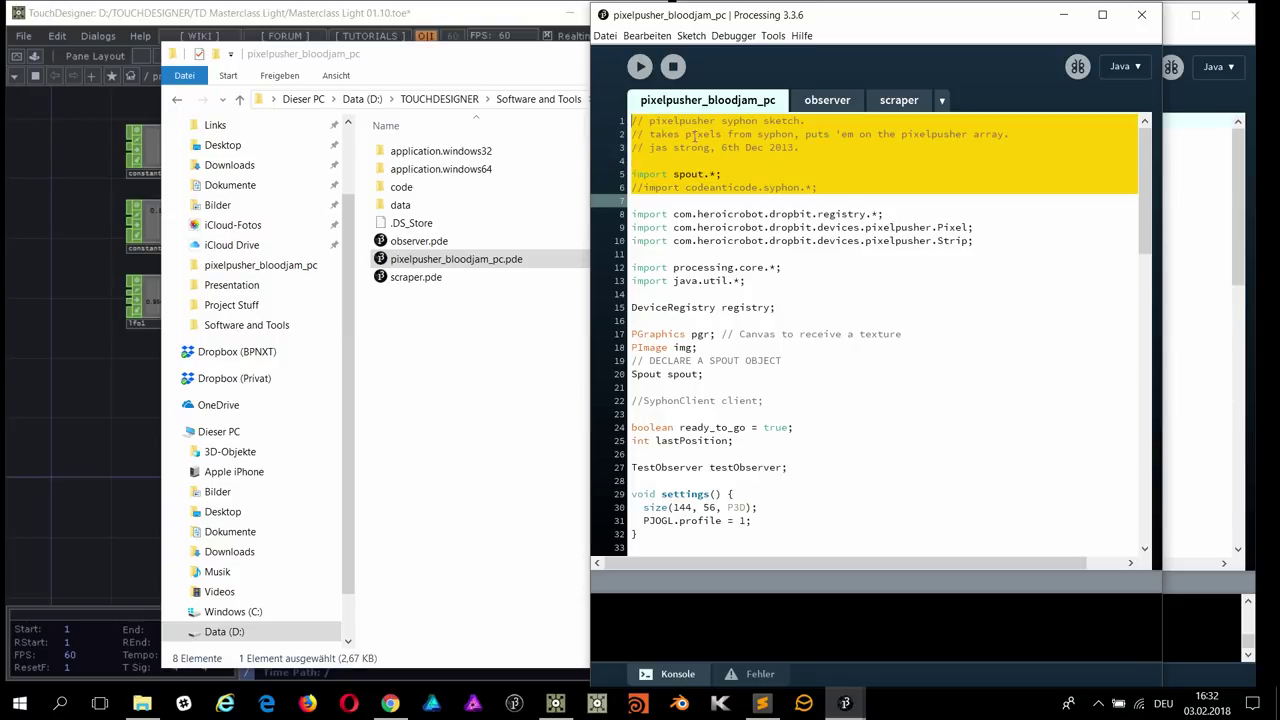
click(685, 133)
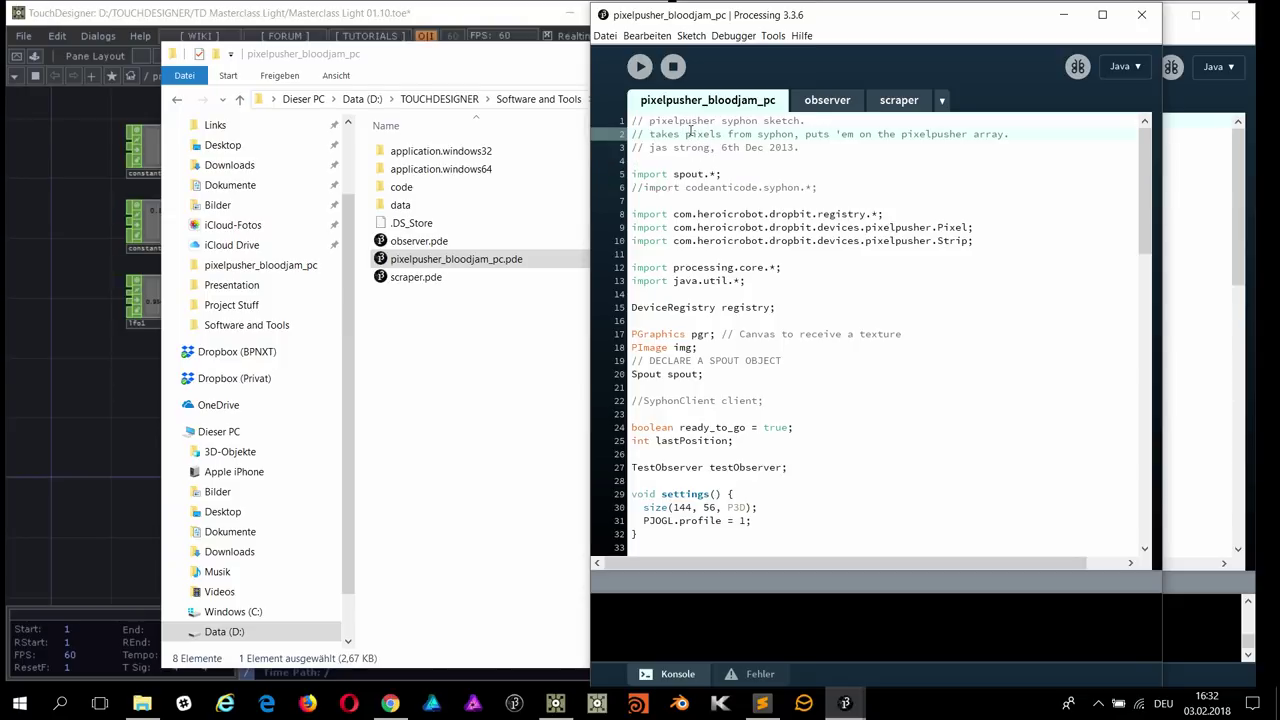
scroll(749, 162, down, 2)
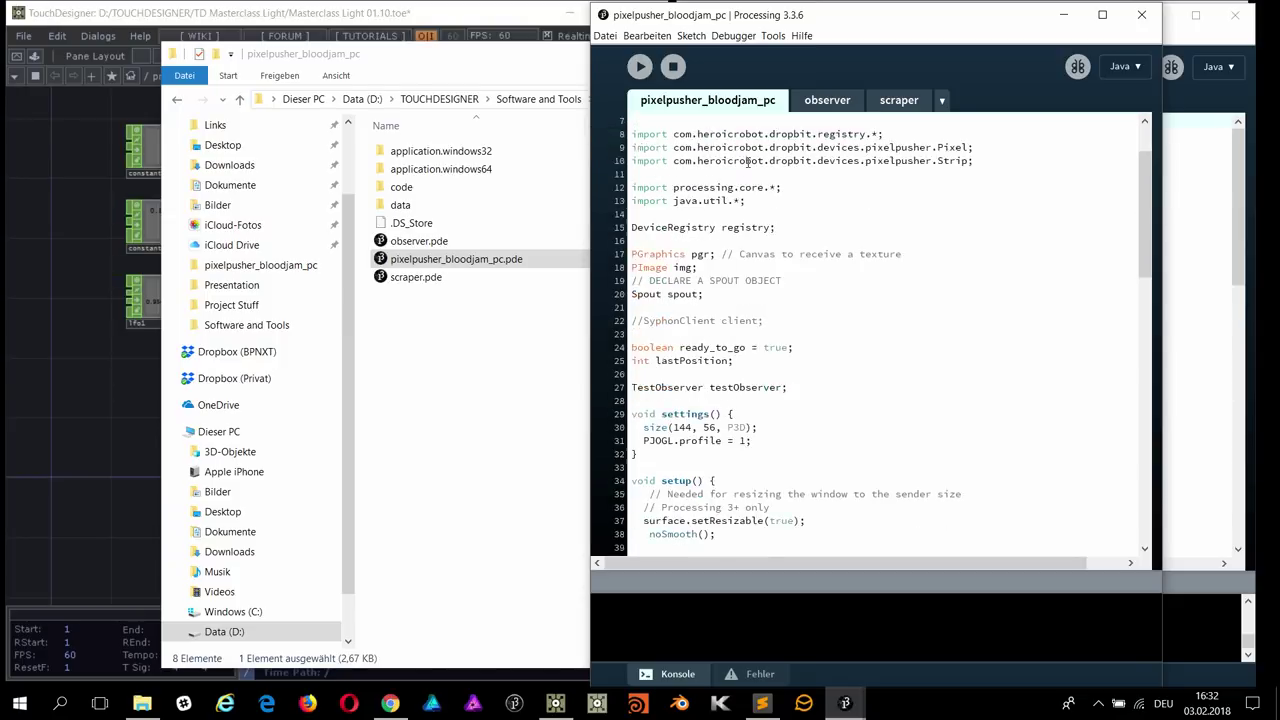
Step: Highlight the size(144, 56, P3D) line in the sketch's settings function to examine the canvas size
drag(752, 440, 640, 427)
click(721, 440)
drag(760, 427, 632, 427)
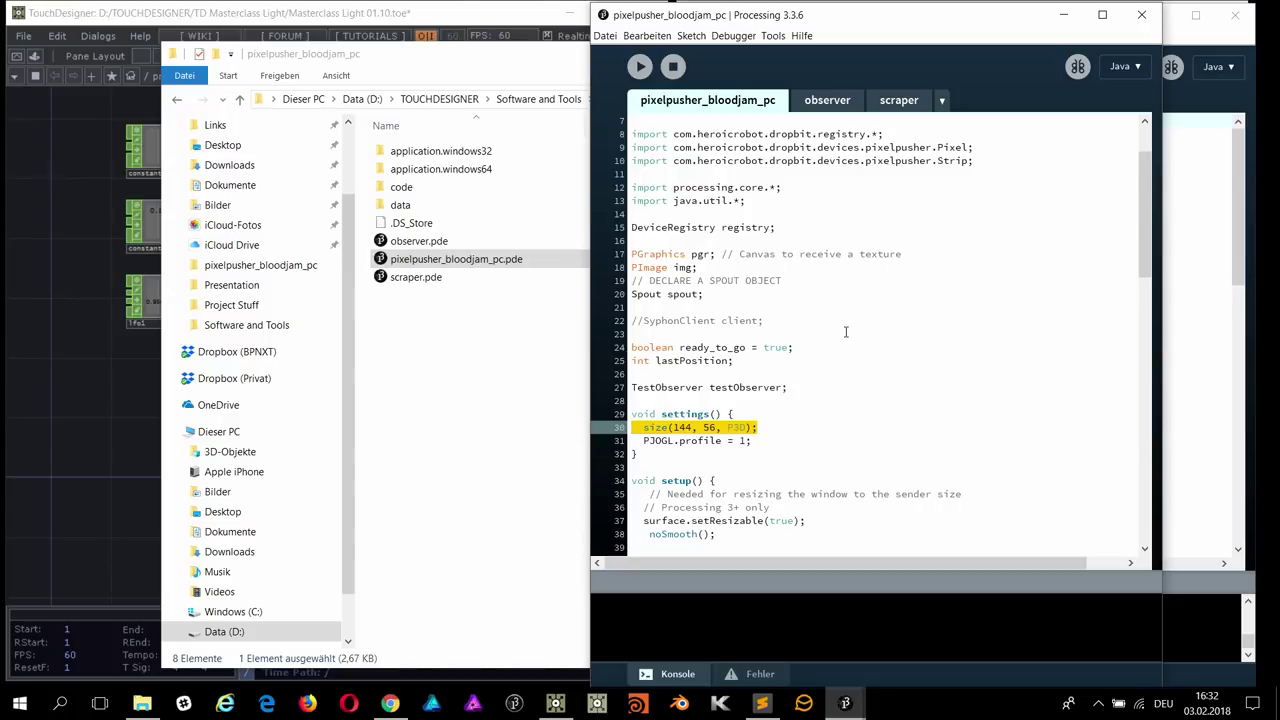
click(837, 412)
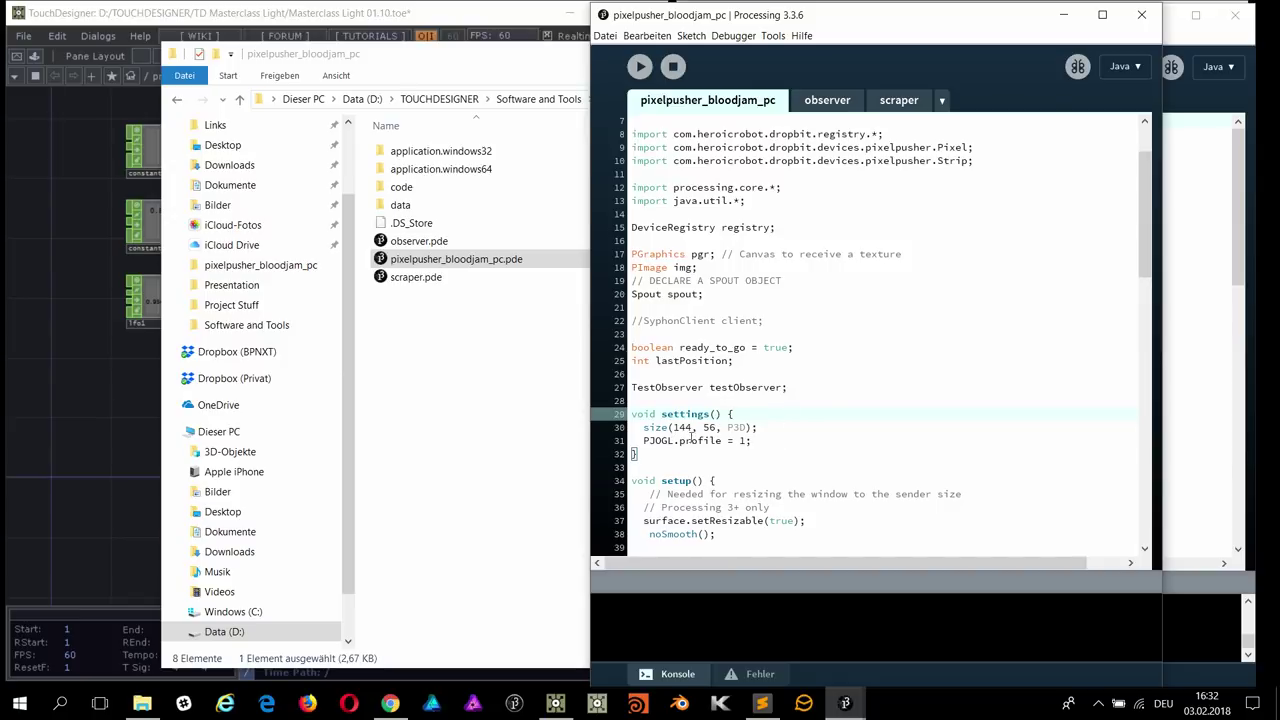
drag(644, 427, 758, 427)
click(758, 427)
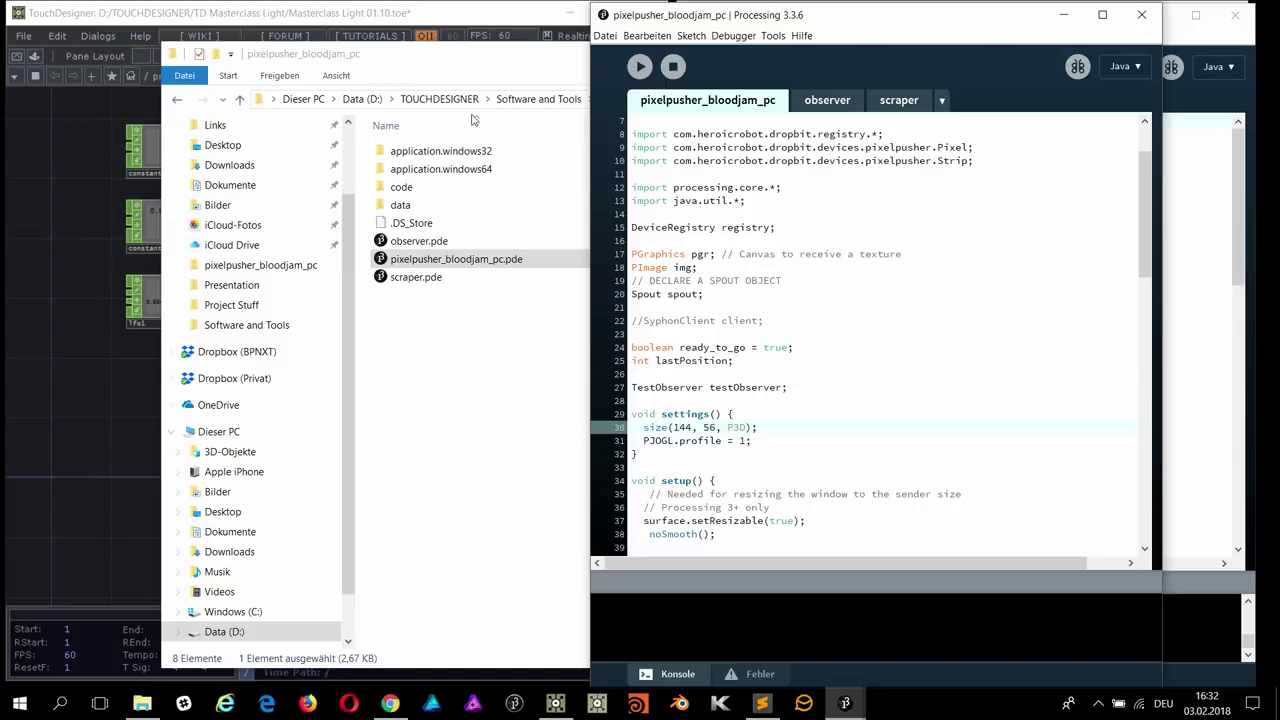
Step: Run the pixelpusher_bloodjam_pc sketch and minimise the File Explorer window
click(648, 70)
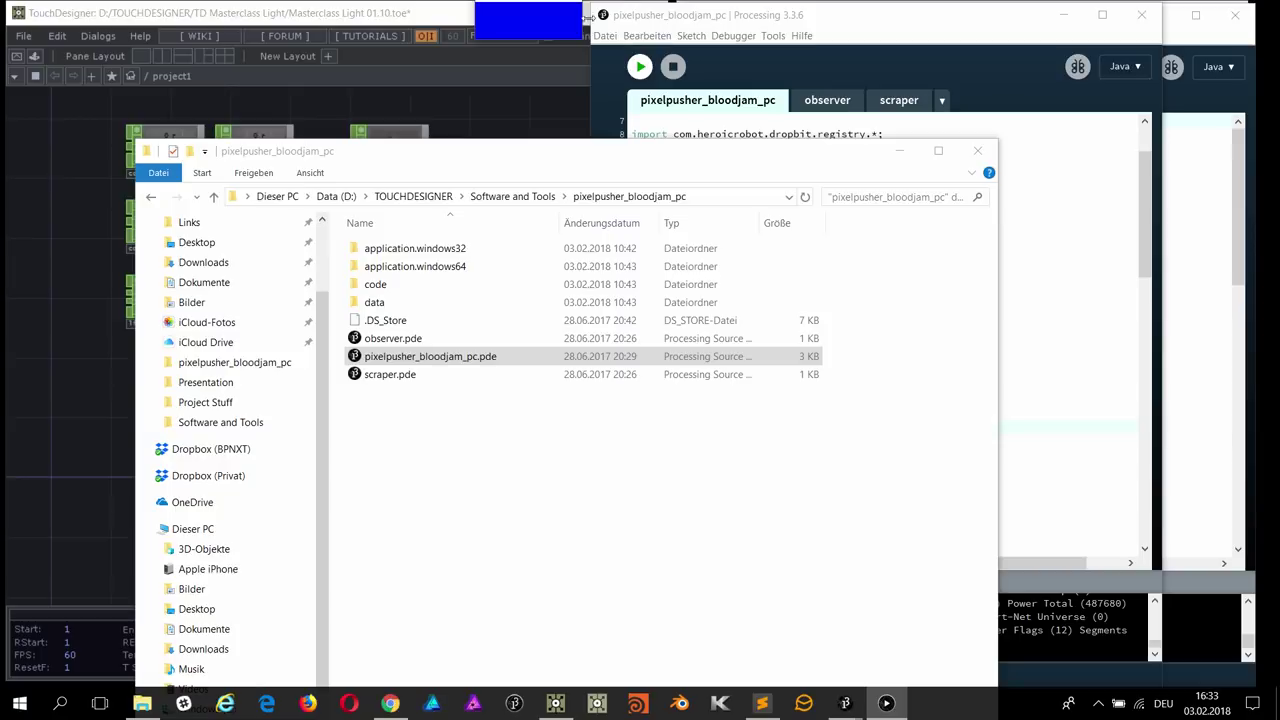
click(899, 151)
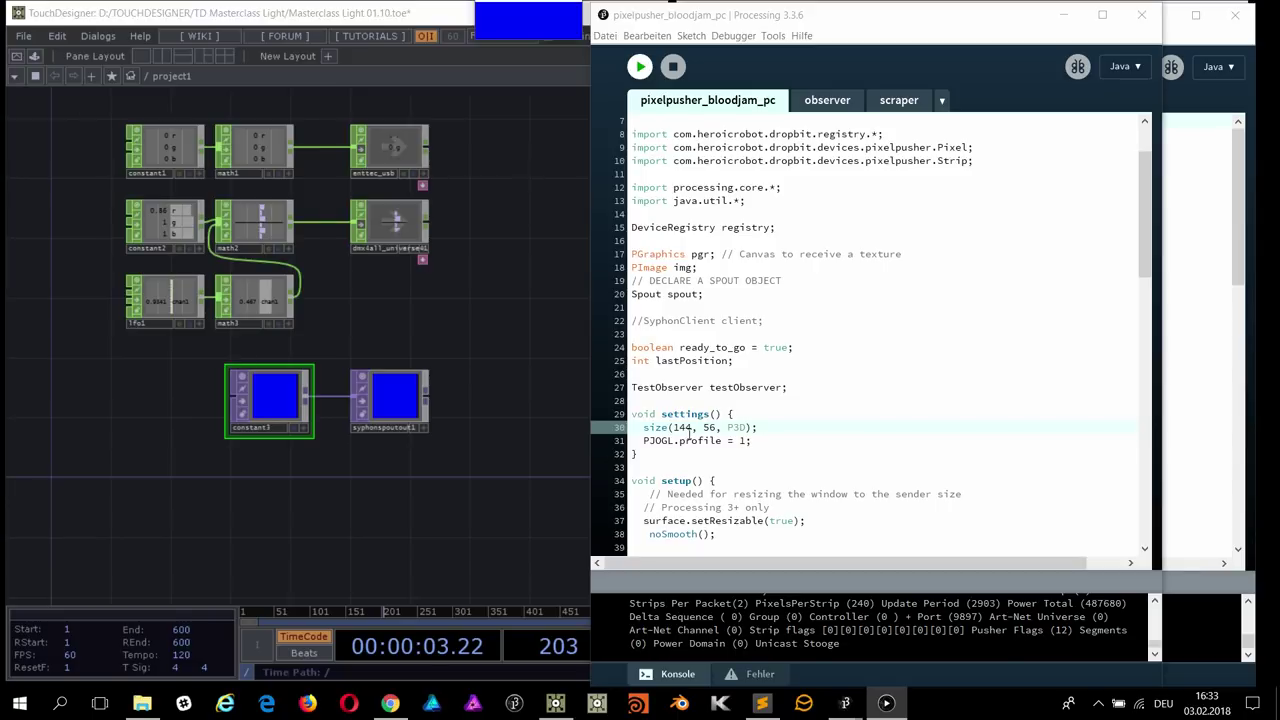
Step: Examine the width value in the size line and shift the sketch window slightly away from the running output
double_click(686, 428)
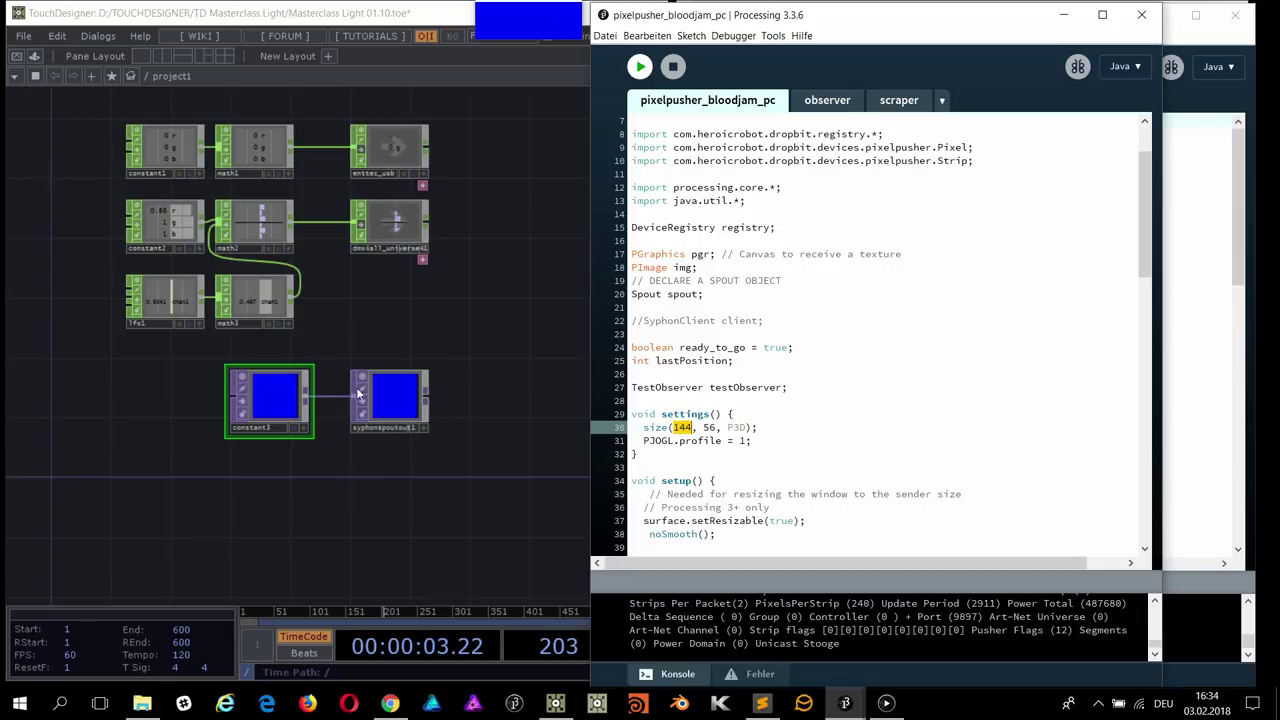
click(798, 360)
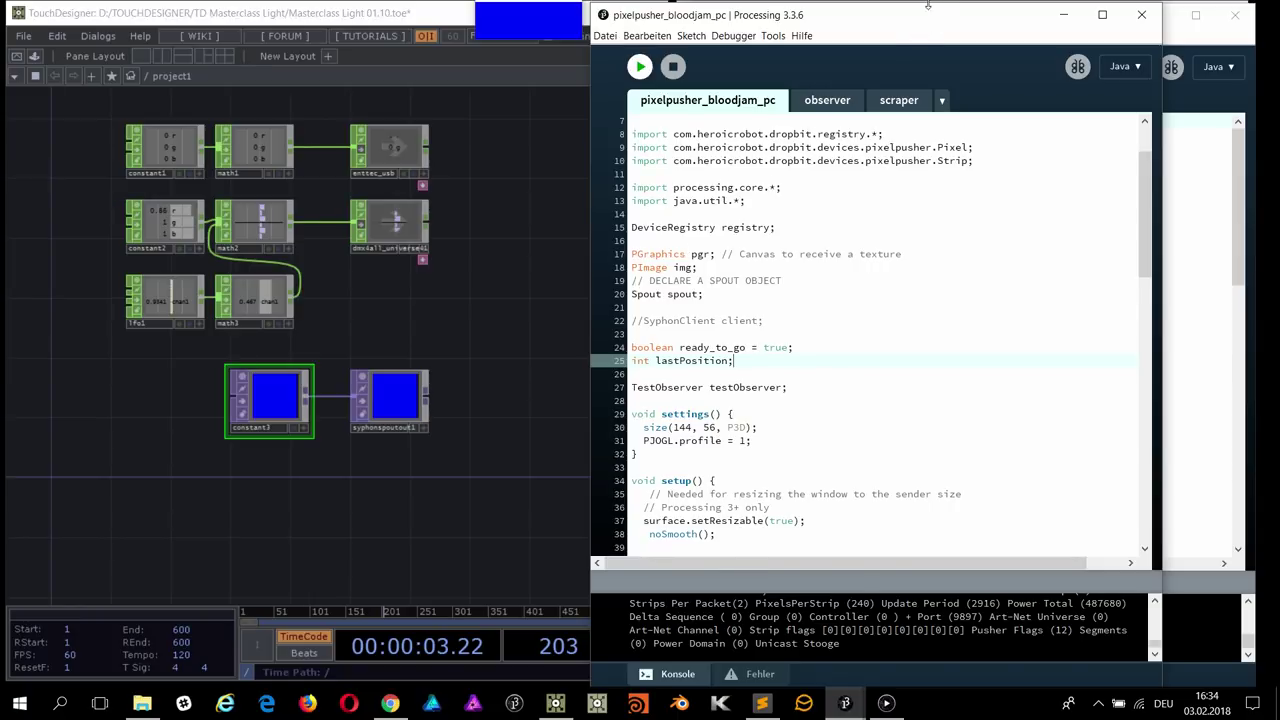
drag(928, 12, 898, 28)
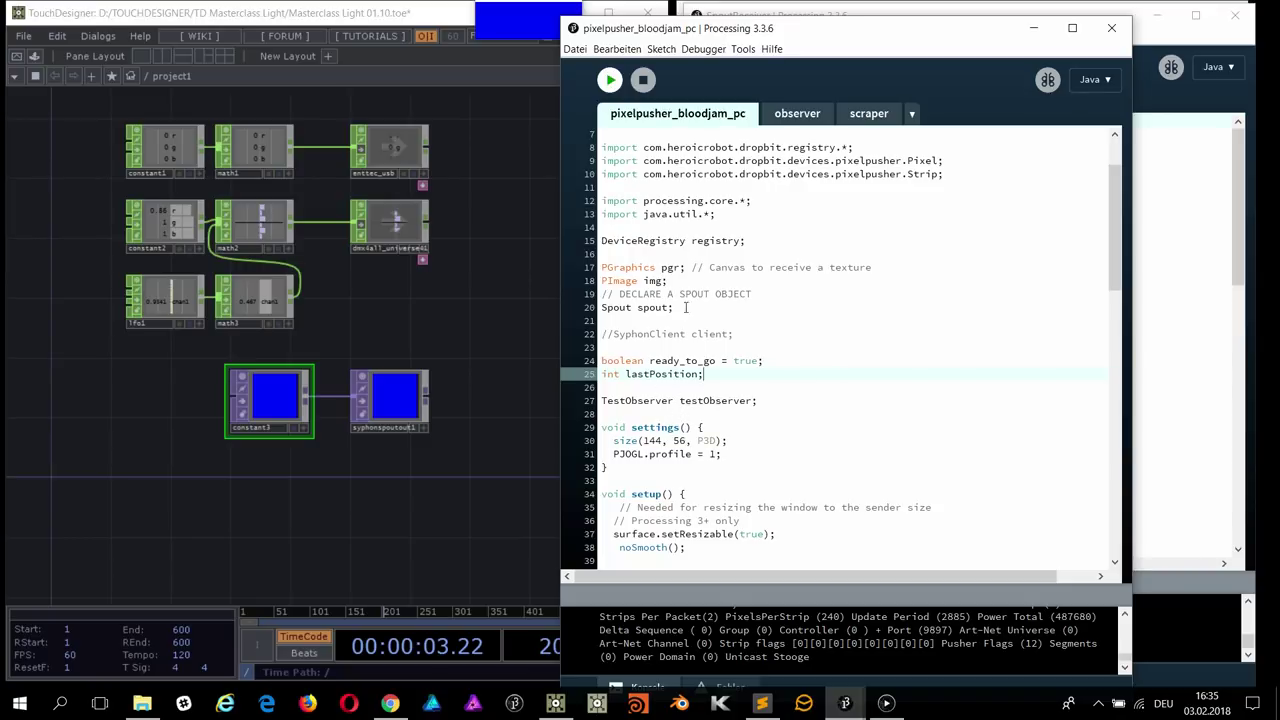
click(668, 347)
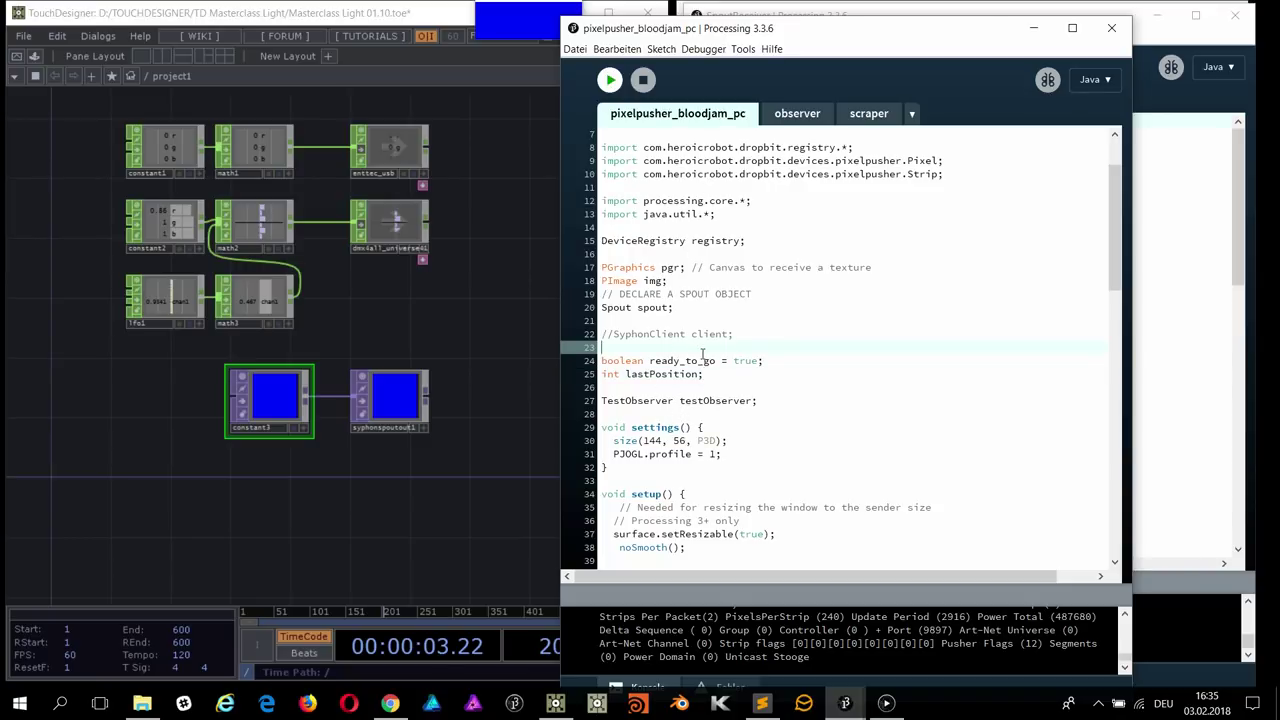
click(660, 447)
double_click(660, 447)
key(End)
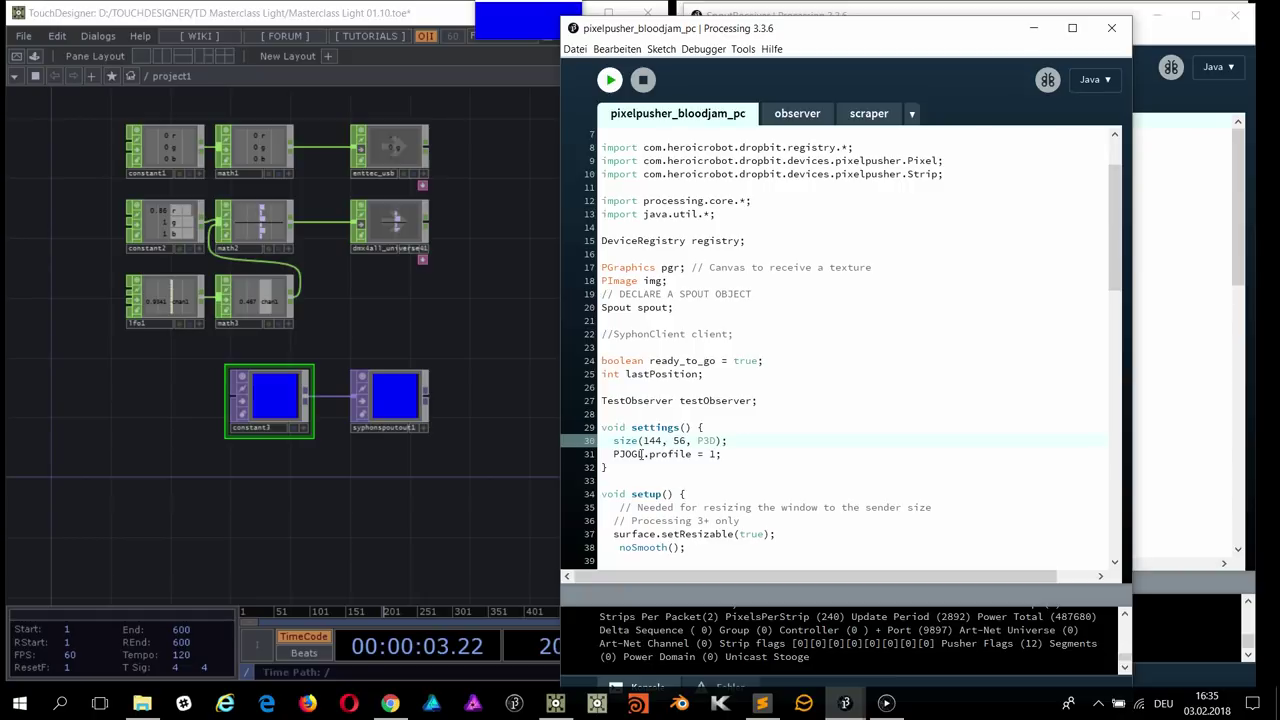
Step: Switch to TouchDesigner and show the parameters of constant3
click(473, 442)
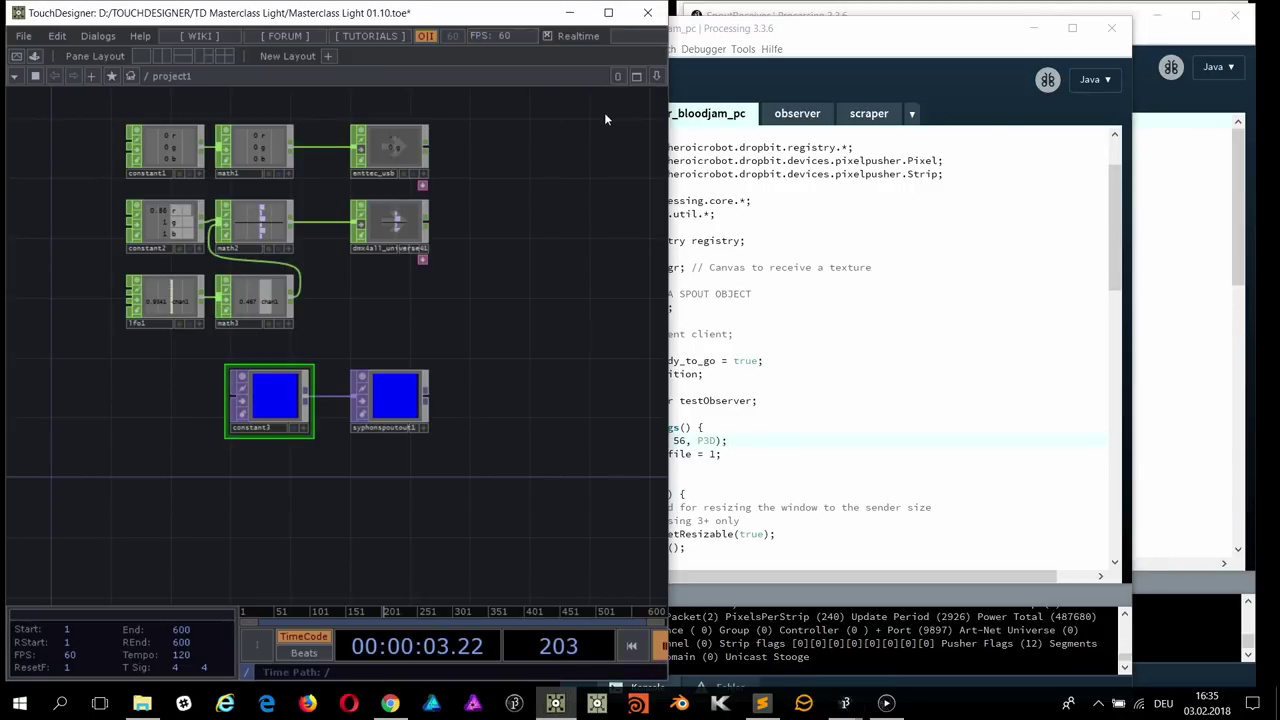
key(p)
key(p)
key(p)
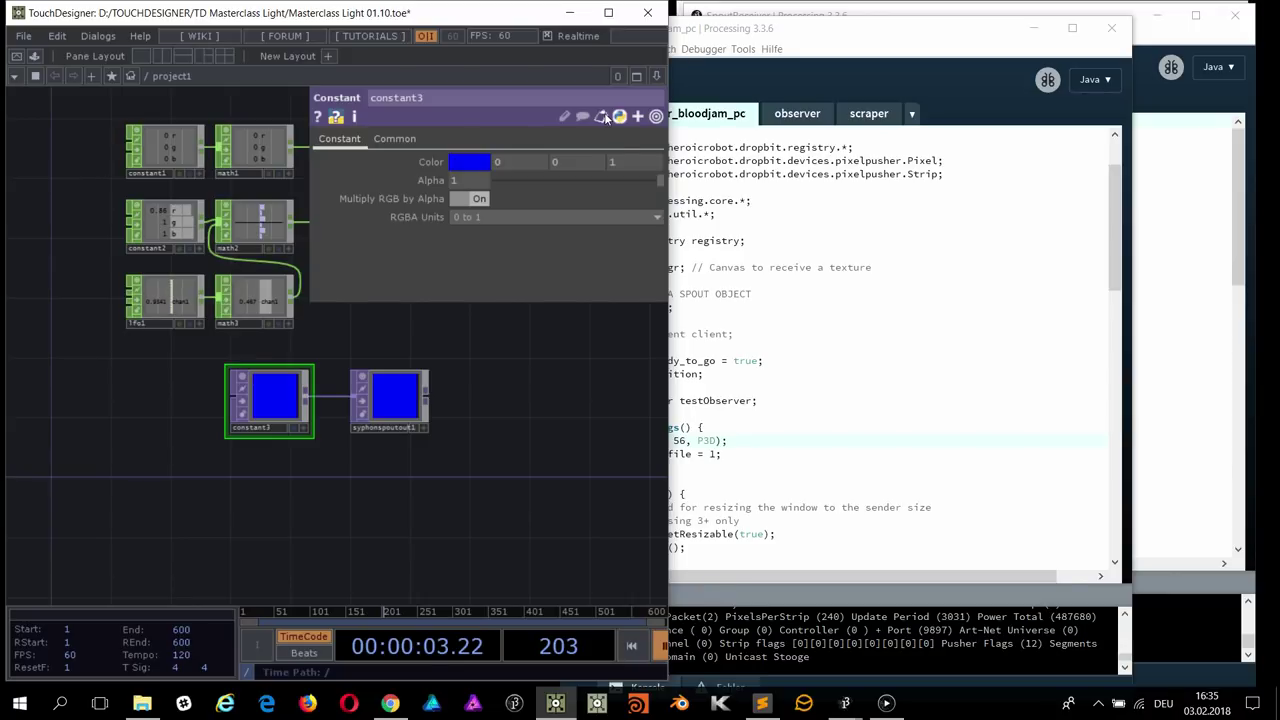
click(387, 416)
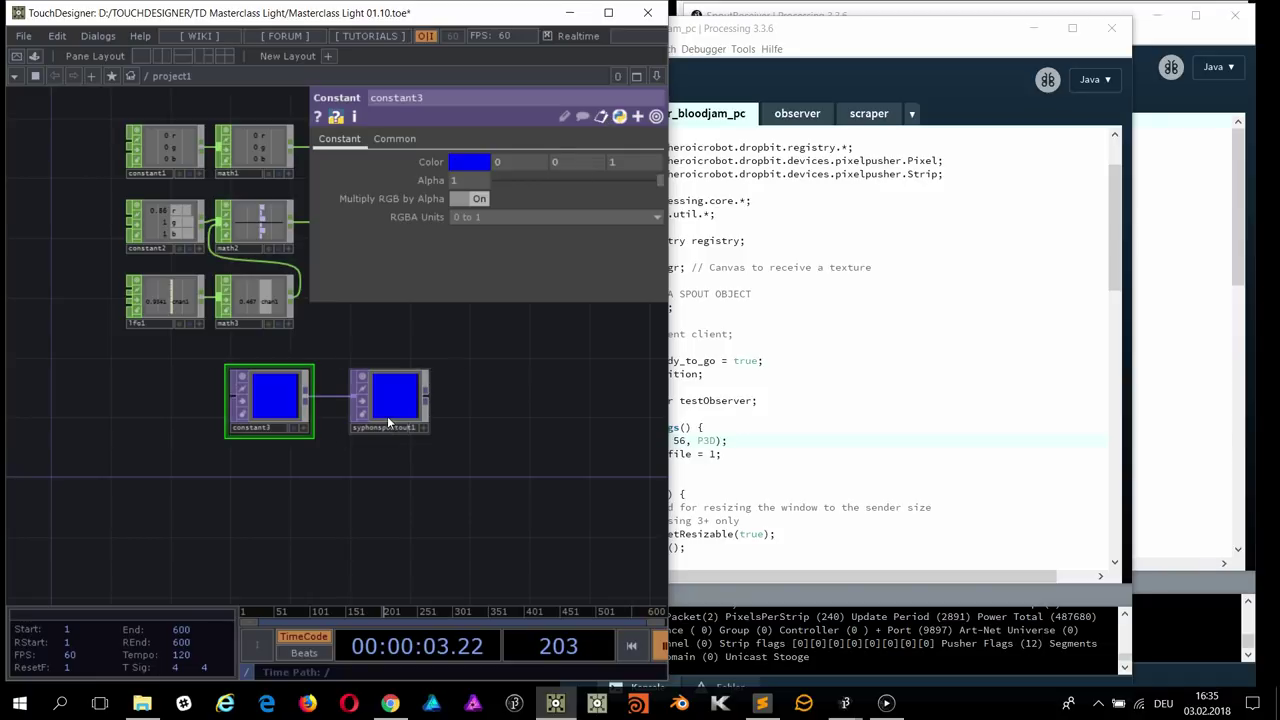
Step: Move constant3 and syphonspoutout1 clear of the network's other nodes and show the resolution settings of constant3
click(273, 400)
drag(284, 405, 240, 420)
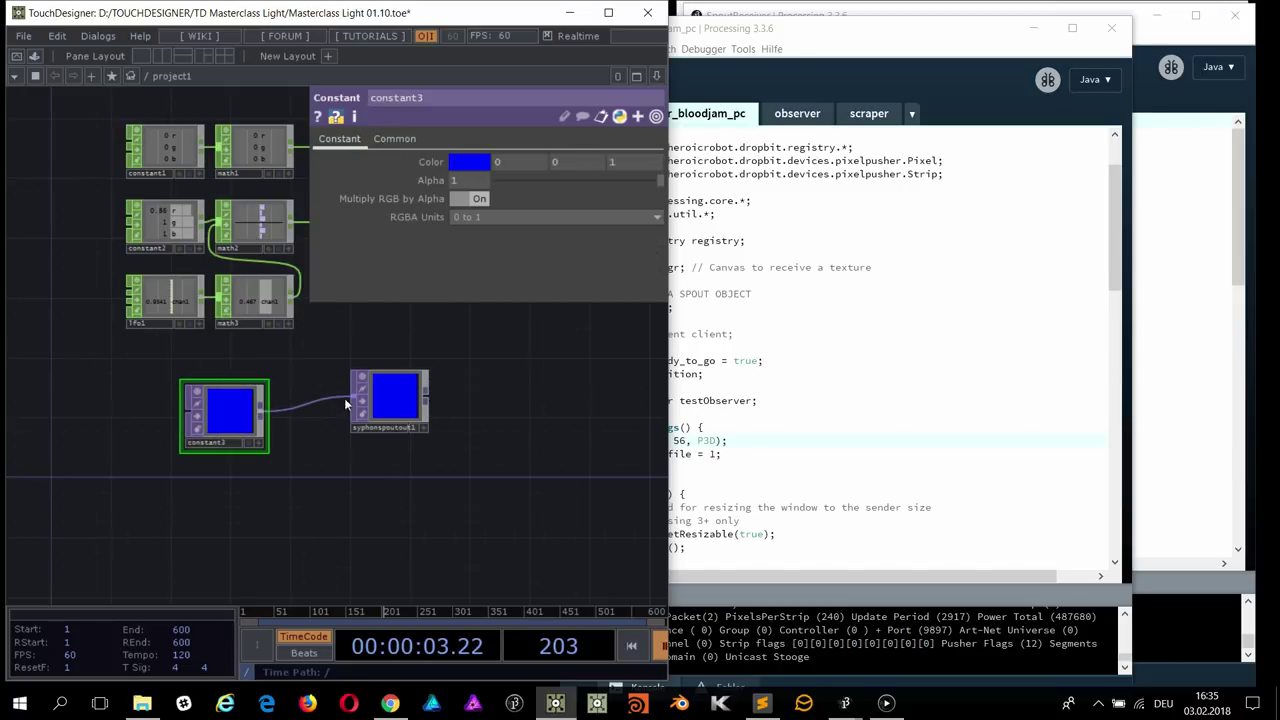
drag(392, 402, 346, 417)
click(400, 139)
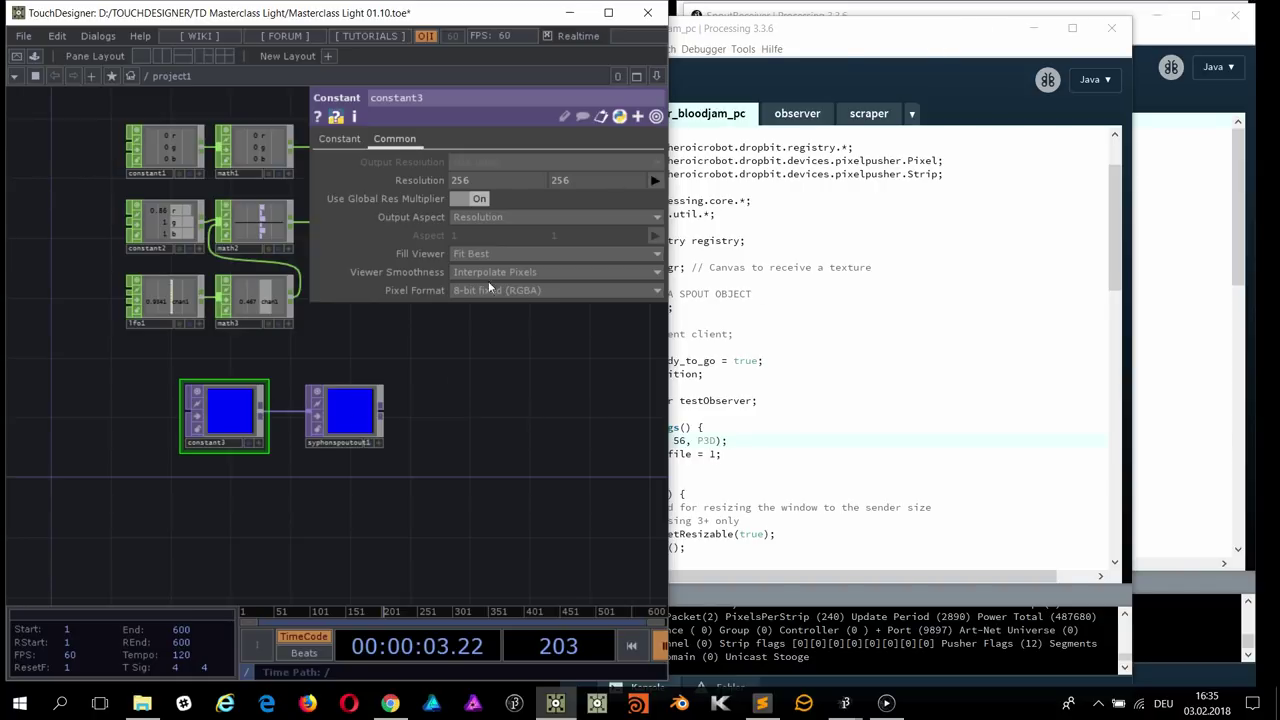
Step: Add a Movie File Out TOP below constant3, connect it to syphonspoutout1 and bring the Processing sketch to the front
double_click(266, 488)
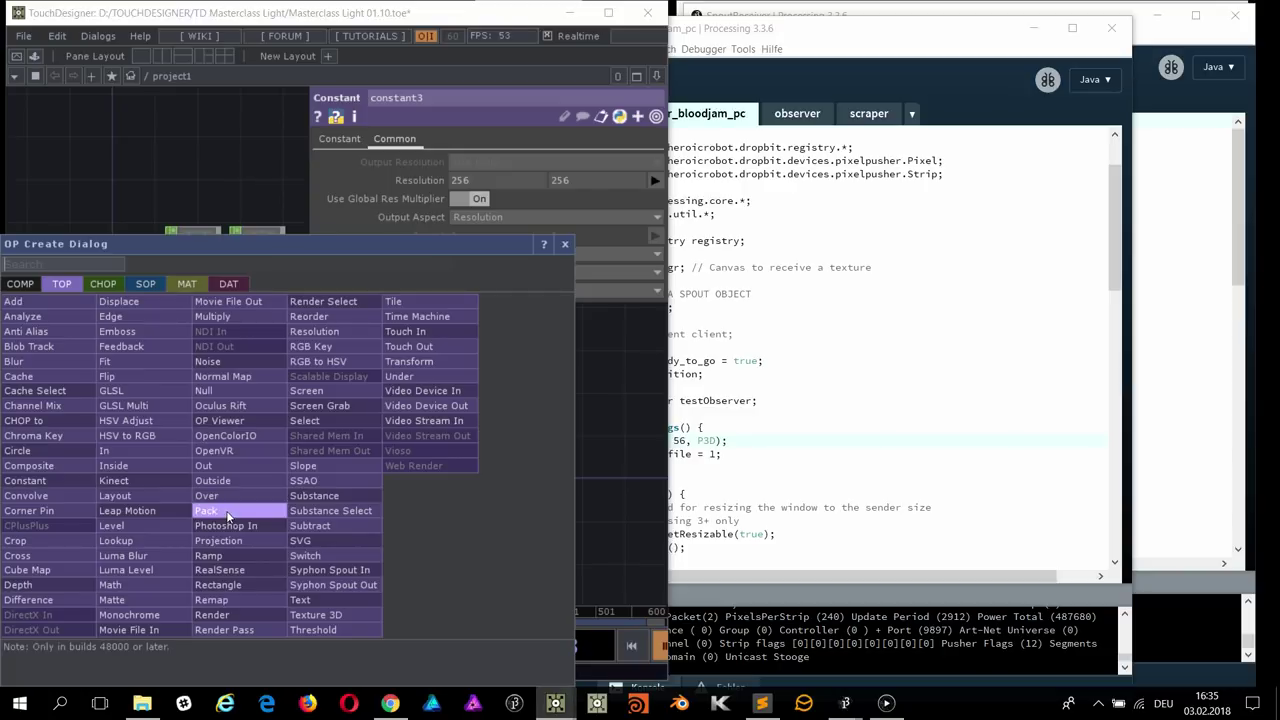
text(movie)
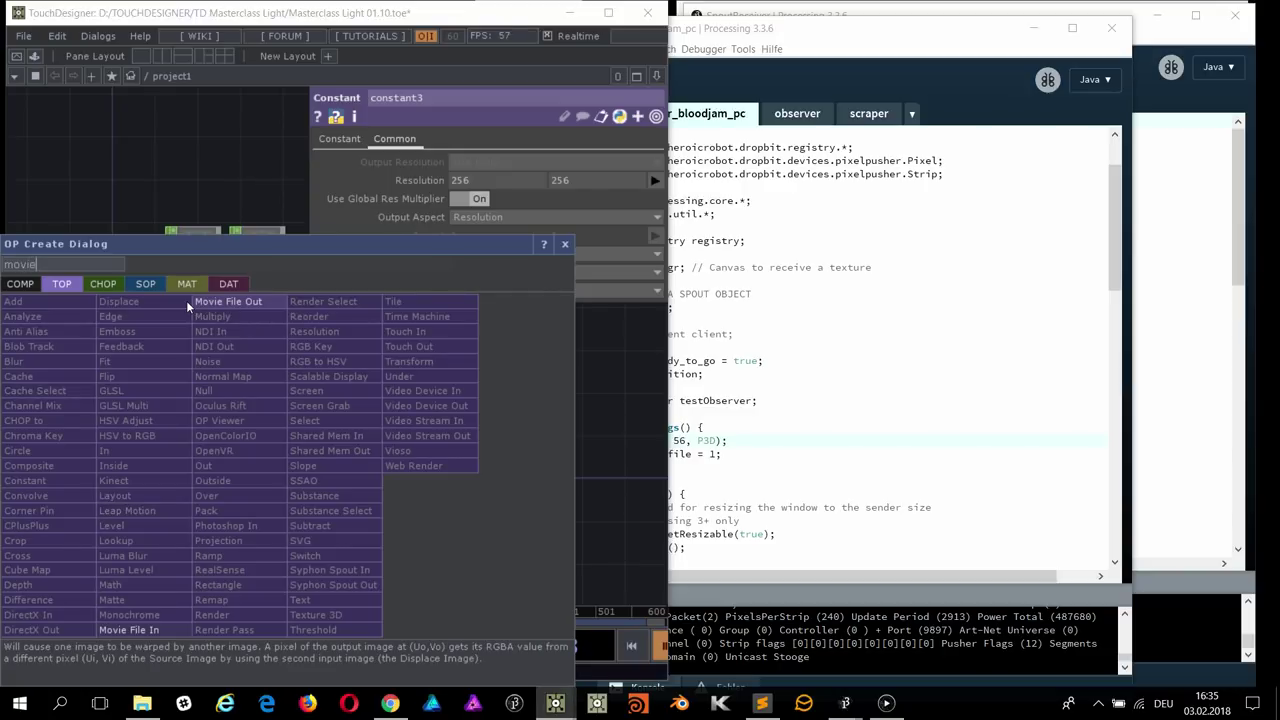
key(Return)
click(212, 505)
drag(237, 500, 292, 447)
click(300, 440)
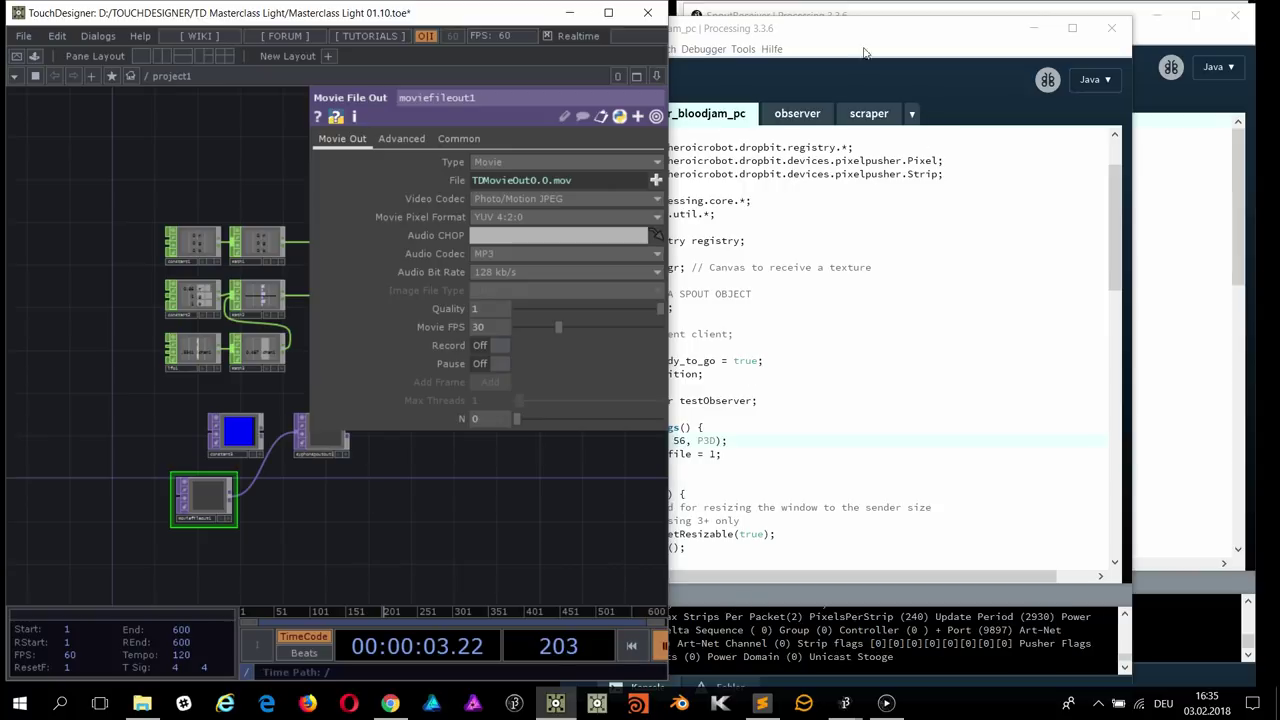
click(672, 172)
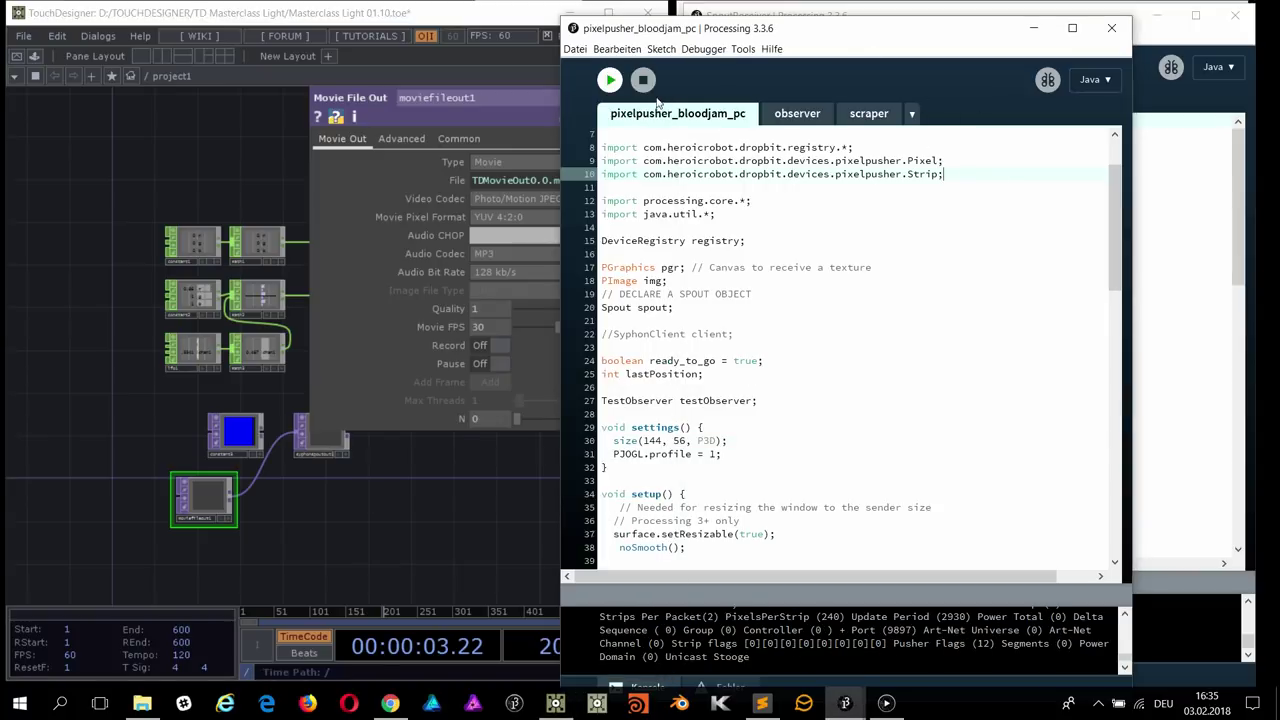
Step: Run the pixelpusher_bloodjam_pc sketch
click(614, 84)
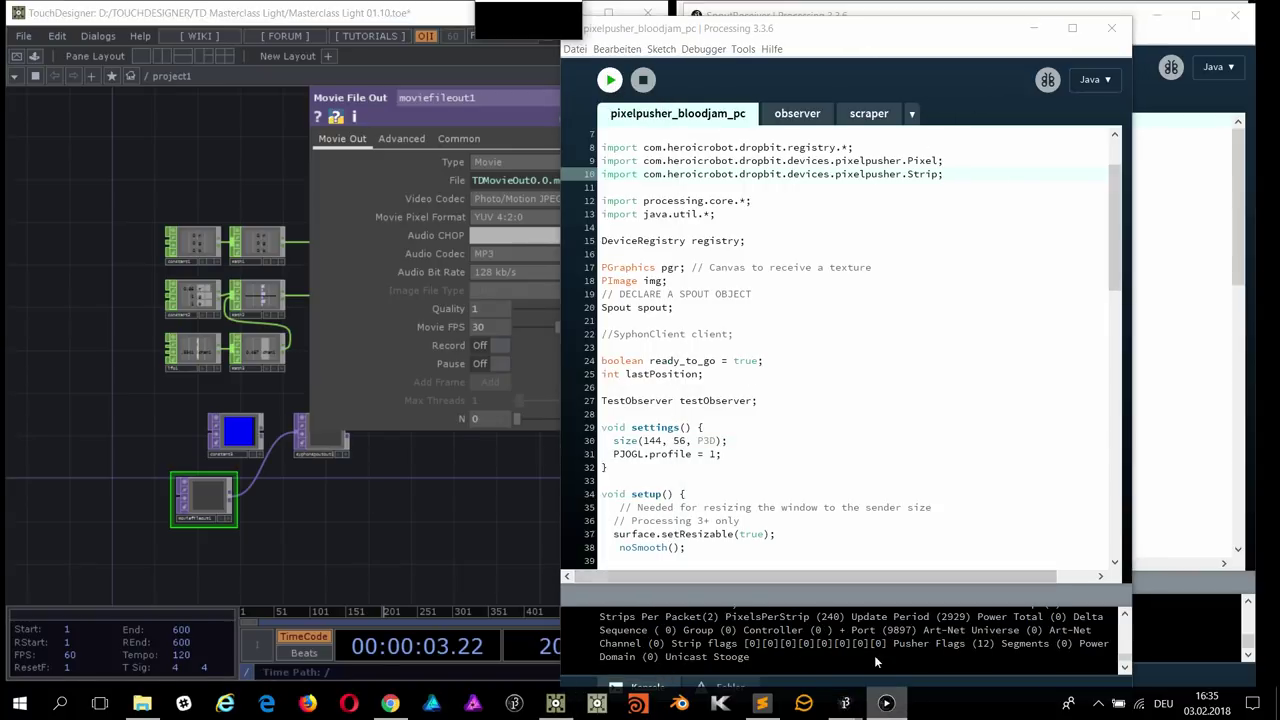
click(612, 82)
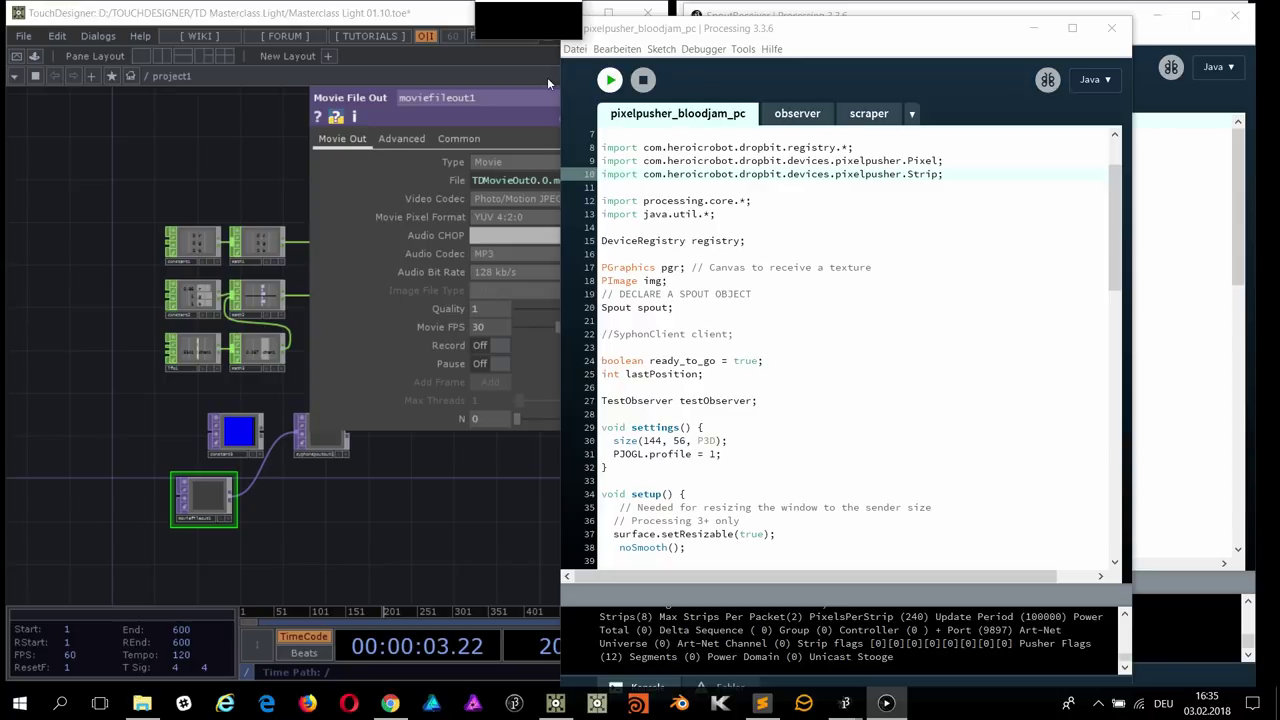
Step: Switch to TouchDesigner, cancel the output file selection of moviefileout1 and delete that node from the network
scroll(242, 498, up, 3)
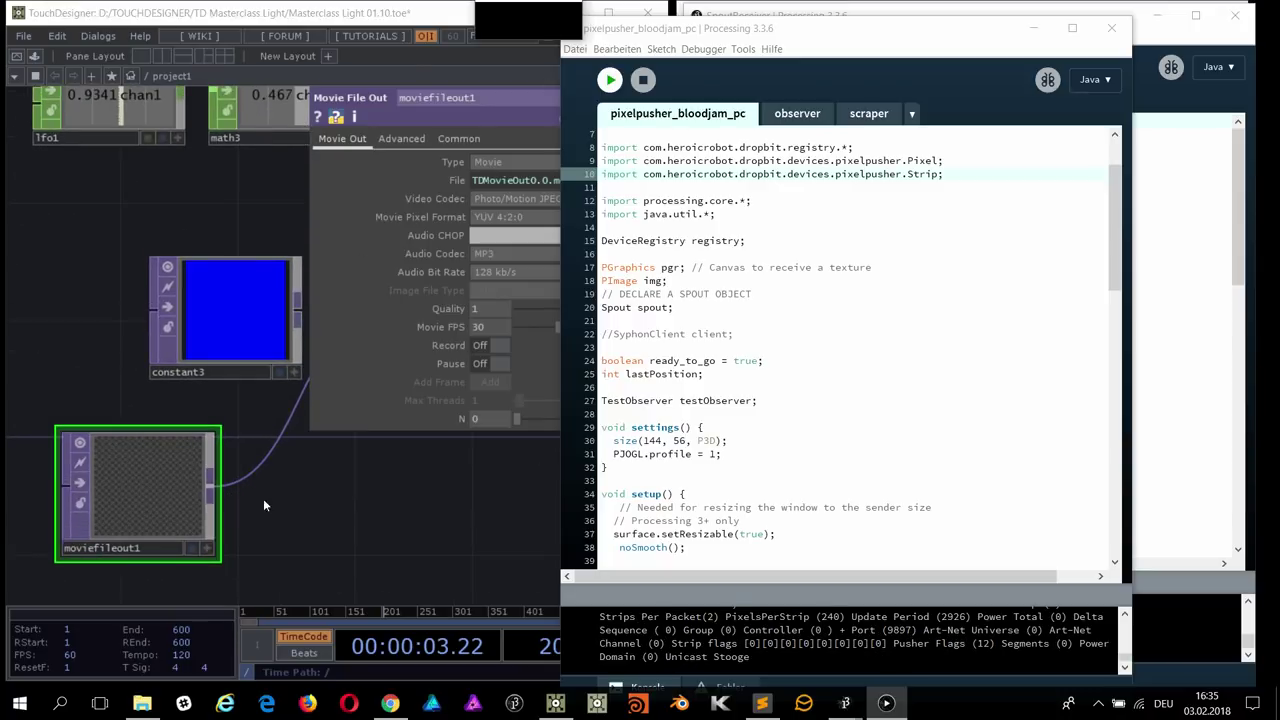
click(166, 498)
drag(166, 498, 224, 468)
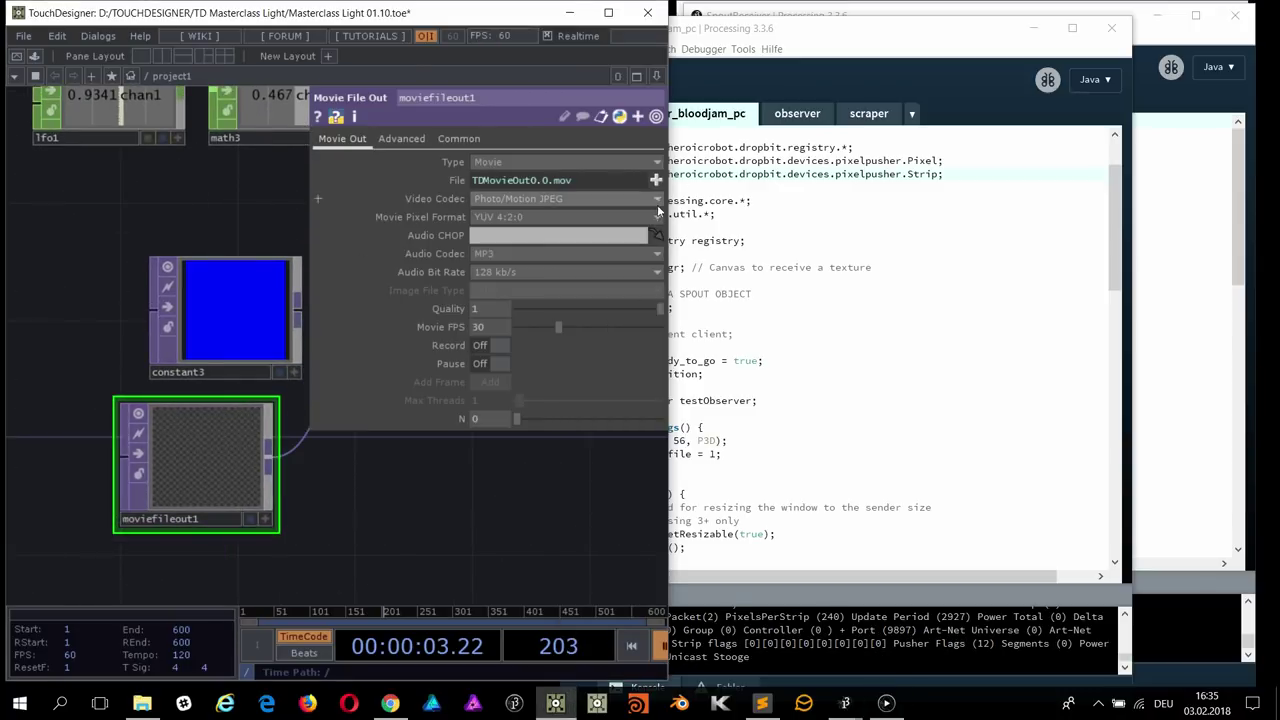
click(655, 181)
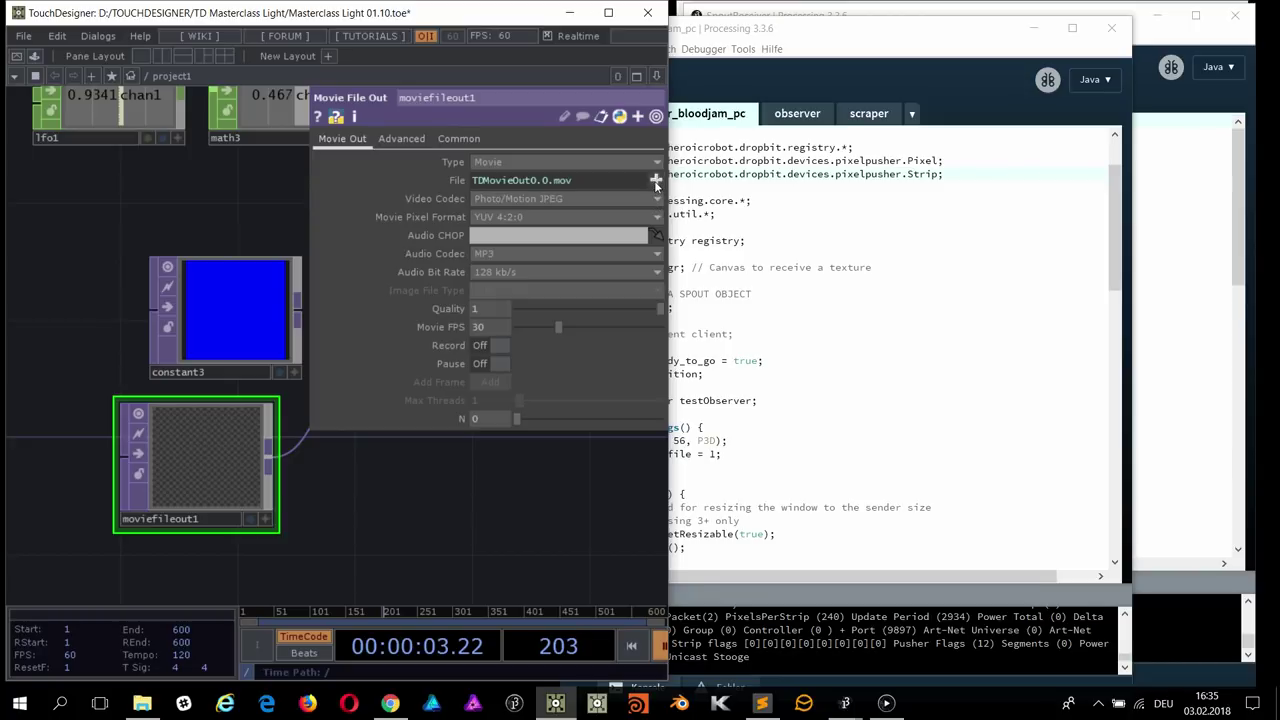
click(591, 397)
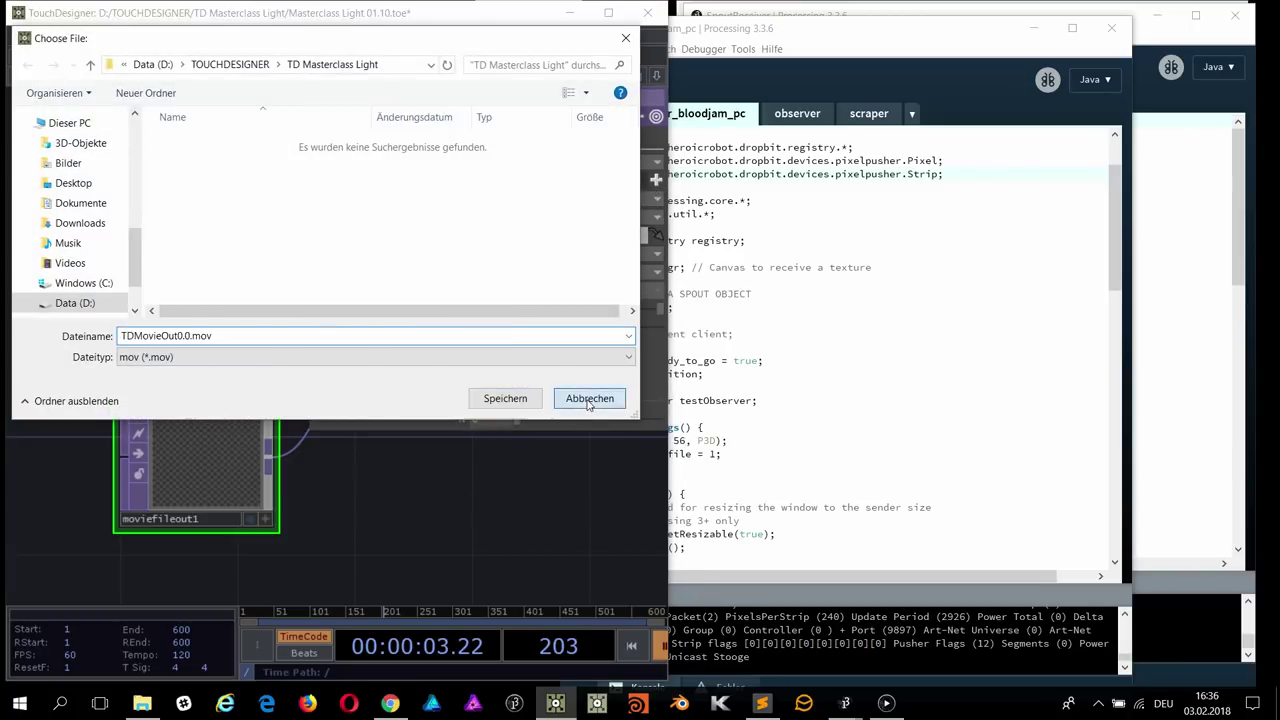
key(Delete)
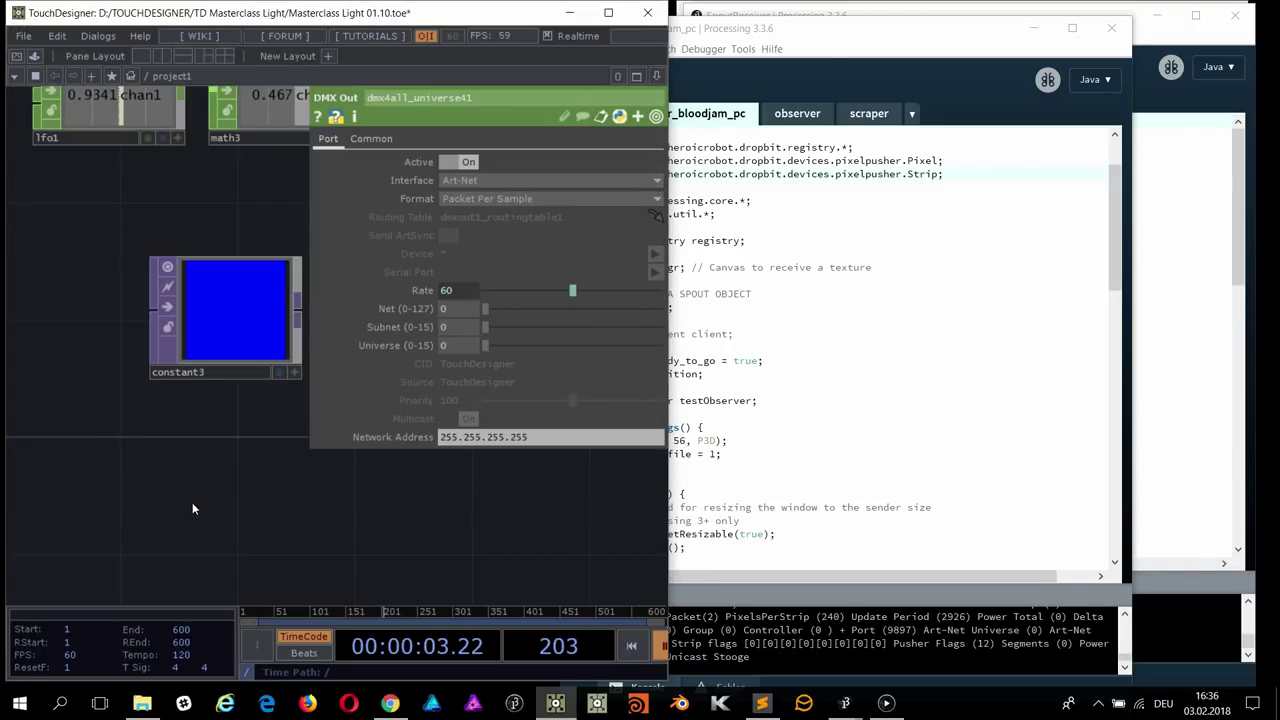
Step: Add a Movie File In TOP below constant3 and connect it to syphonspoutout1
key(Tab)
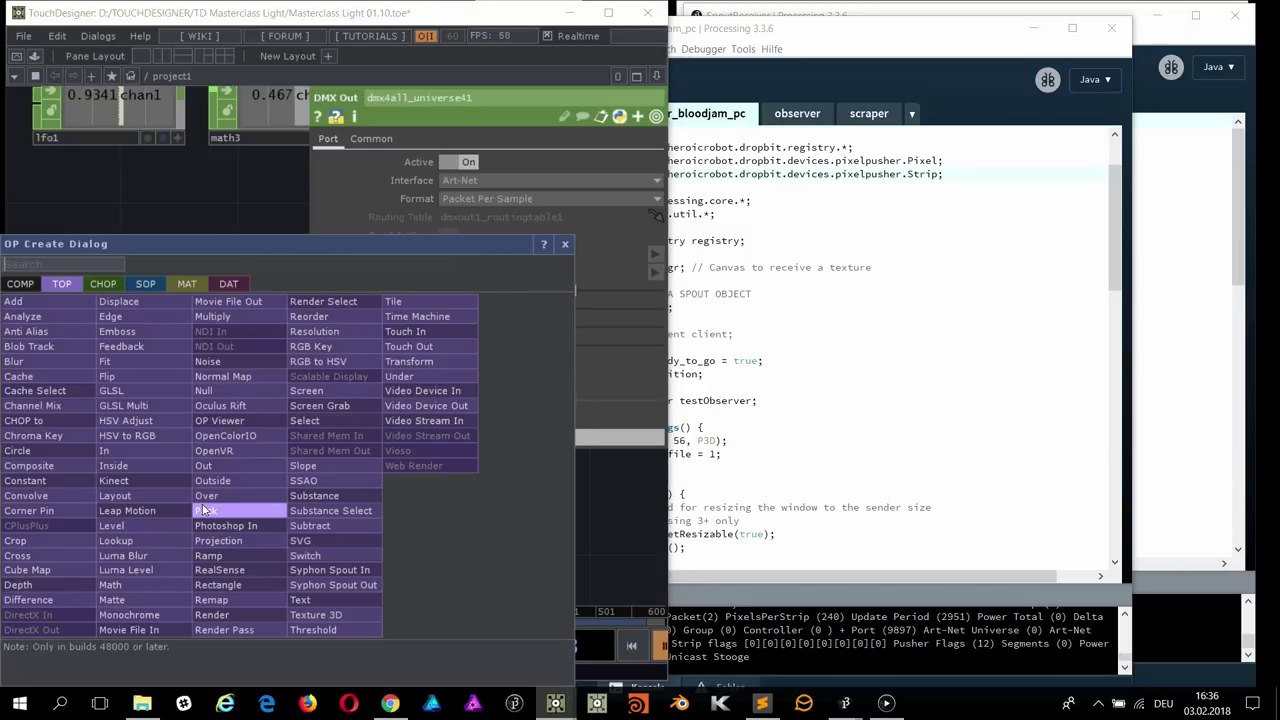
text(mo)
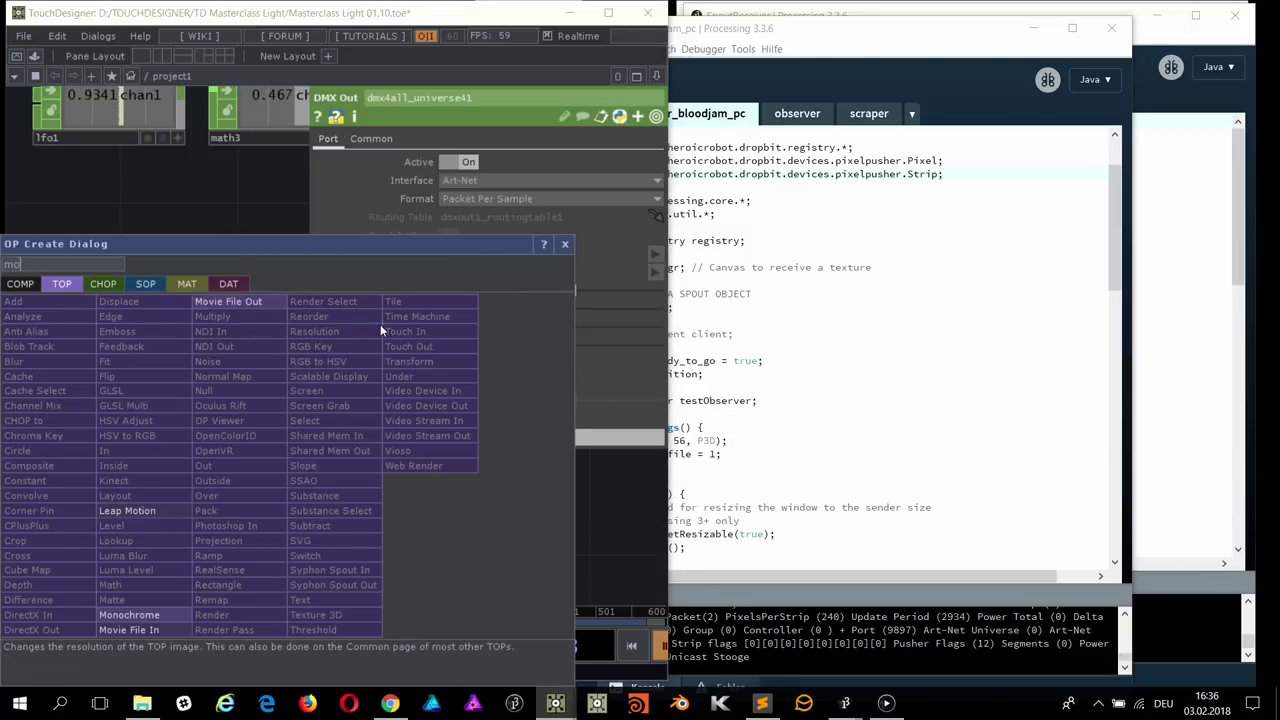
click(168, 630)
click(210, 470)
scroll(317, 523, down, 4)
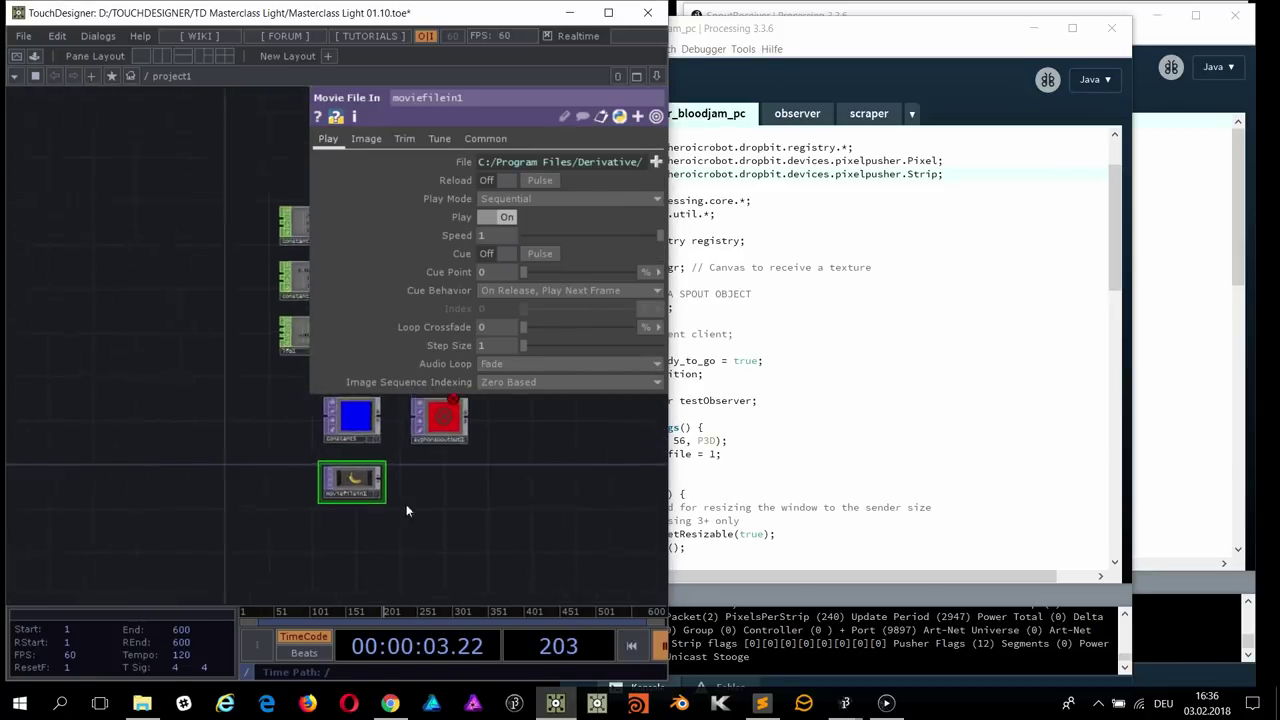
drag(386, 481, 415, 421)
key(h)
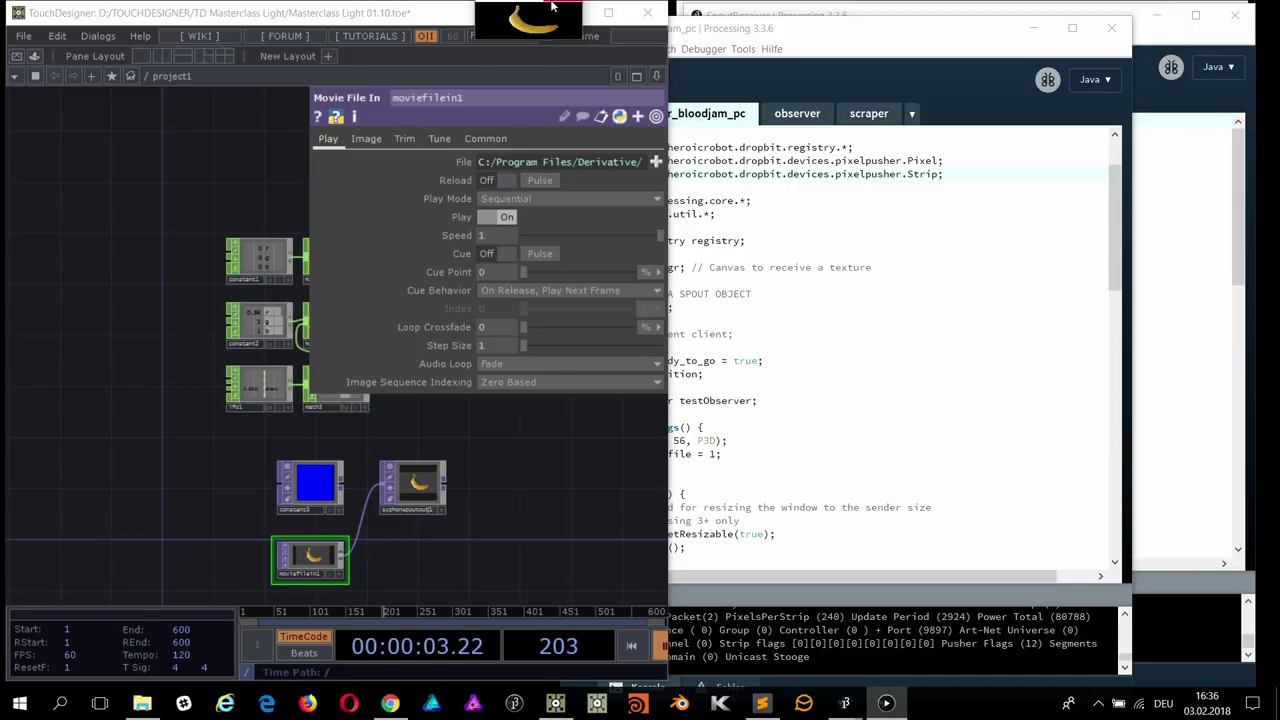
Step: Set the output resolution of moviefilein1 to Custom Resolution
click(306, 567)
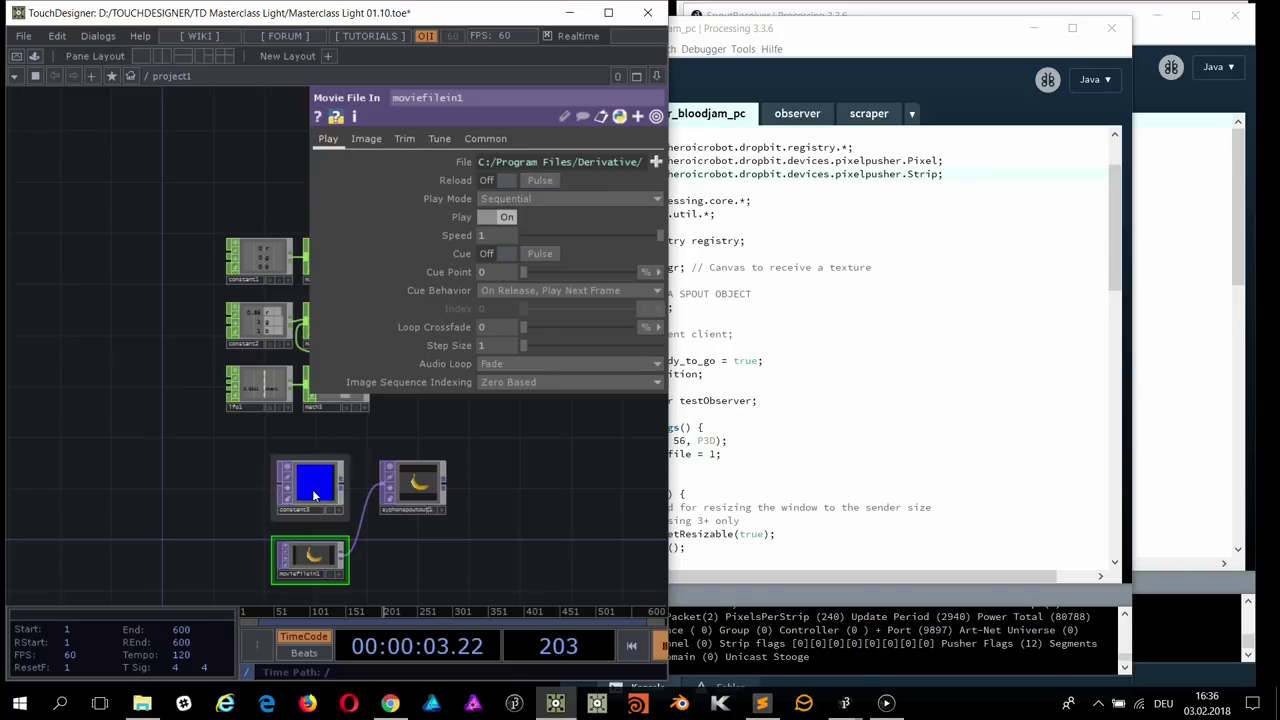
click(480, 138)
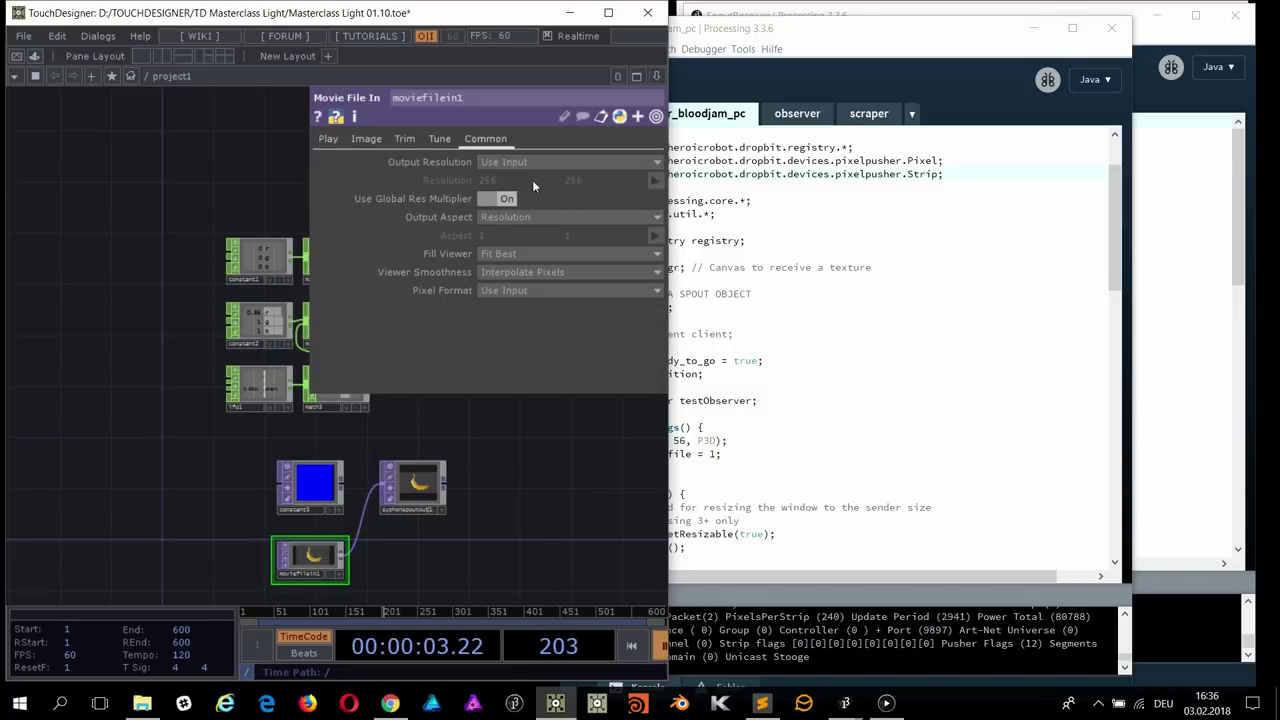
click(518, 162)
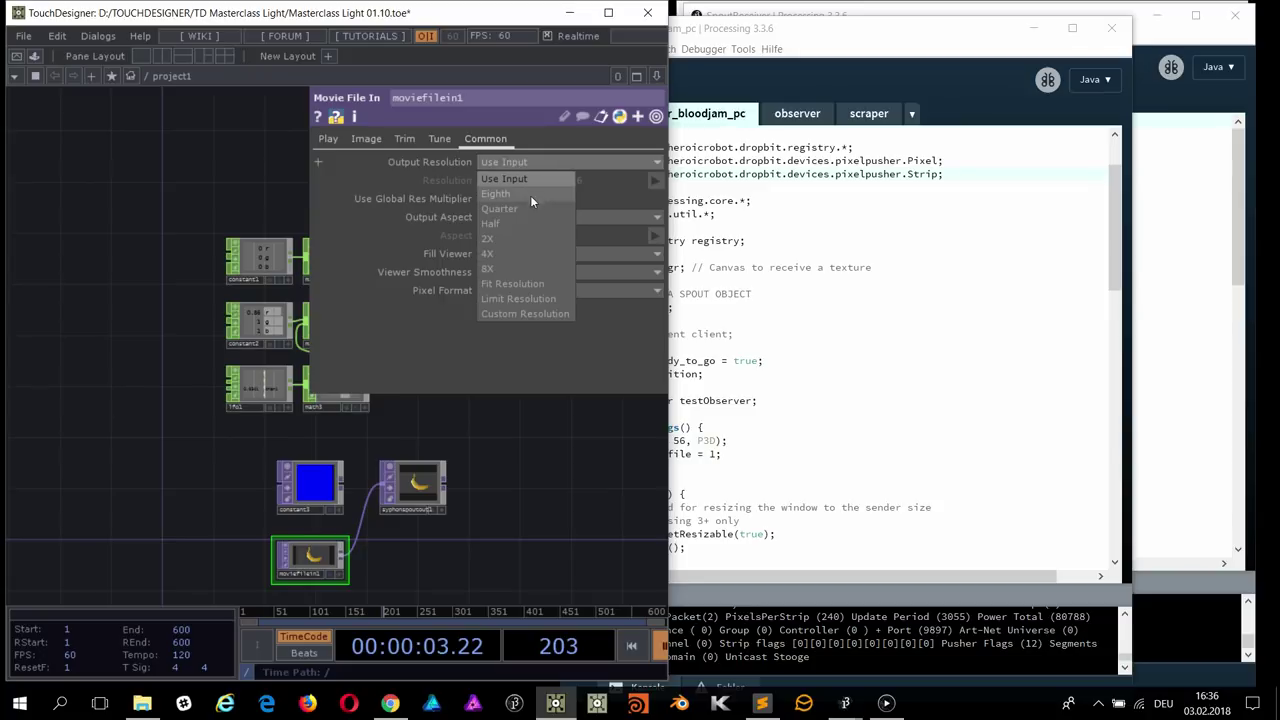
click(528, 312)
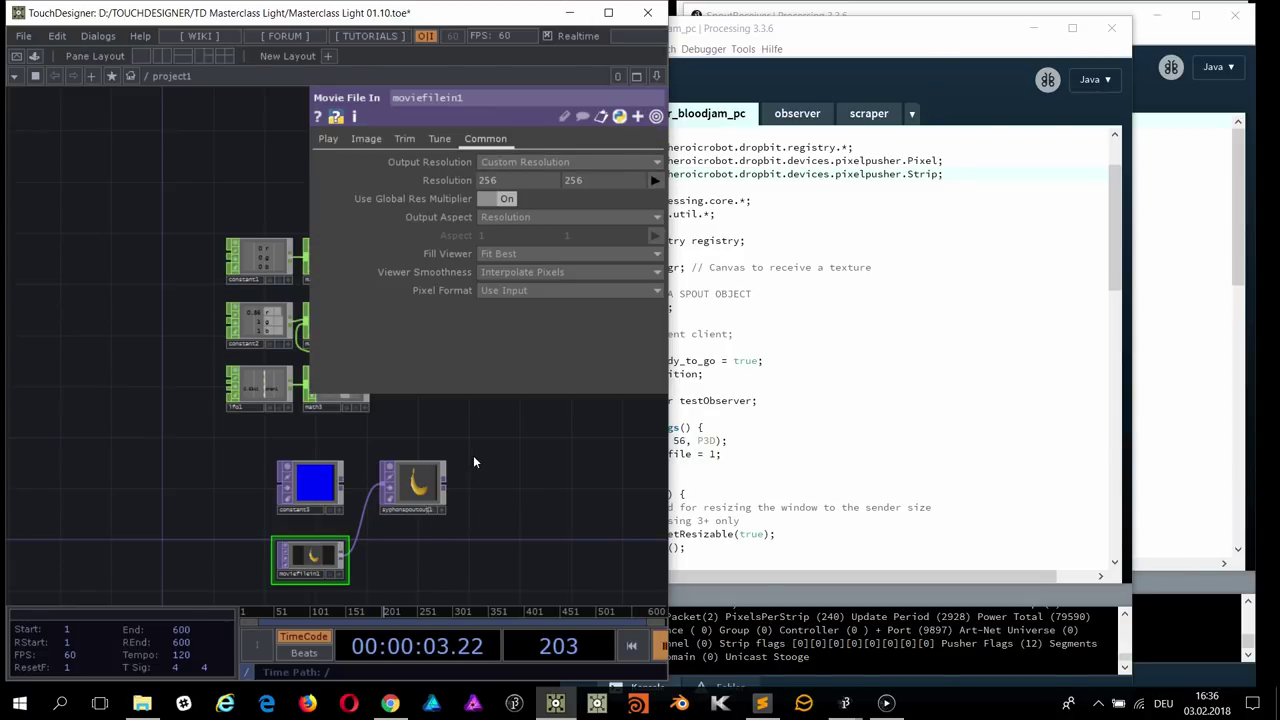
Step: Feed constant3 into syphonspoutout1 in place of moviefilein1 and set the red color value of constant3 to 1
scroll(469, 472, down, 1)
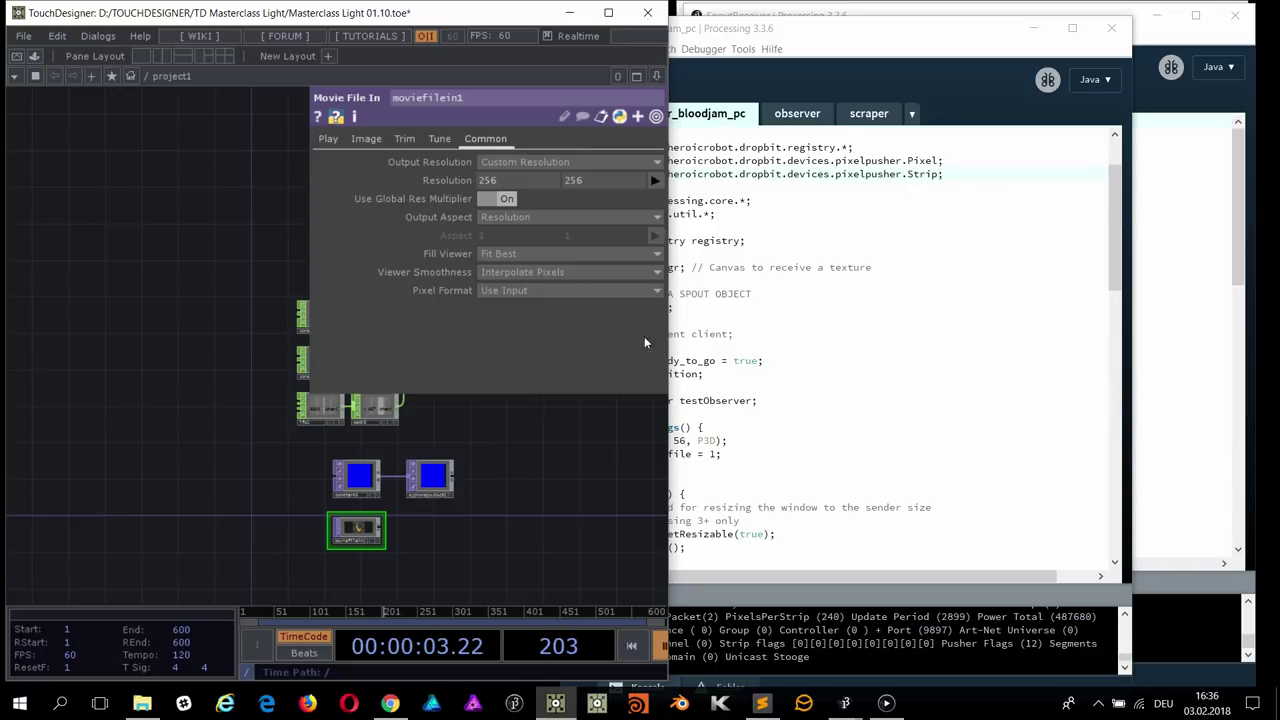
scroll(509, 471, down, 2)
scroll(400, 490, up, 2)
click(358, 472)
click(357, 141)
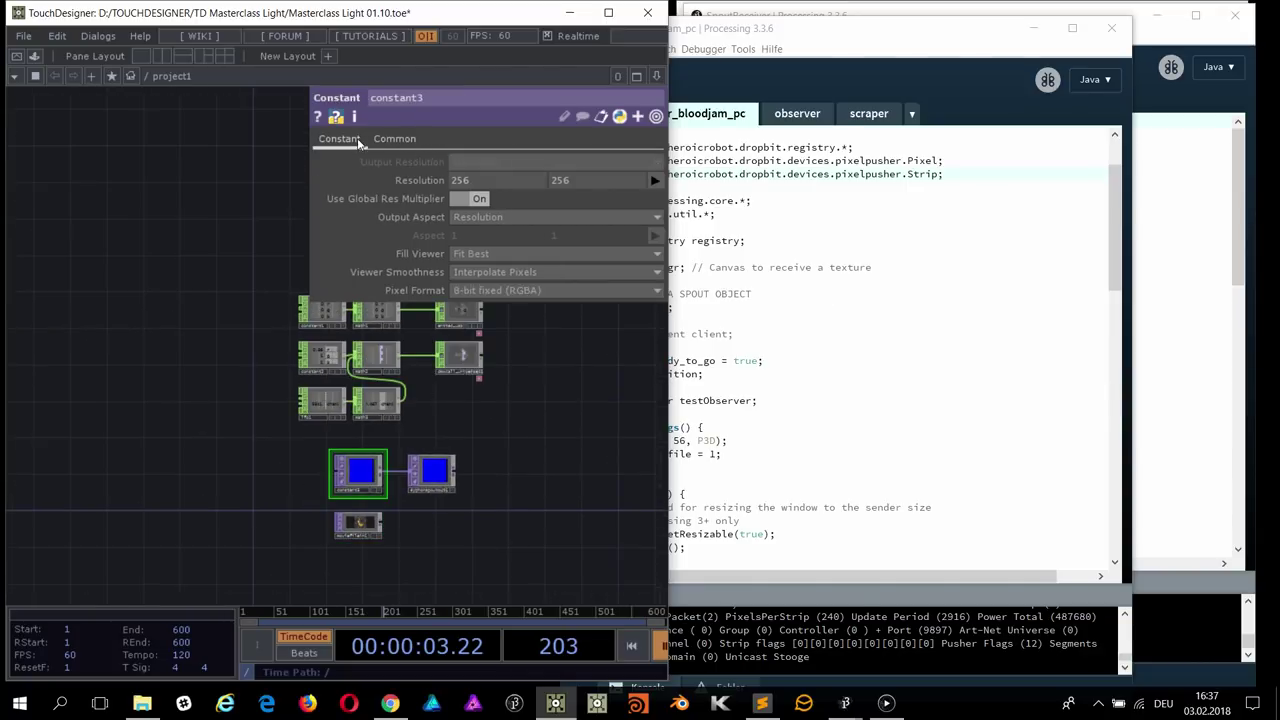
click(495, 161)
text(1)
key(Return)
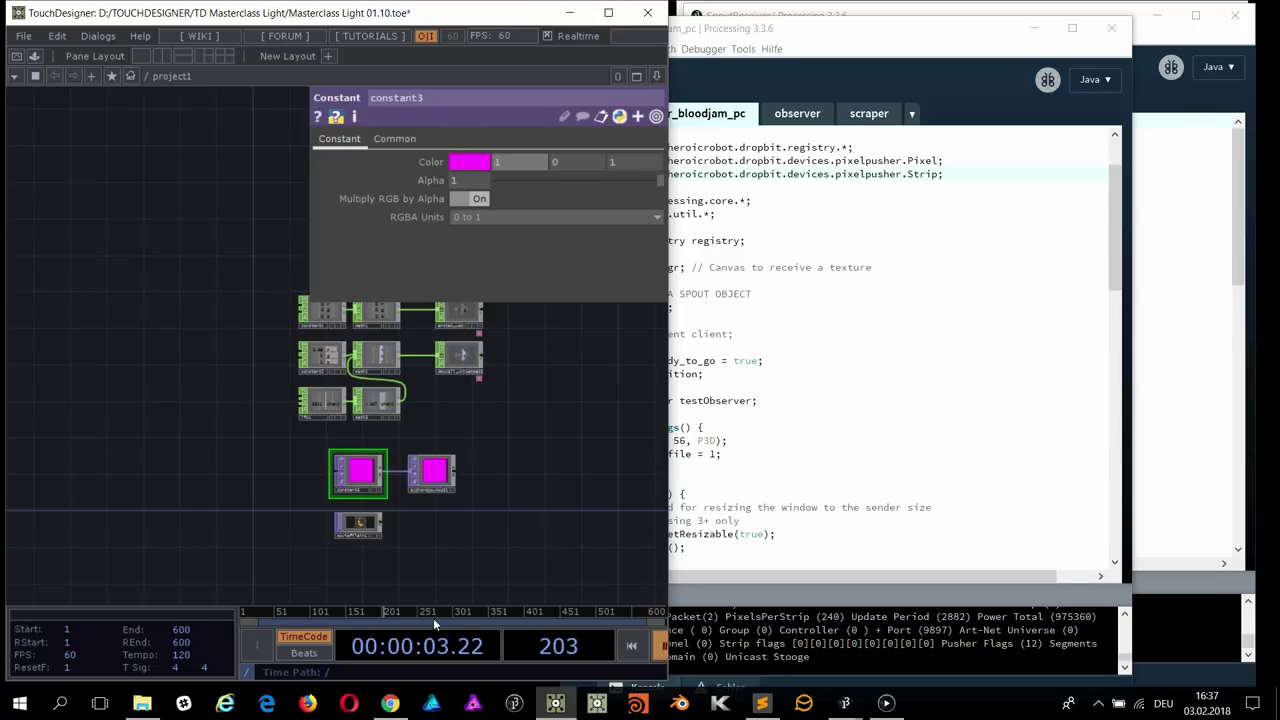
scroll(424, 515, up, 5)
scroll(426, 515, down, 2)
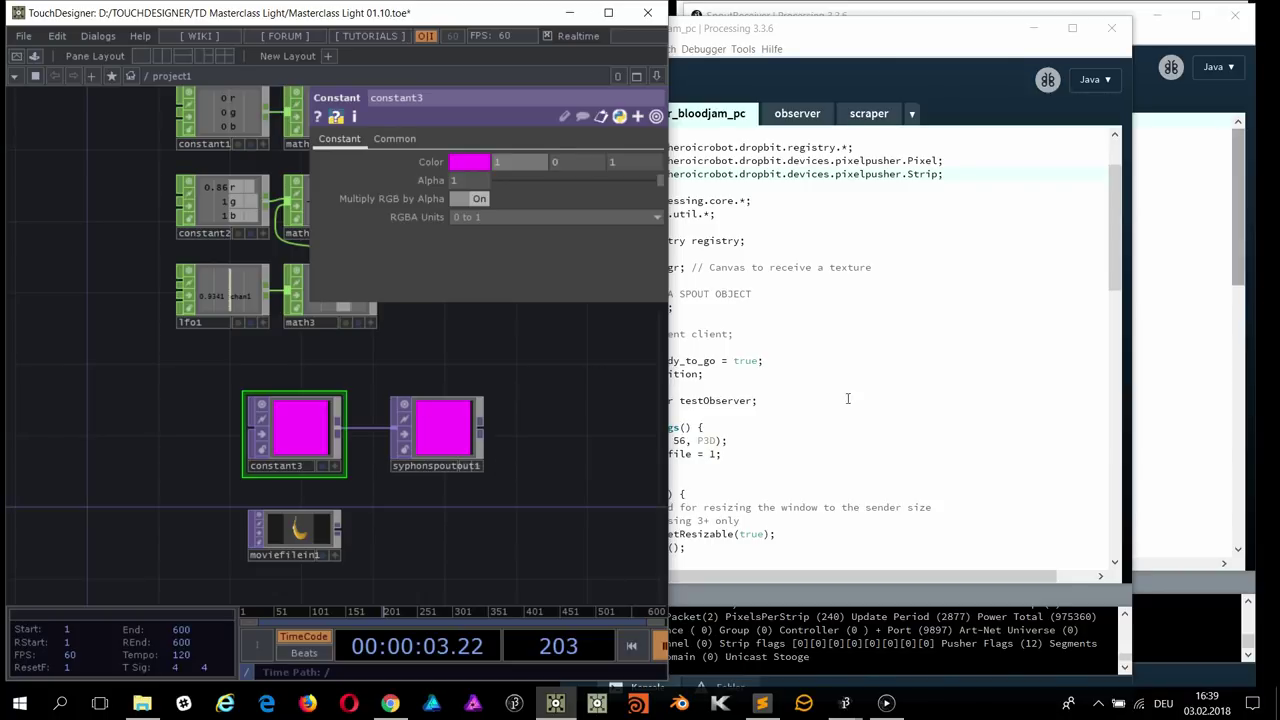
Step: Bring the Processing sketch to the front, enlarge its console area and move the window up so the whole console shows
click(964, 651)
drag(916, 600, 896, 421)
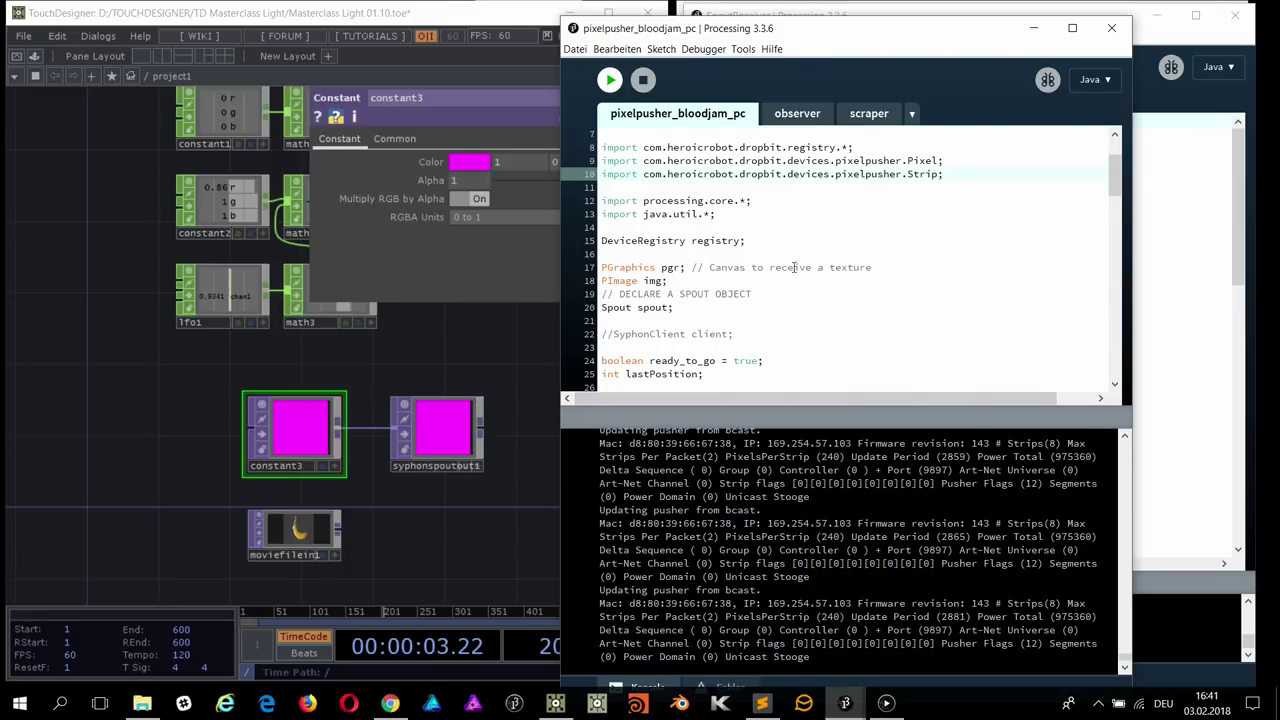
drag(842, 37, 787, 22)
drag(822, 398, 838, 296)
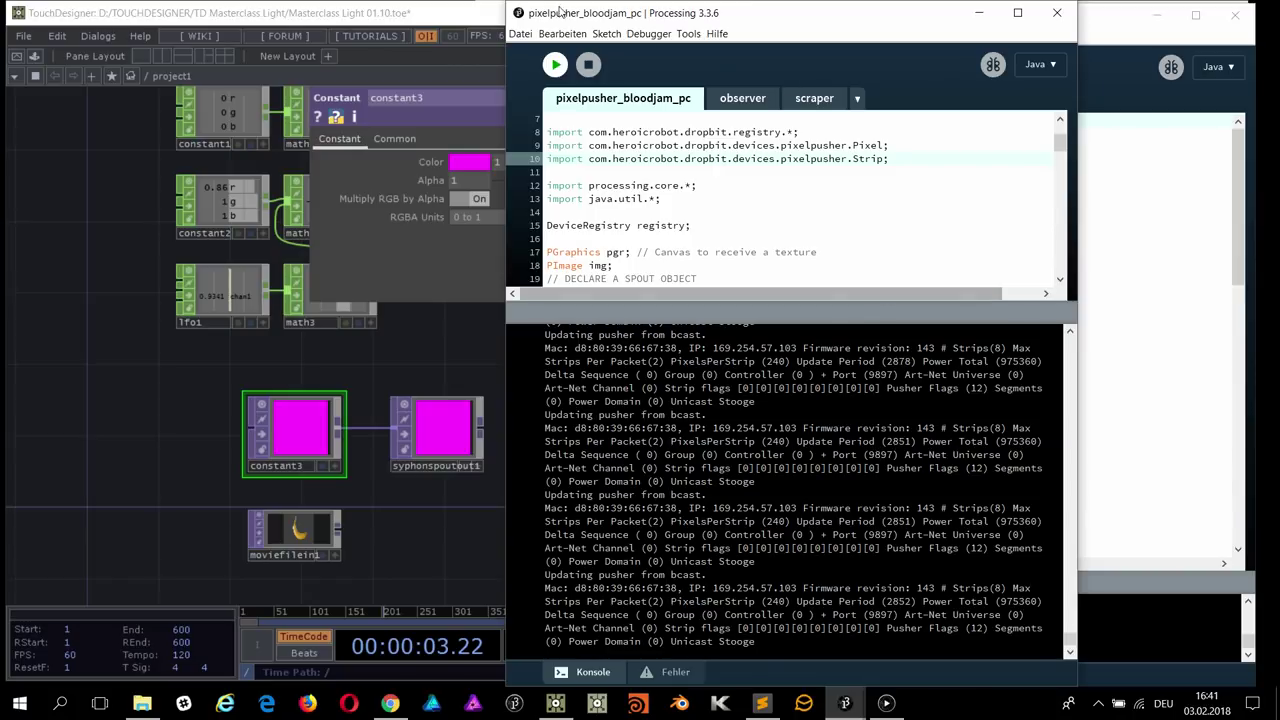
mouse_move(628, 17)
mouse_down()
mouse_move(626, 55)
mouse_move(626, 20)
mouse_up()
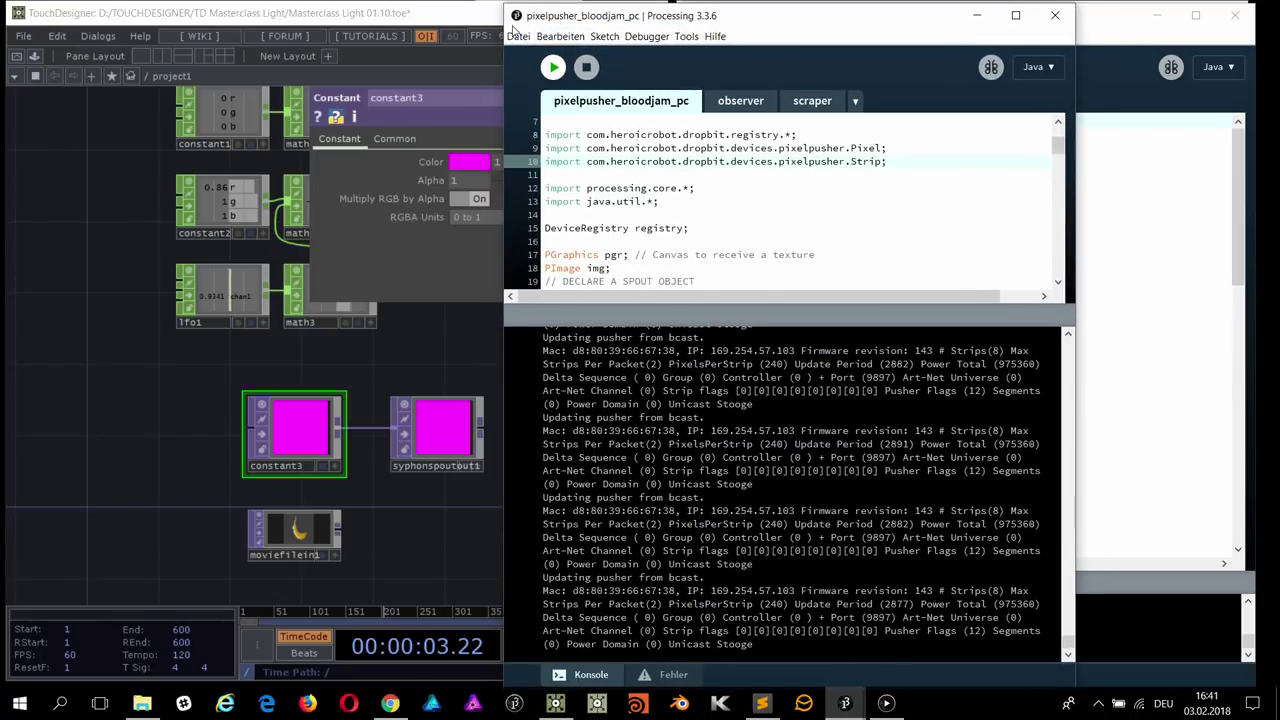
Step: Look at the sketch's application export options and close them without exporting
click(519, 38)
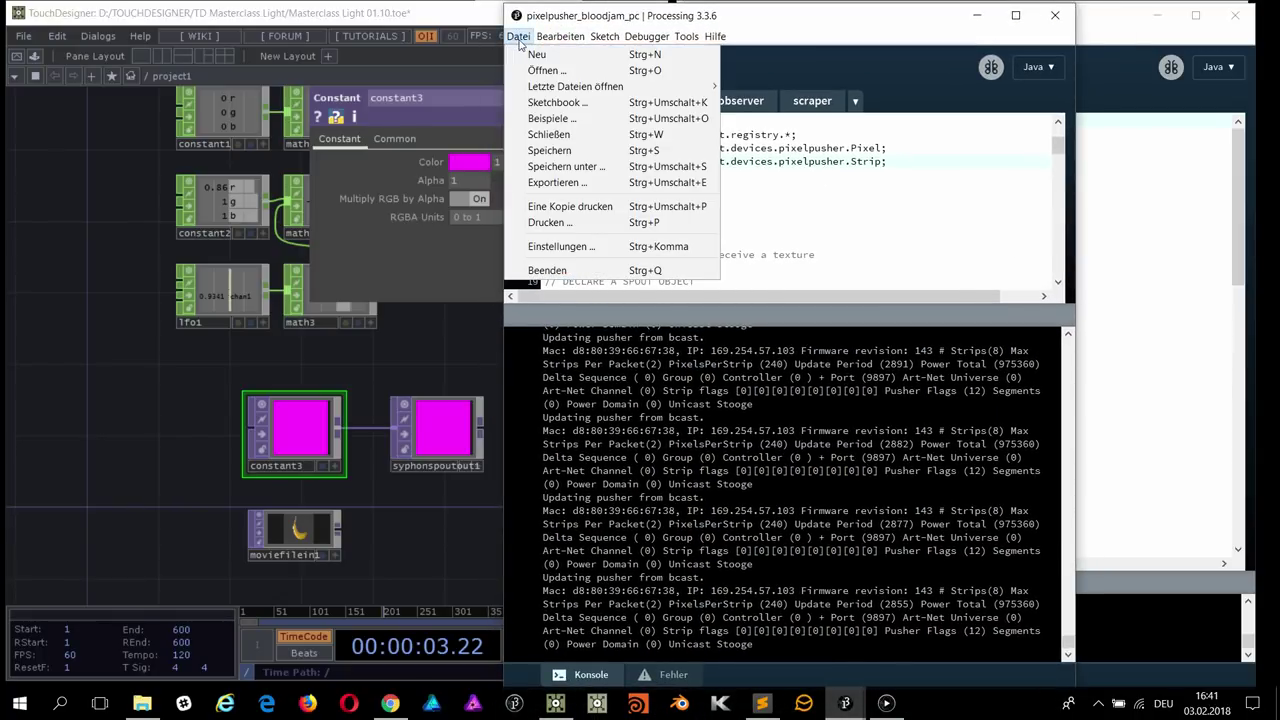
click(617, 183)
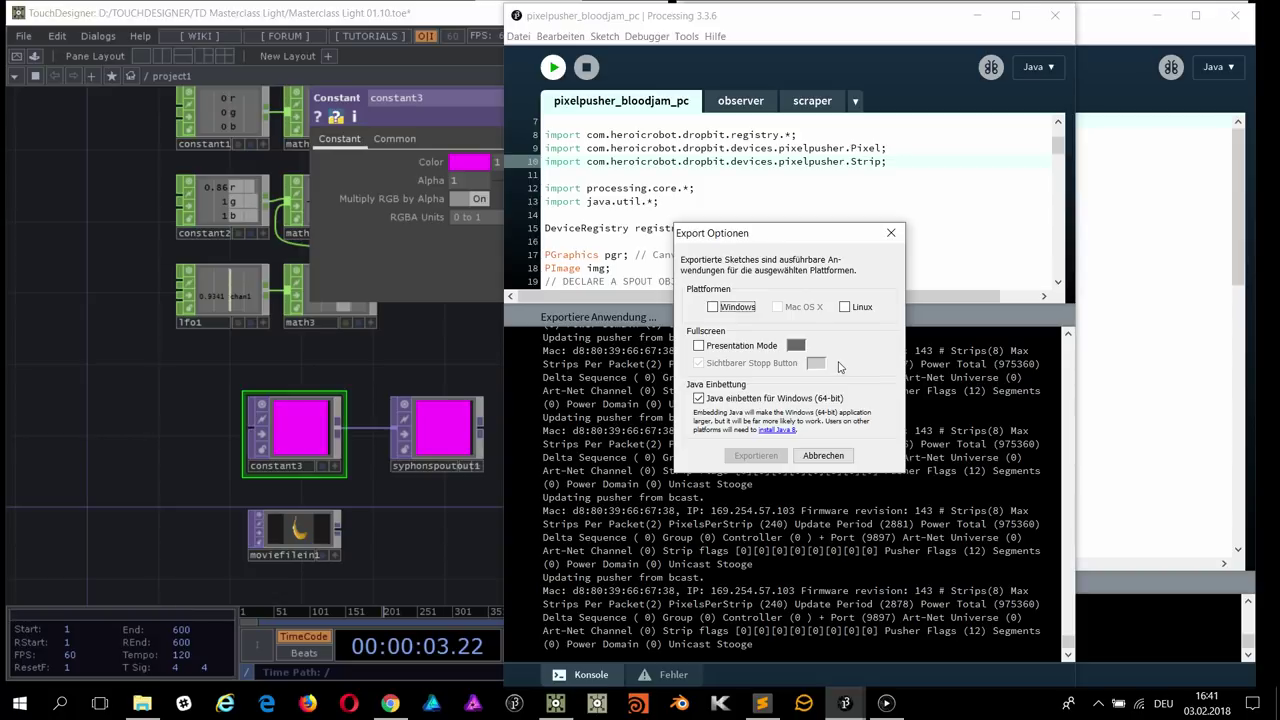
click(891, 232)
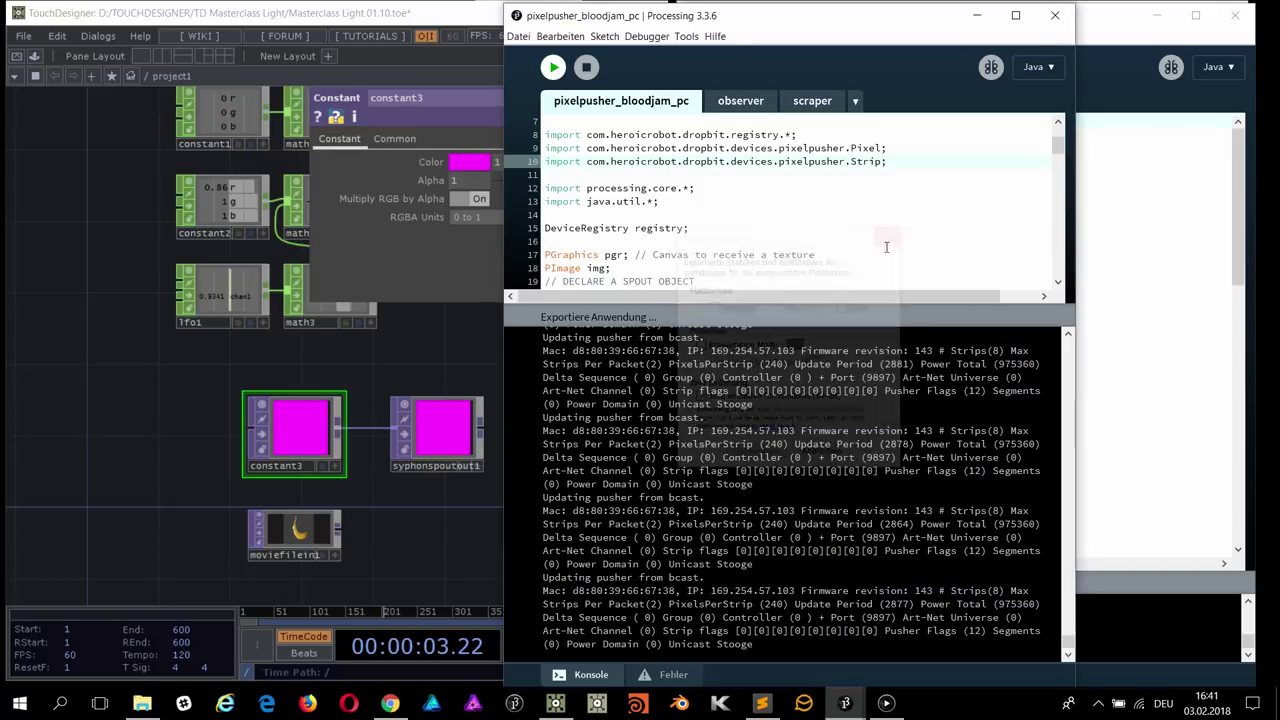
Step: Resize the console area and examine the PixelPusher's MAC and IP address entry in the console output
drag(882, 320, 874, 272)
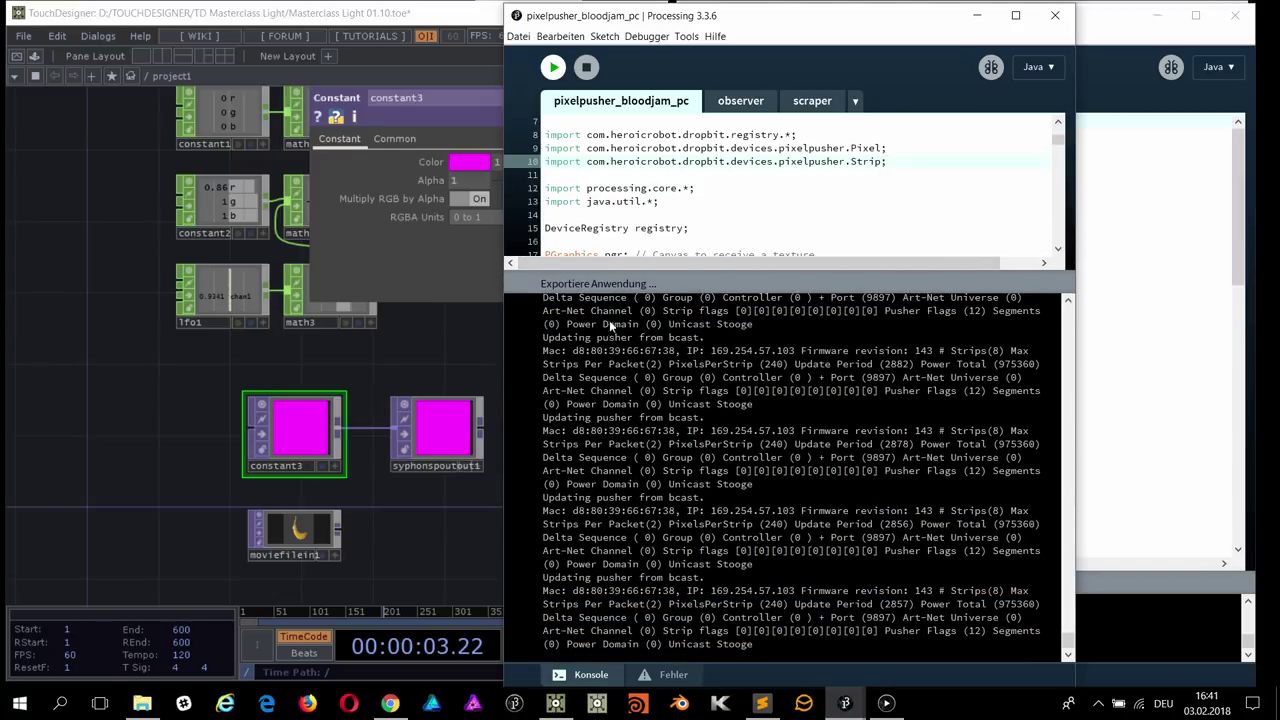
mouse_move(666, 283)
mouse_down()
mouse_move(663, 312)
mouse_move(680, 301)
mouse_up()
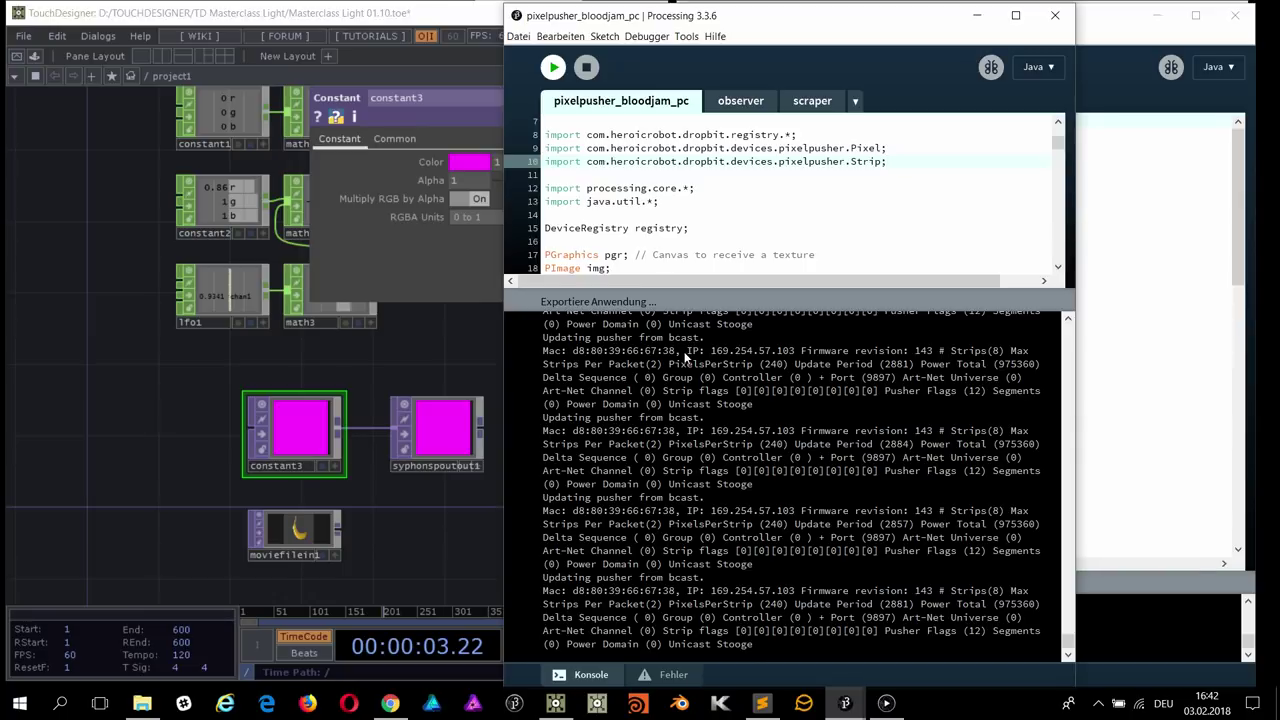
drag(576, 350, 792, 352)
Step: Enlarge the code area, move the sketch window away from the TouchDesigner network and show the beginning of the code
drag(795, 295, 828, 347)
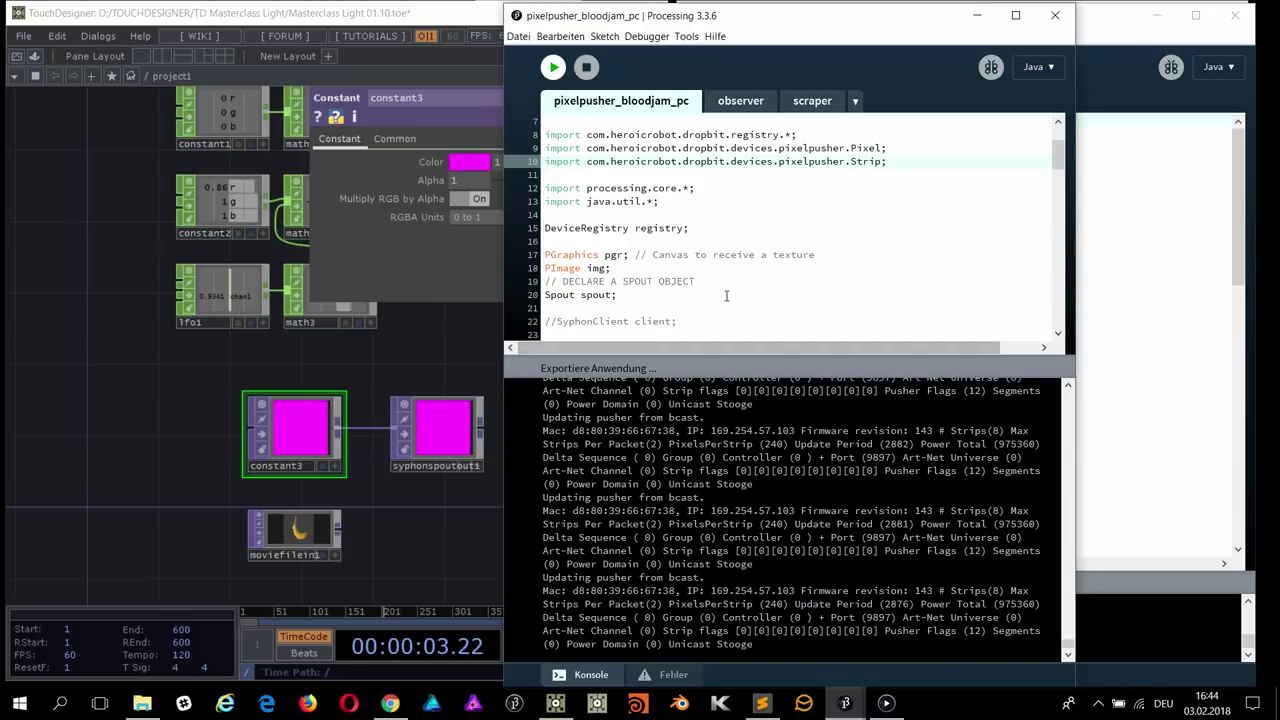
drag(787, 23, 937, 21)
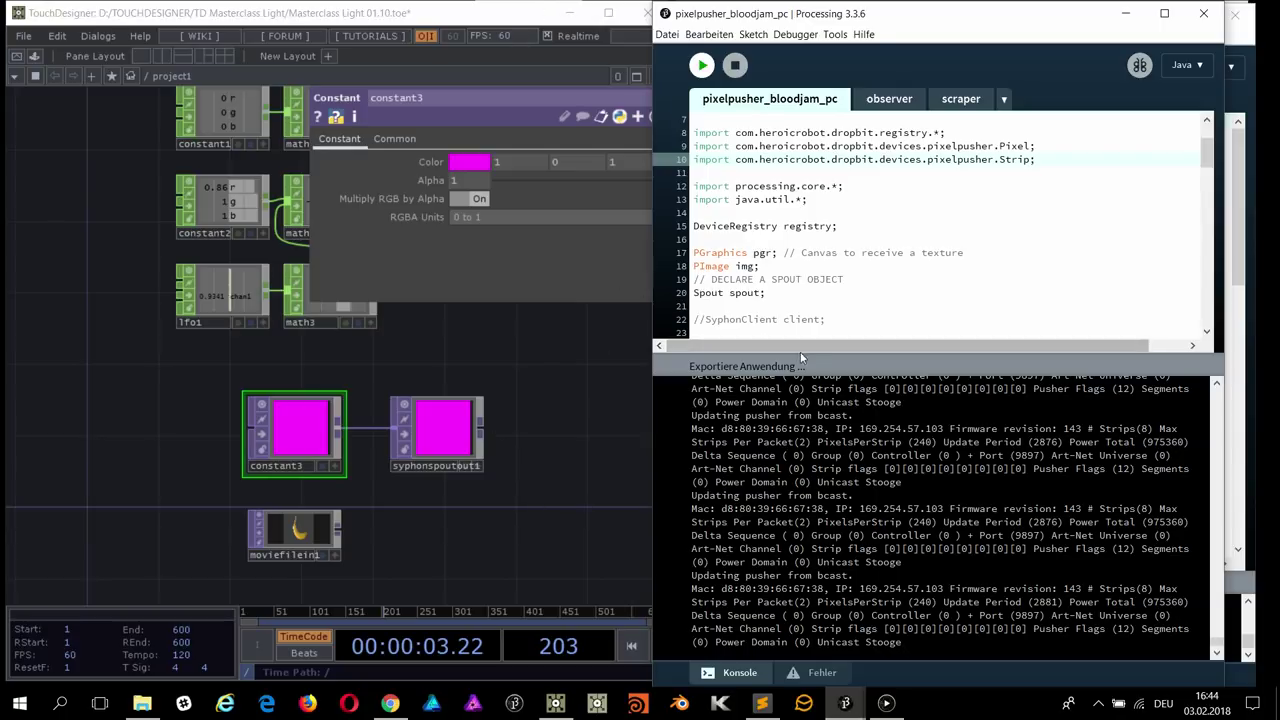
drag(806, 356, 852, 386)
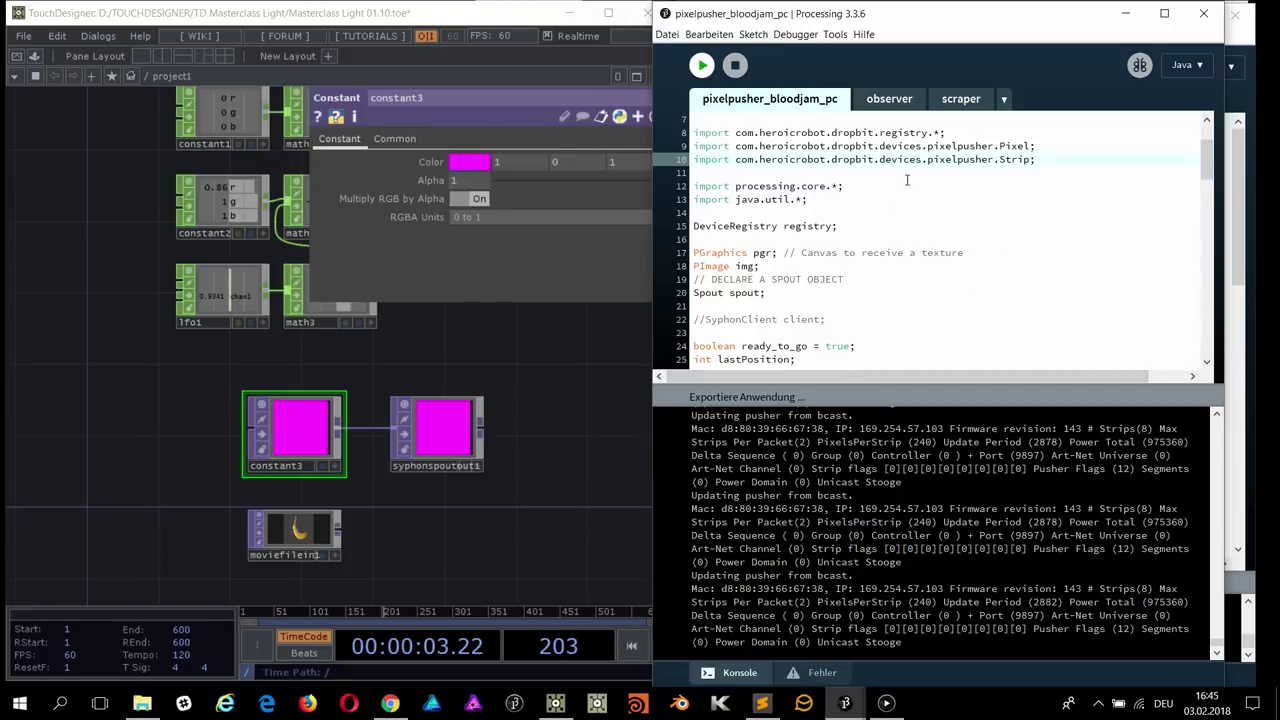
scroll(907, 196, down, 4)
scroll(907, 196, up, 6)
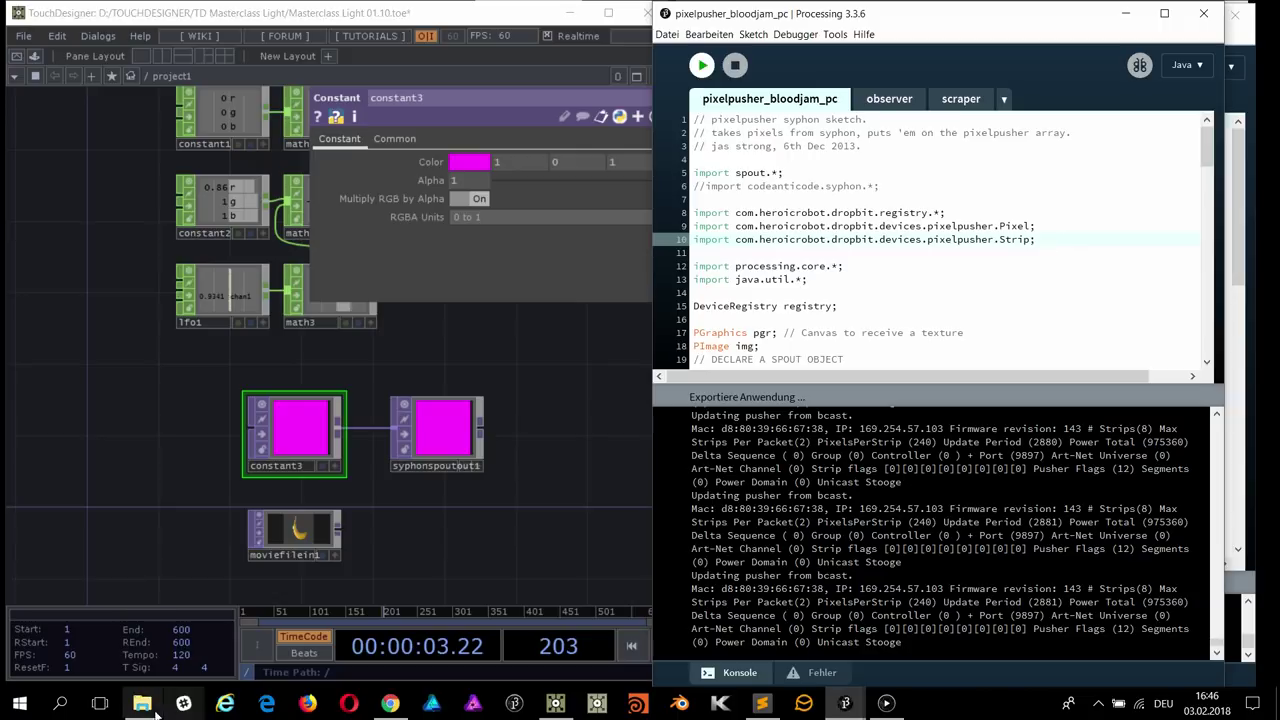
Step: Switch to Sublime Text, show the pixel.rc file and examine its group, controller and stripsattached settings
click(762, 705)
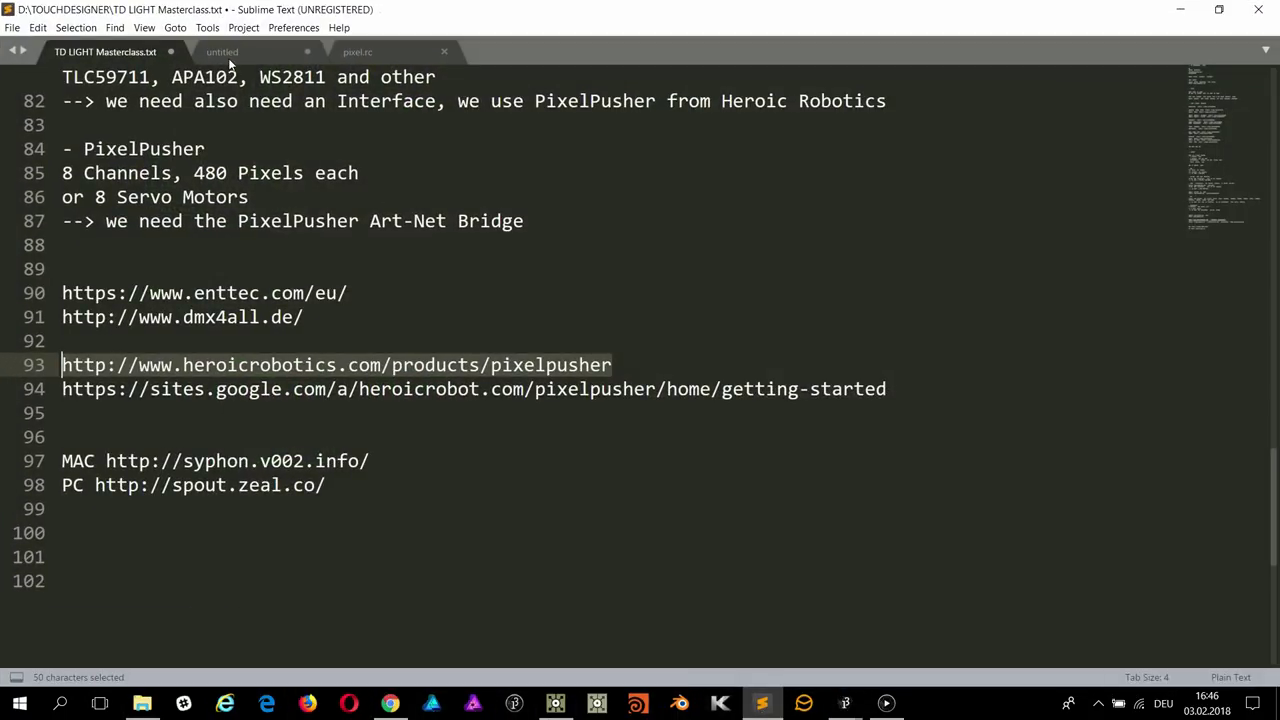
click(384, 50)
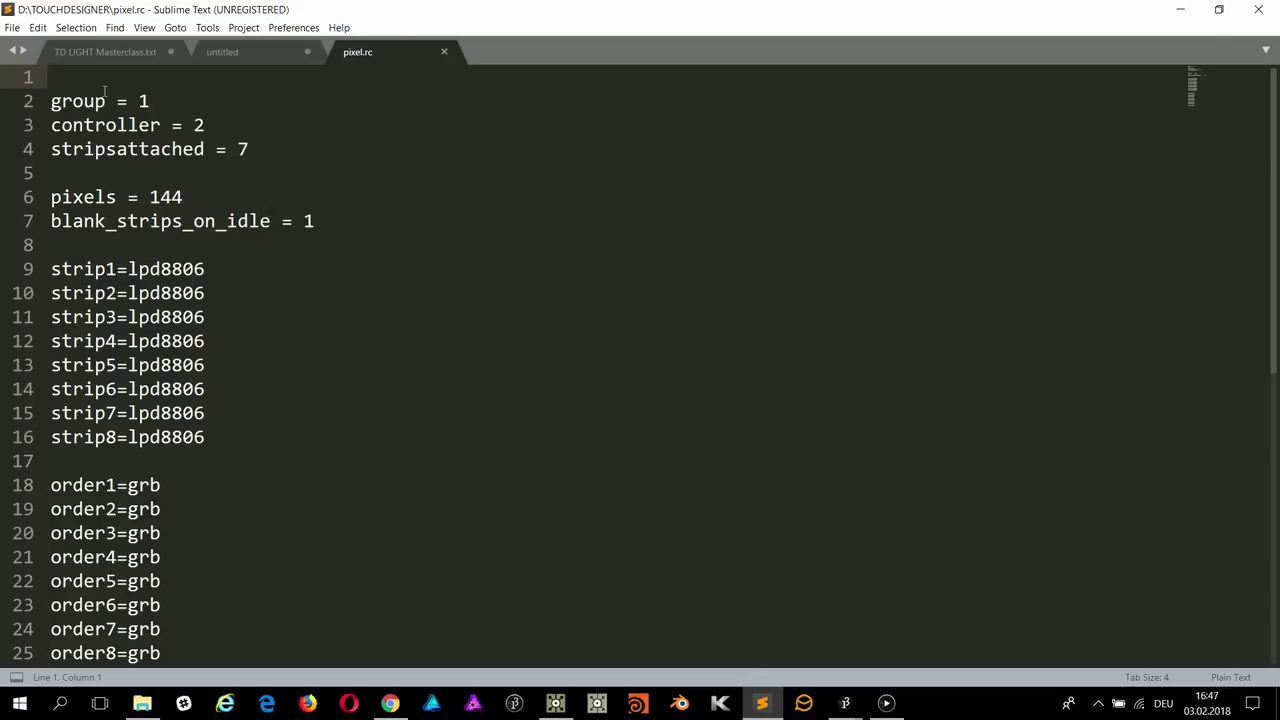
scroll(206, 397, down, 5)
scroll(210, 420, up, 5)
click(152, 101)
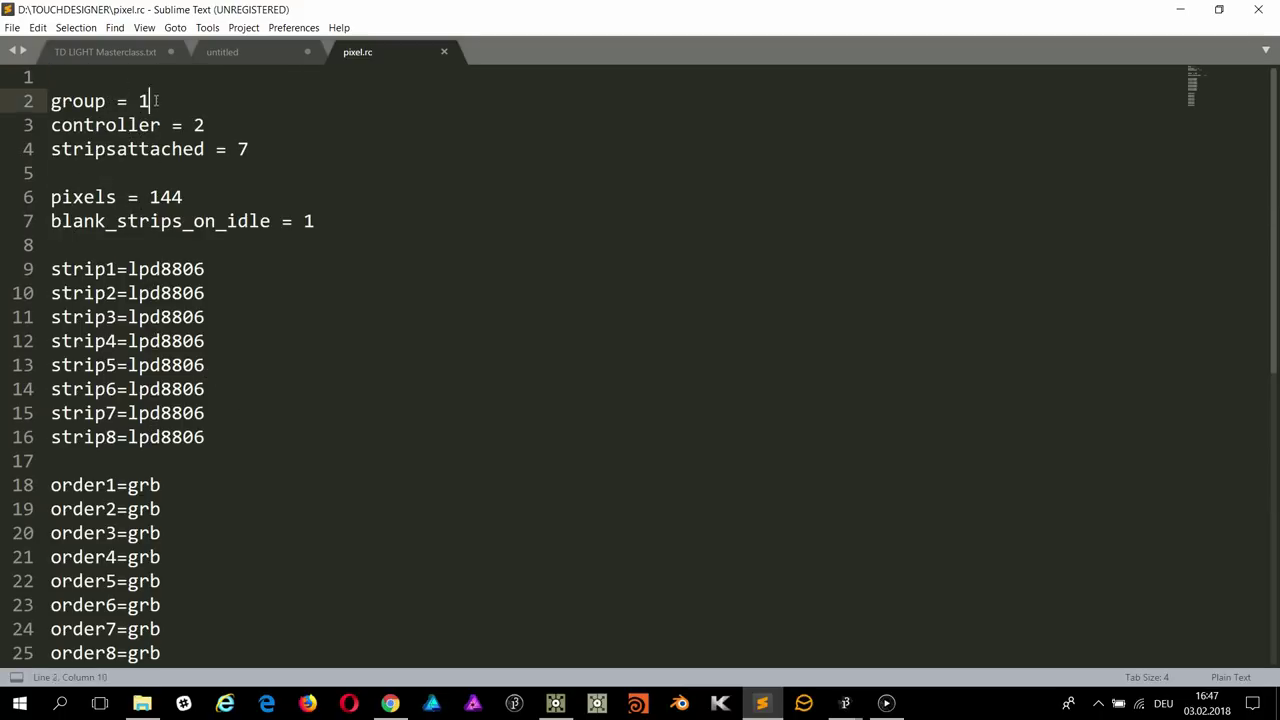
shift+click(2, 101)
drag(213, 154, 216, 164)
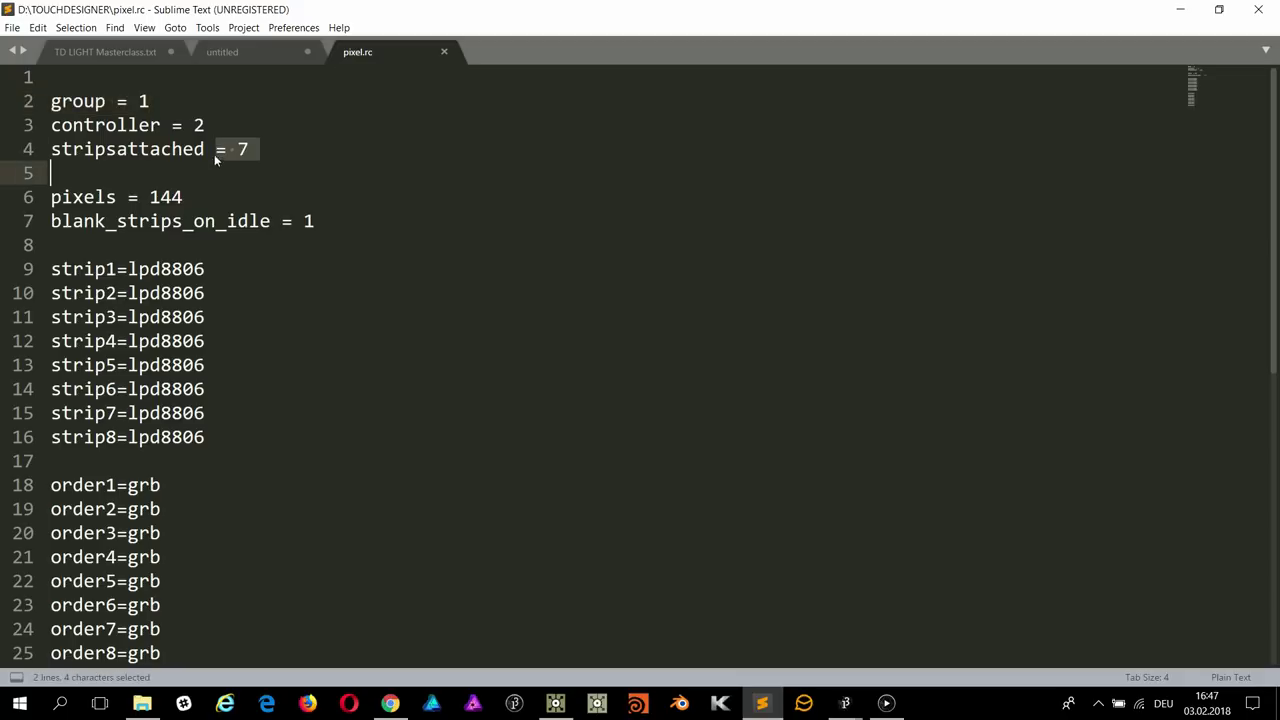
Step: Show the TD LIGHT Masterclass.txt notes and highlight the PixelPusher getting-started link, then minimise the text editor
click(175, 104)
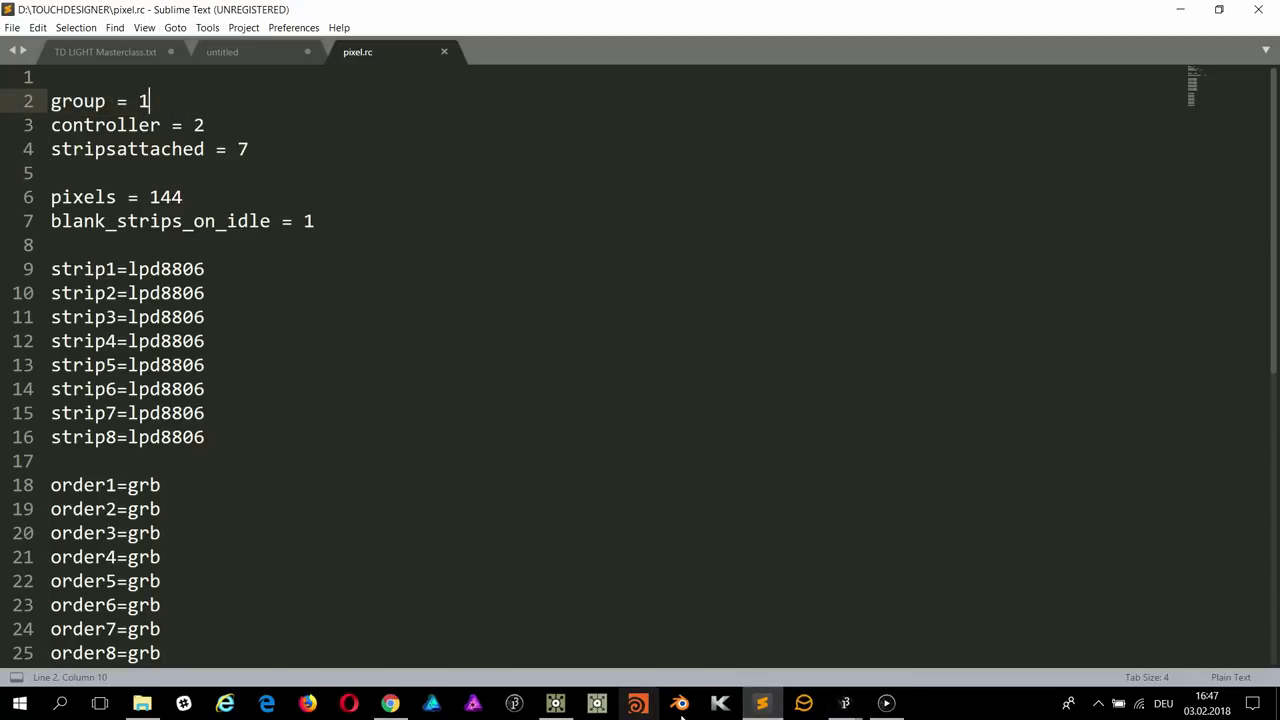
click(792, 708)
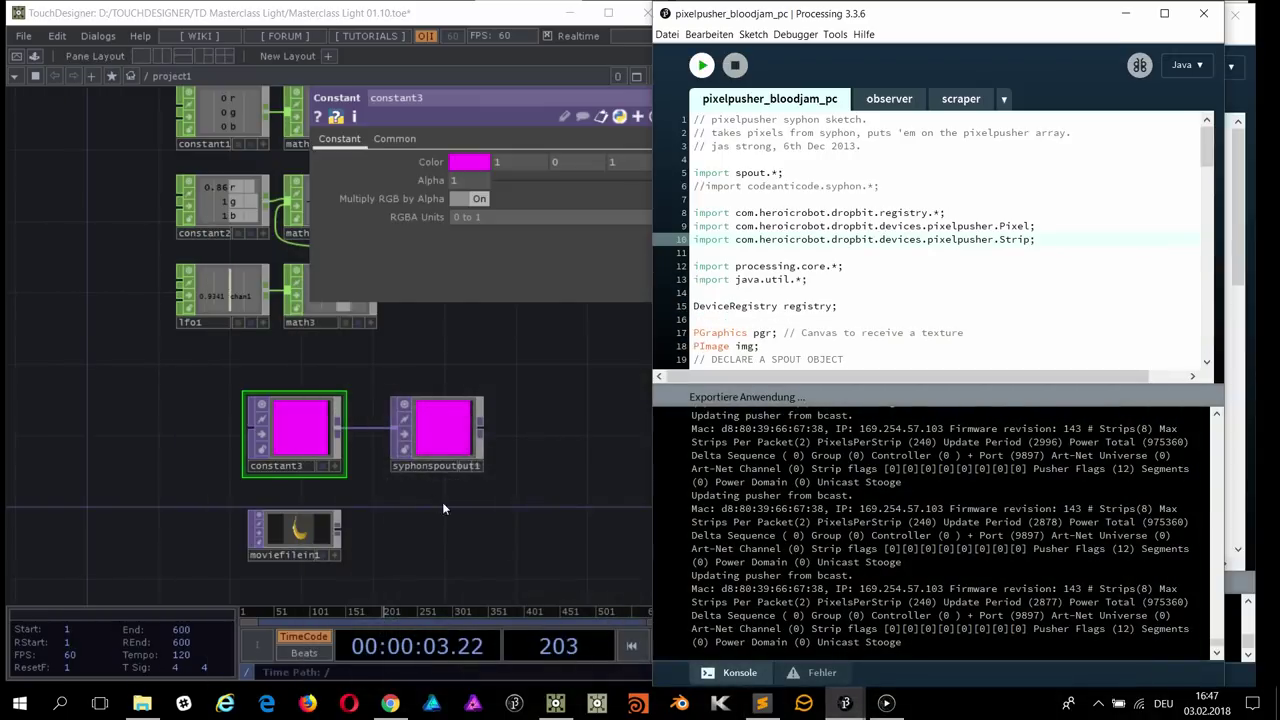
click(762, 705)
click(100, 52)
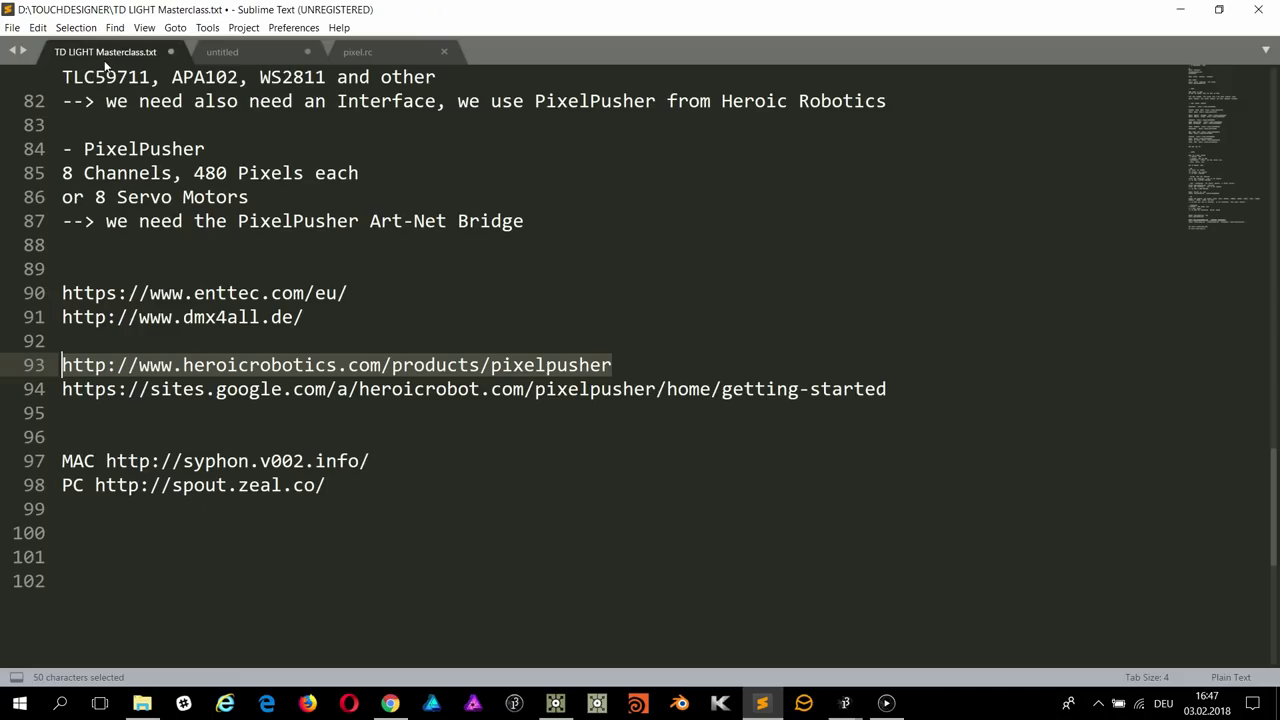
scroll(214, 379, up, 2)
triple_click(531, 389)
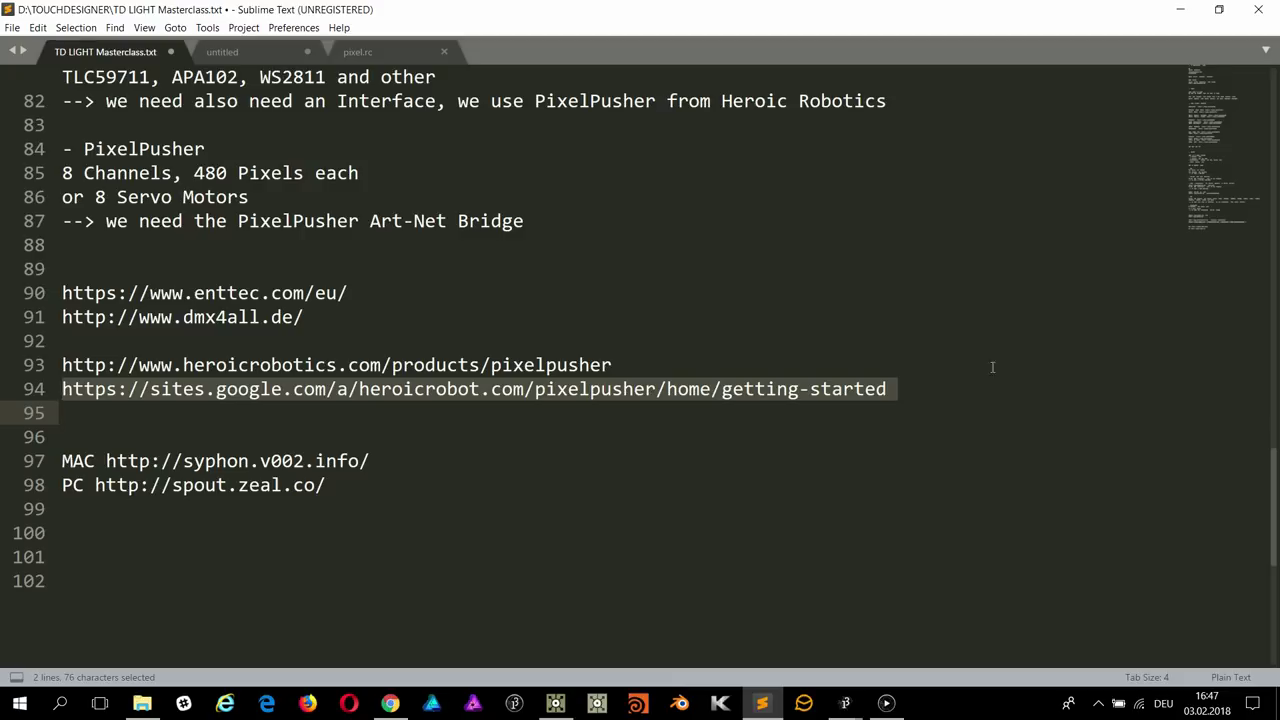
click(1162, 8)
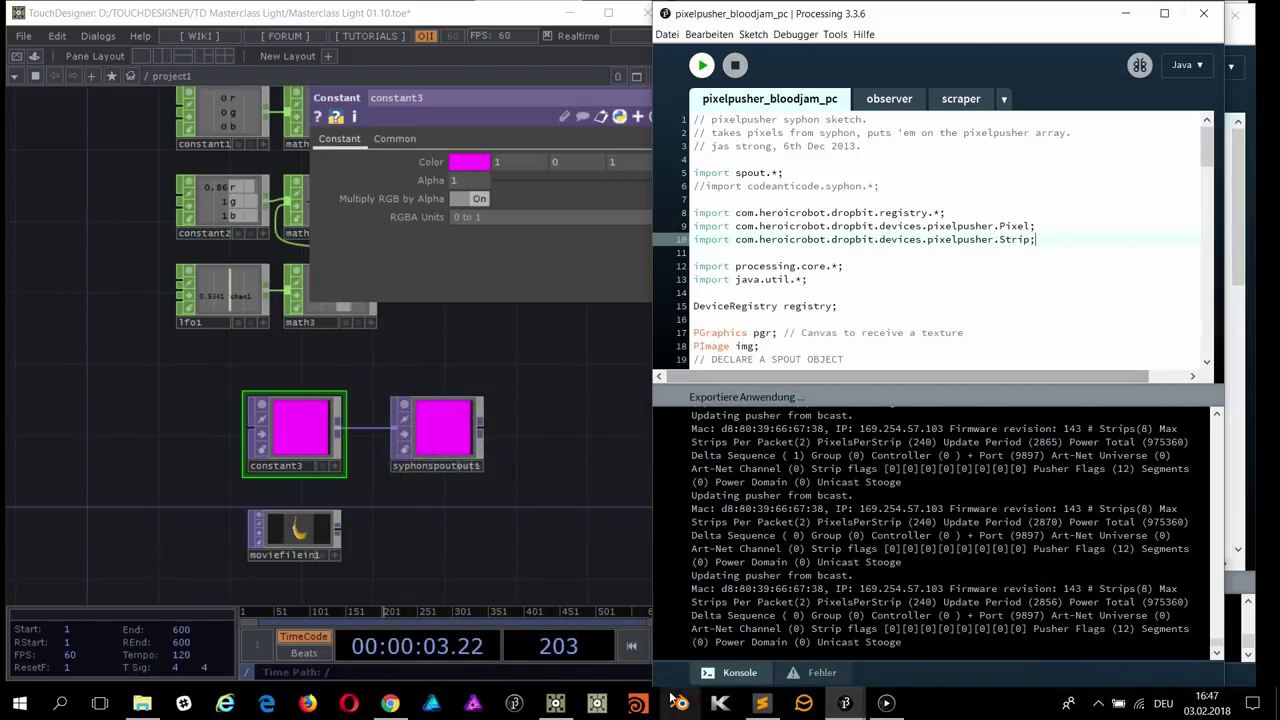
Step: Return to pixel.rc in Sublime Text and highlight the group and controller lines in turn to examine them
click(762, 703)
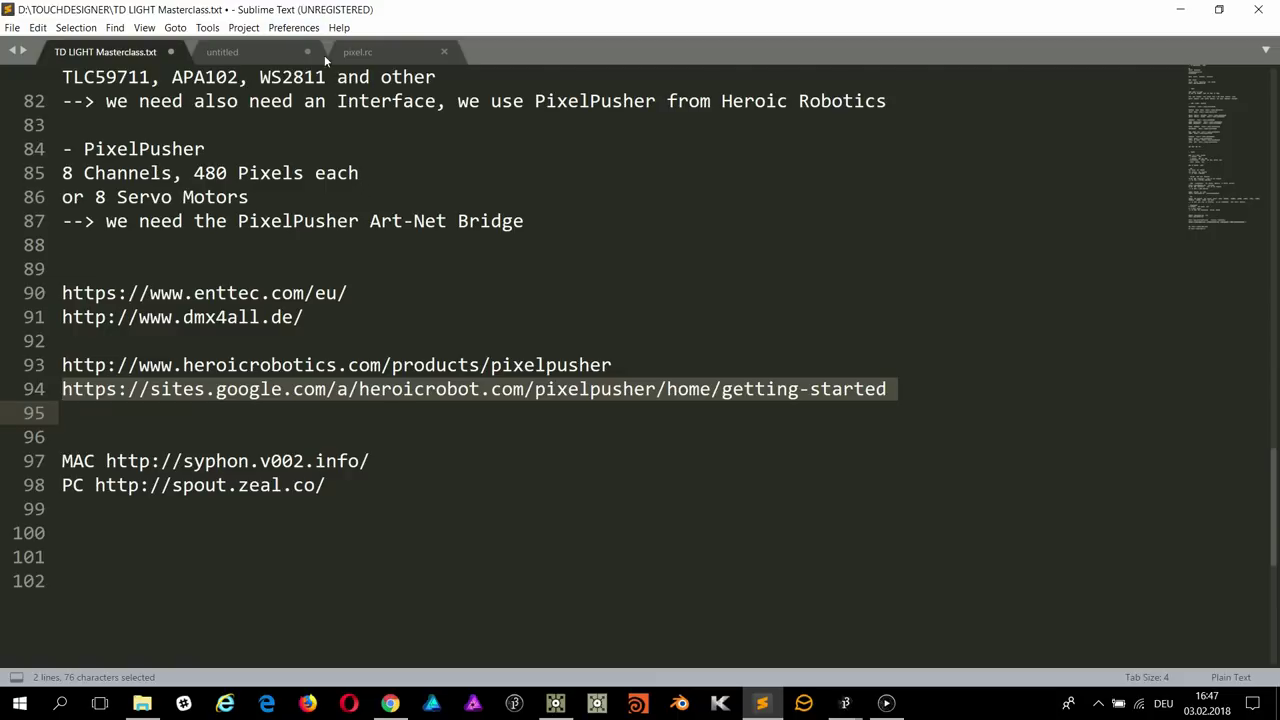
click(374, 50)
click(317, 118)
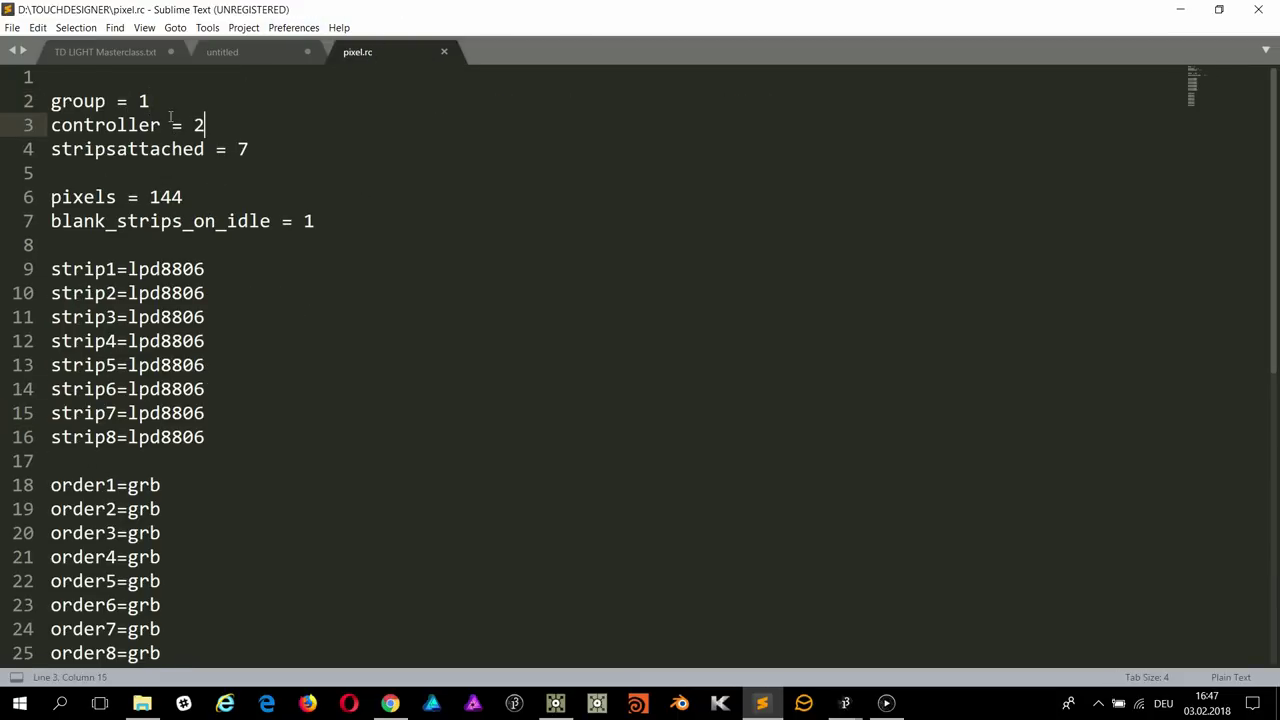
drag(149, 101, 7, 95)
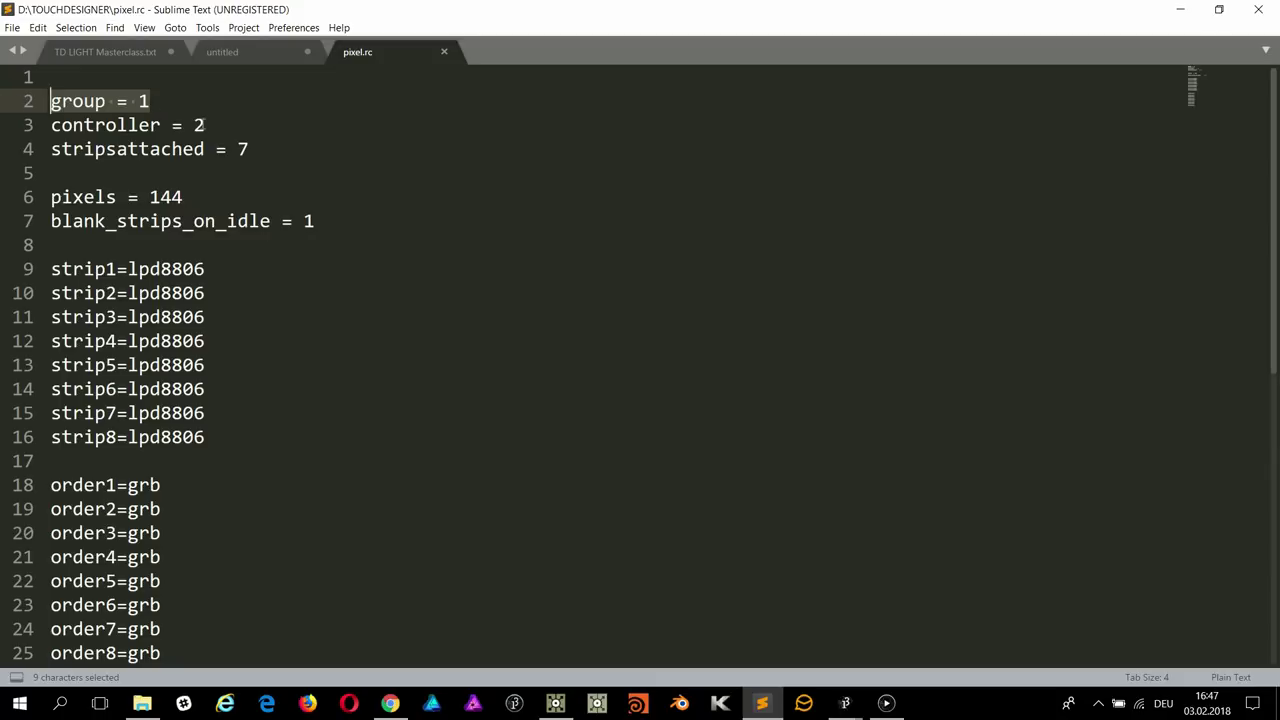
click(242, 125)
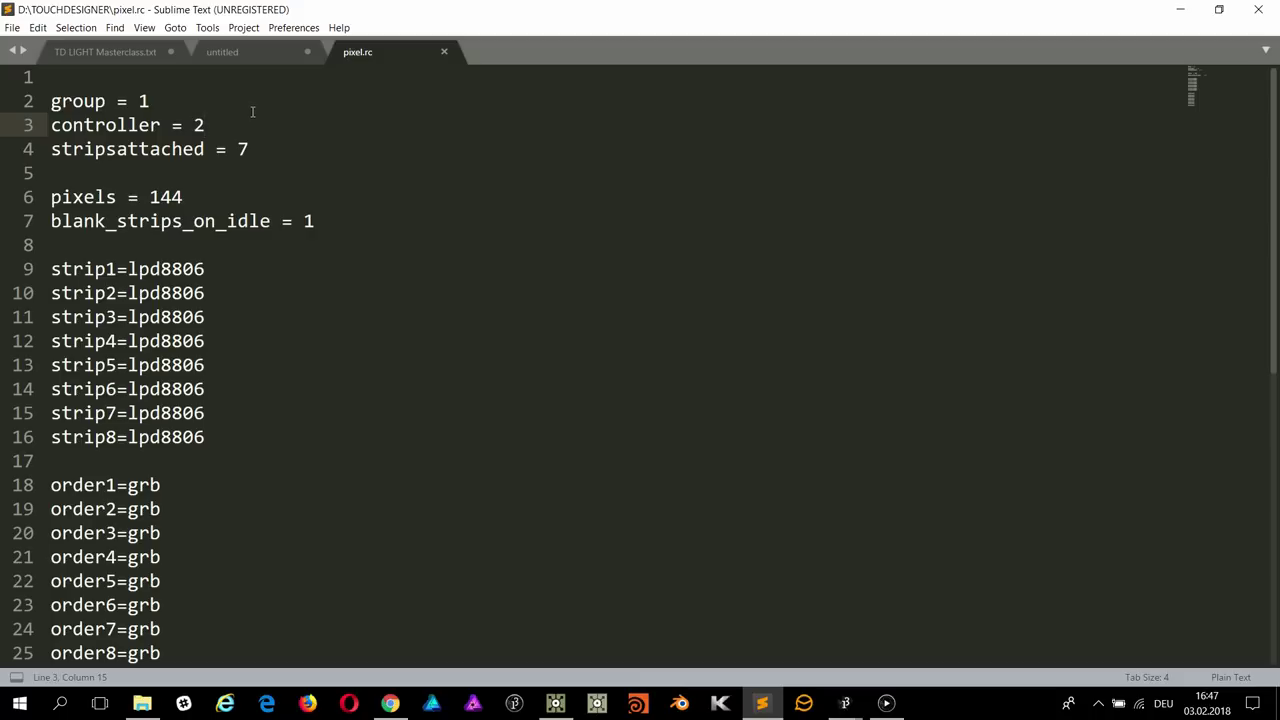
drag(266, 123, 3, 120)
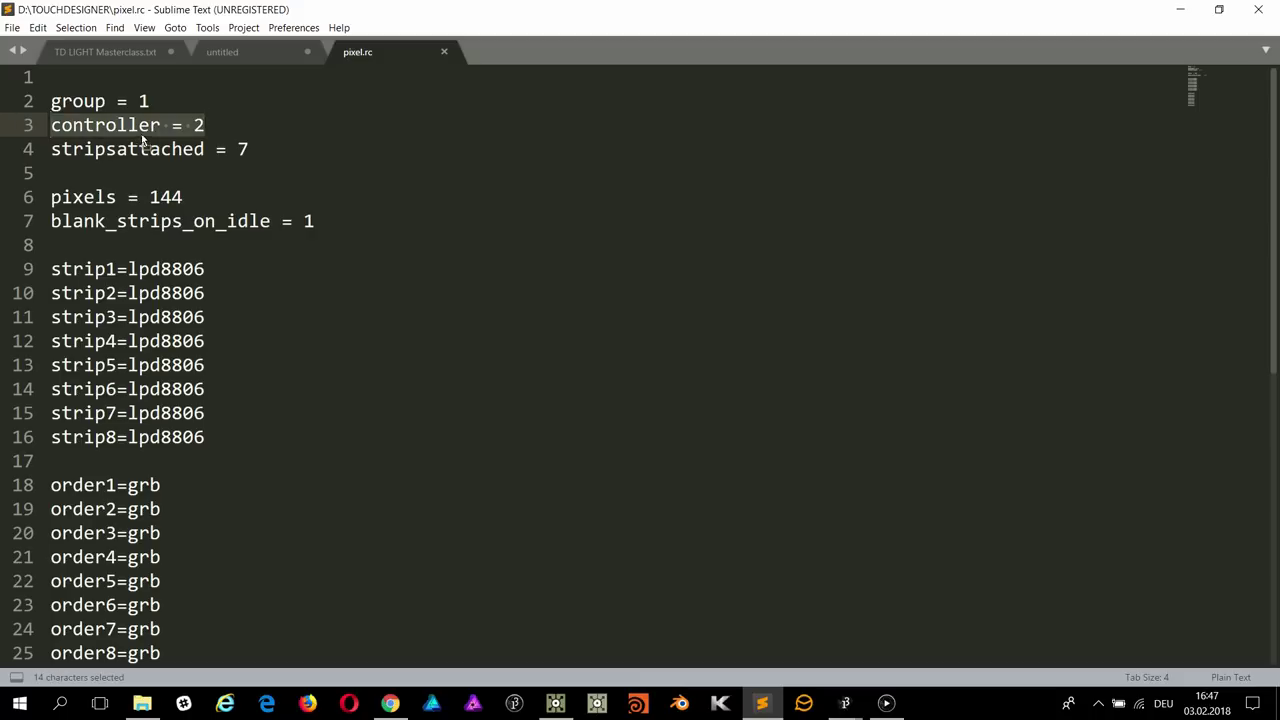
Step: Highlight the stripsattached line to examine it, undoing the accidental move of its text into the controller line
click(286, 156)
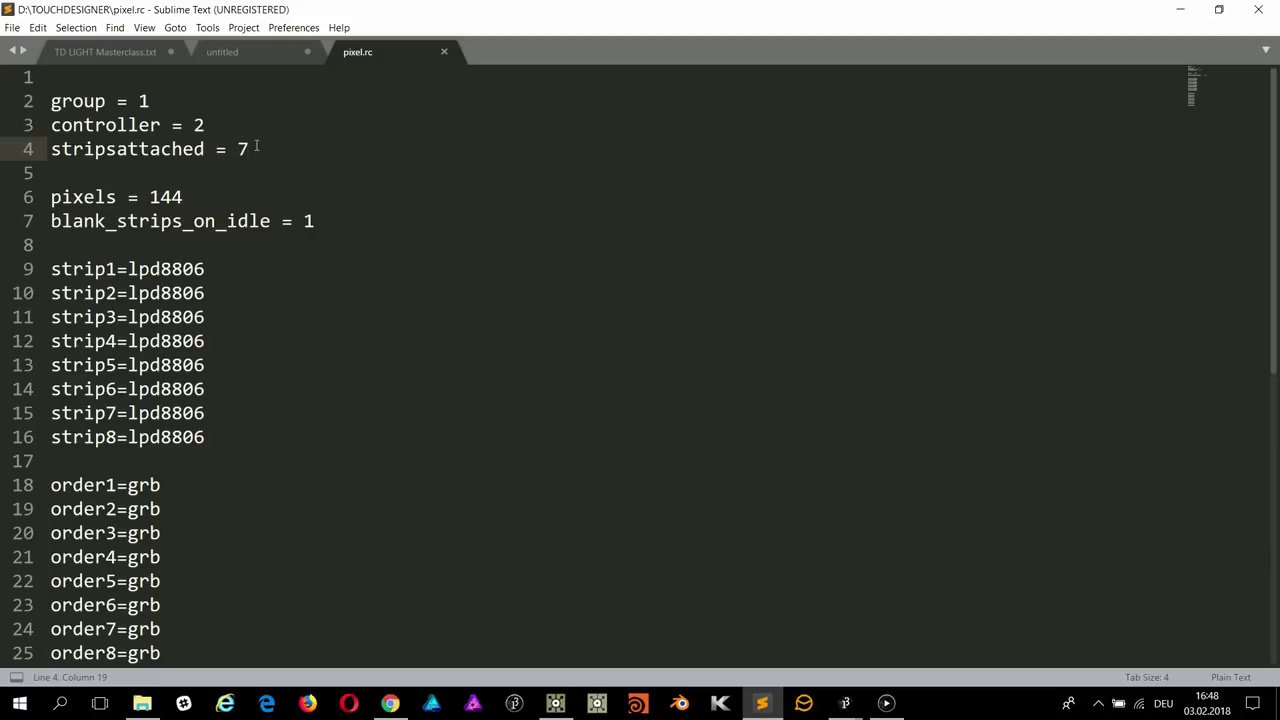
shift+click(111, 175)
drag(111, 175, 263, 156)
click(150, 177)
drag(160, 148, 84, 126)
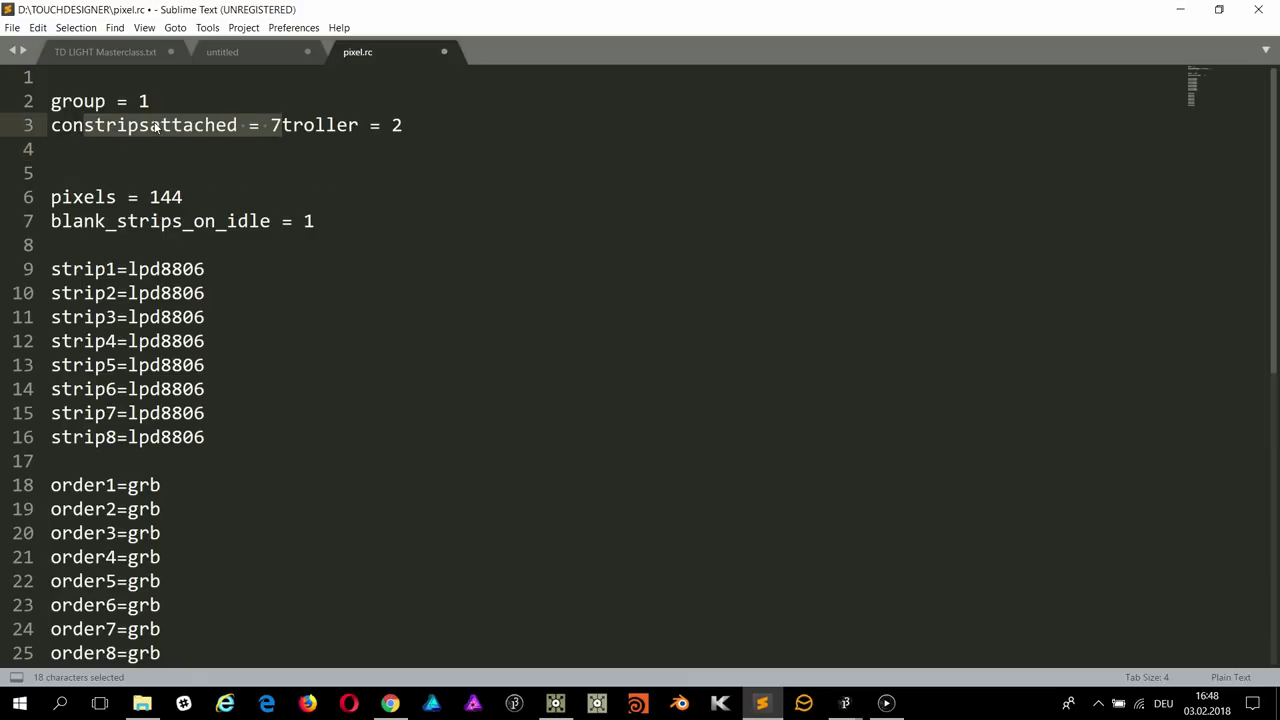
key(ctrl+z)
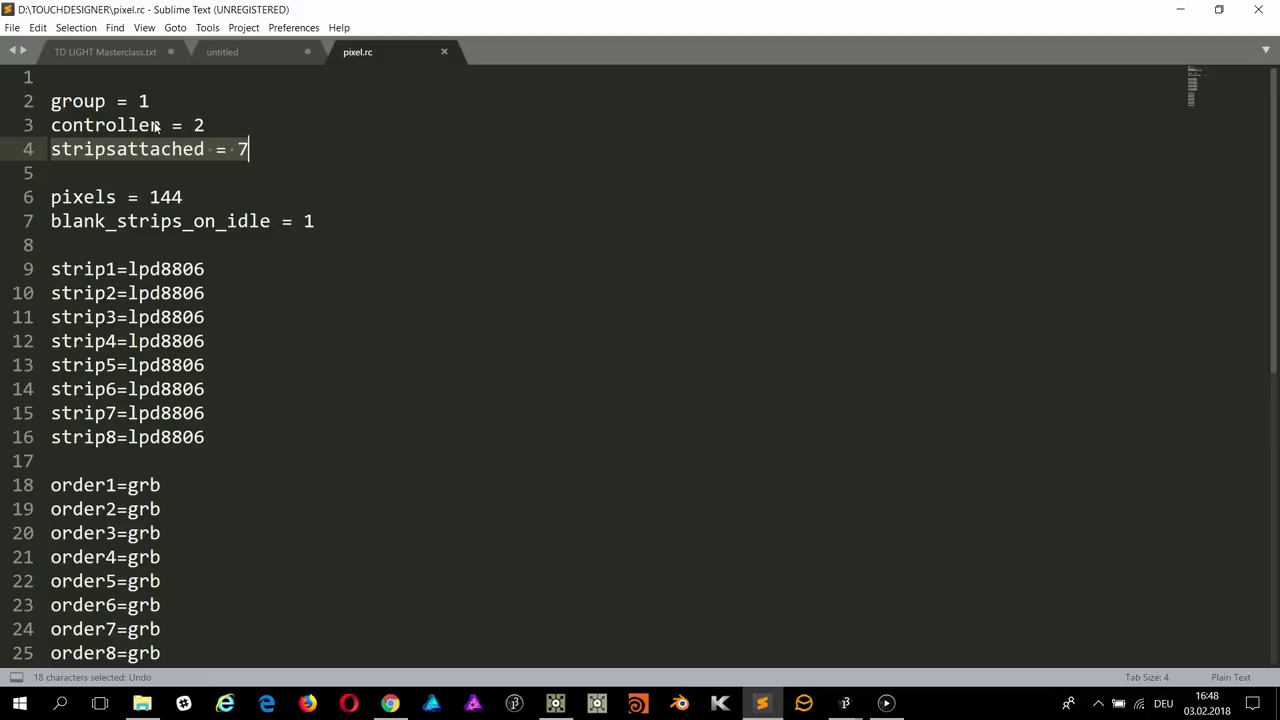
click(127, 221)
click(254, 149)
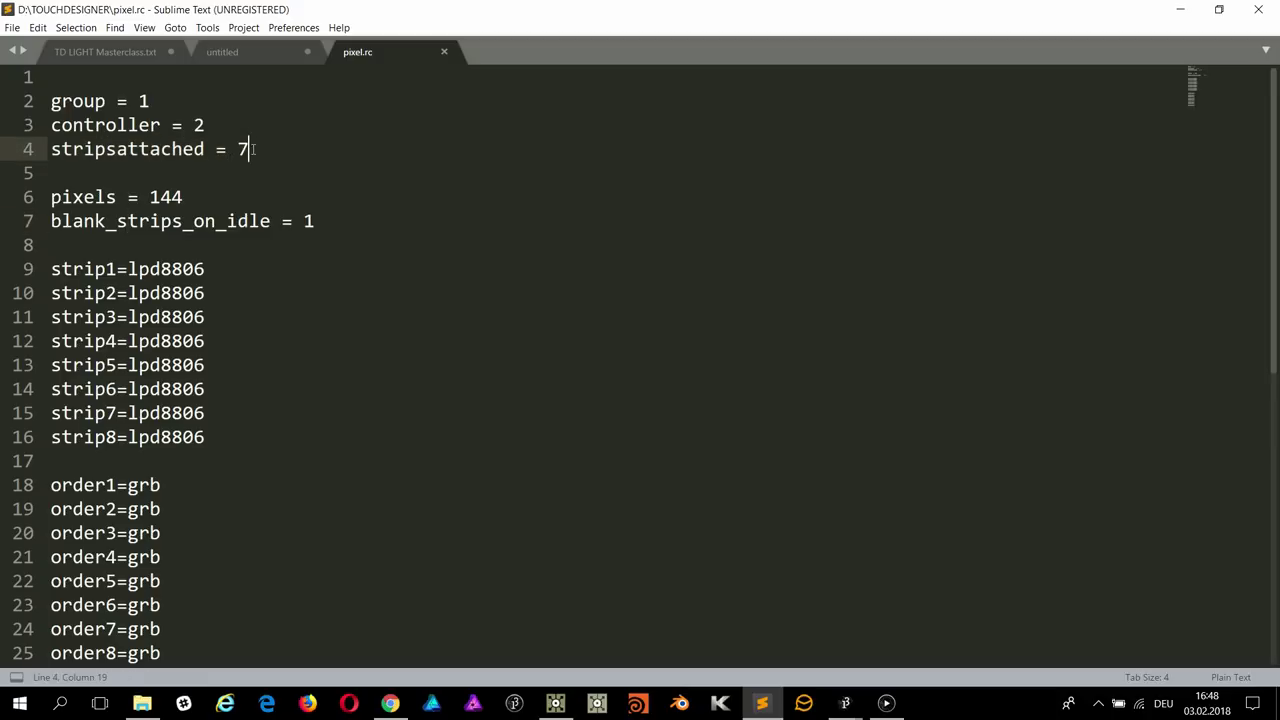
key(shift+Home)
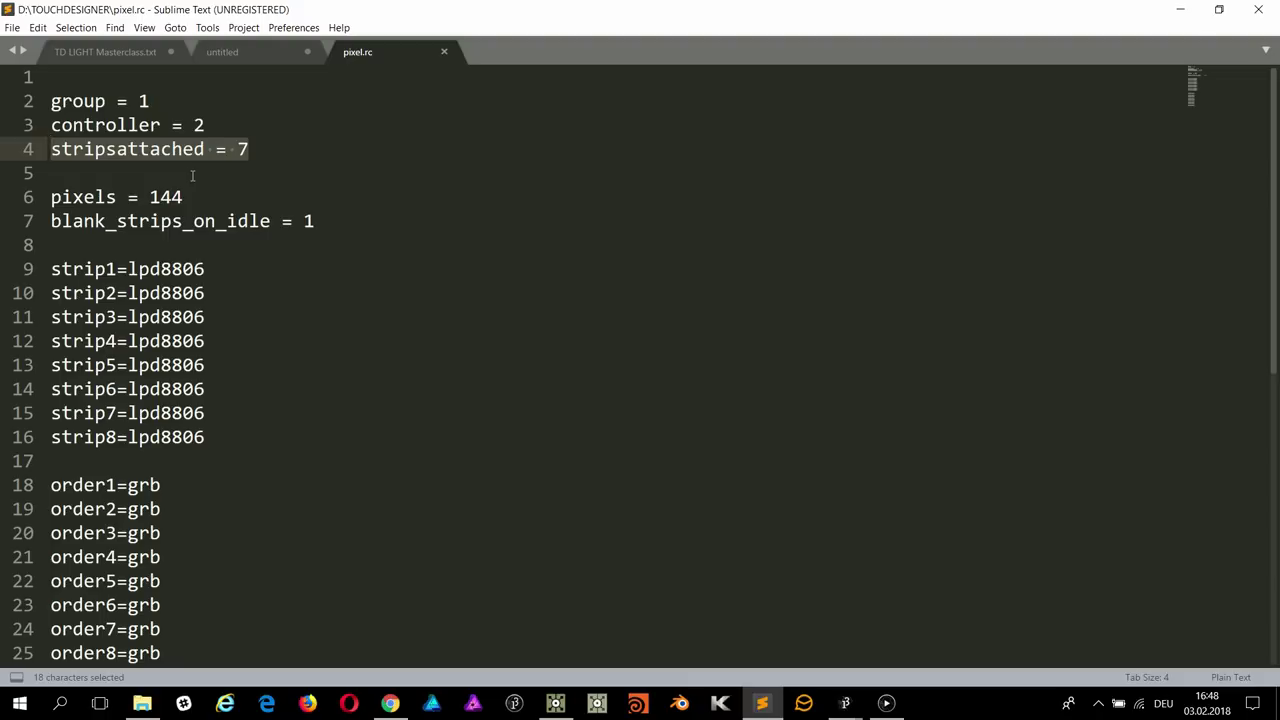
click(147, 170)
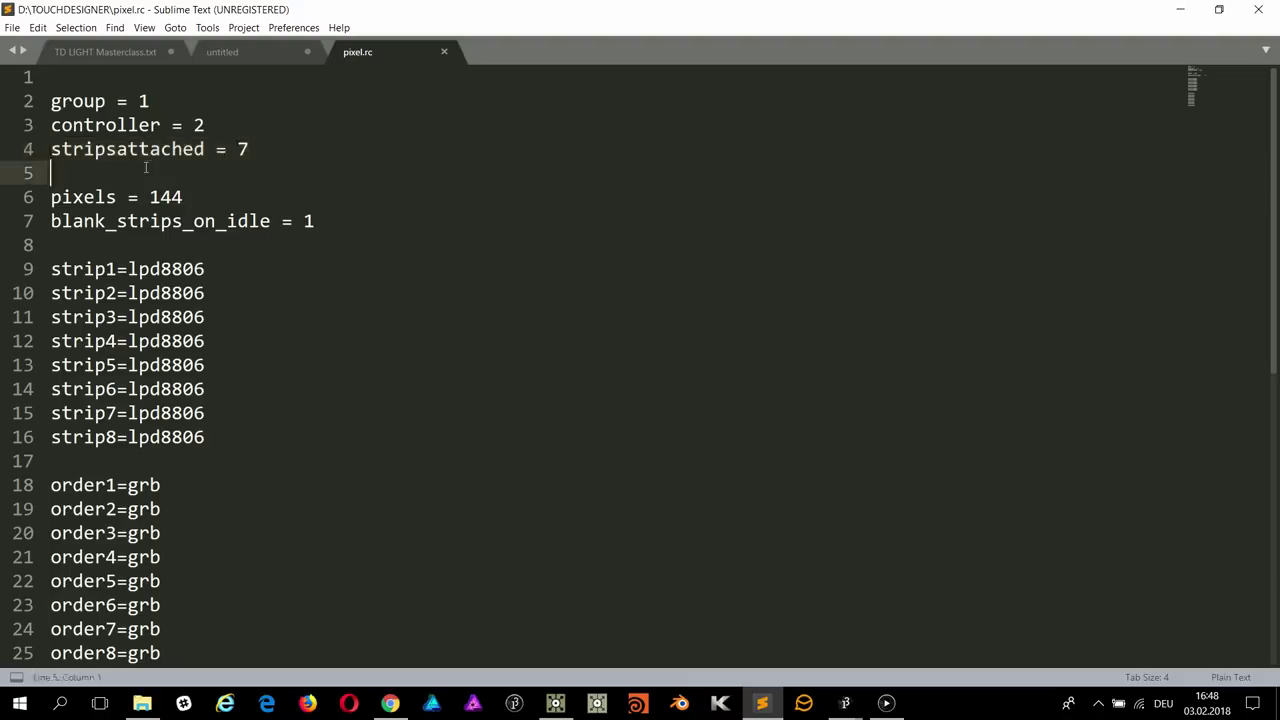
drag(248, 149, 50, 150)
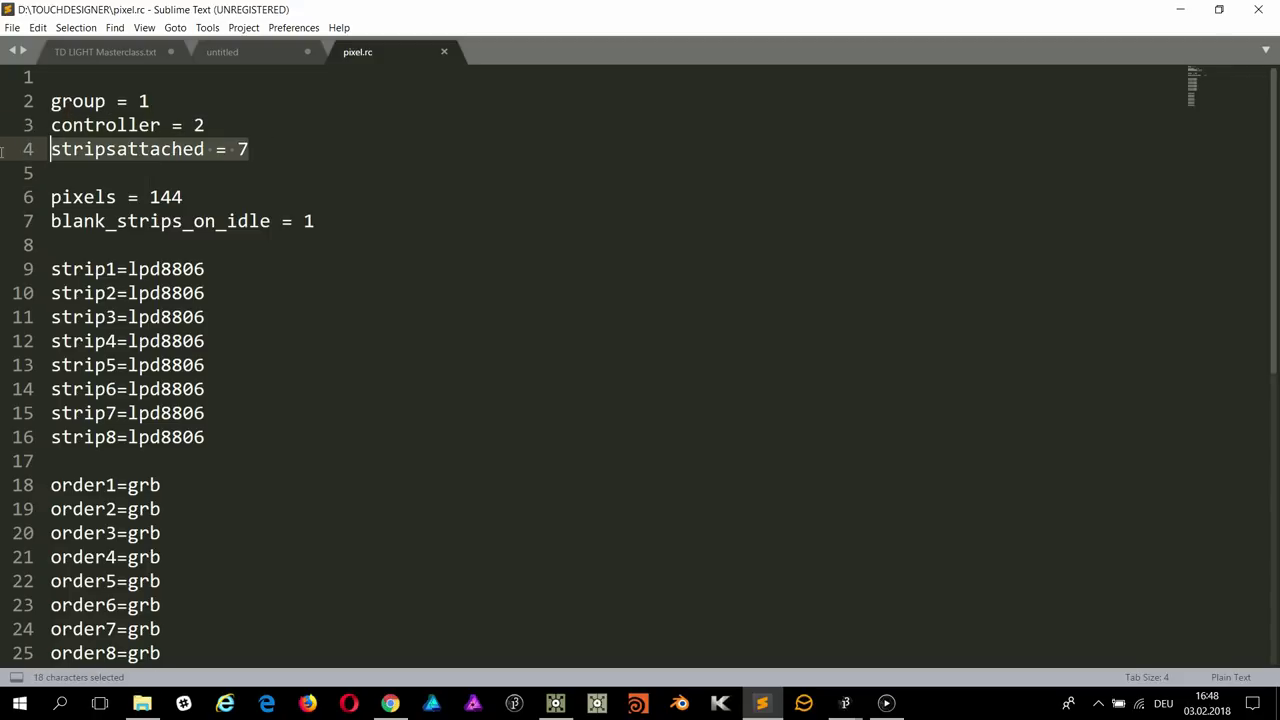
Step: Highlight the pixels and blank_strips_on_idle lines in pixel.rc to examine these settings
click(160, 238)
drag(183, 197, 50, 198)
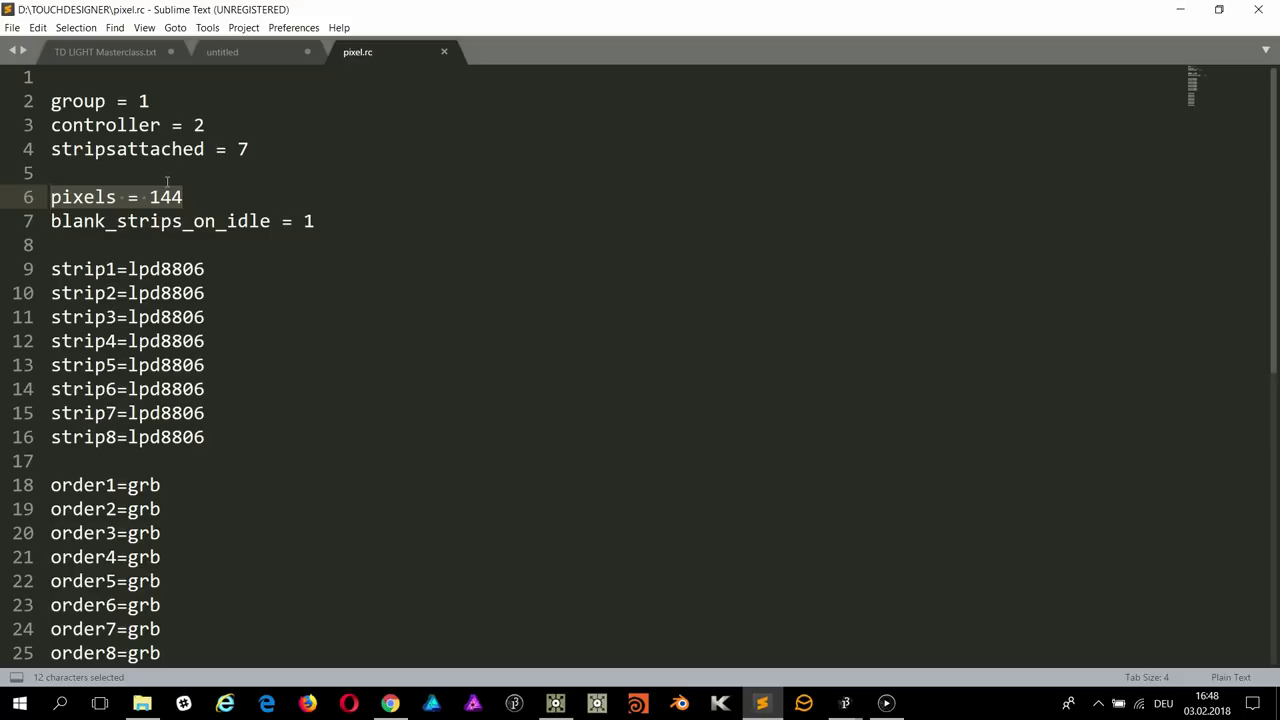
drag(316, 221, 44, 228)
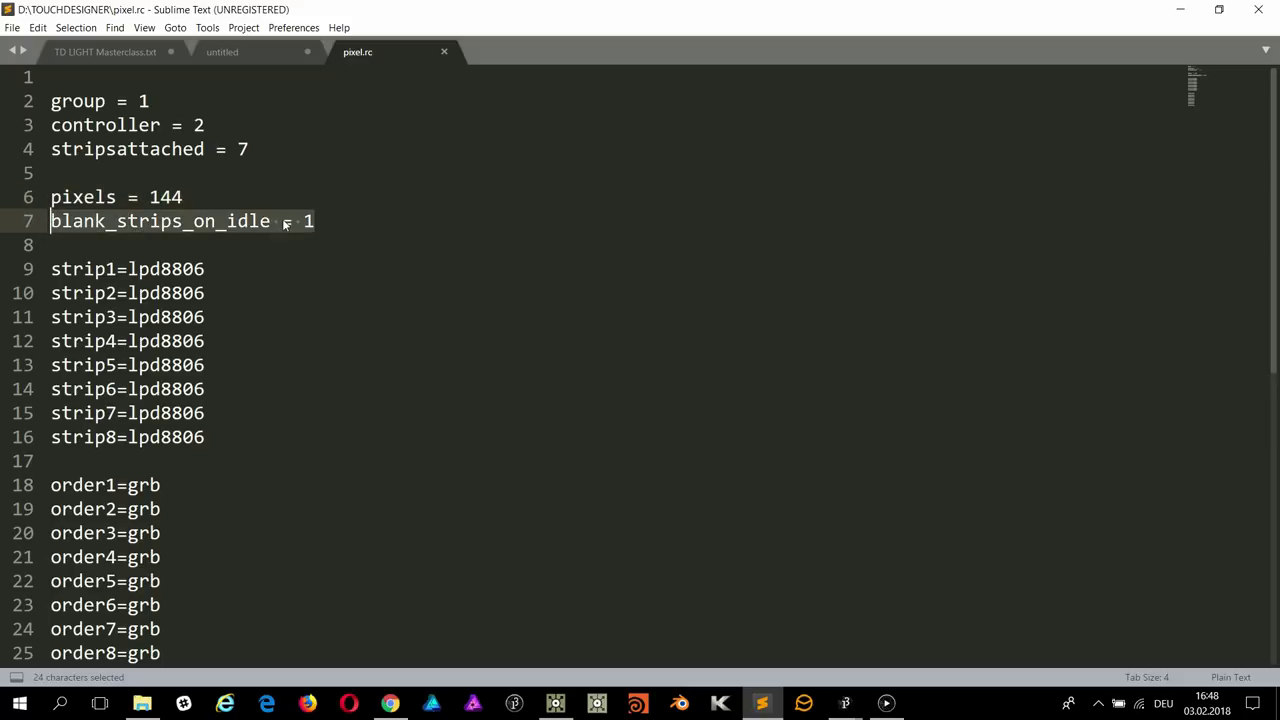
click(393, 230)
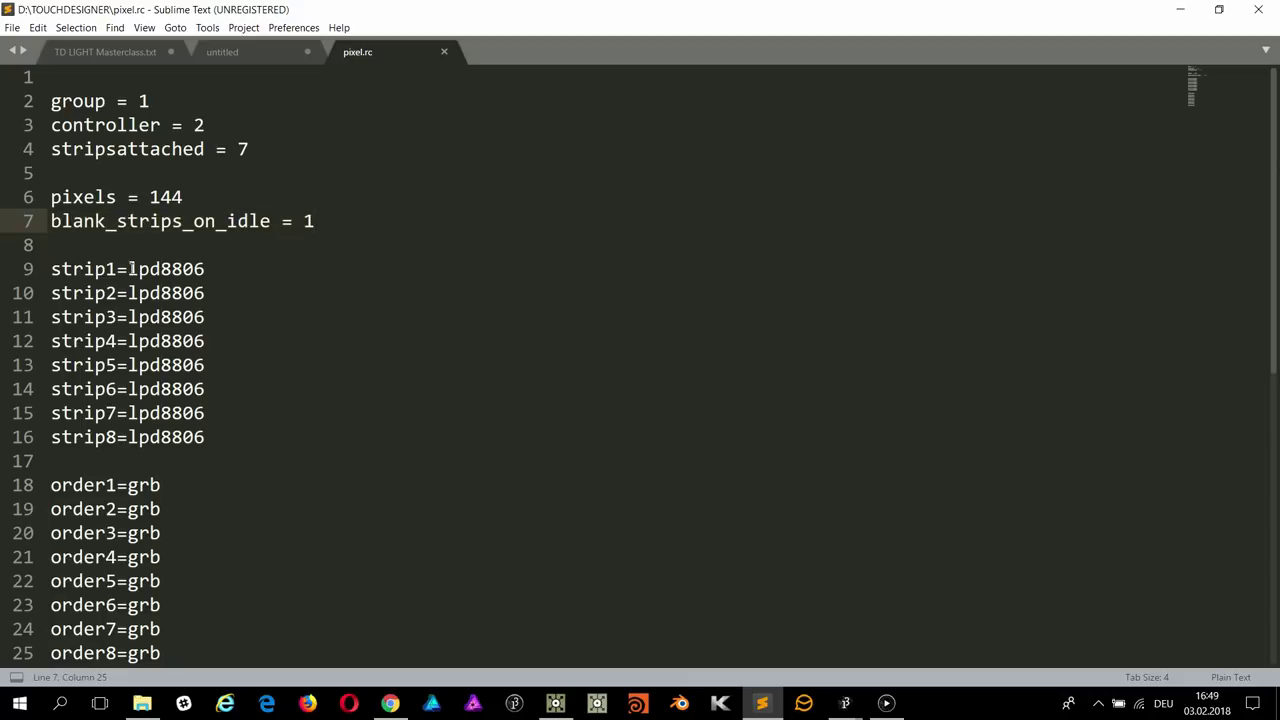
Step: Examine the lpd8806 strip type and grb colour order entries for strips 1 to 8 in pixel.rc
drag(131, 269, 211, 266)
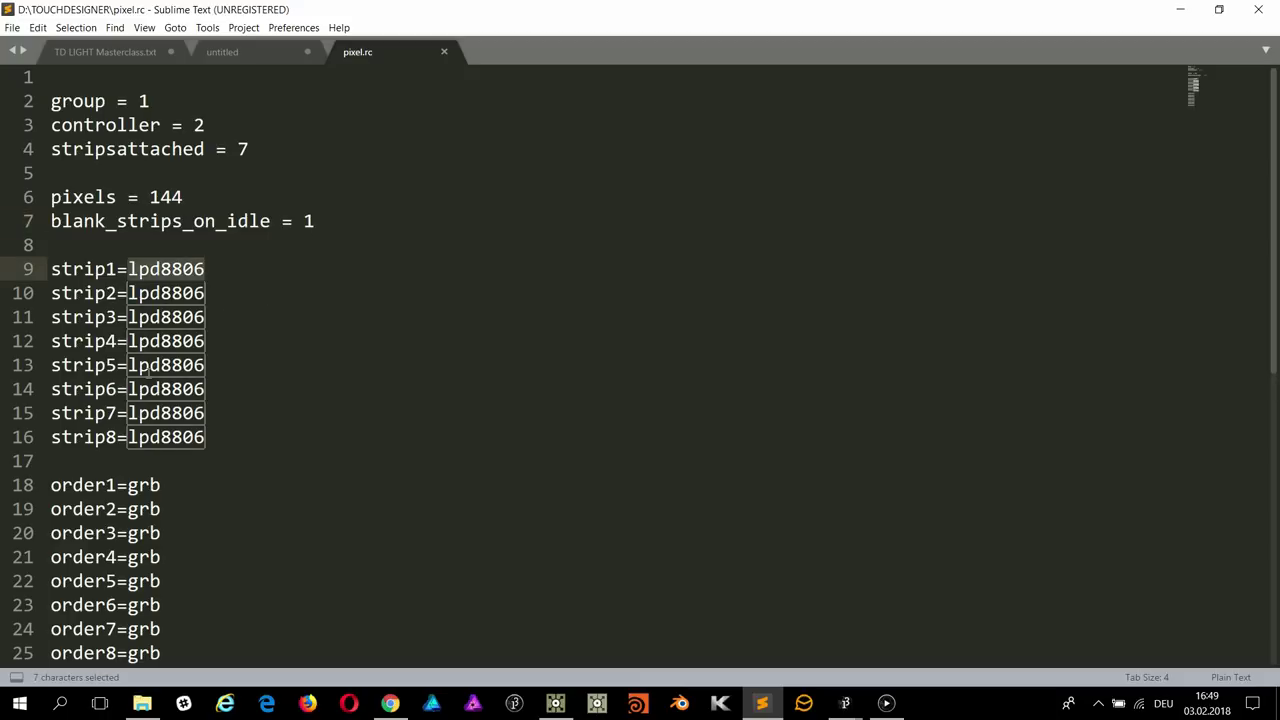
click(299, 516)
scroll(166, 397, down, 4)
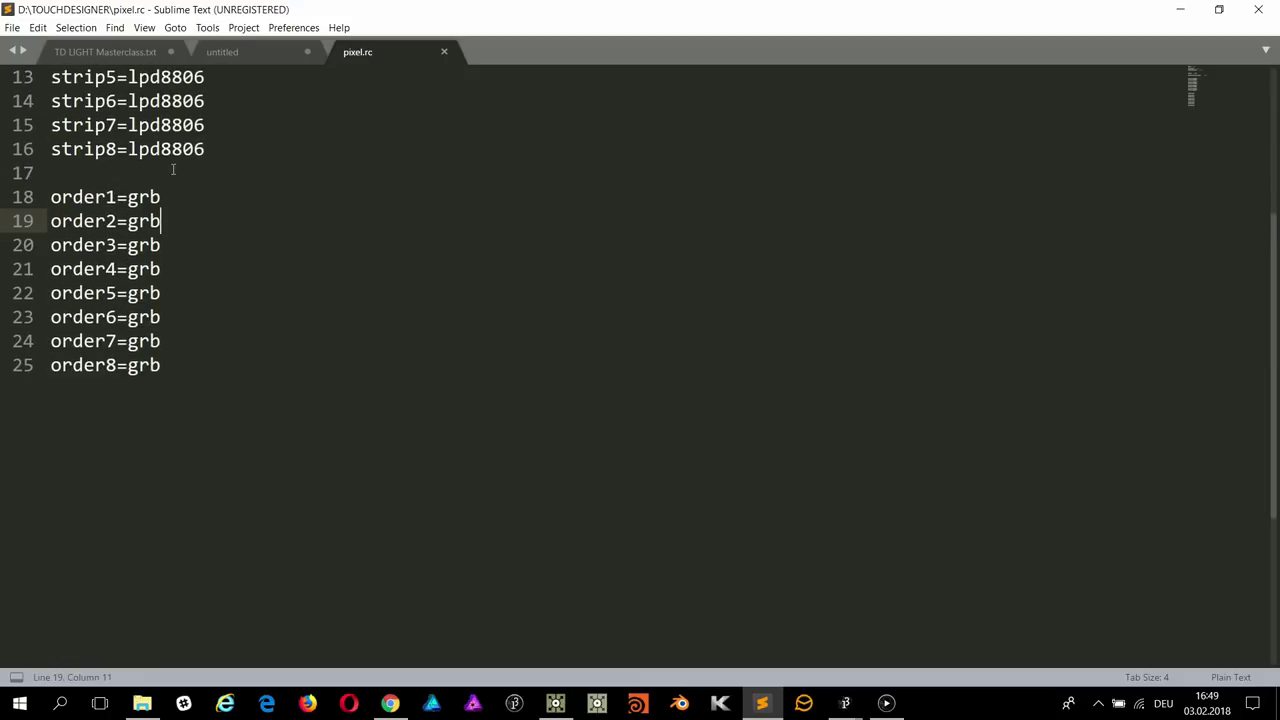
drag(163, 198, 128, 198)
click(174, 224)
scroll(180, 282, up, 1)
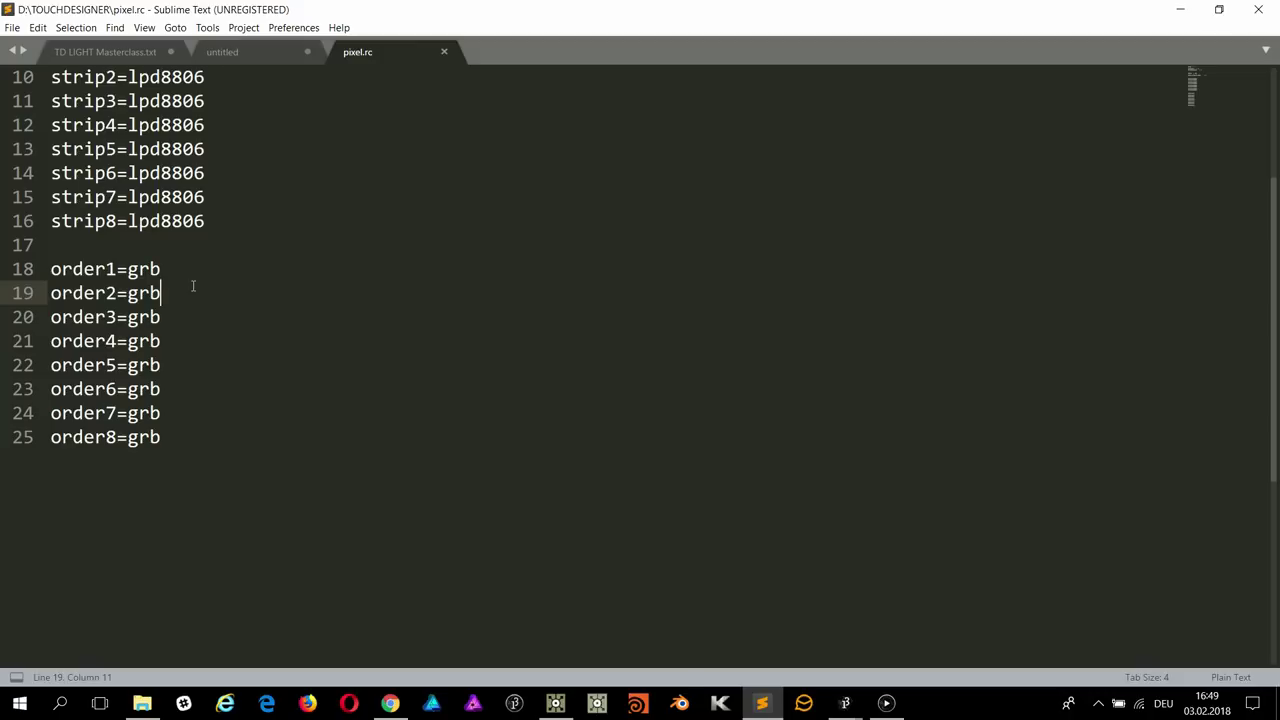
scroll(209, 174, down, 4)
scroll(182, 230, up, 7)
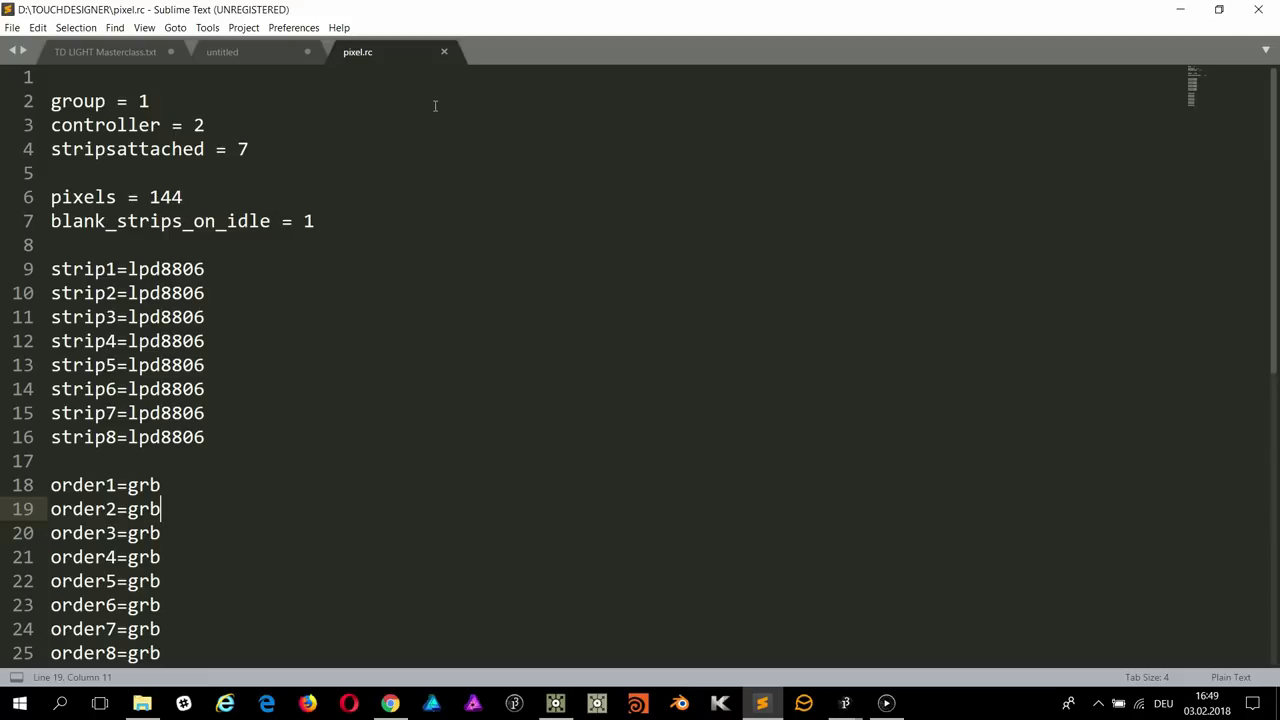
scroll(560, 185, down, 1)
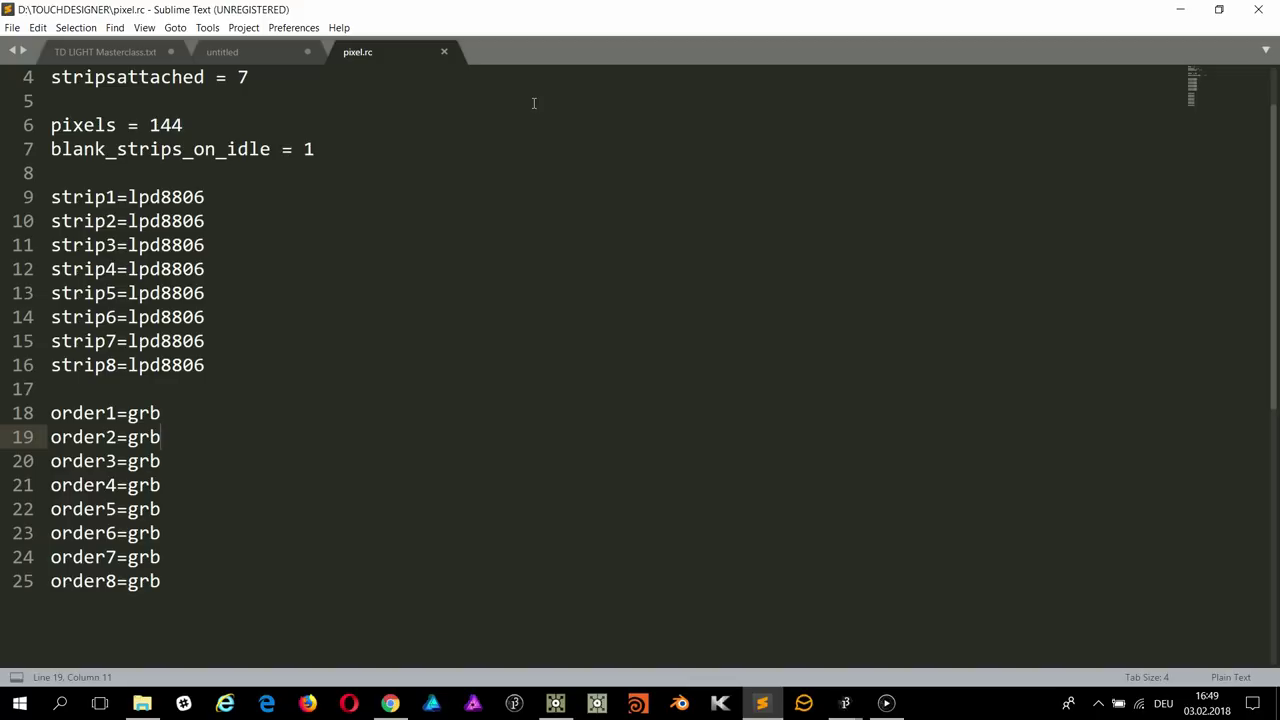
scroll(278, 97, up, 1)
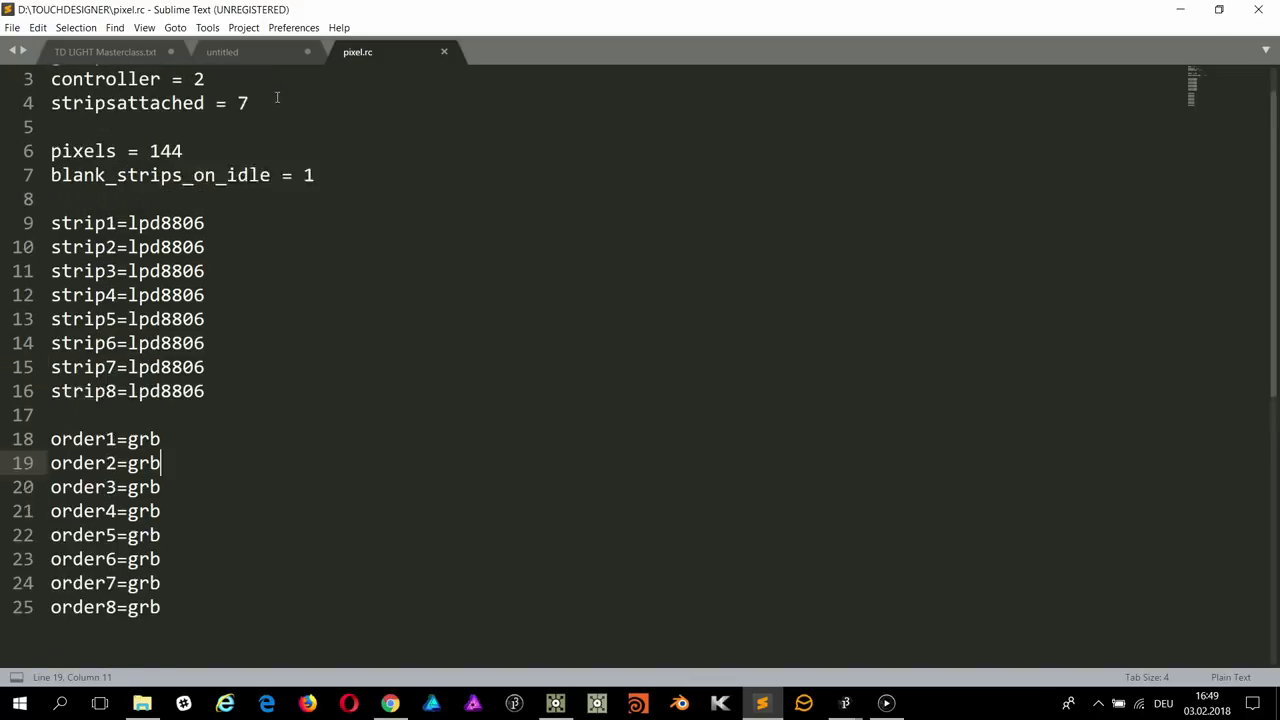
scroll(277, 99, down, 1)
scroll(278, 100, up, 1)
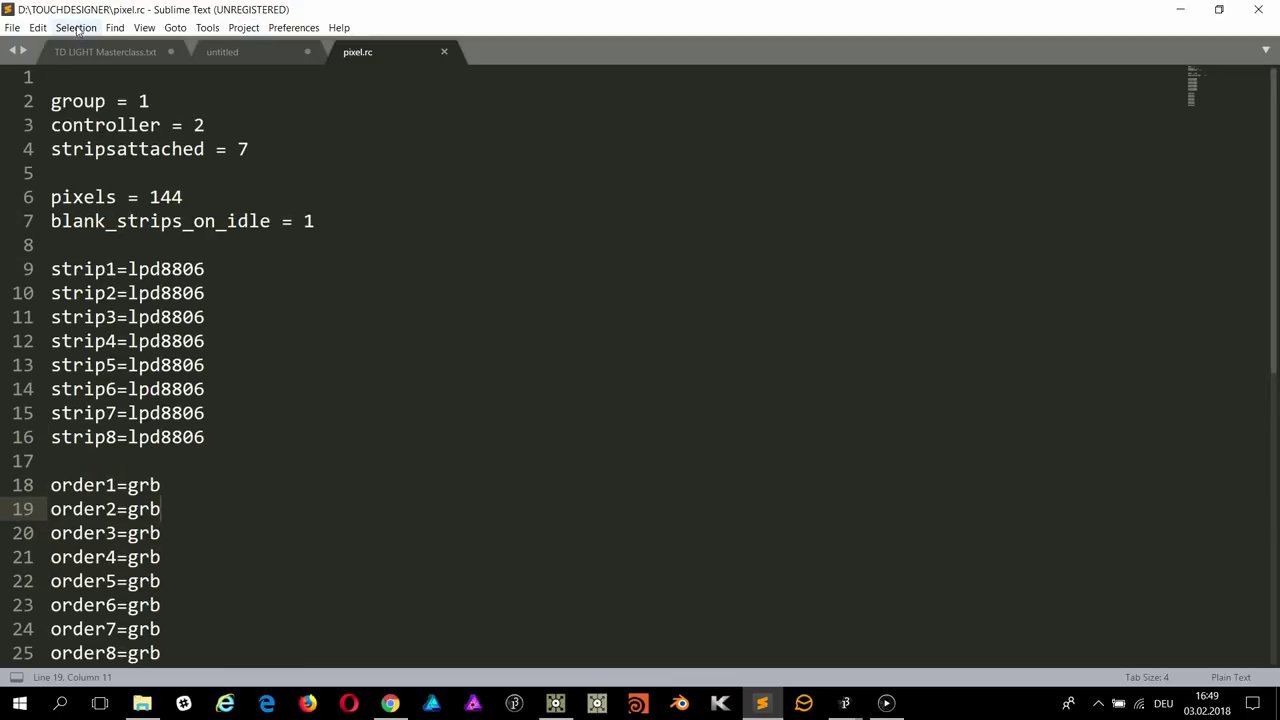
Step: Leave the text editor on pixel.rc, switch to TouchDesigner and maximise its window
click(155, 53)
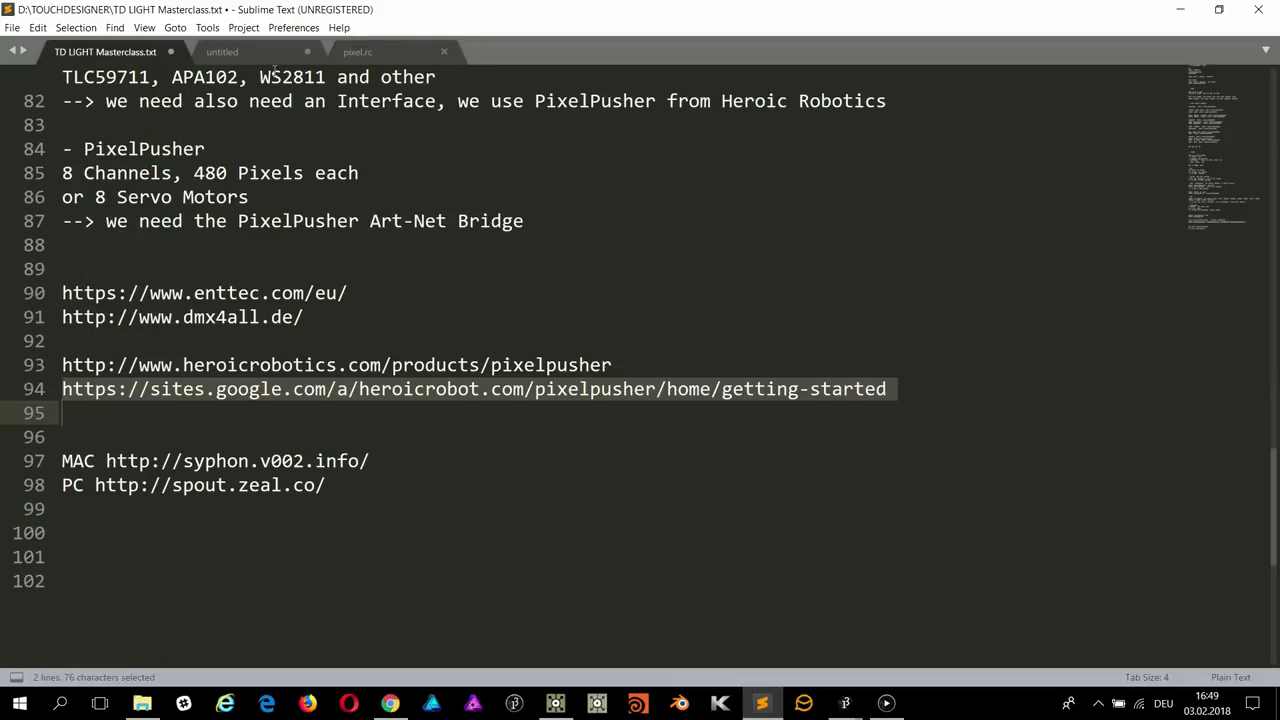
click(383, 54)
click(1180, 9)
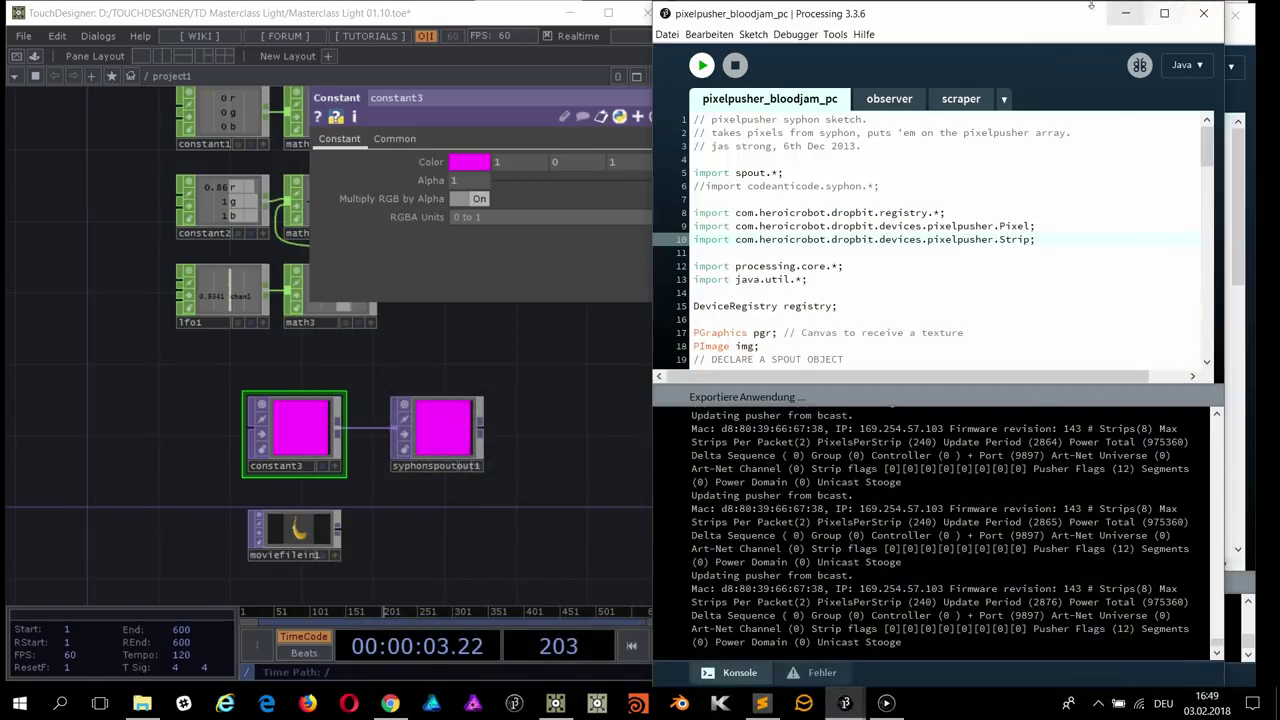
click(545, 14)
click(606, 14)
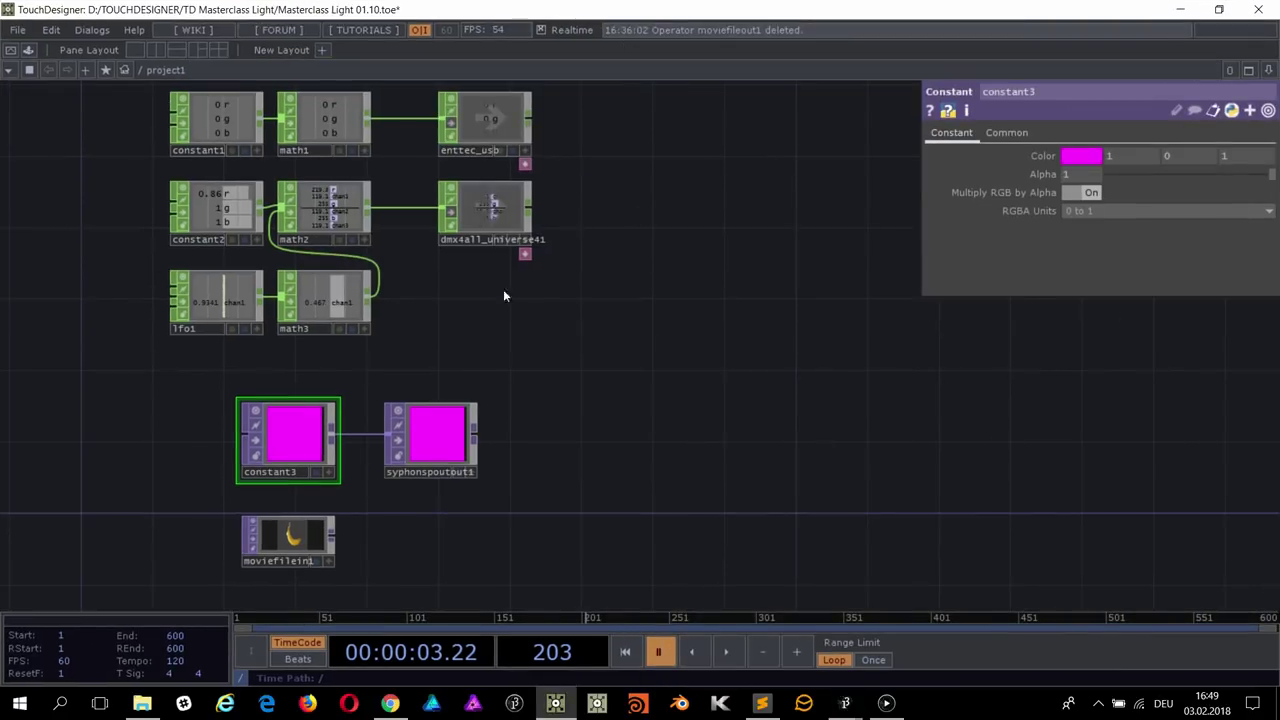
Step: Select the enttec_usb DMX Out operator in the network to show its parameters
scroll(481, 200, up, 2)
scroll(625, 158, down, 3)
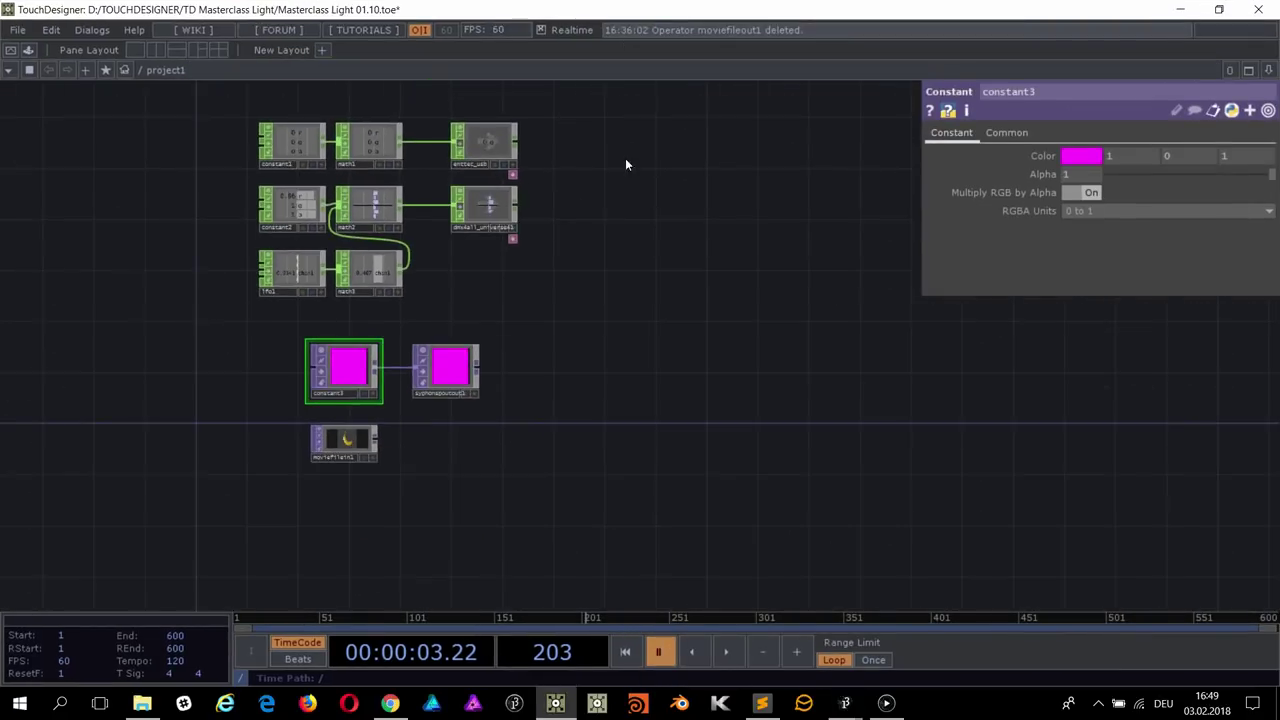
scroll(567, 256, up, 5)
key(h)
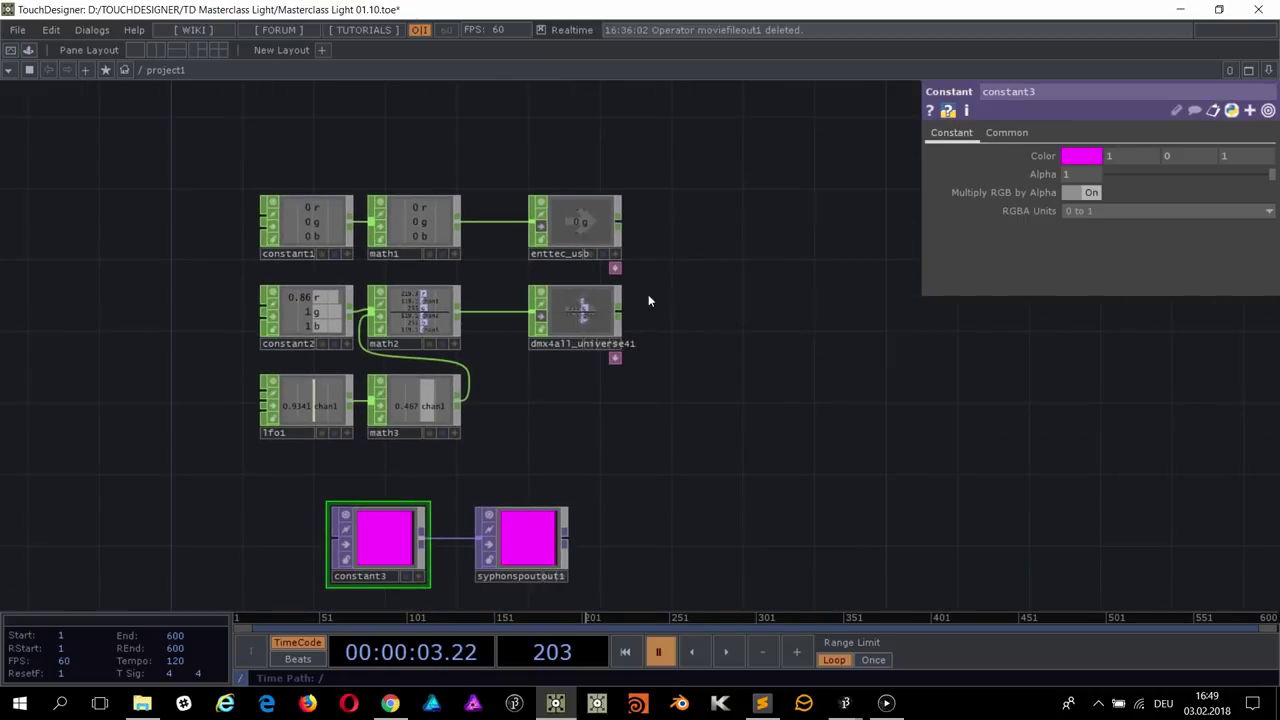
drag(720, 416, 702, 368)
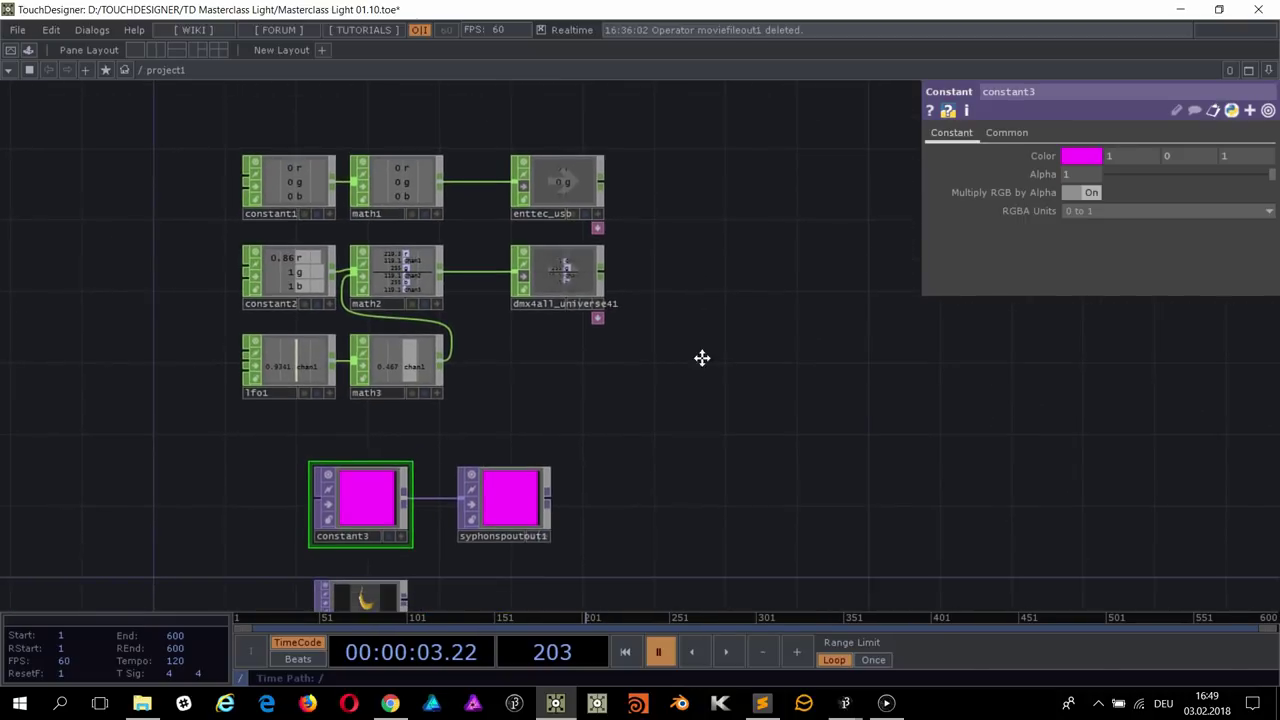
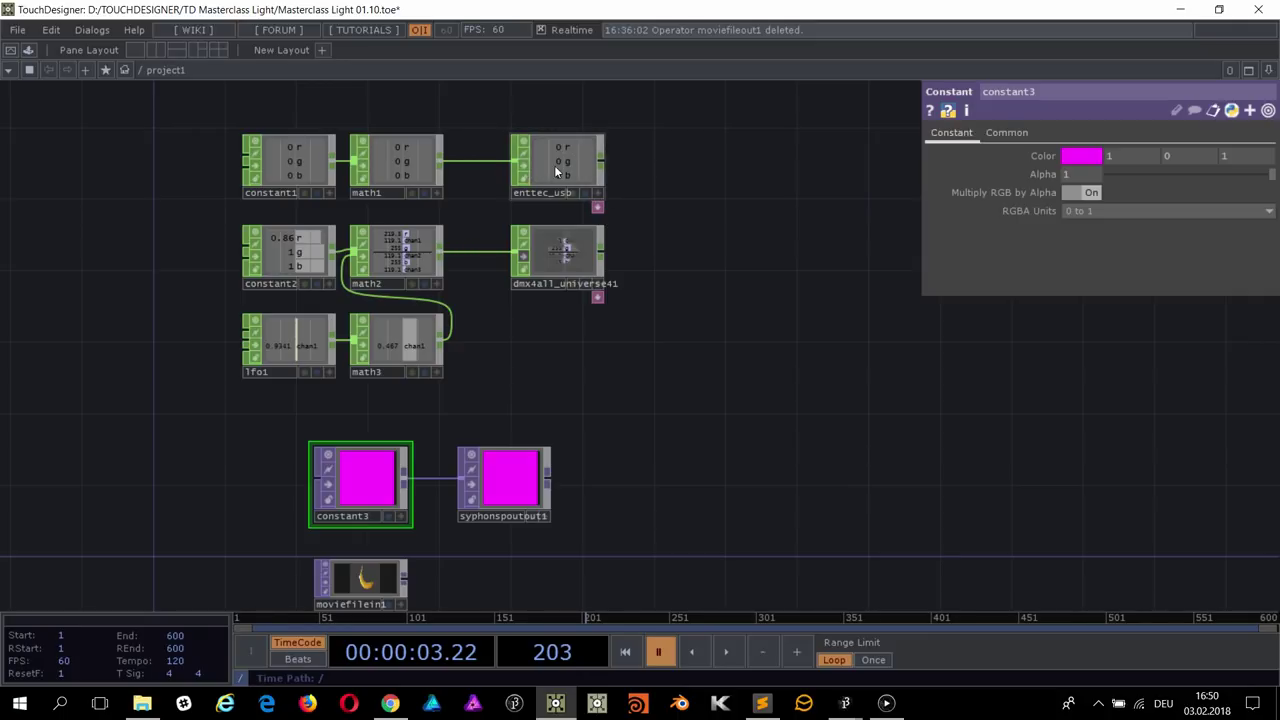
scroll(480, 166, up, 2)
click(625, 175)
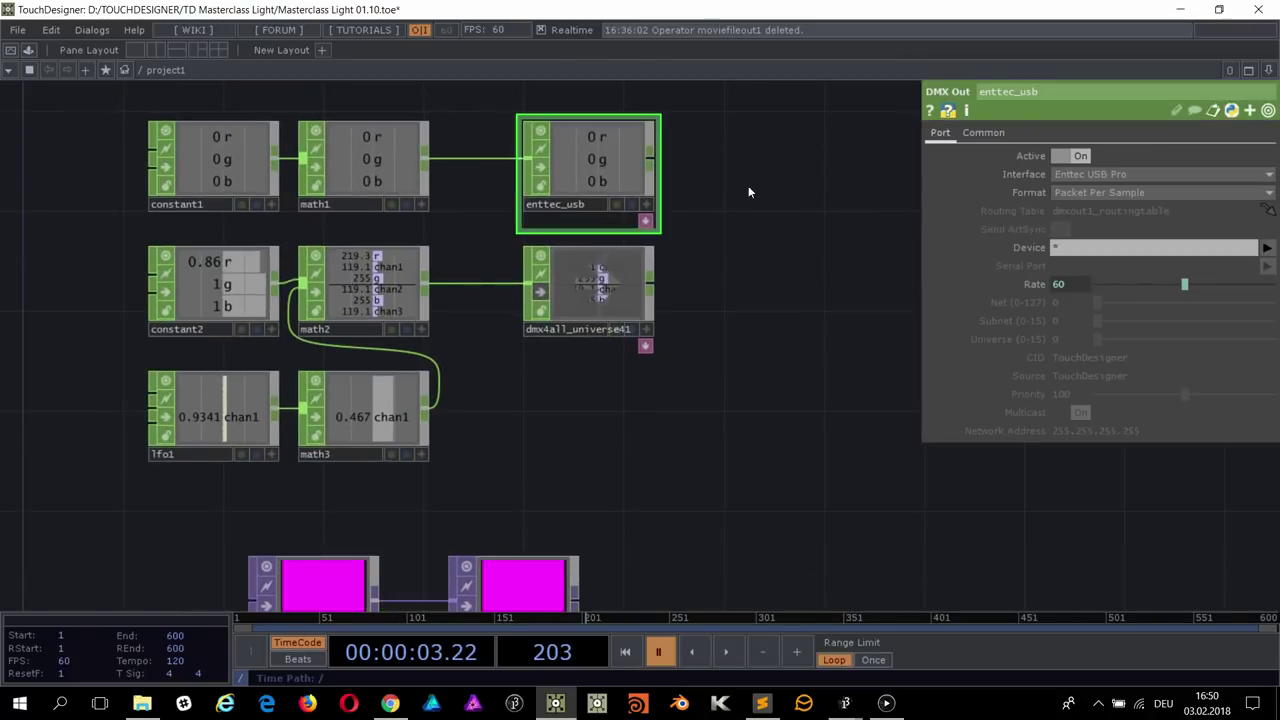
Step: Start timeline playback and raise the r channel of constant1 to 1 to feed the enttec_usb output
click(1092, 175)
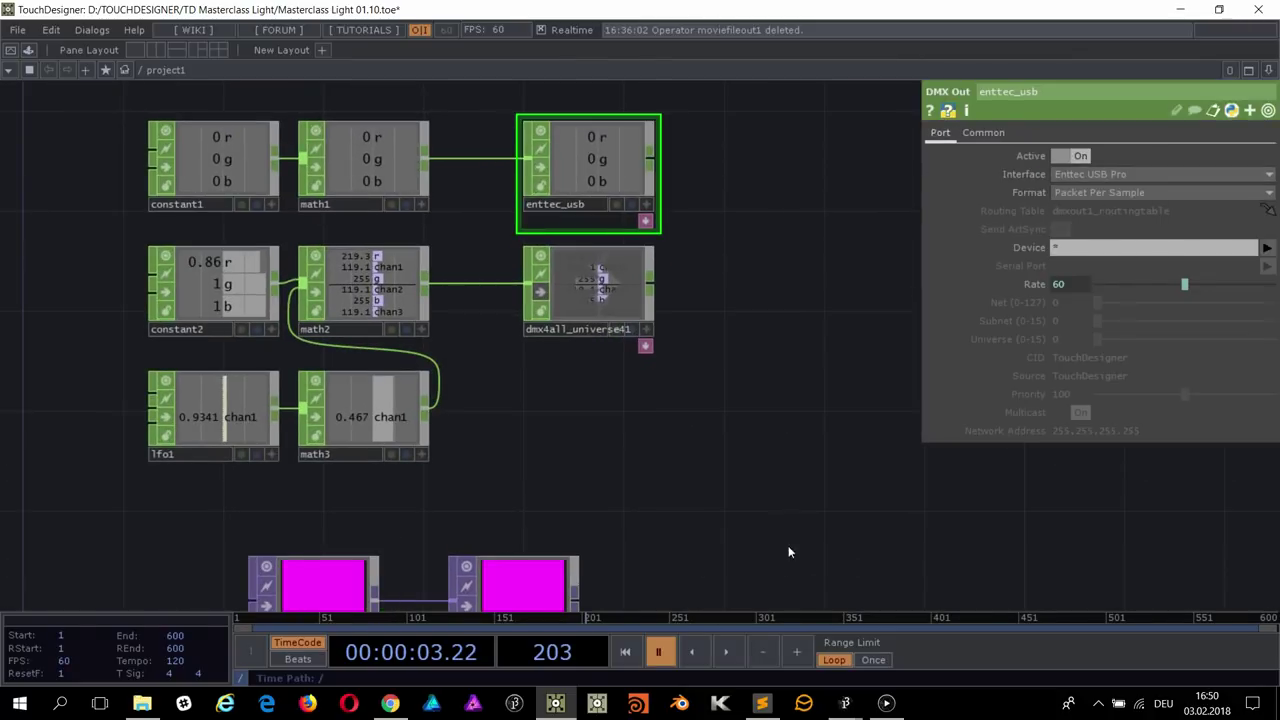
click(726, 652)
scroll(467, 98, up, 1)
scroll(467, 98, down, 2)
drag(237, 157, 273, 200)
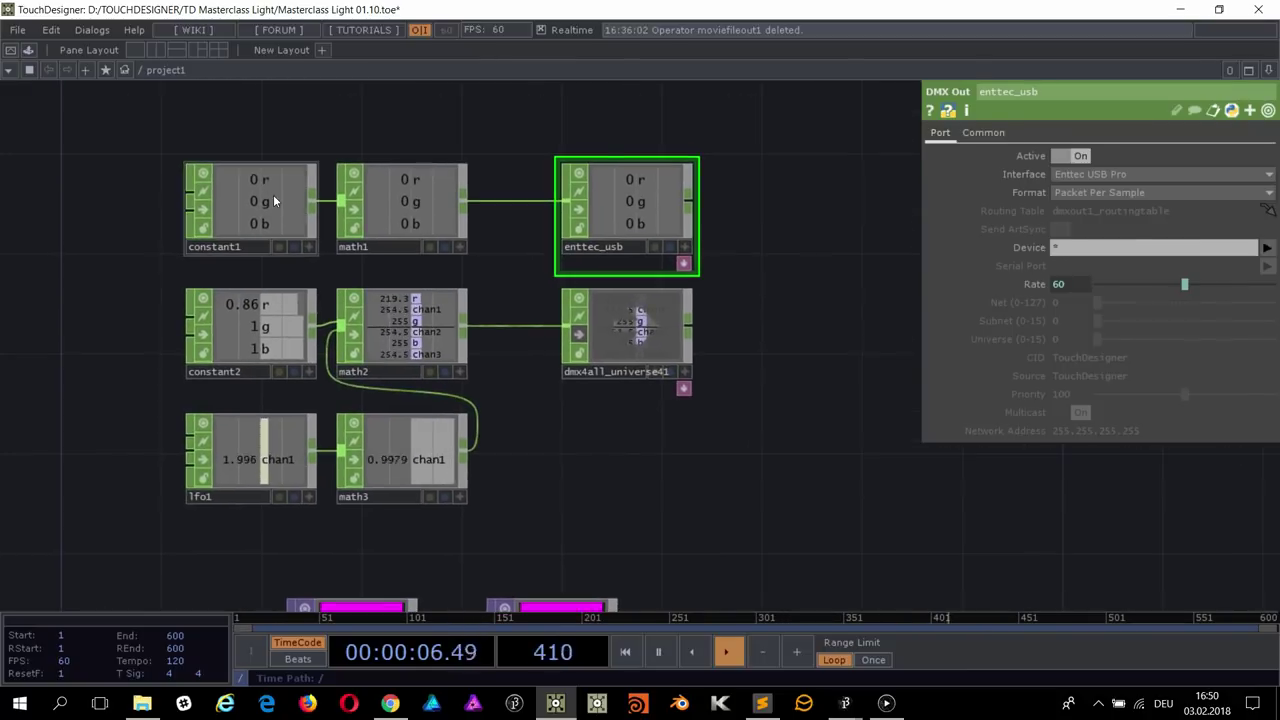
click(273, 200)
drag(1186, 155, 1270, 158)
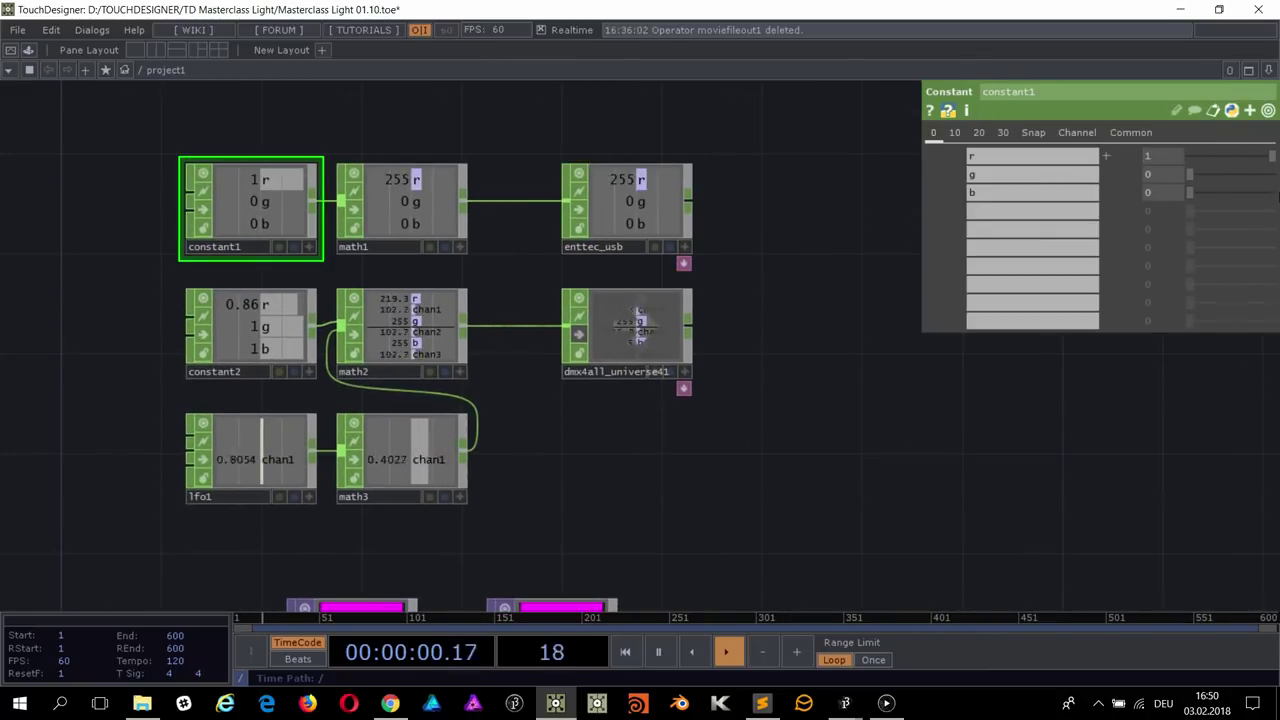
Step: Examine the enttec_usb parameters and follow constant1's channels through math1 to the DMX output
click(660, 229)
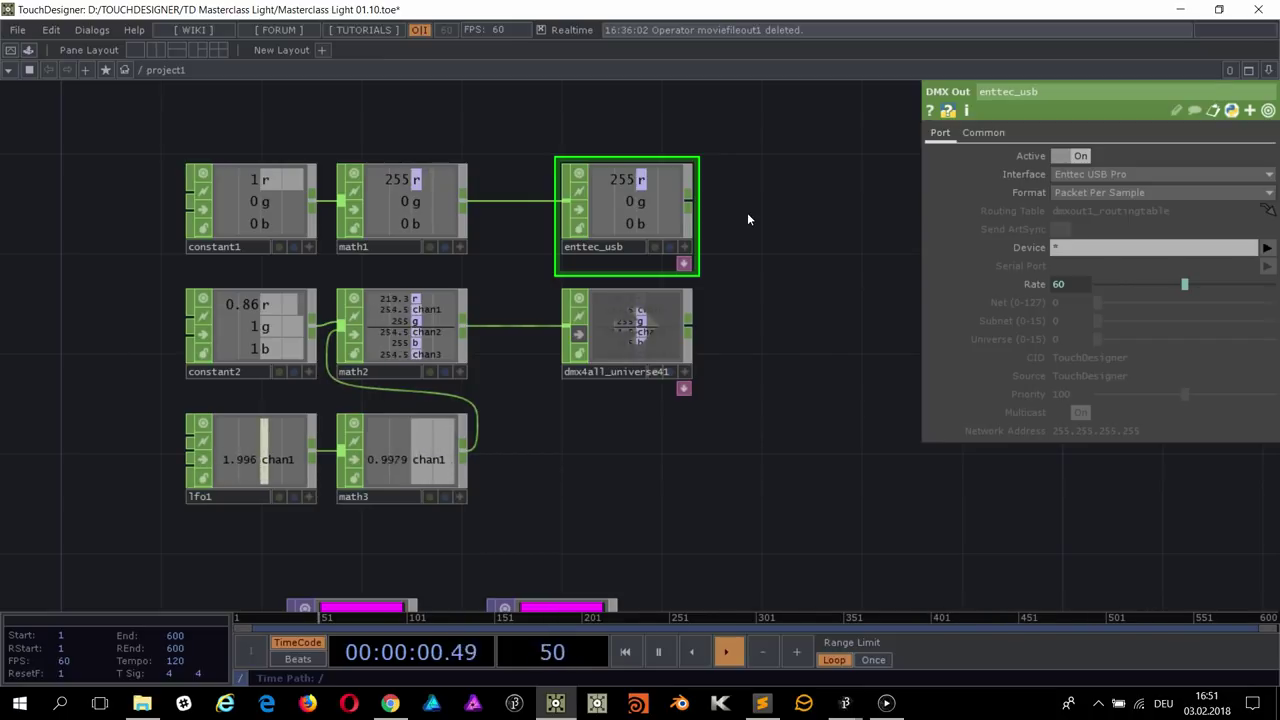
click(273, 218)
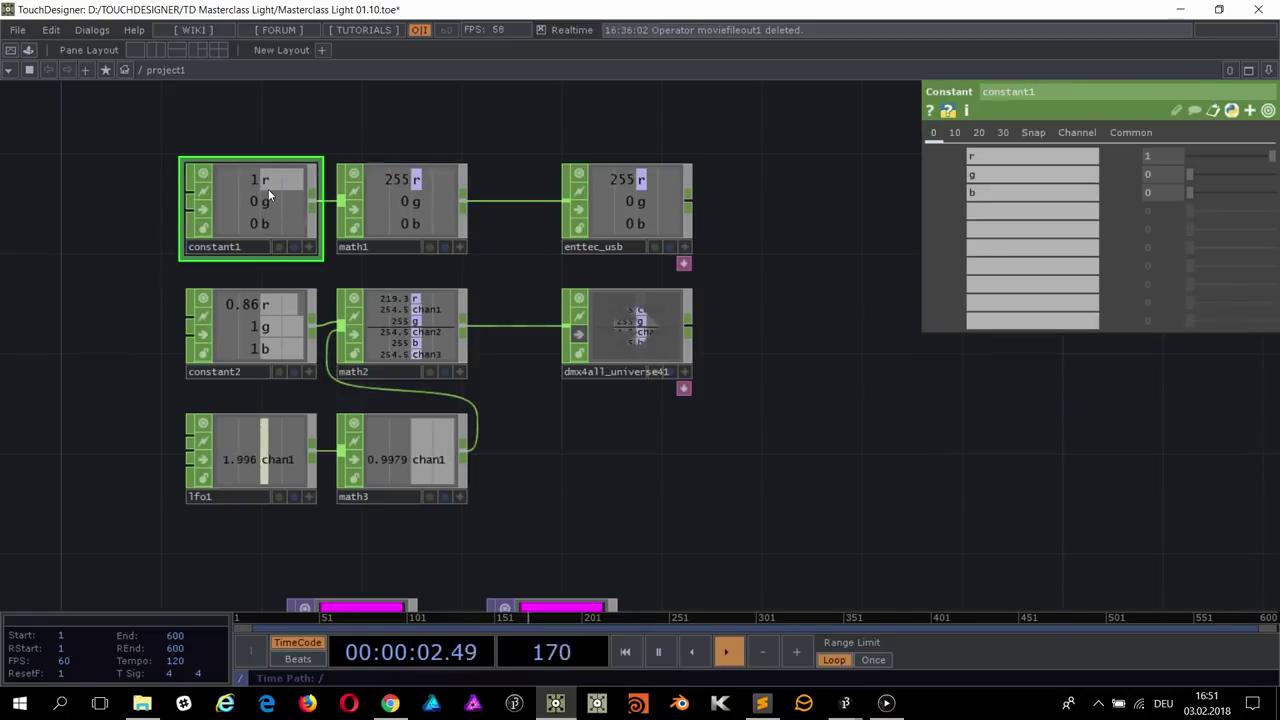
drag(1196, 161, 1164, 160)
key(ctrl+z)
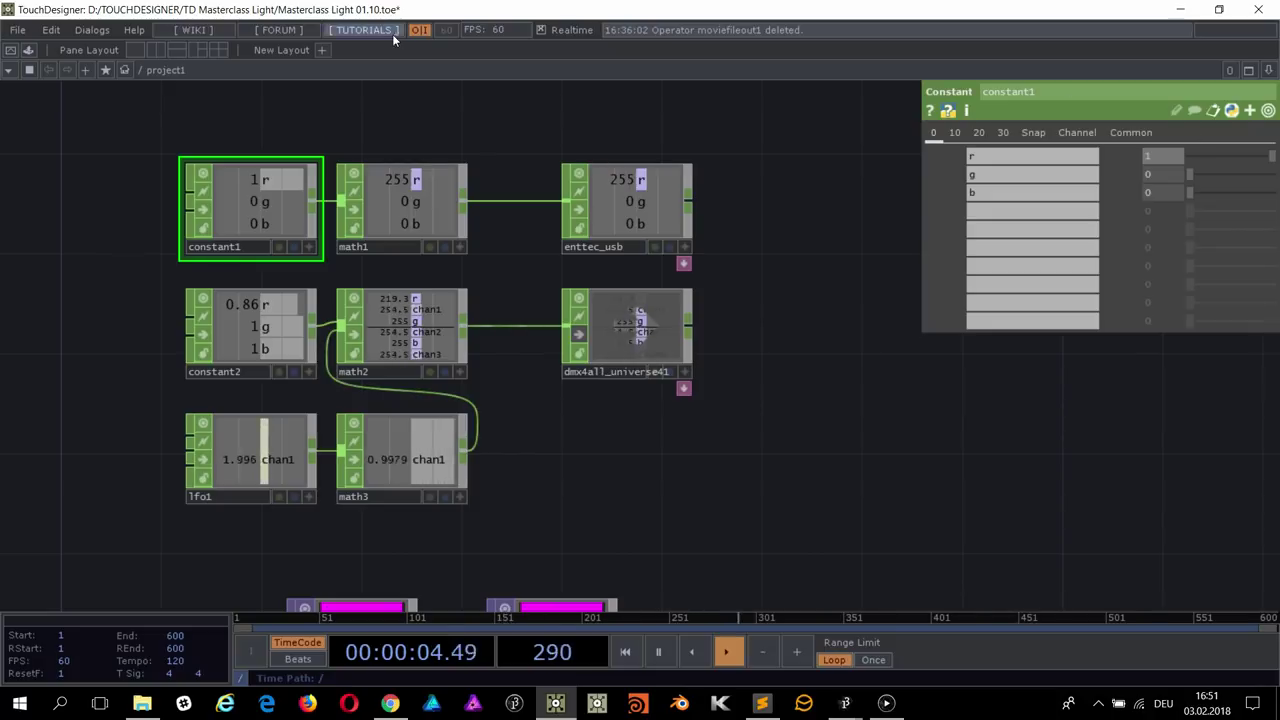
scroll(352, 147, up, 2)
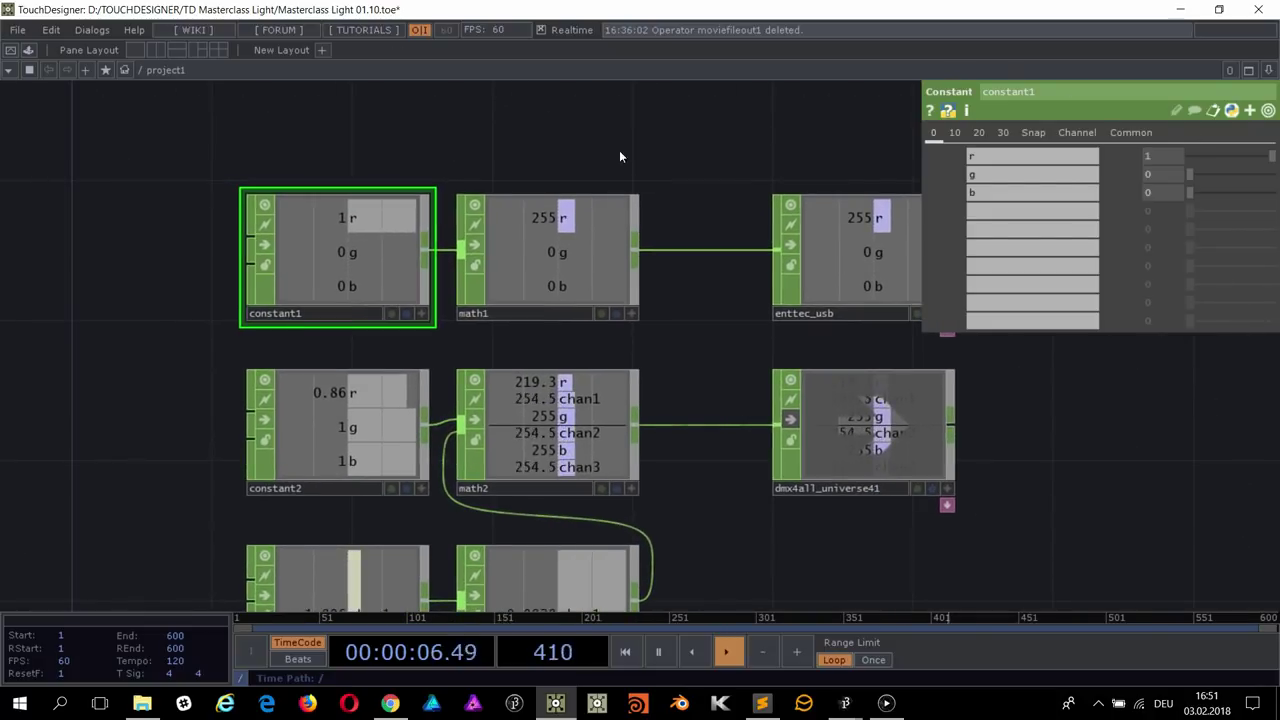
drag(563, 125, 557, 126)
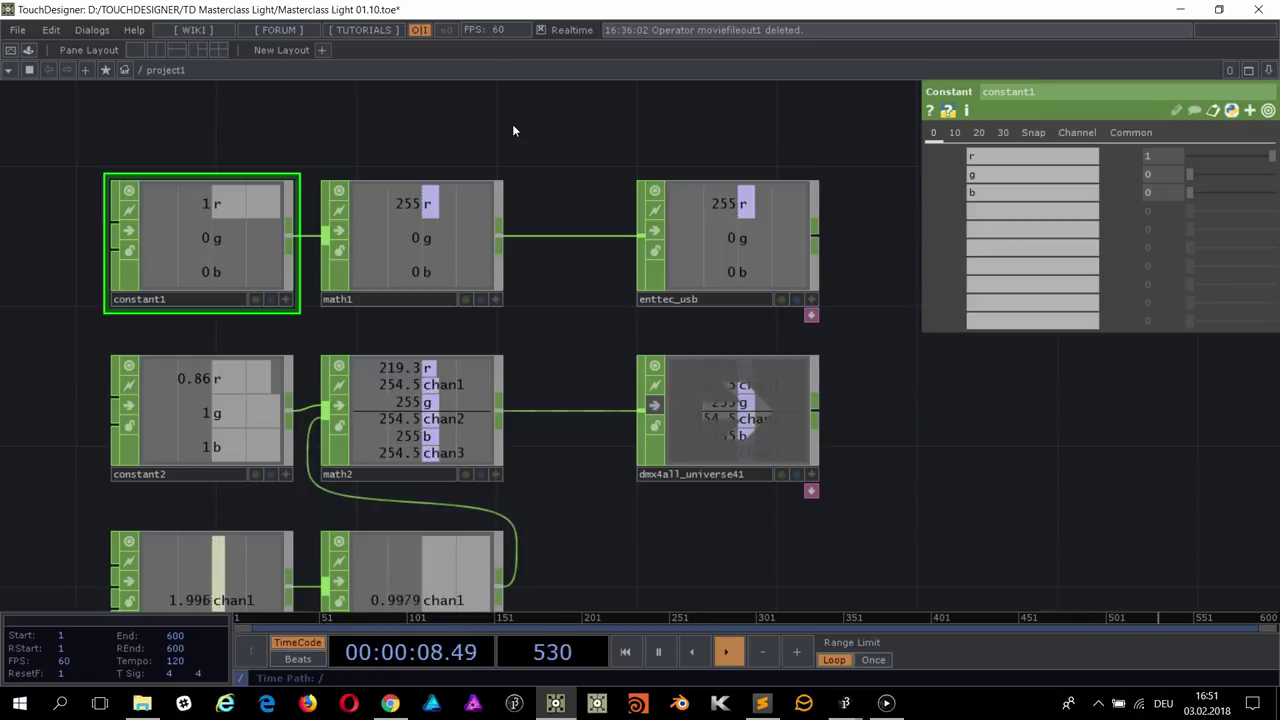
drag(436, 145, 486, 131)
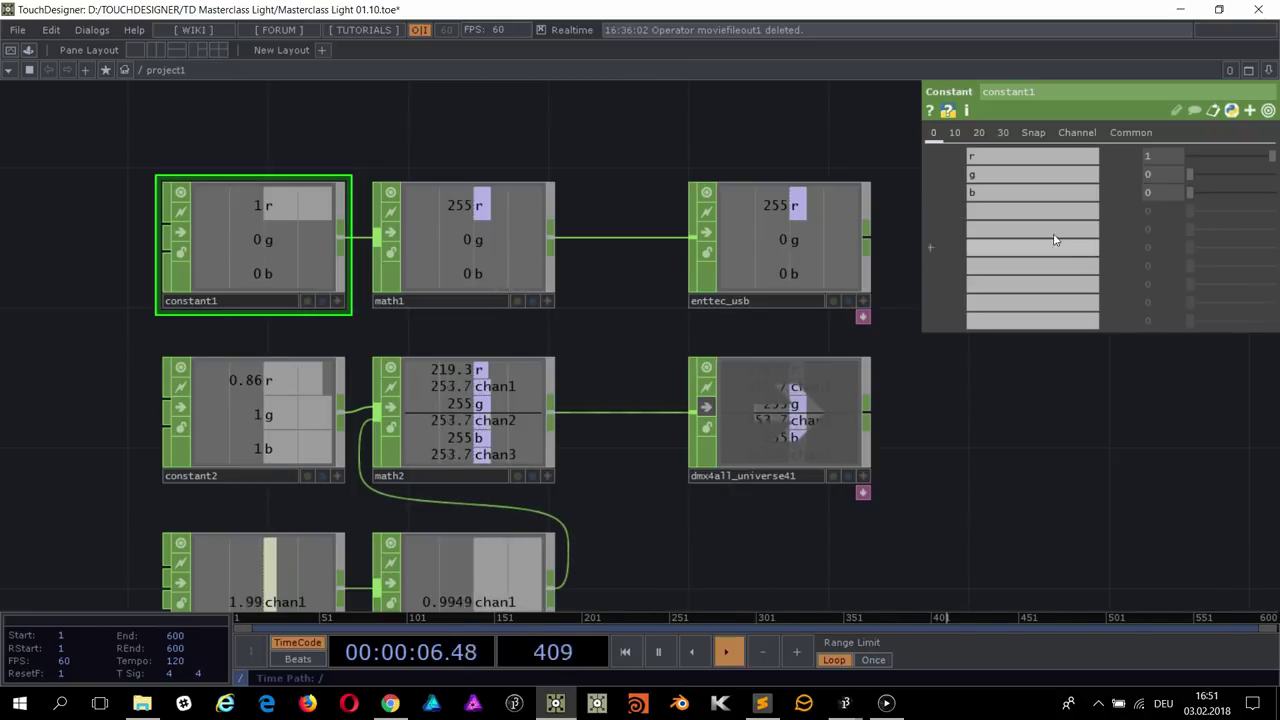
drag(250, 245, 297, 264)
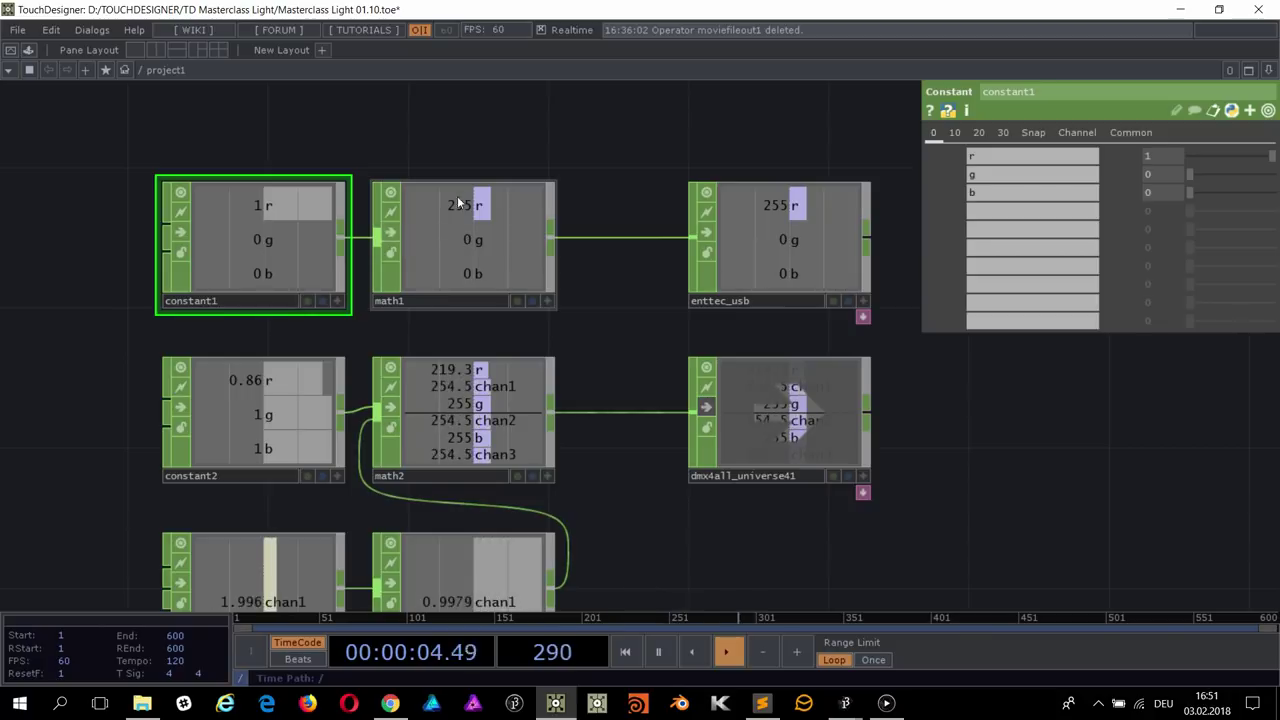
Step: Move math1 to midway between constant1 and enttec_usb, and pause the timeline while examining its Range parameters
drag(457, 206, 487, 209)
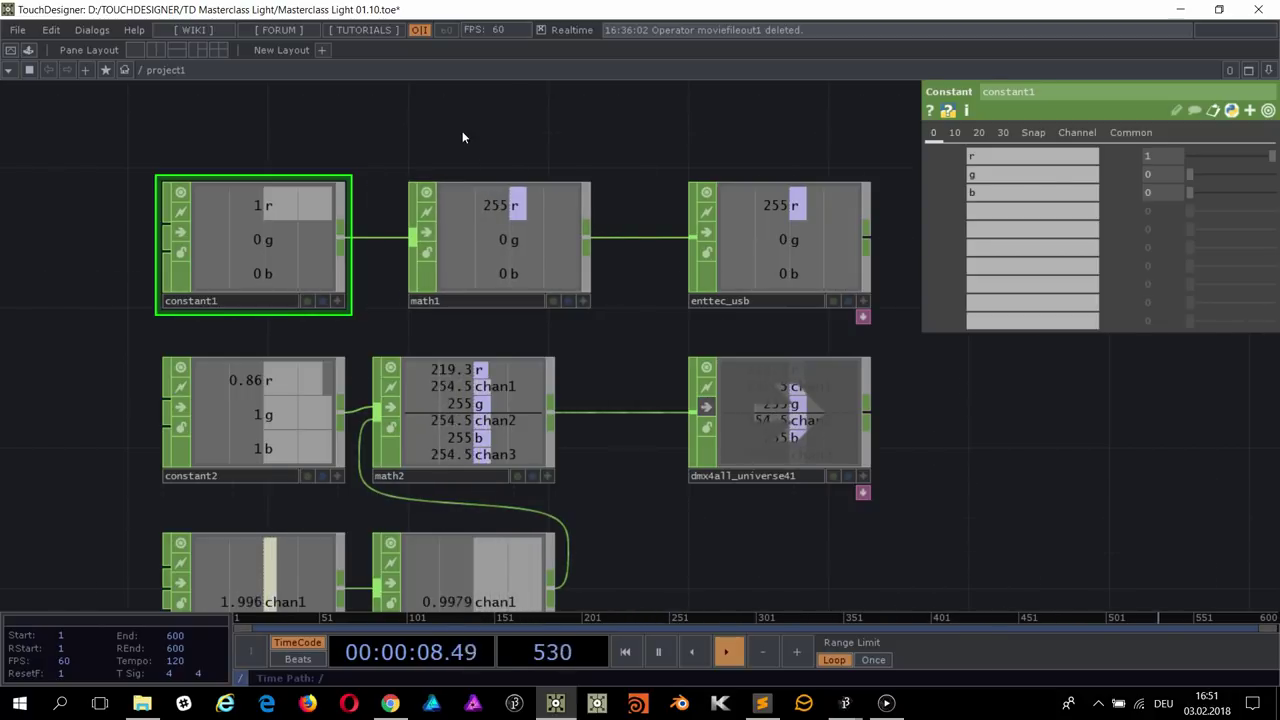
click(538, 247)
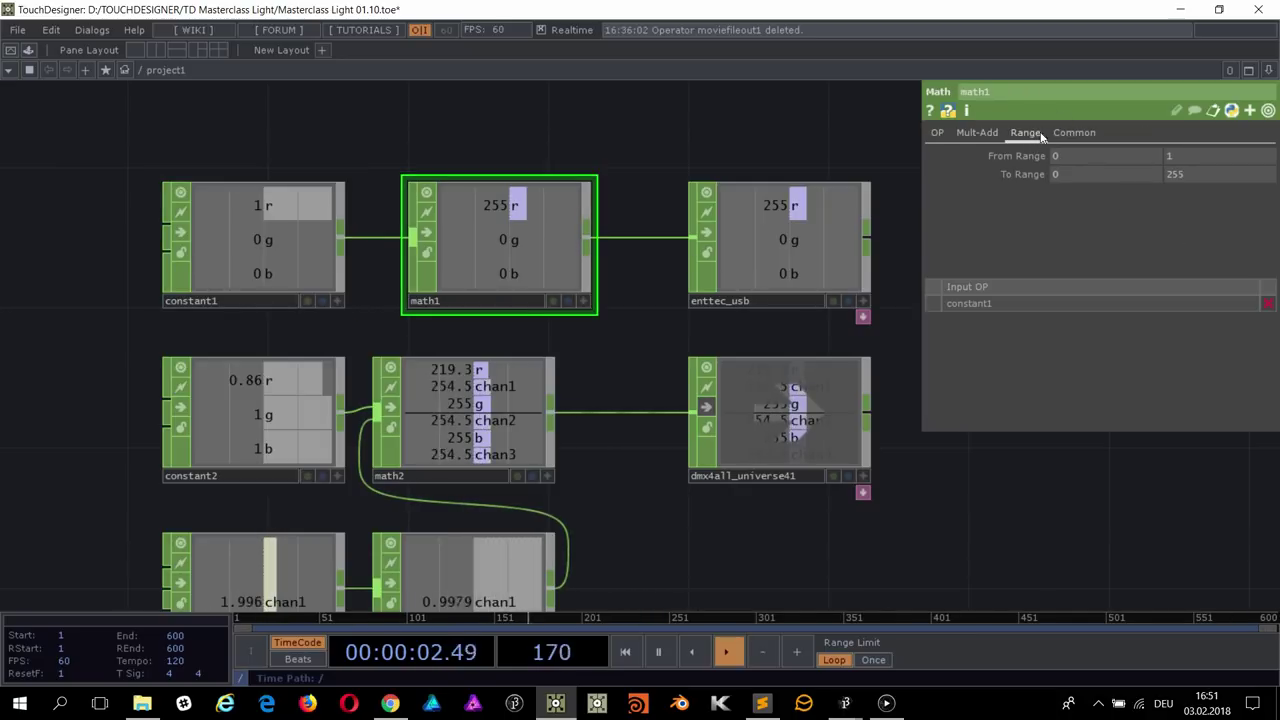
click(658, 652)
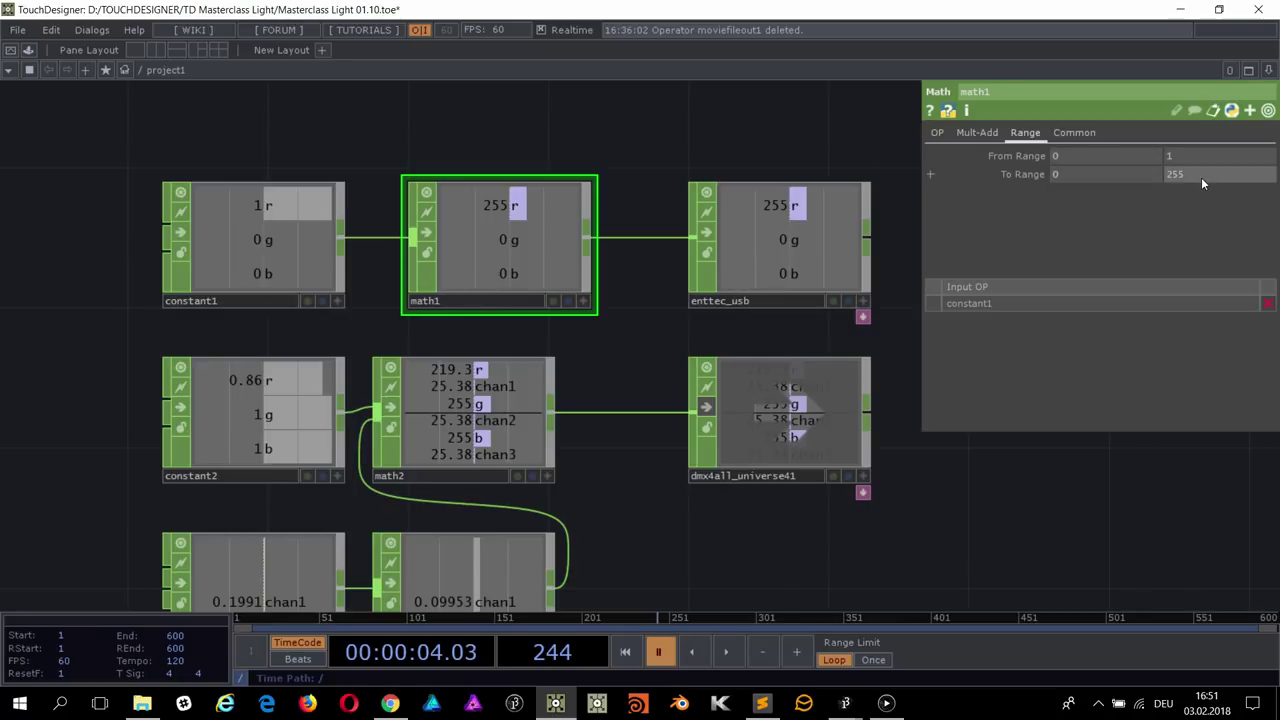
drag(526, 244, 484, 242)
Step: Try an r channel value of 255 in constant1
click(250, 225)
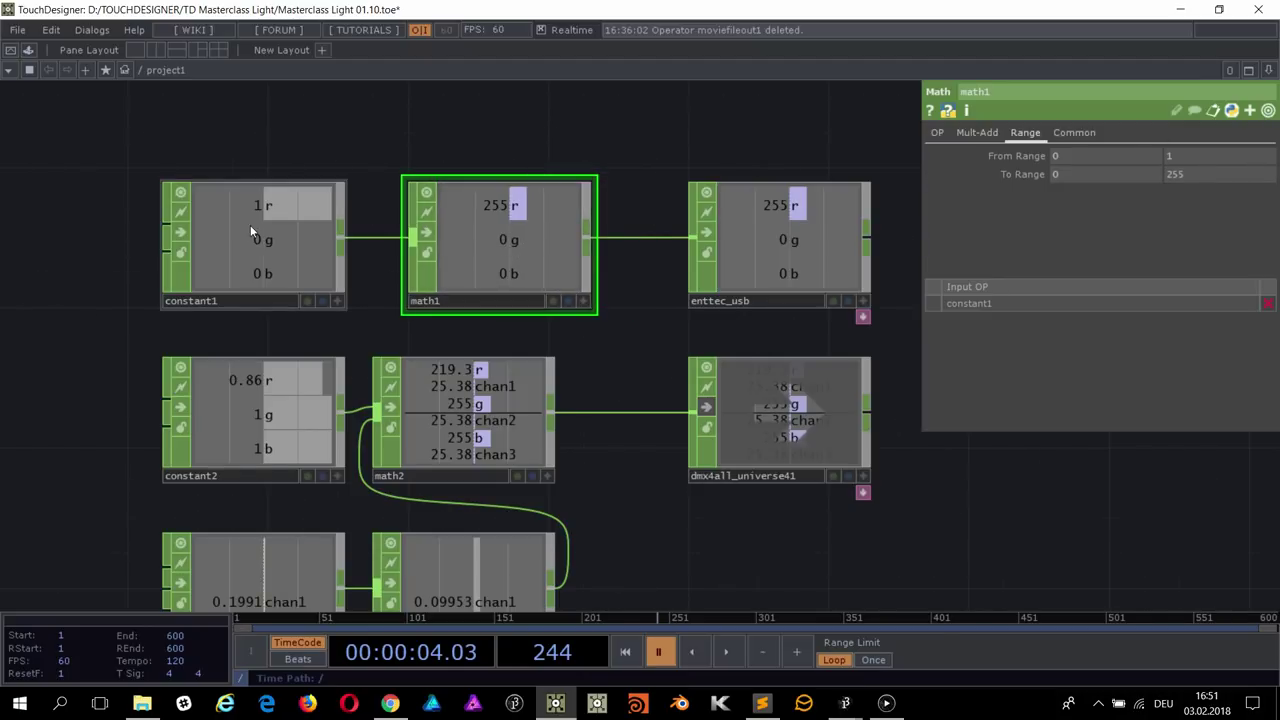
drag(1218, 156, 1152, 158)
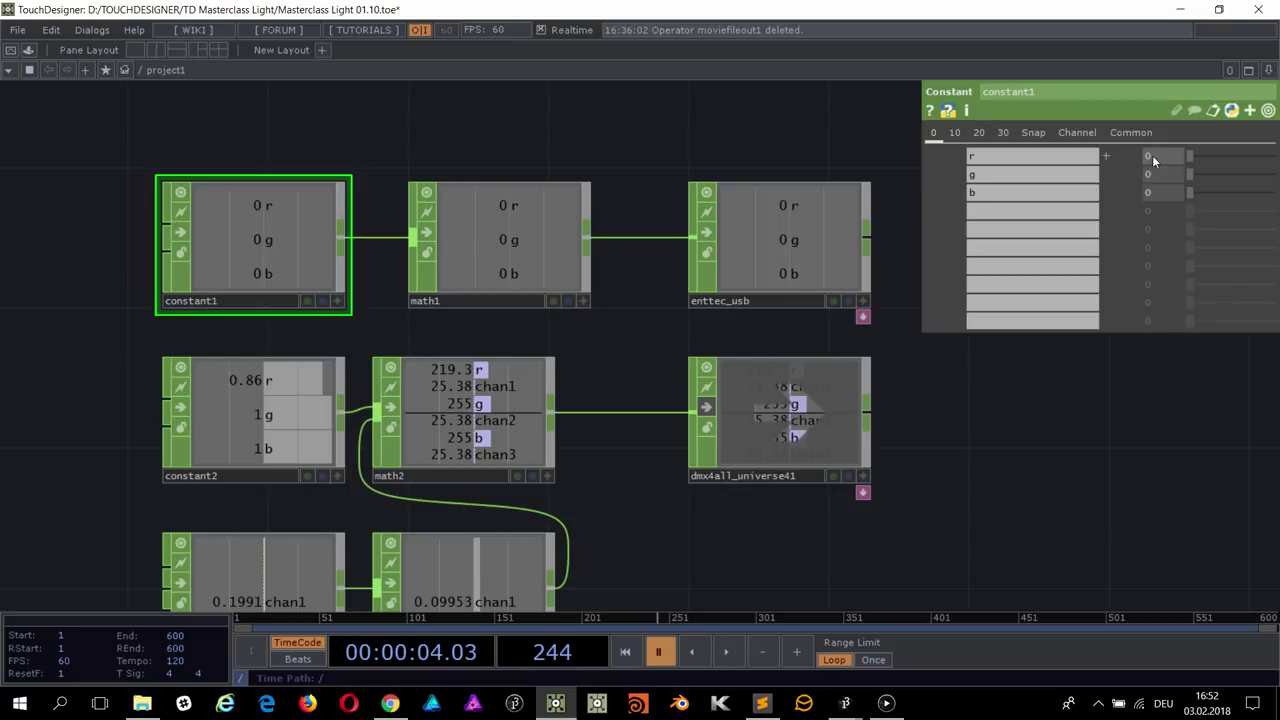
text(255)
key(Return)
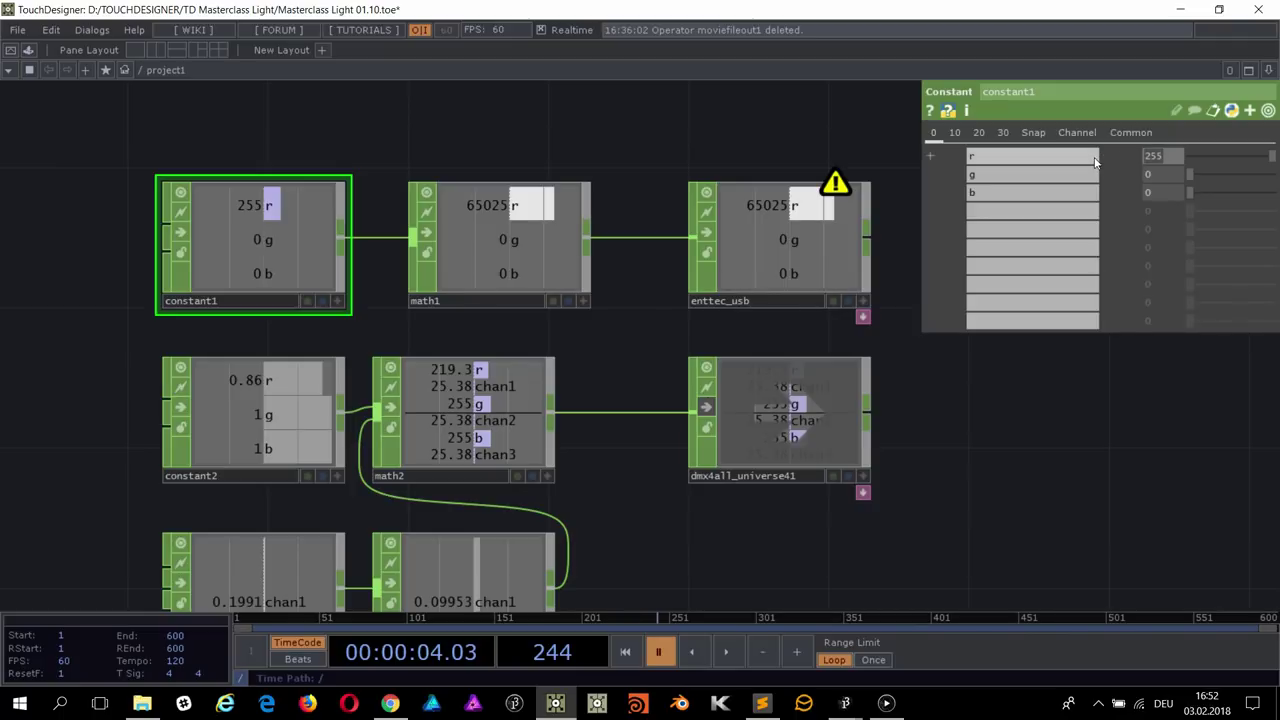
Step: Set the r, g and b channels of constant1 to 1
mouse_move(1268, 156)
mouse_down()
mouse_move(1176, 160)
mouse_move(1270, 157)
mouse_up()
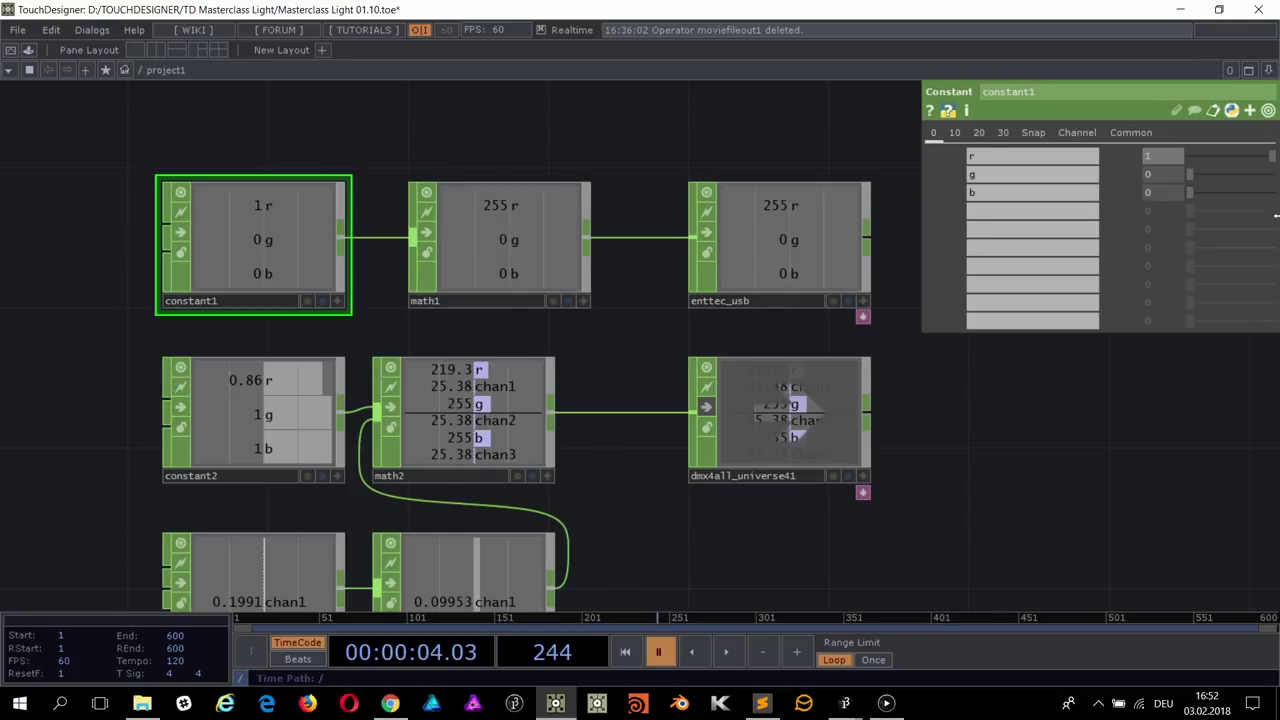
drag(1208, 177, 1270, 175)
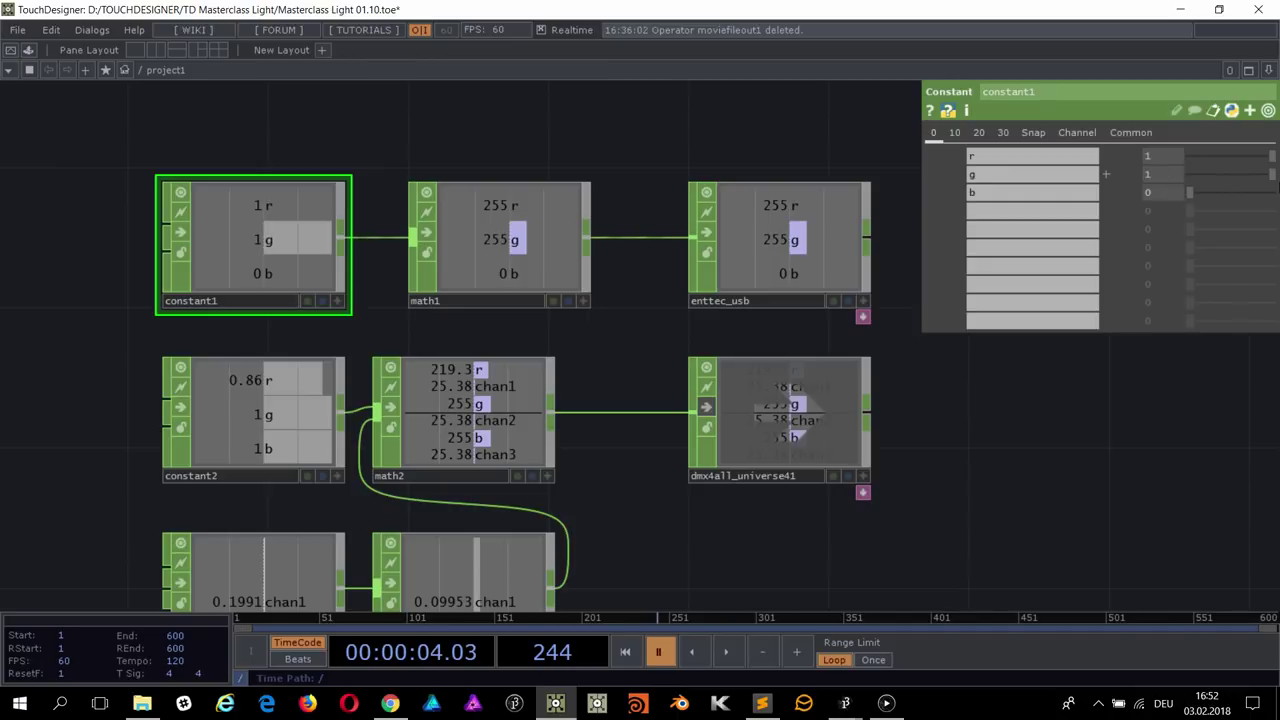
drag(1190, 192, 1277, 210)
Step: Review the Interface options of the enttec_usb DMX Out operator, keeping Enttec USB Pro
drag(983, 489, 832, 477)
click(718, 215)
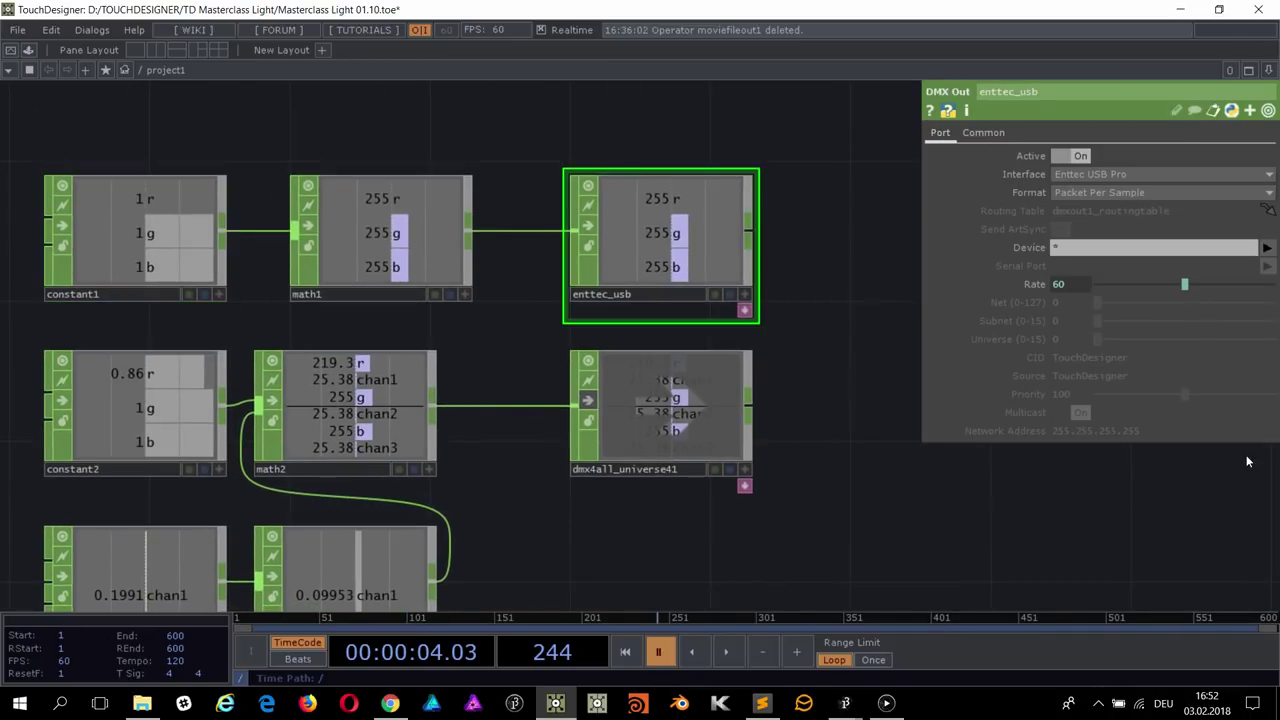
click(1117, 173)
click(1116, 167)
click(1117, 168)
click(1109, 205)
drag(819, 190, 882, 172)
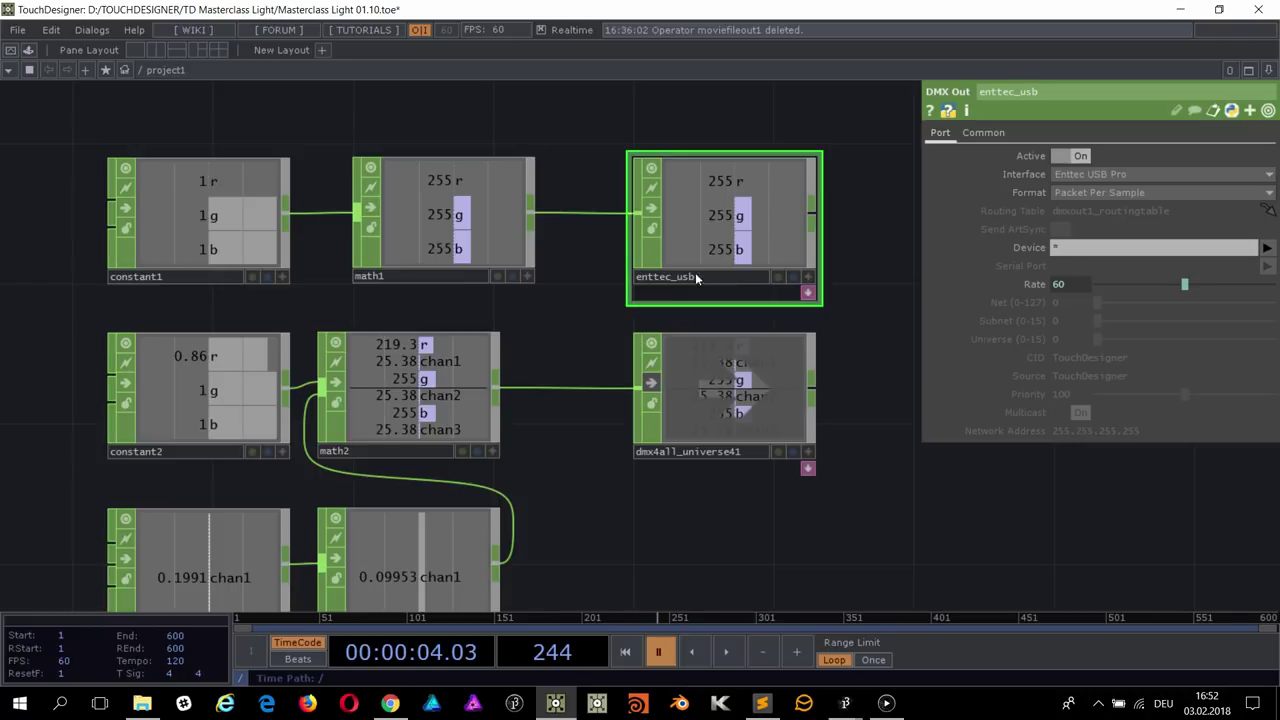
Step: Align math2 beneath math1, and inspect the parameters of constant2, math2 and dmx4all_universe41
middle_drag(585, 434, 599, 372)
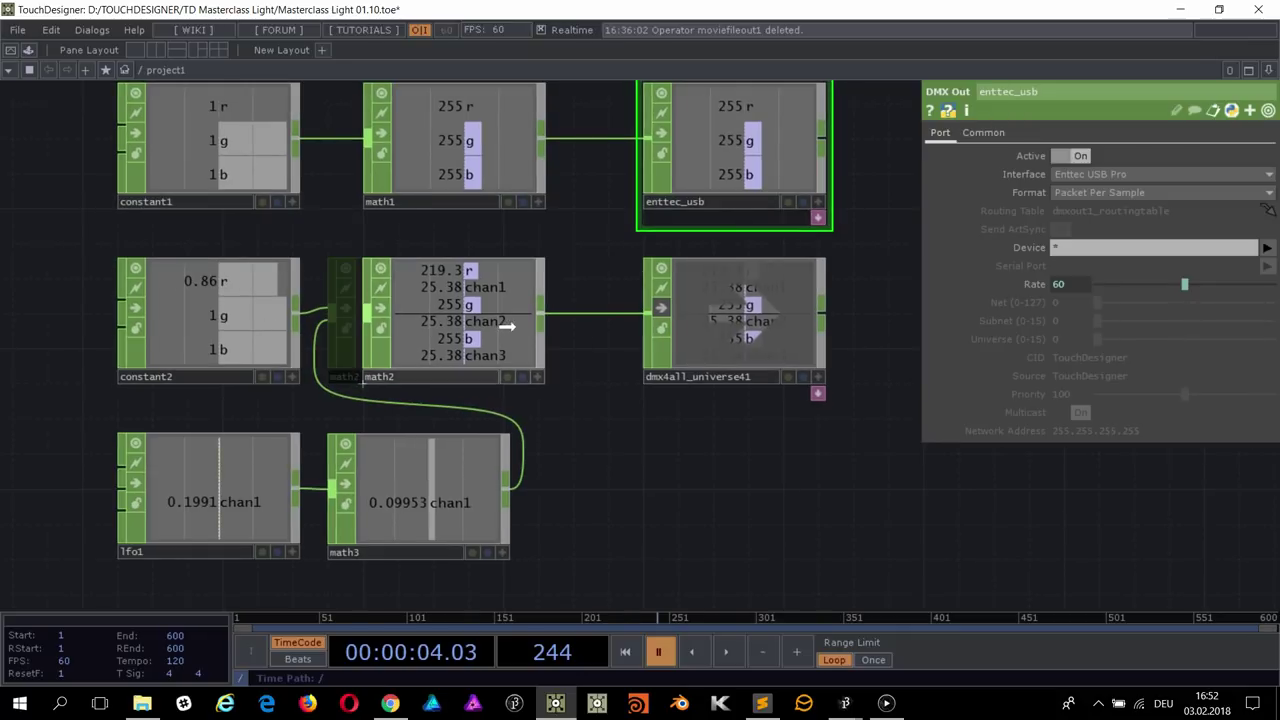
drag(470, 330, 505, 330)
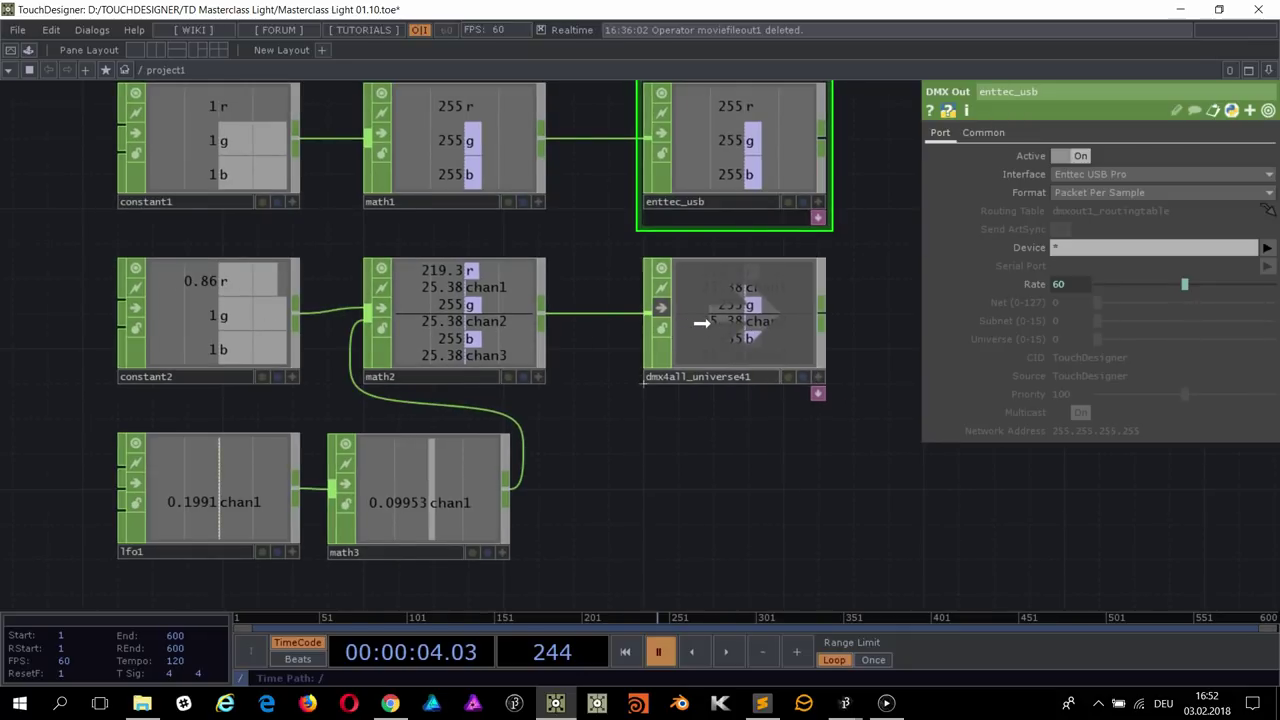
click(172, 349)
click(420, 315)
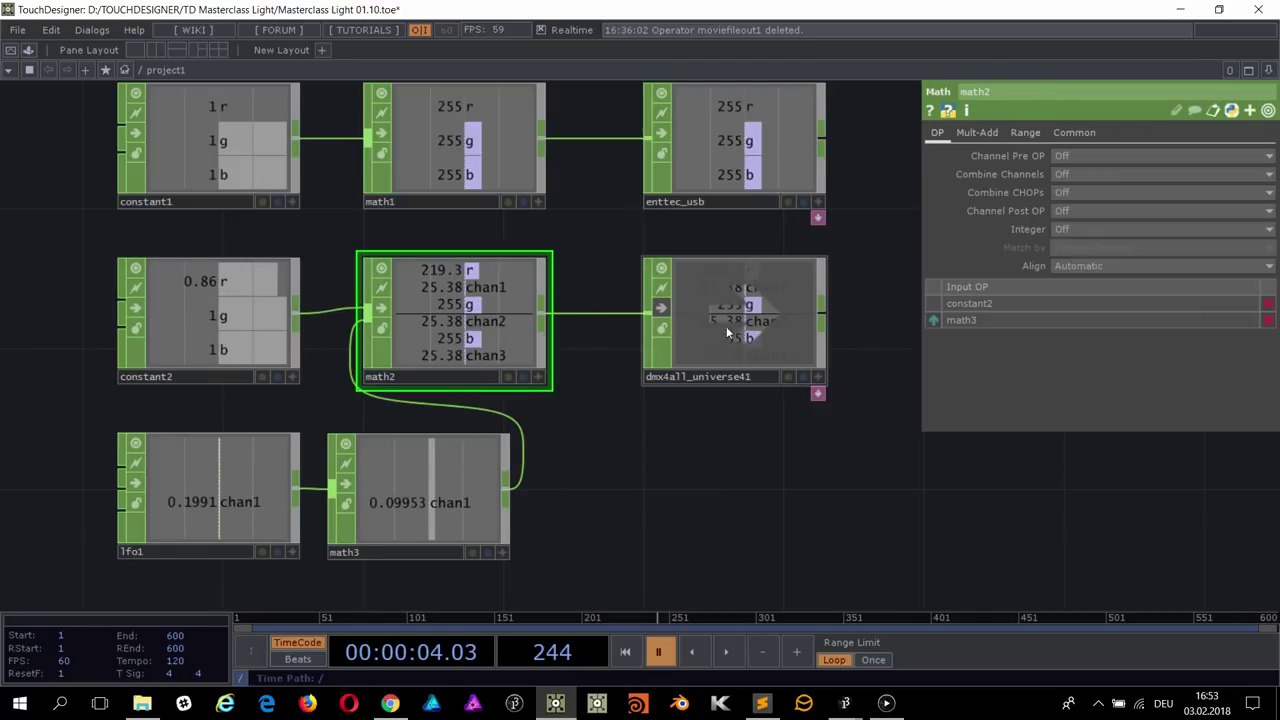
click(690, 325)
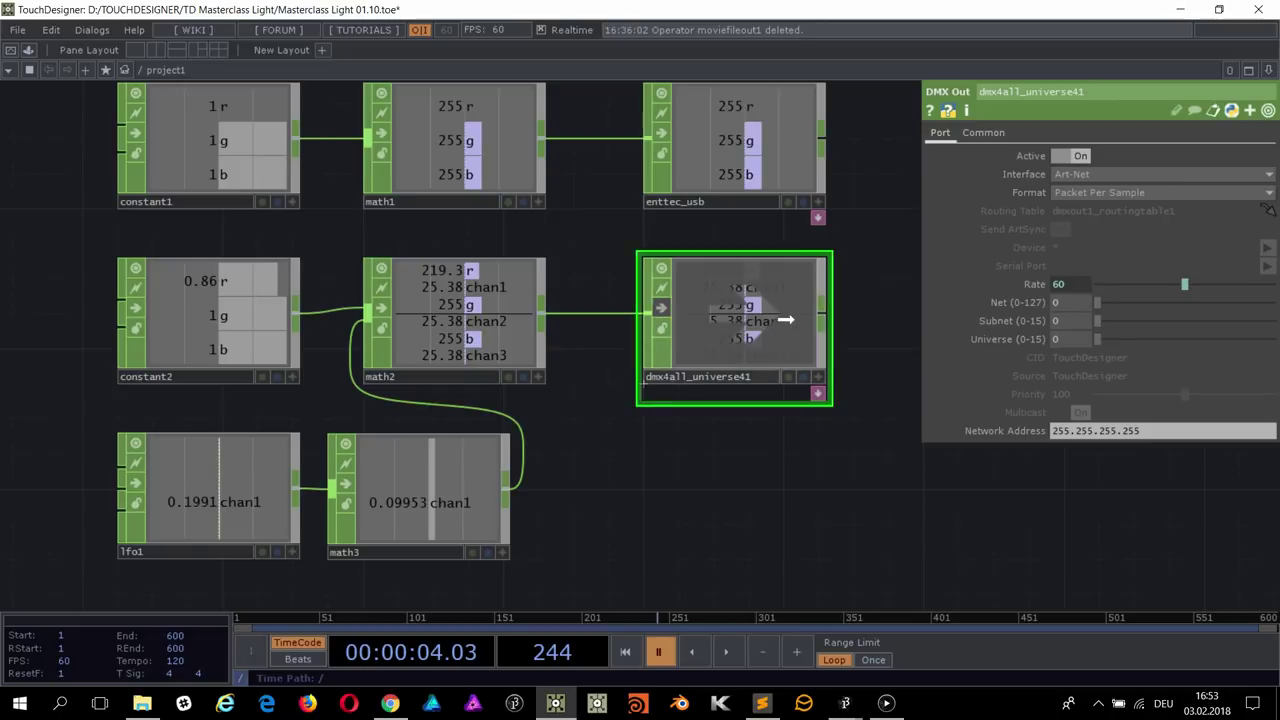
mouse_move(446, 319)
mouse_down()
mouse_move(481, 319)
mouse_move(446, 319)
mouse_up()
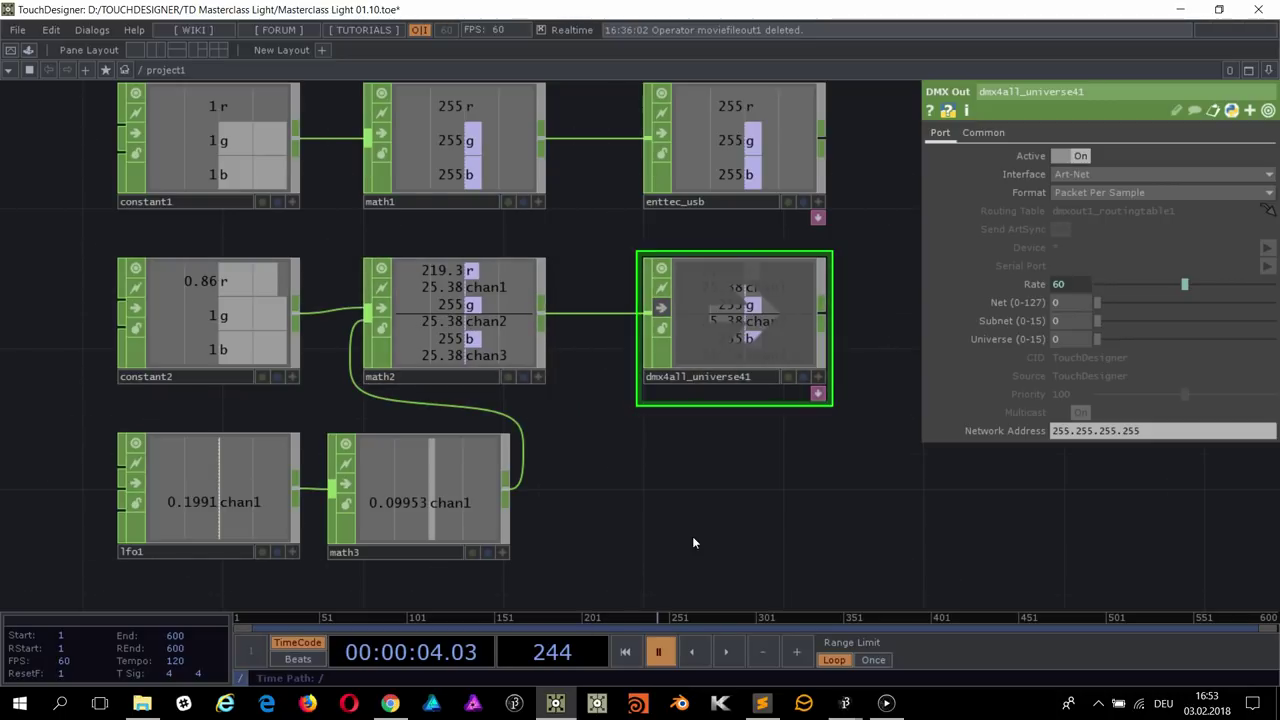
click(204, 330)
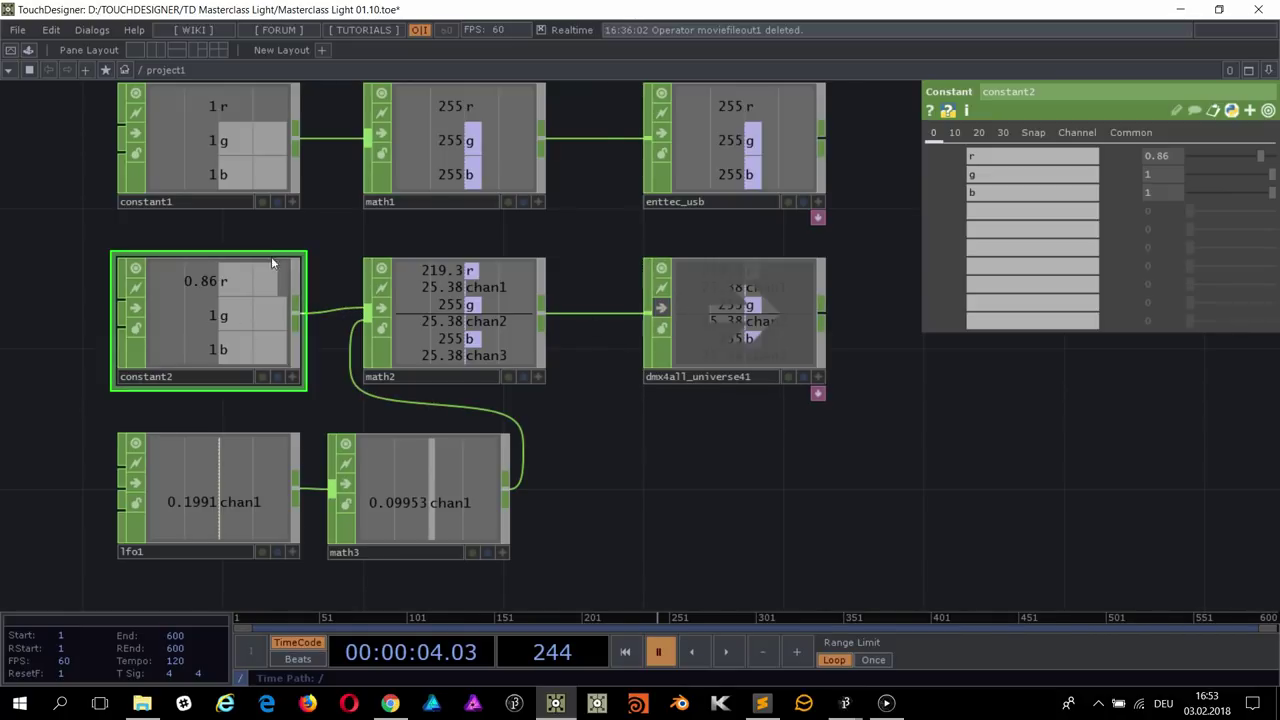
Step: Resume timeline playback and choose Art-Net as the Interface of dmx4all_universe41
click(729, 652)
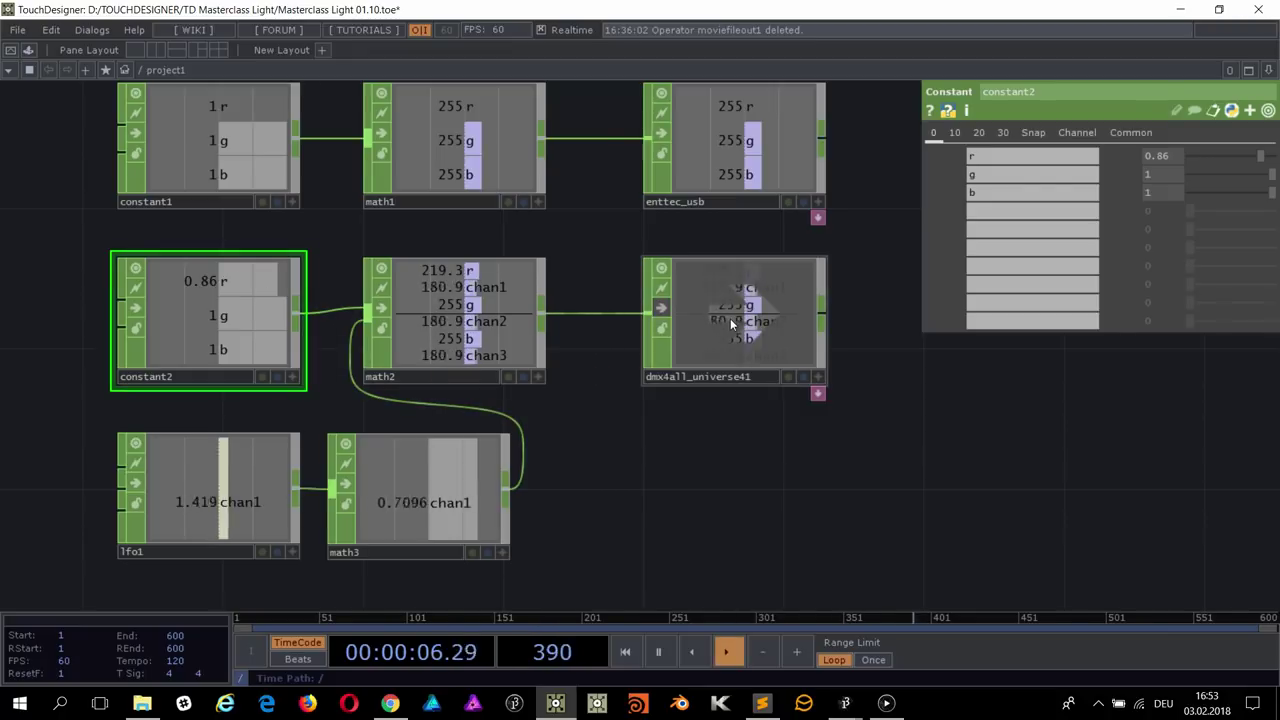
click(668, 311)
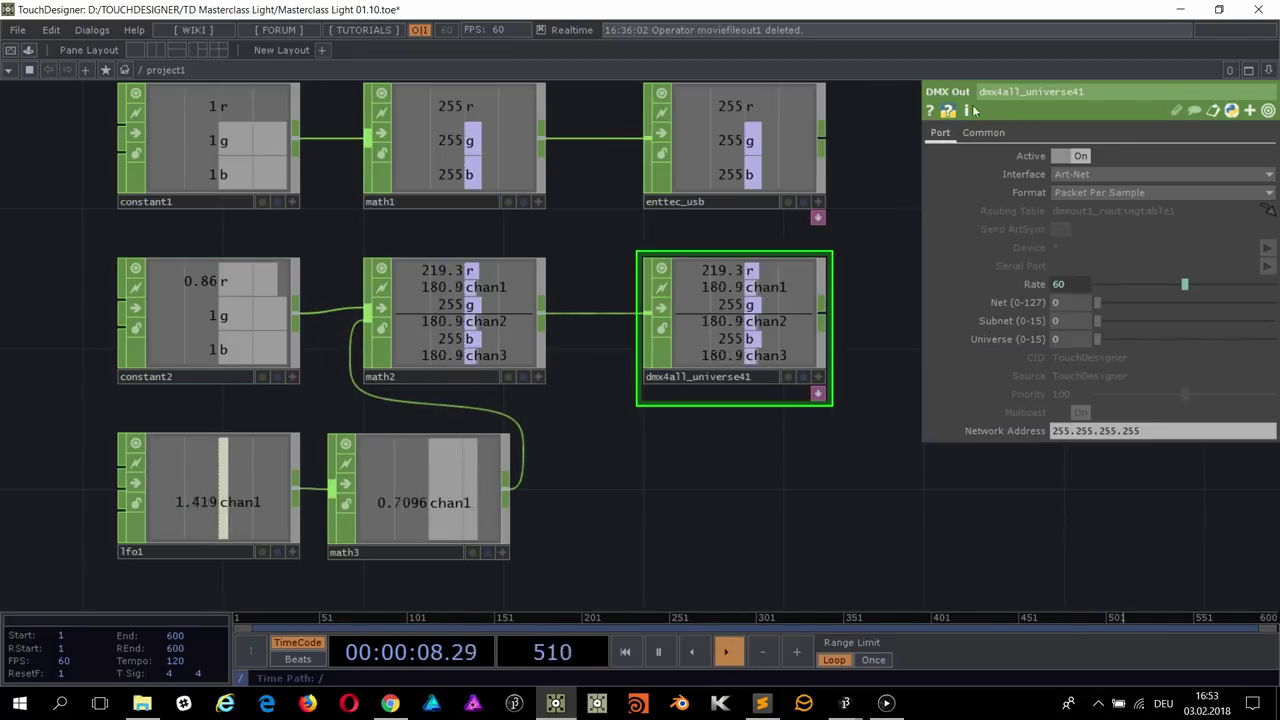
click(1085, 174)
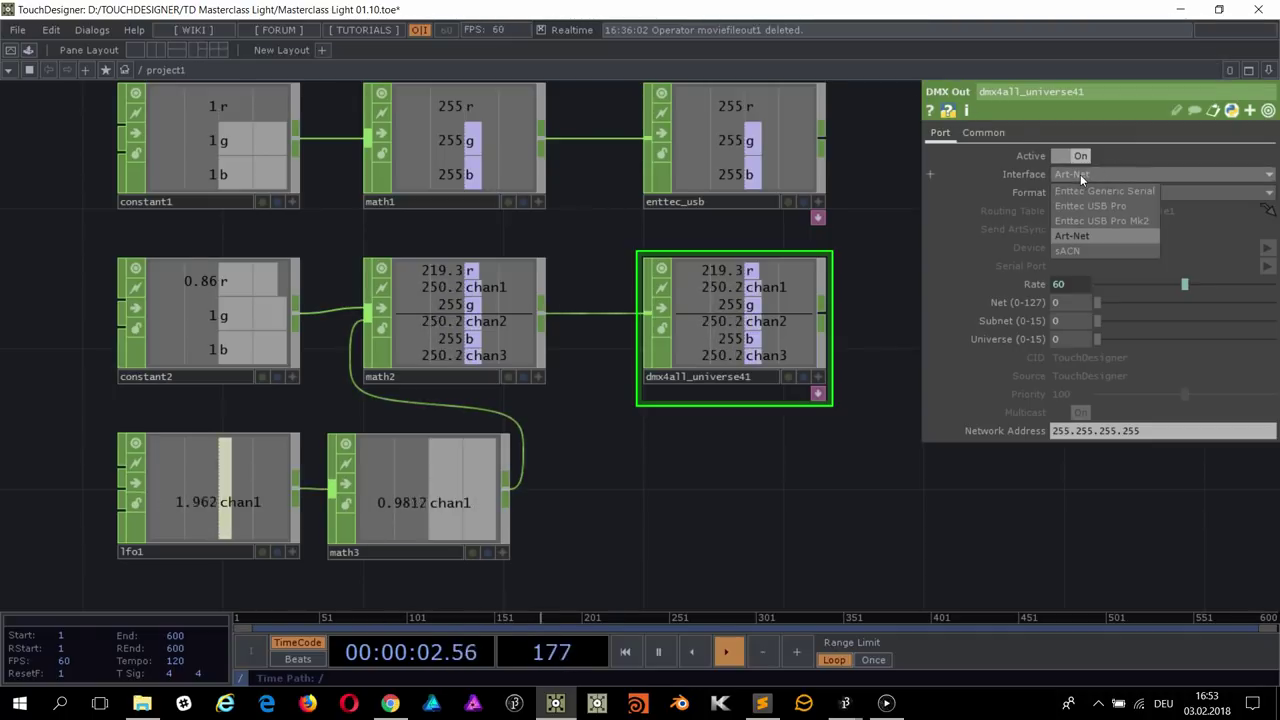
click(1107, 237)
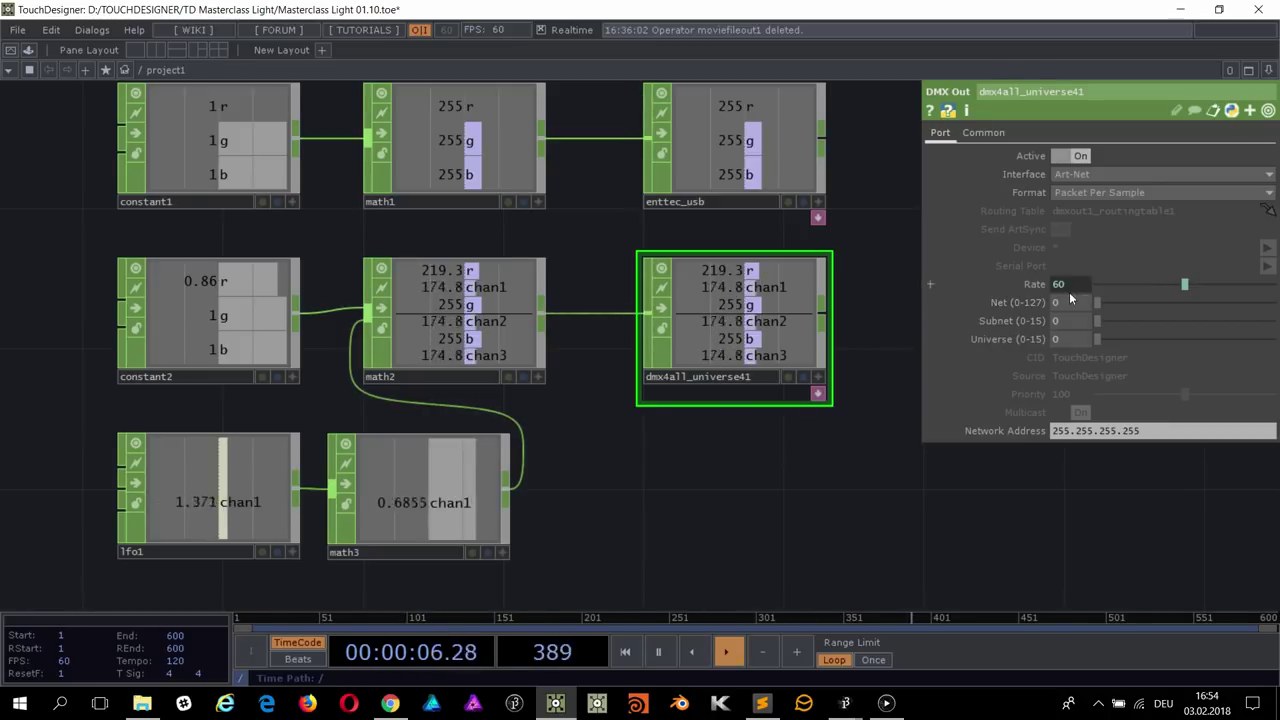
Step: Set the Universe of dmx4all_universe41 to 1 and highlight its Network Address for review
drag(1105, 344, 1110, 339)
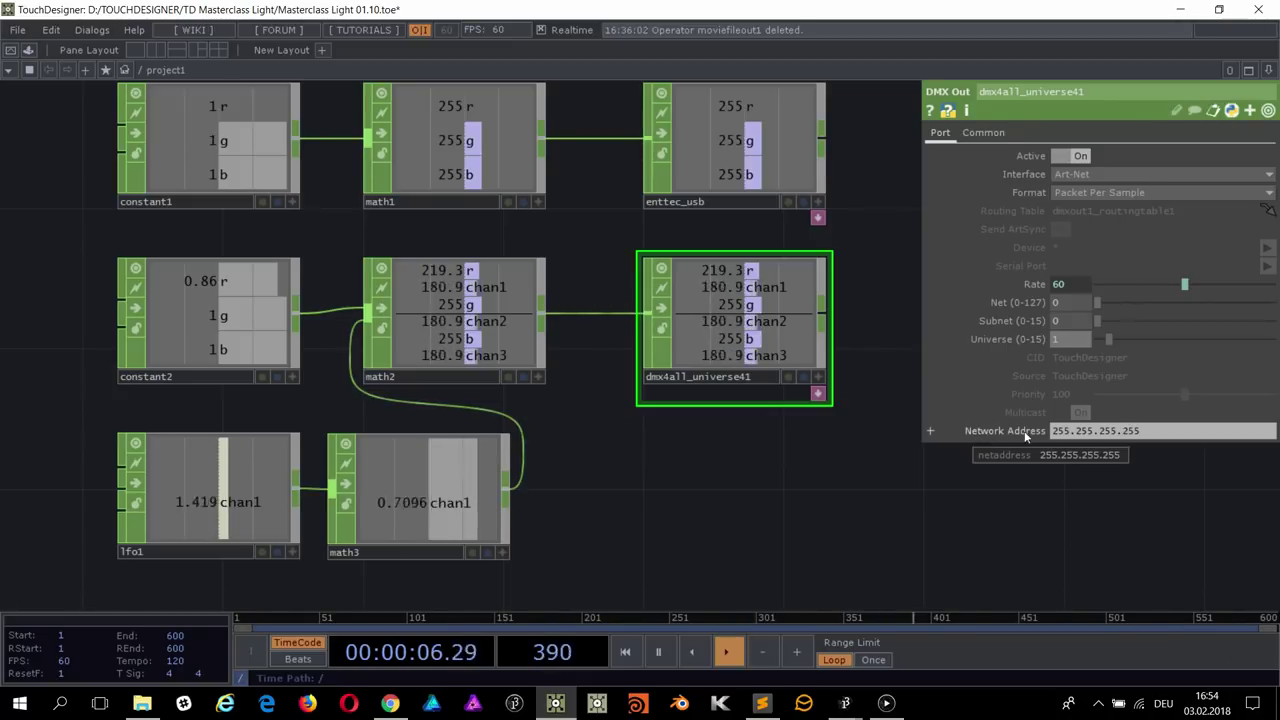
drag(1163, 432, 1036, 431)
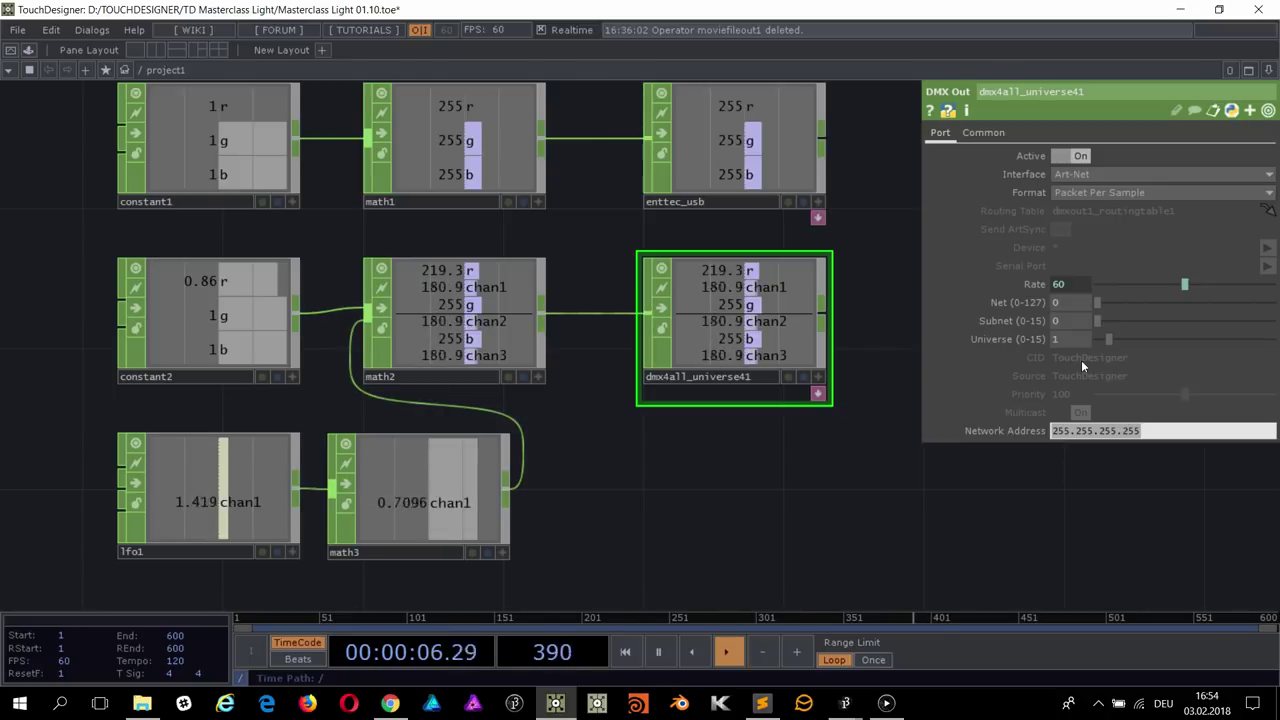
click(1148, 435)
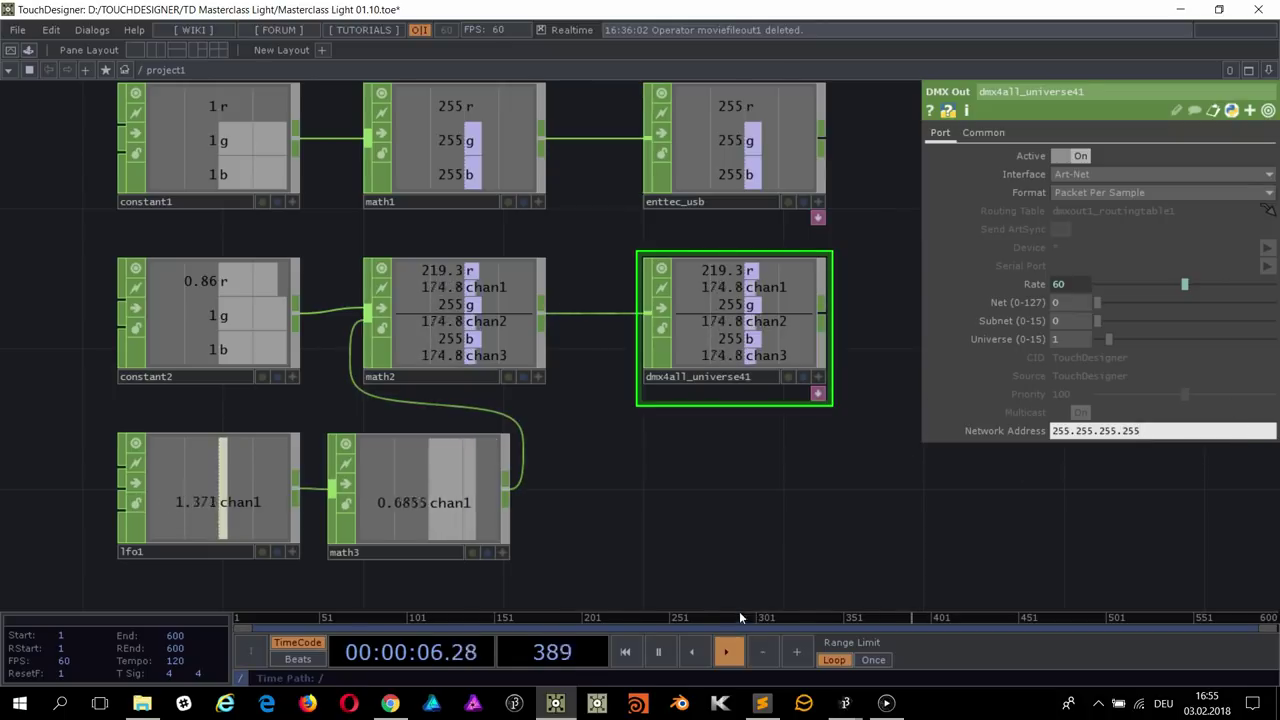
Step: Pause the timeline and bring the constant3 and syphonspoutout1 chain into view
click(659, 652)
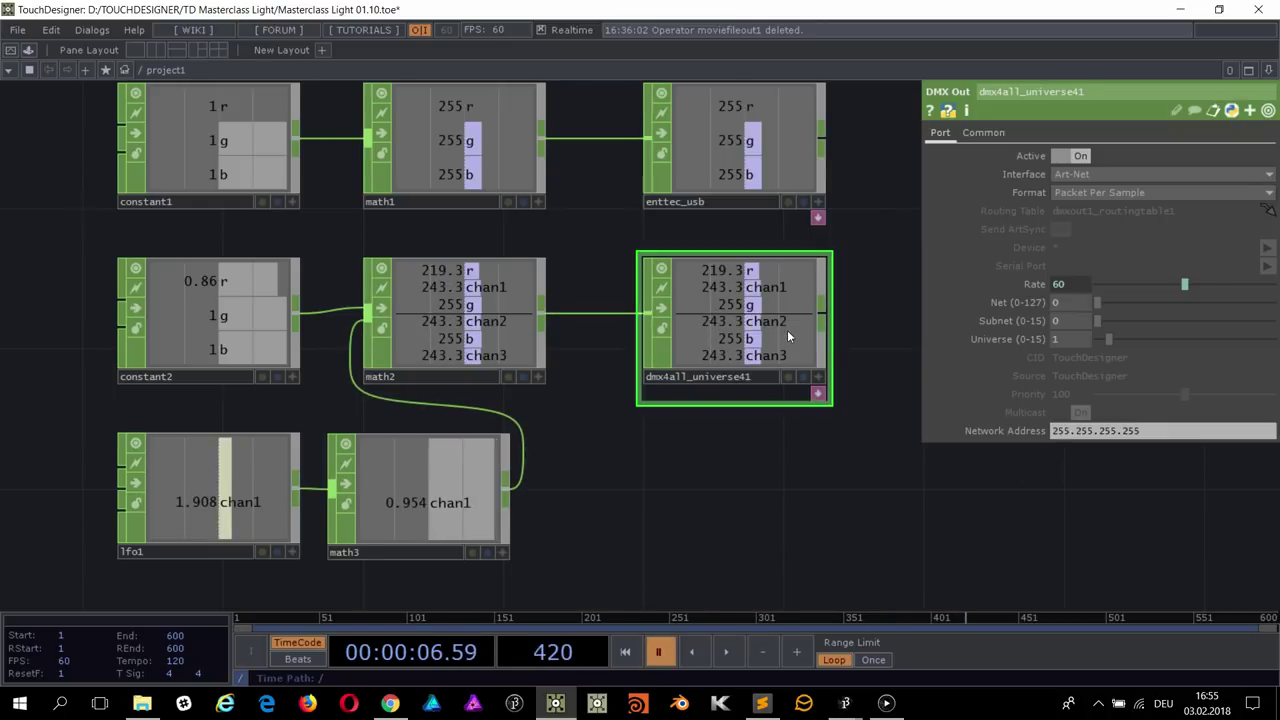
scroll(743, 458, down, 3)
drag(743, 477, 725, 110)
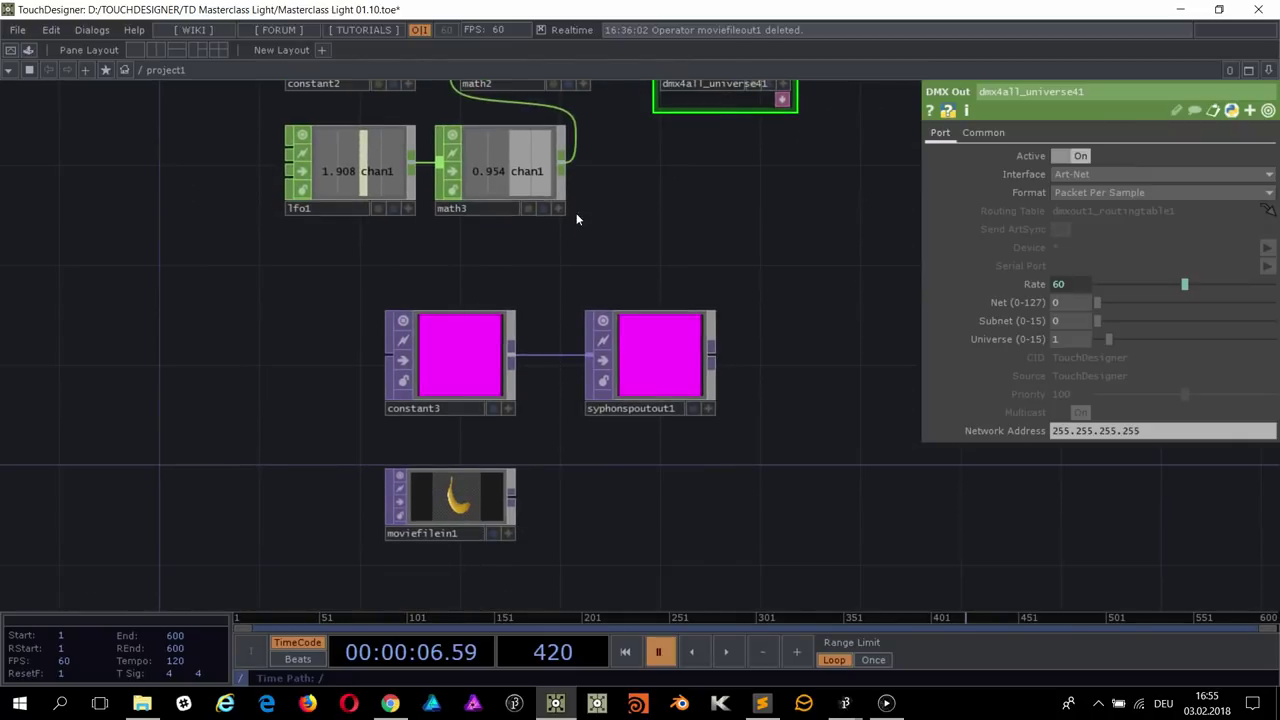
Step: Try sACN as the Interface of dmx4all_universe41 and restore it to Art-Net
drag(294, 290, 678, 287)
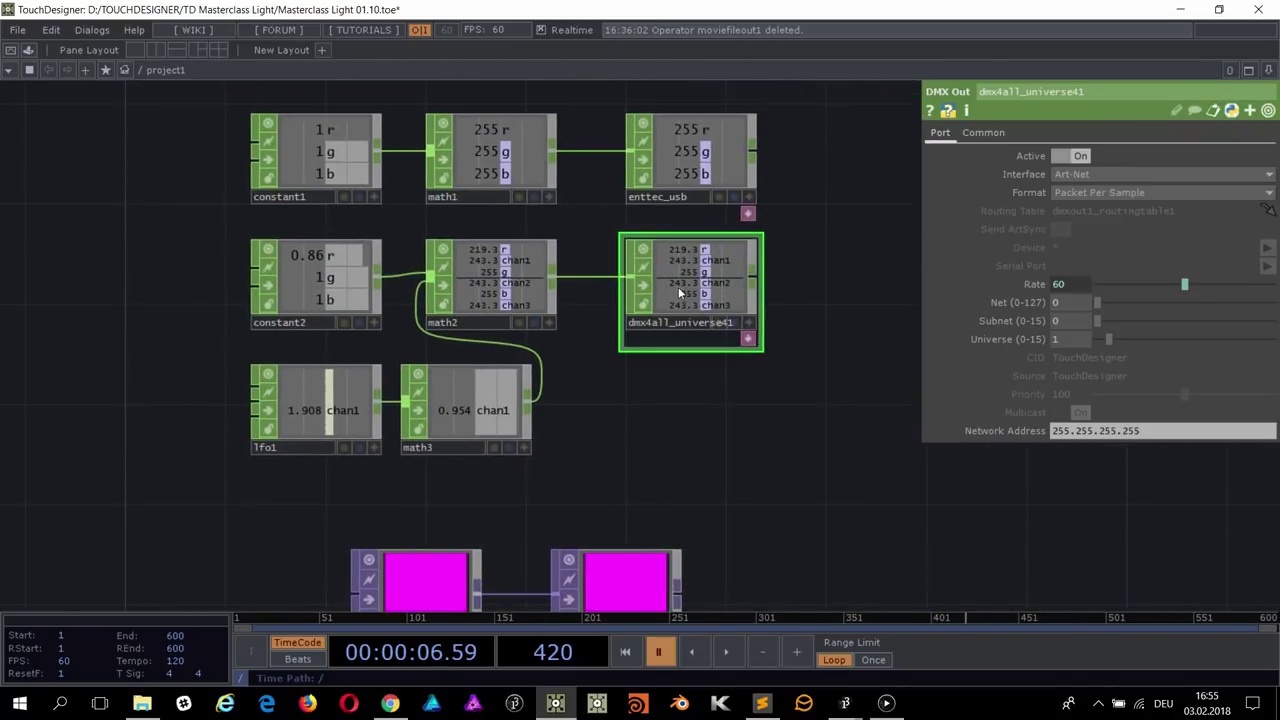
click(1126, 176)
click(1102, 251)
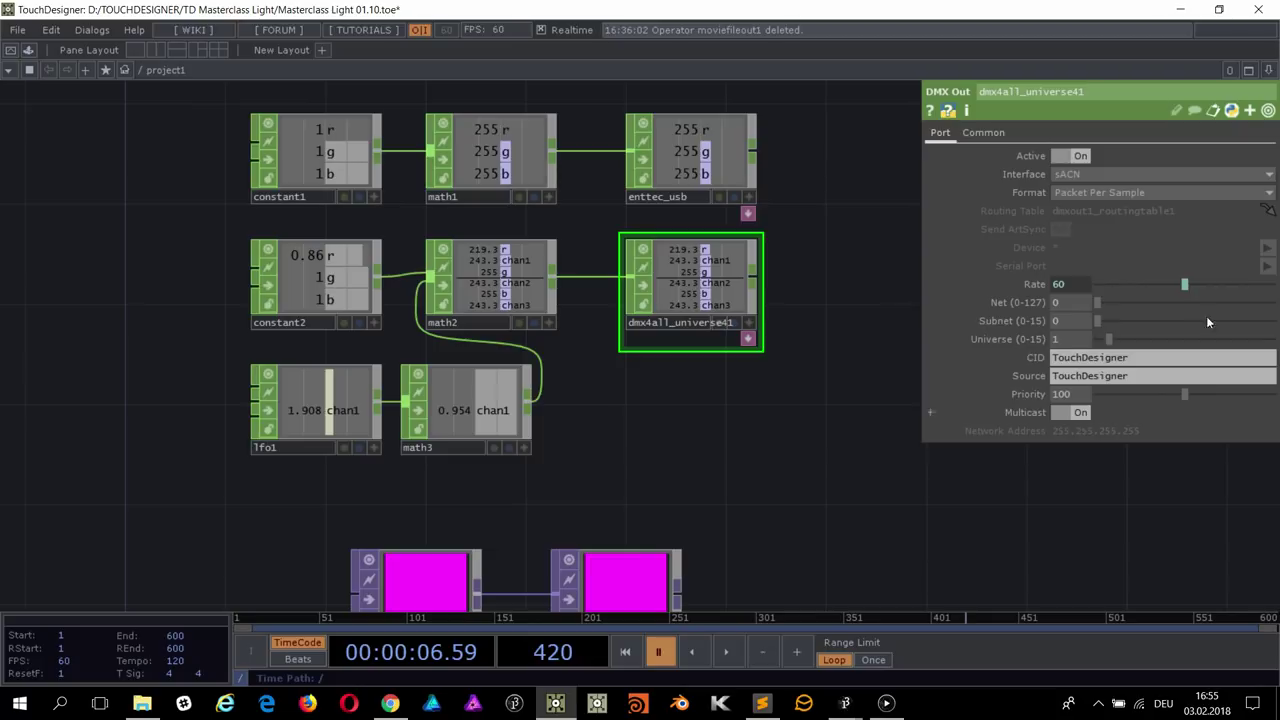
click(1088, 174)
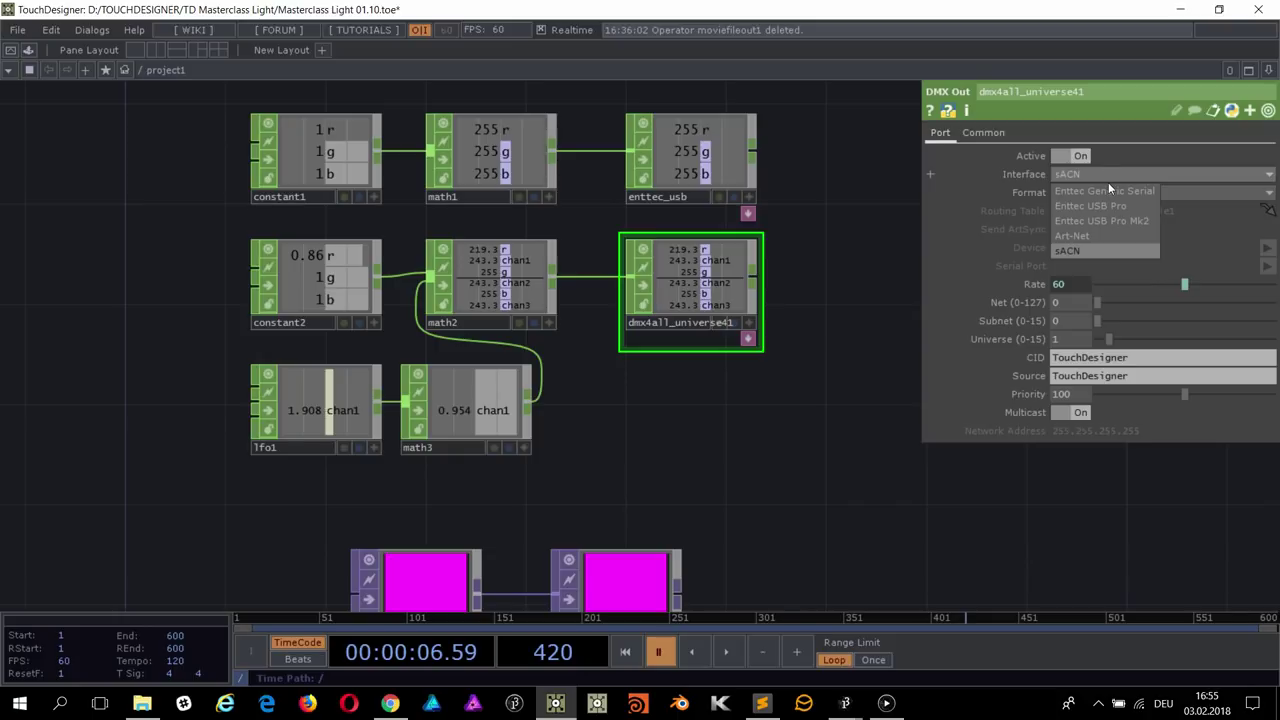
click(1100, 237)
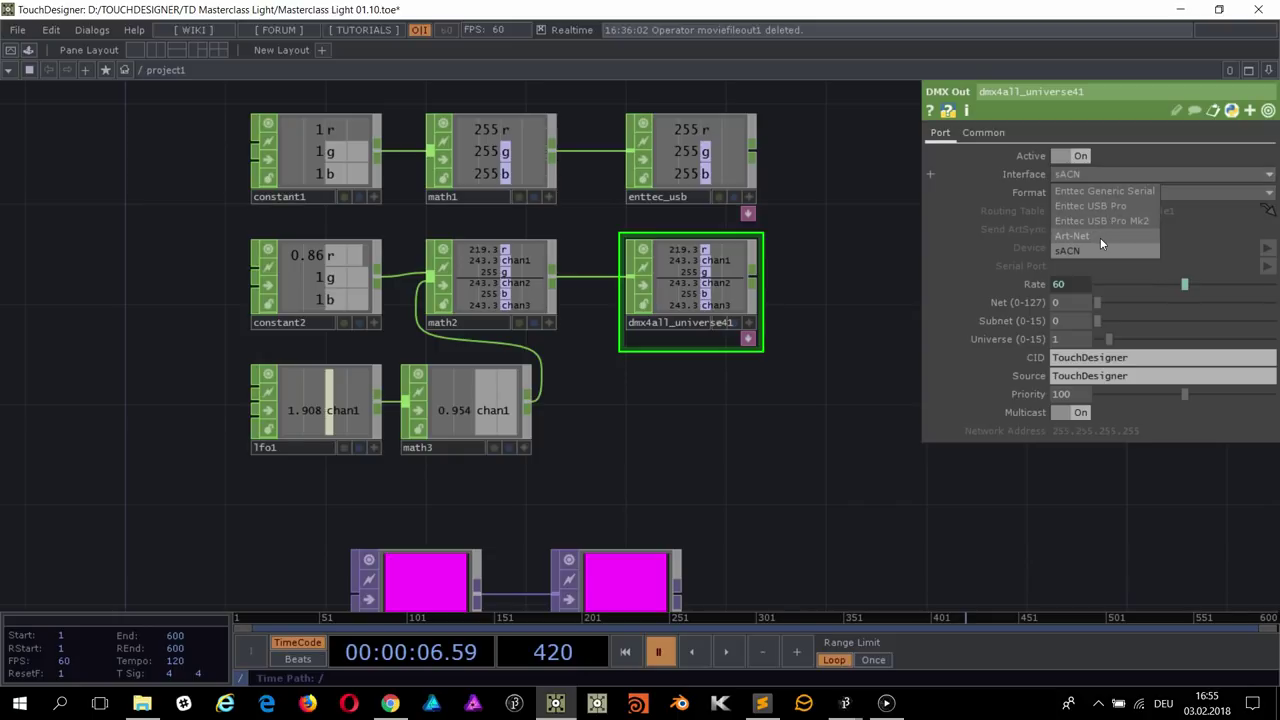
Step: Review the Enttec USB, Art-Net and Spout output chains across the network
scroll(790, 362, down, 5)
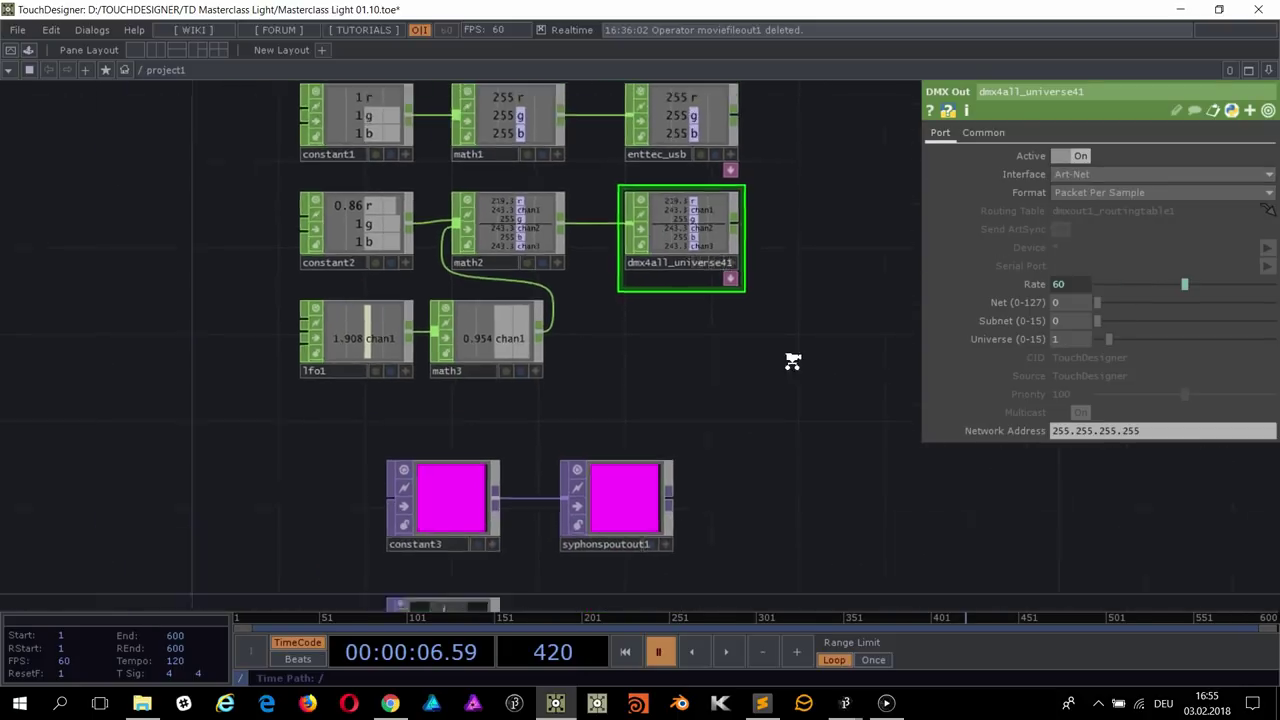
drag(774, 434, 712, 420)
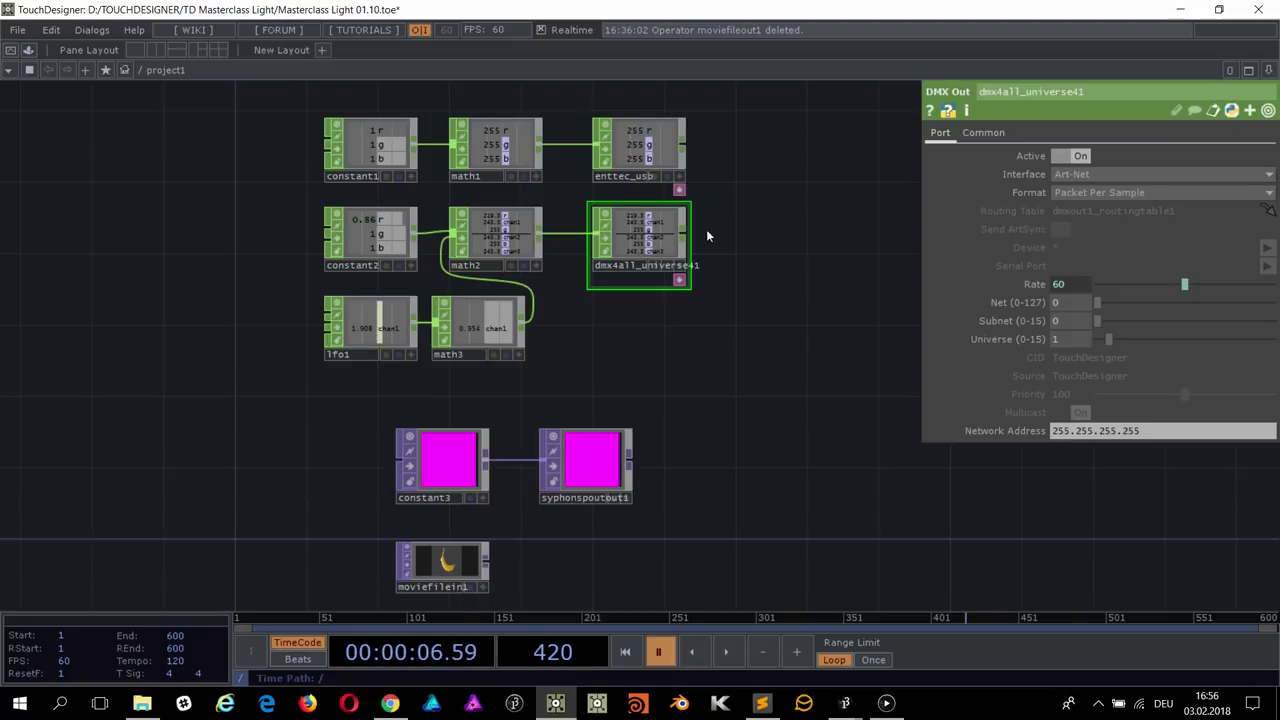
drag(743, 297, 785, 298)
drag(788, 226, 755, 375)
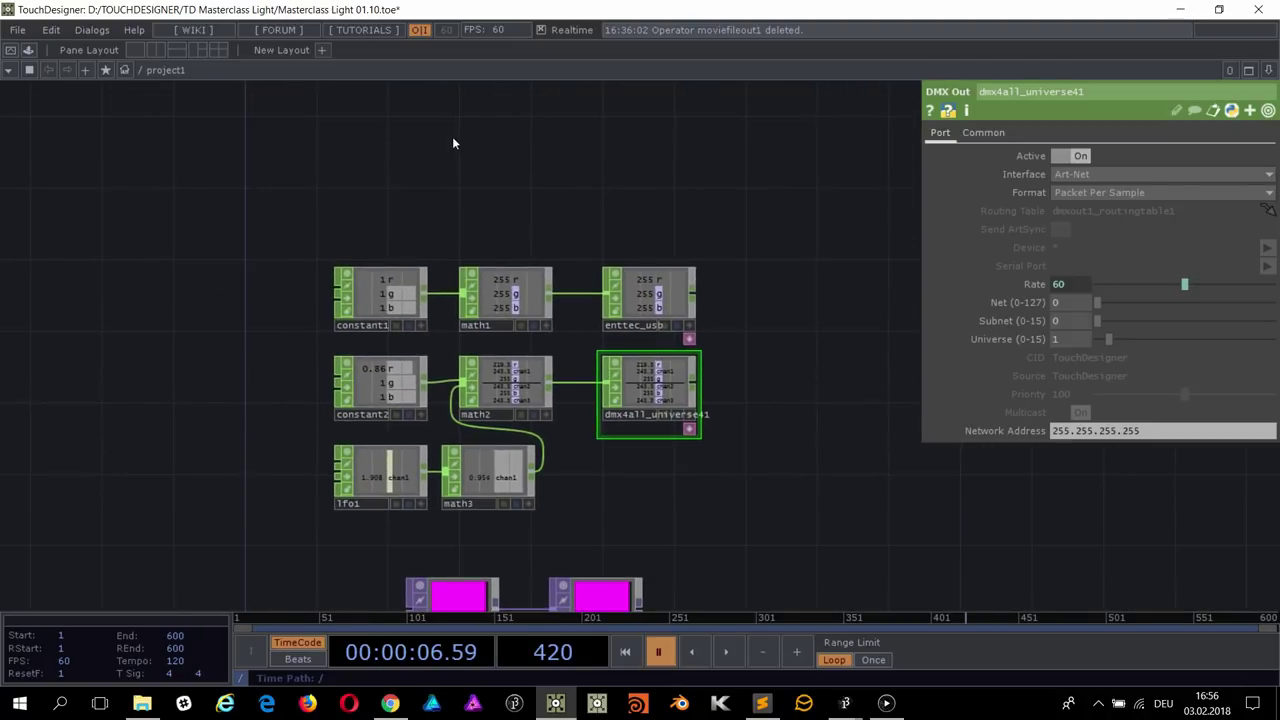
scroll(453, 137, up, 2)
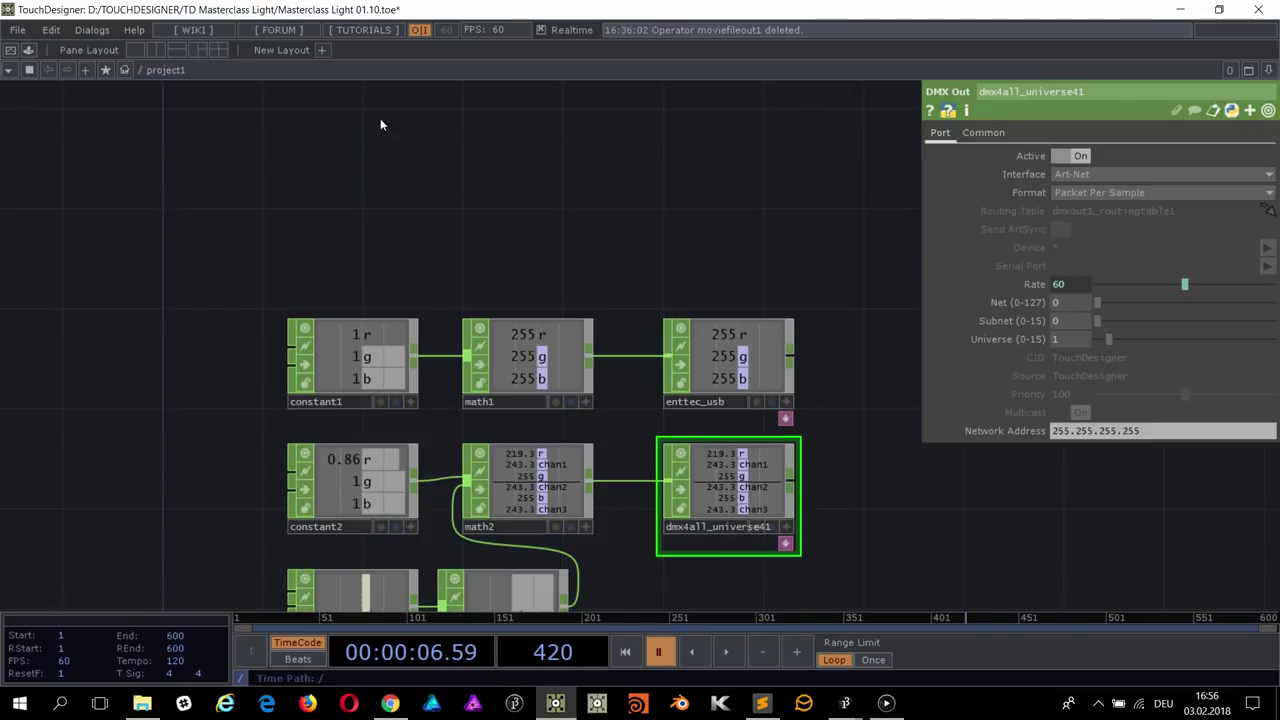
drag(425, 245, 380, 94)
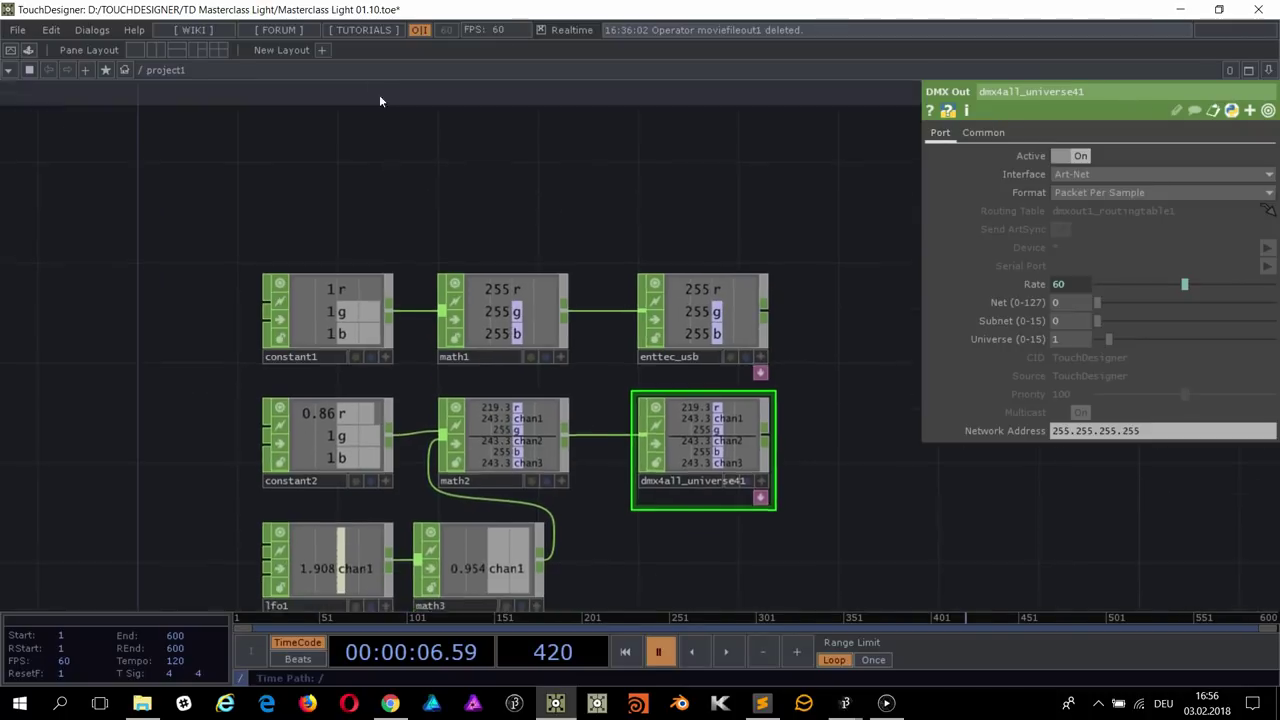
drag(663, 603, 650, 31)
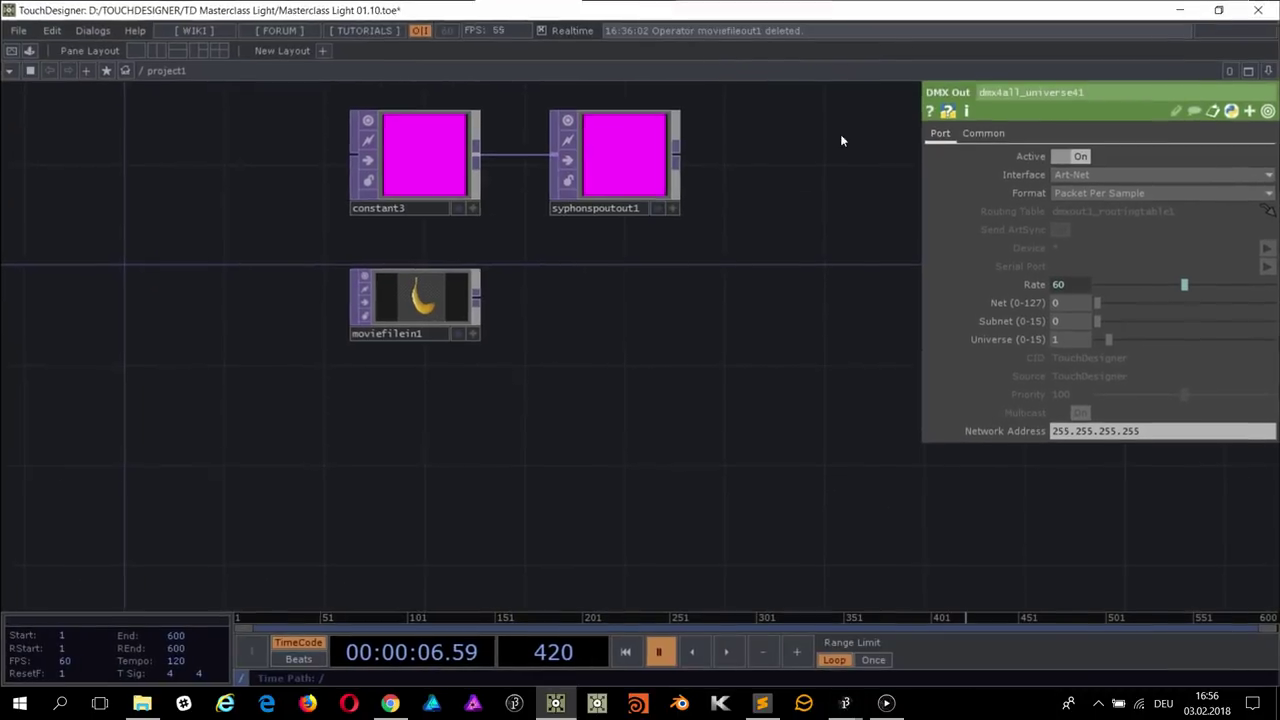
Step: Add a TOP to CHOP after moviefilein1, converting the banana image into channels
mouse_move(450, 300)
mouse_down()
mouse_move(472, 327)
mouse_move(450, 325)
mouse_up()
scroll(504, 314, up, 5)
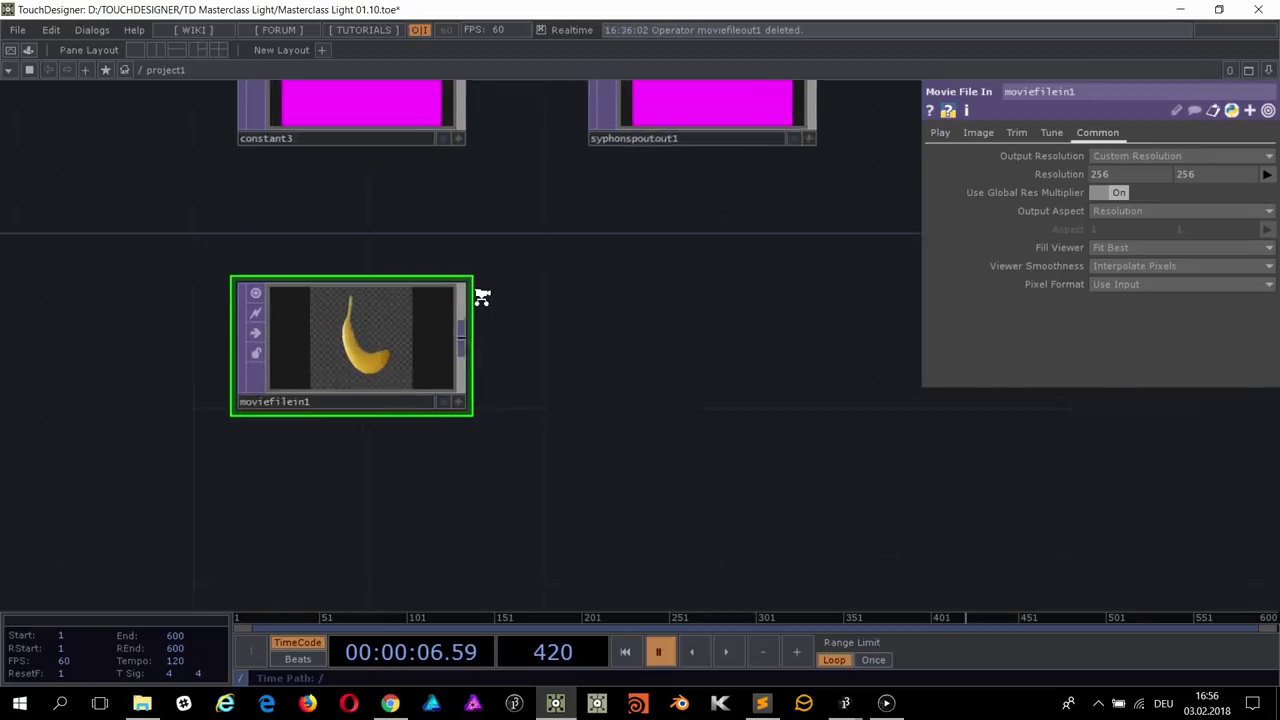
click(454, 368)
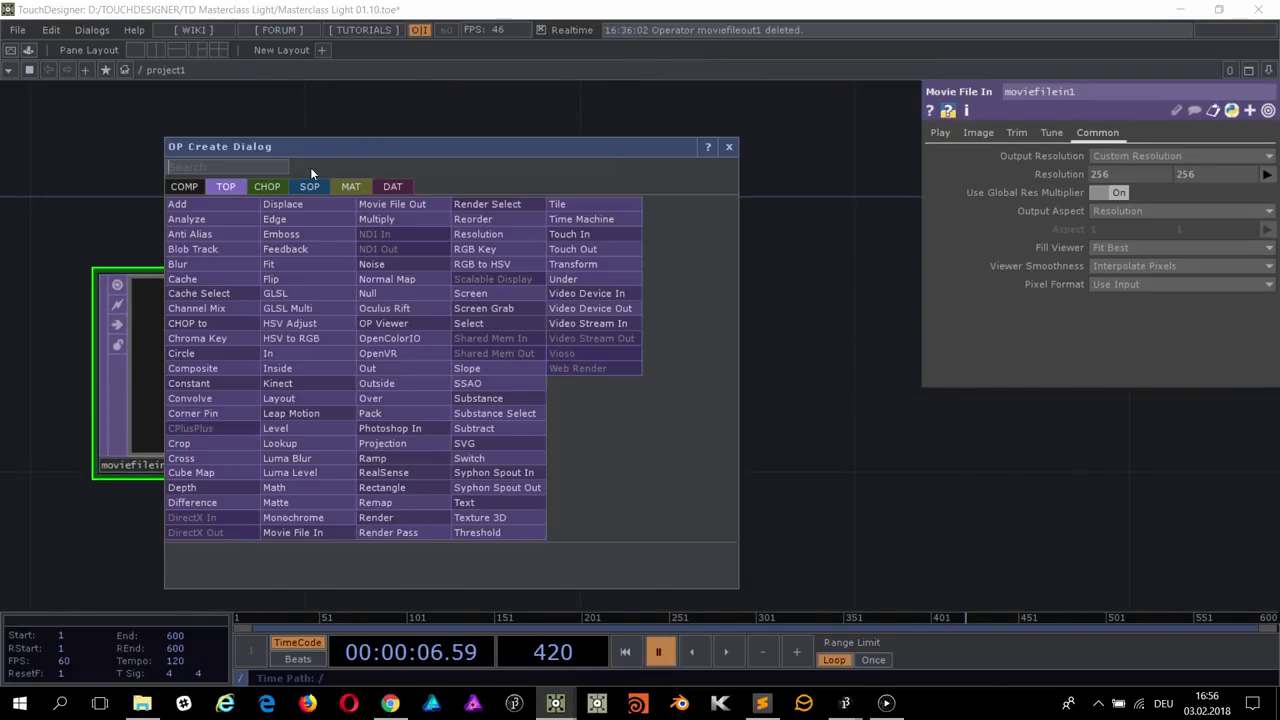
click(268, 187)
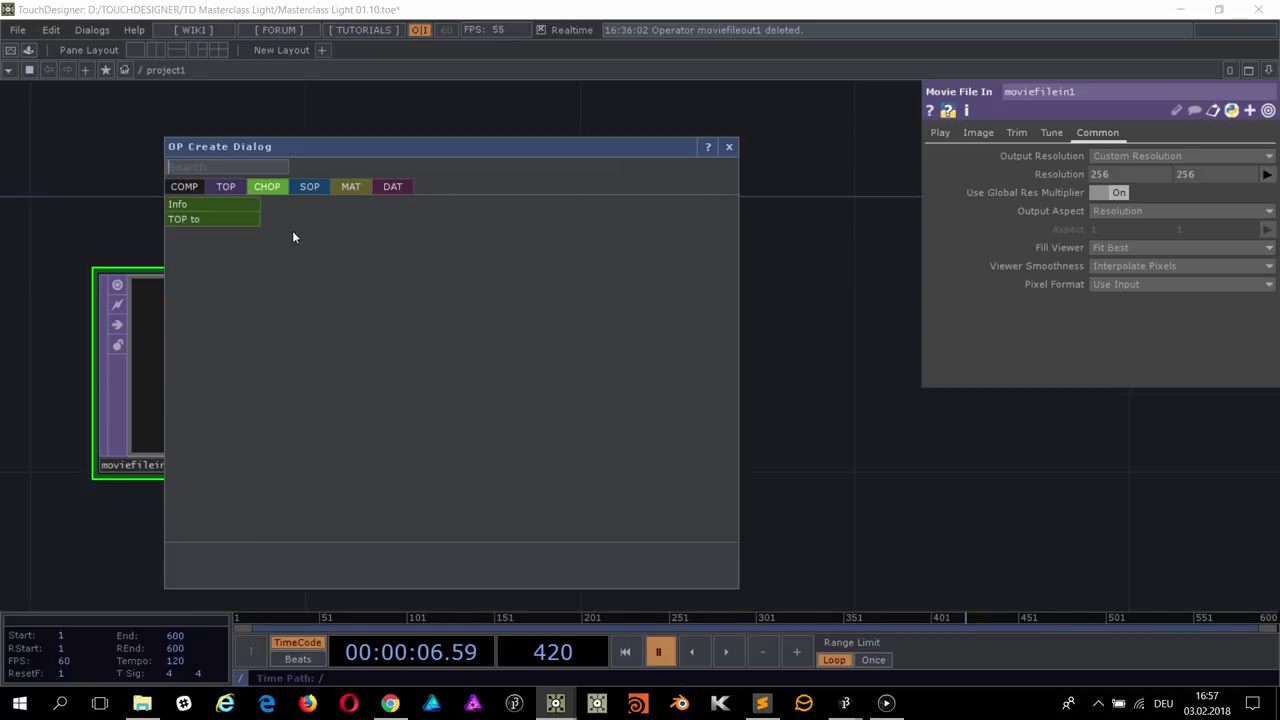
click(233, 217)
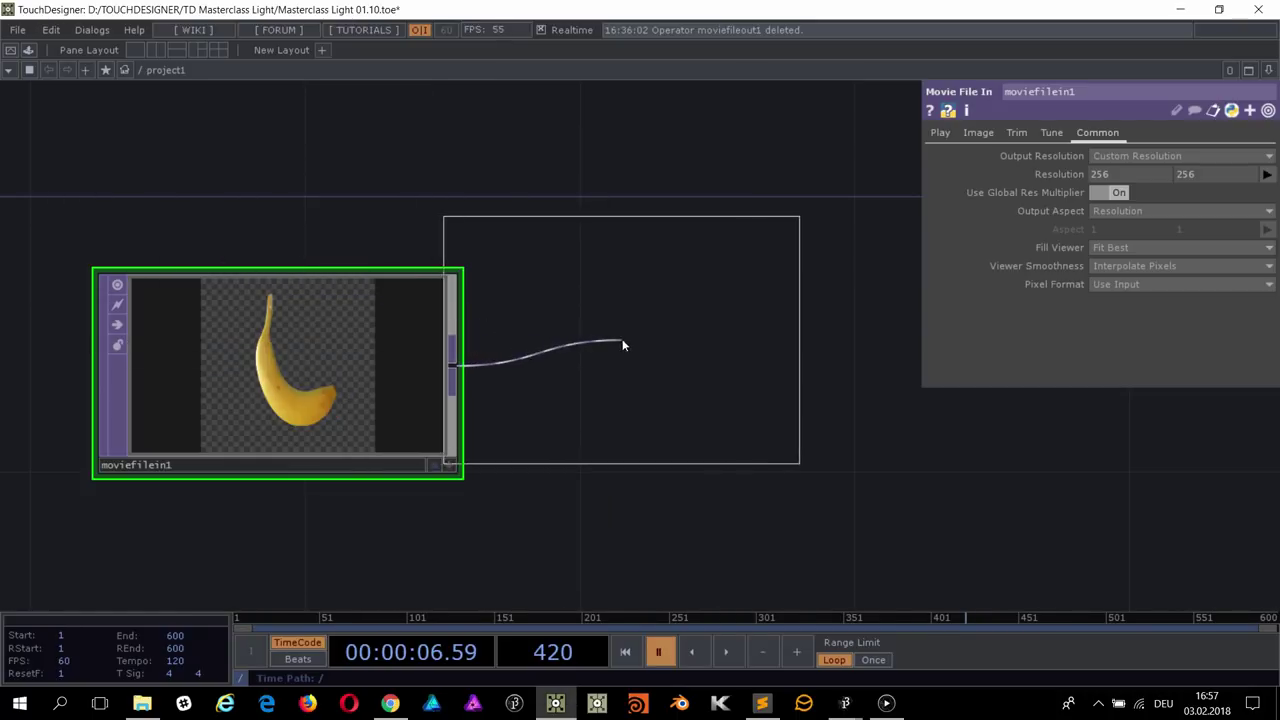
click(699, 362)
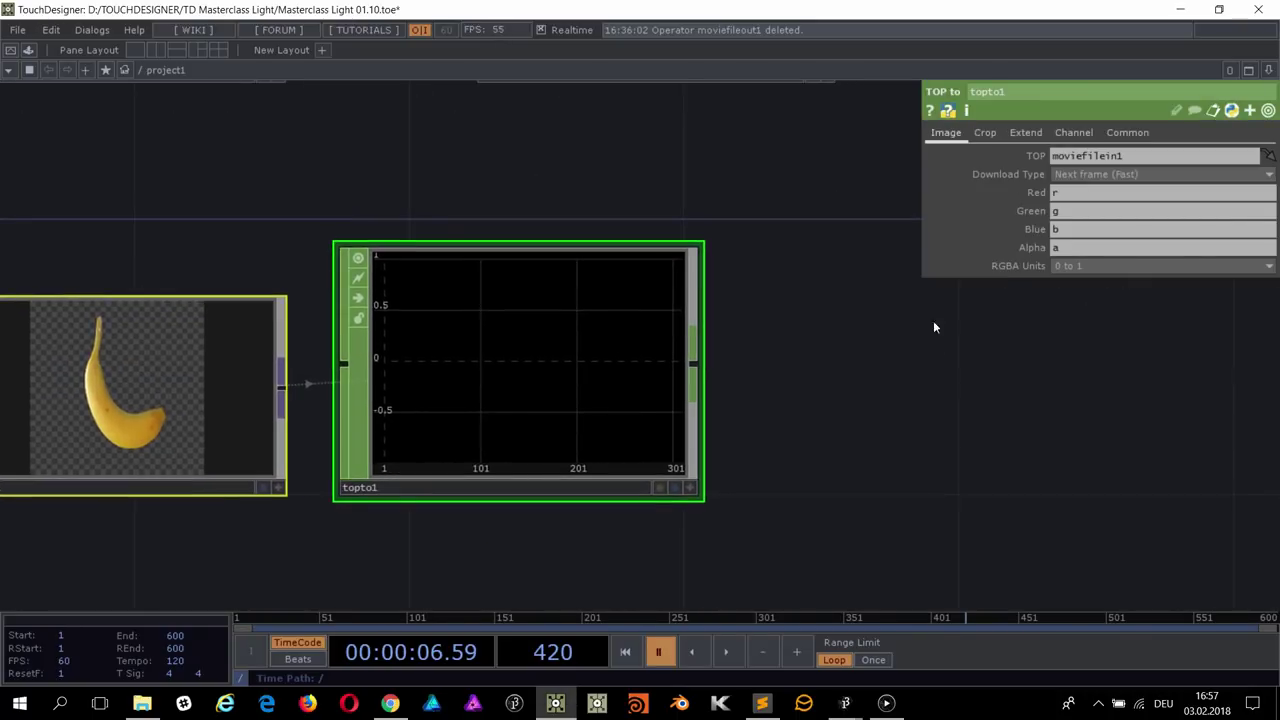
scroll(461, 325, down, 3)
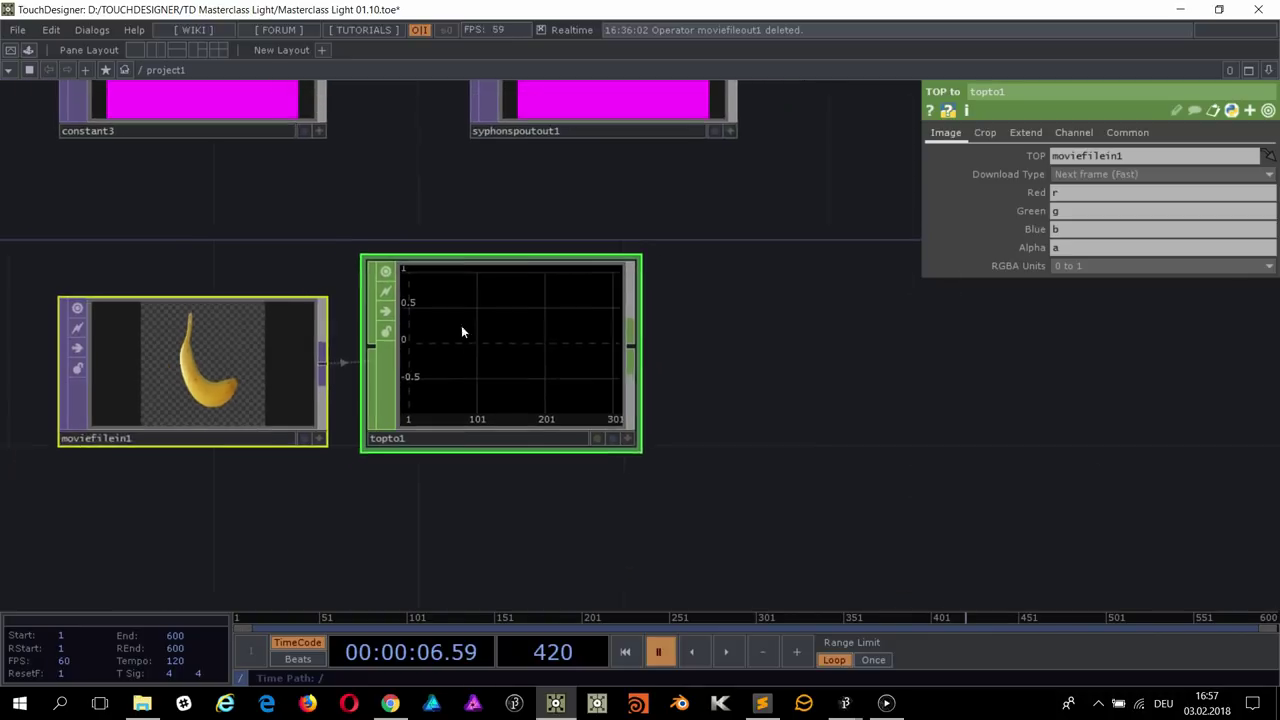
Step: Play the timeline briefly so topto1 samples the image, pause it, and set topto1's RGBA Units to 0 to 255
click(728, 652)
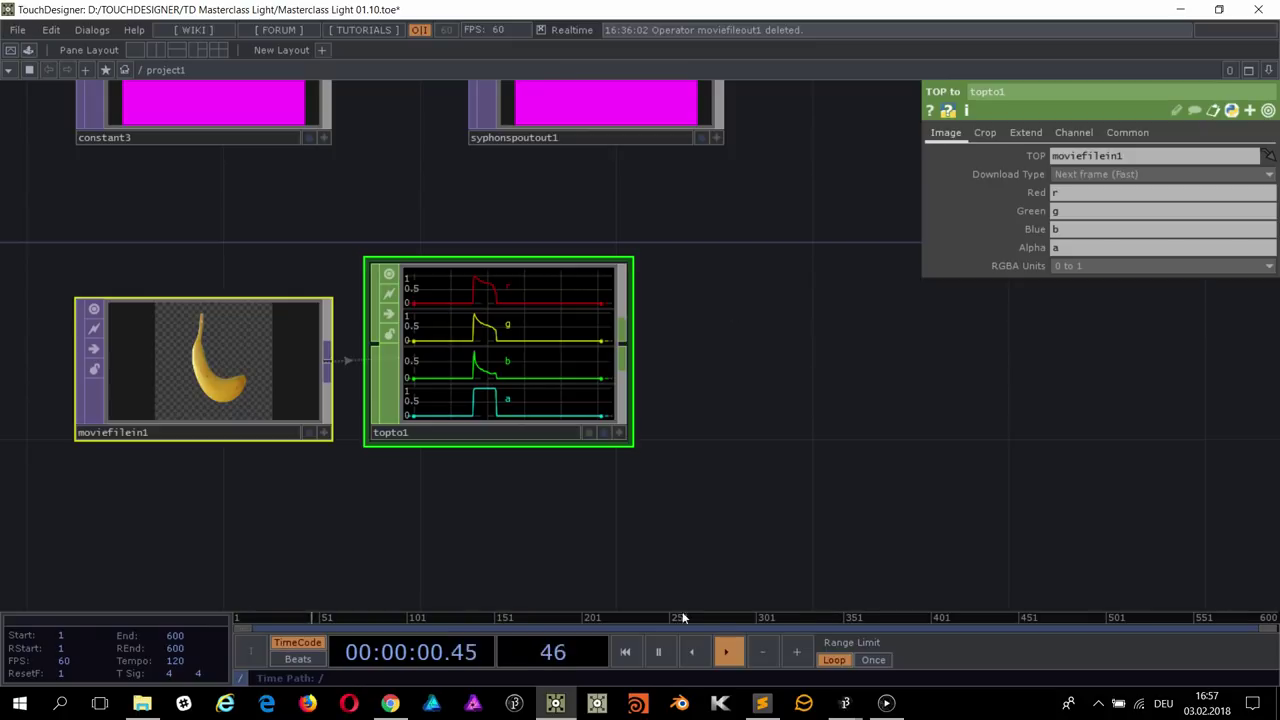
click(660, 656)
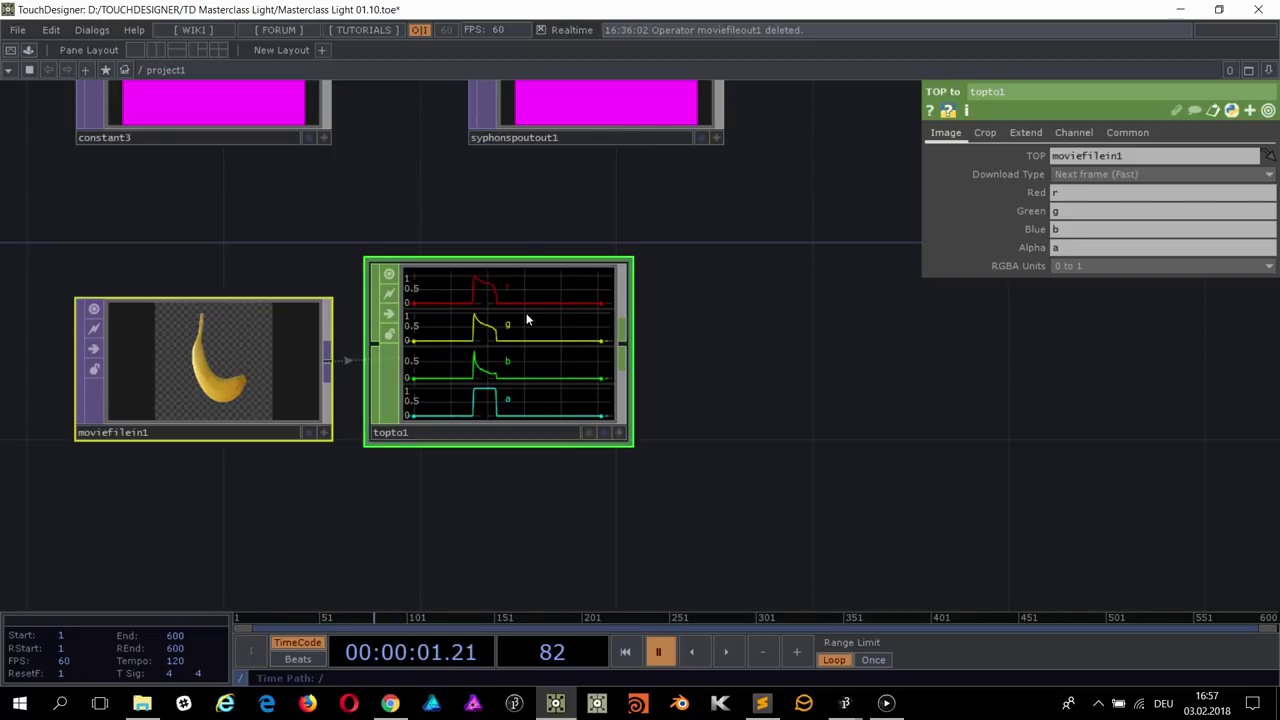
click(1082, 265)
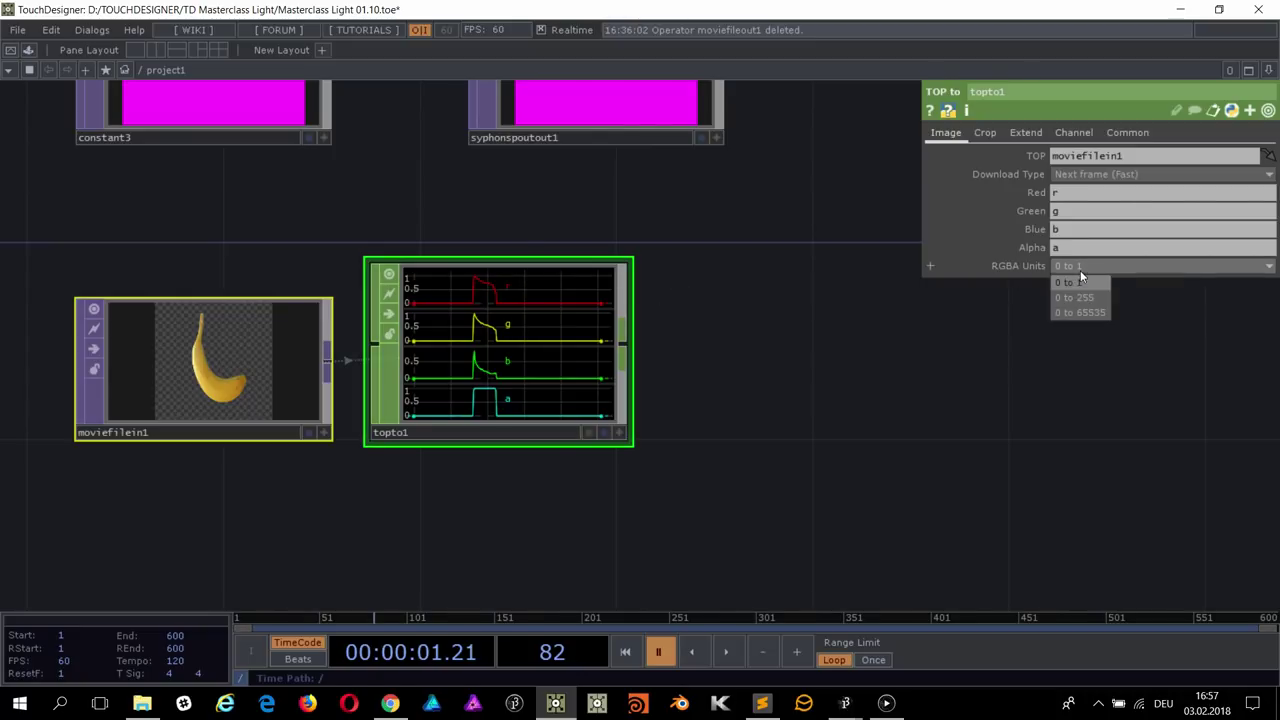
click(1084, 299)
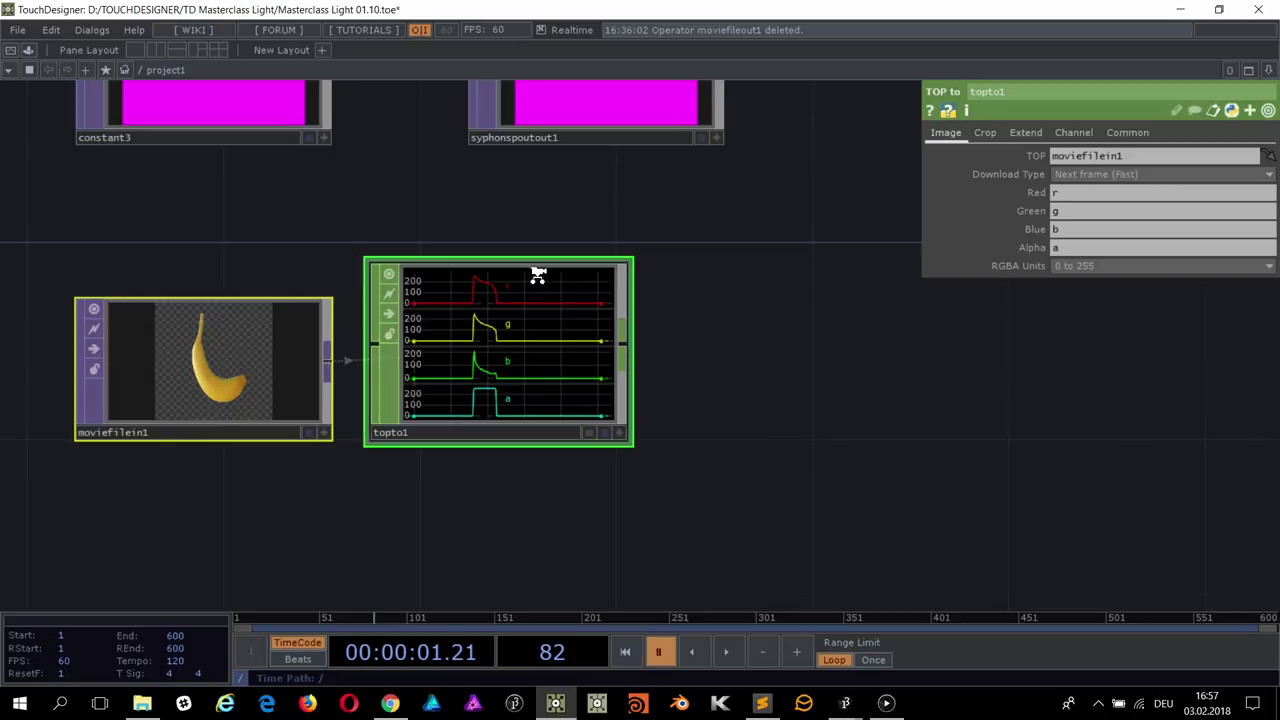
Step: Examine the Crop modes offered by topto1 and return to its Image parameters
scroll(540, 272, down, 3)
drag(648, 261, 649, 389)
scroll(646, 380, down, 5)
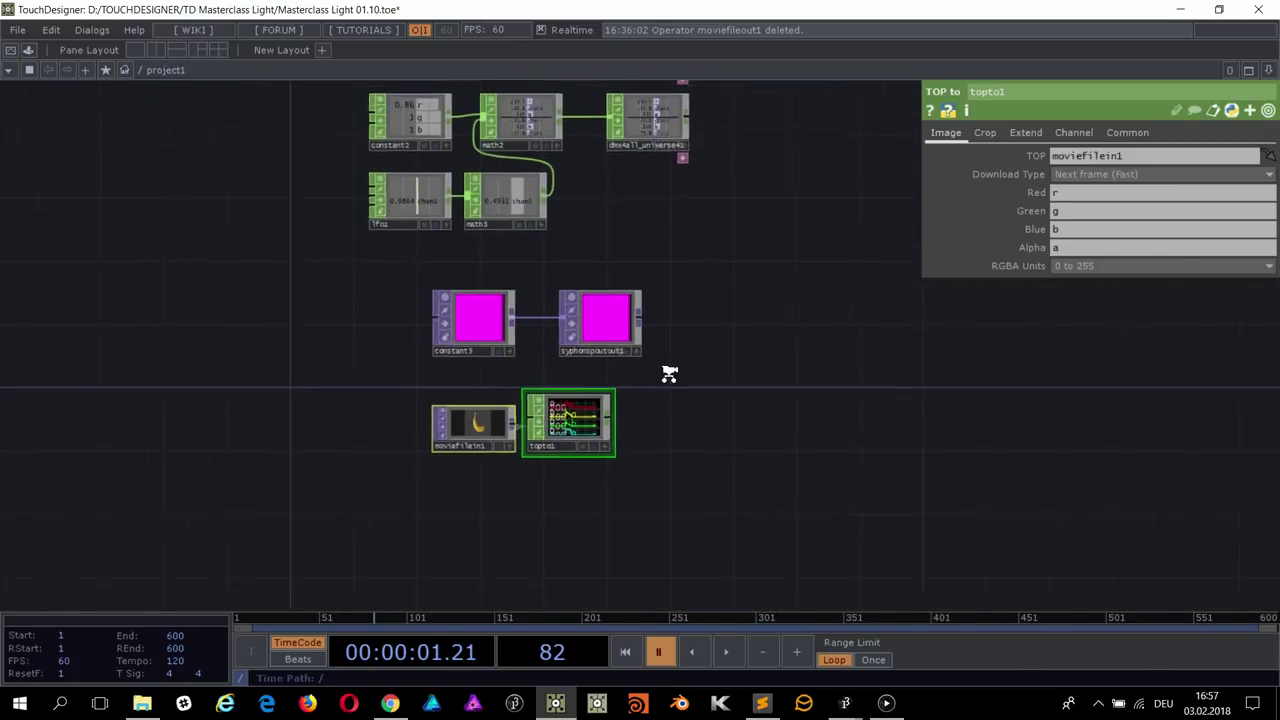
scroll(612, 413, up, 5)
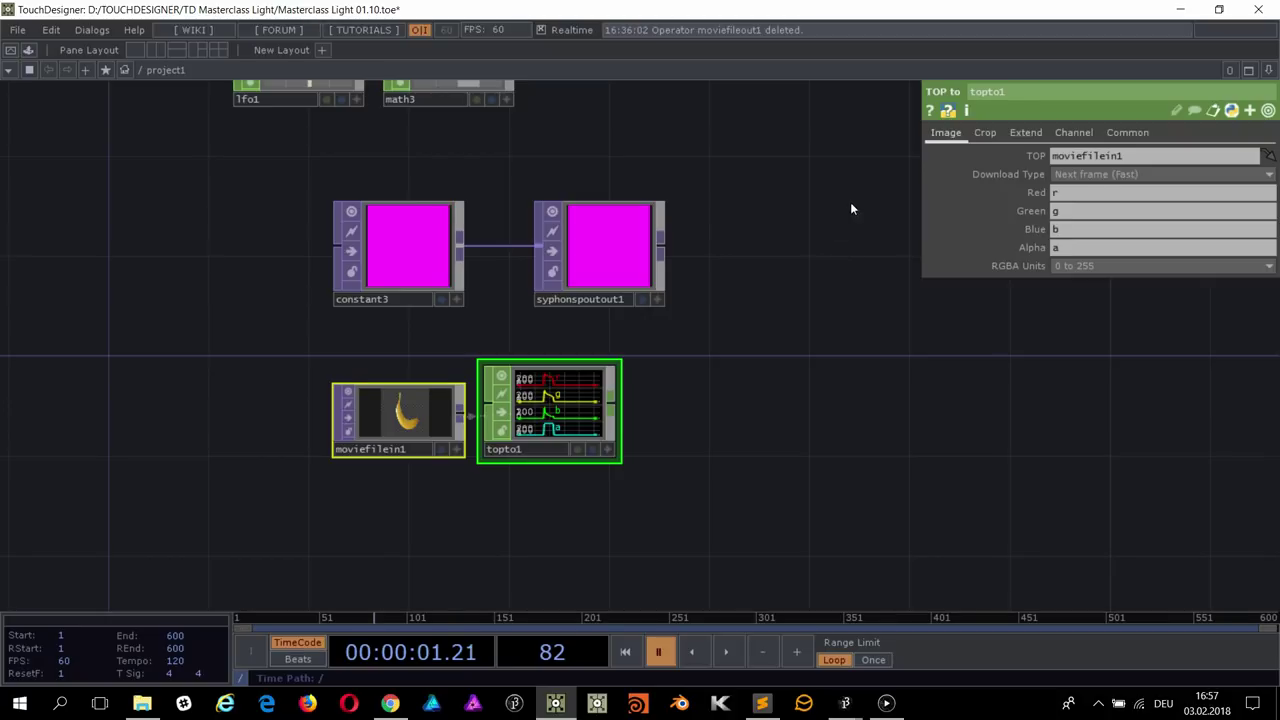
drag(851, 206, 751, 297)
scroll(727, 236, down, 2)
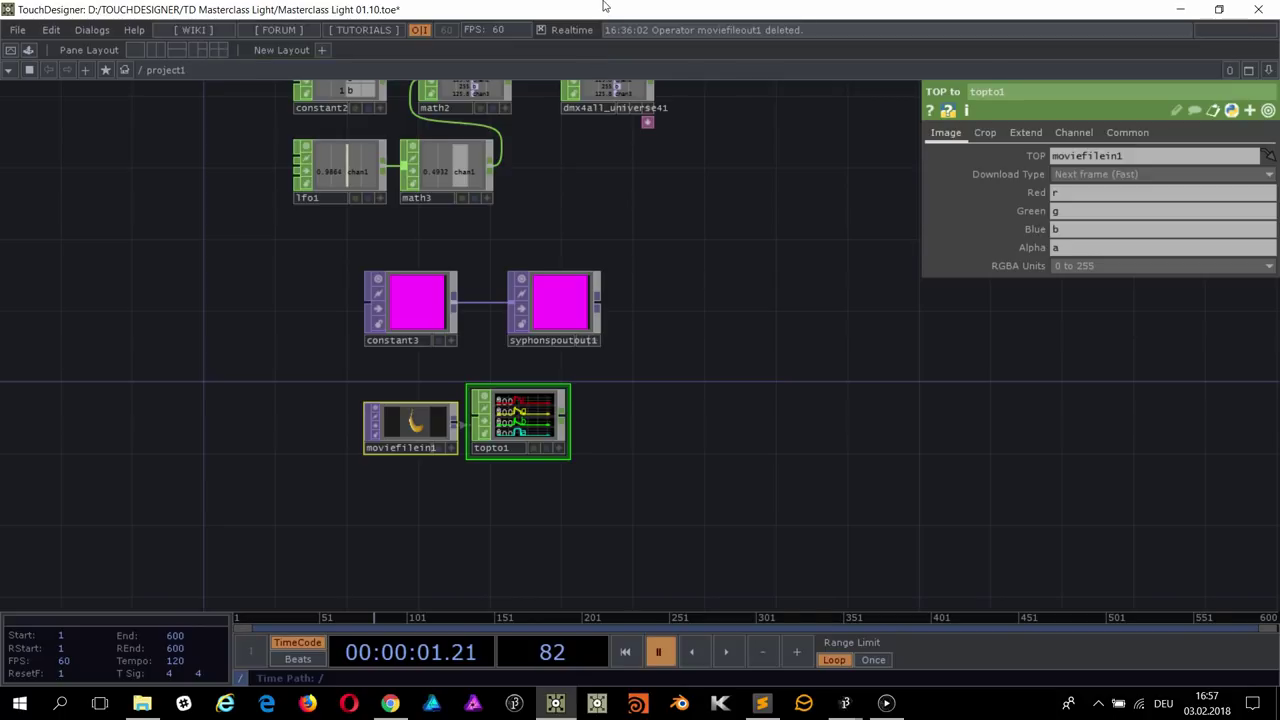
click(984, 132)
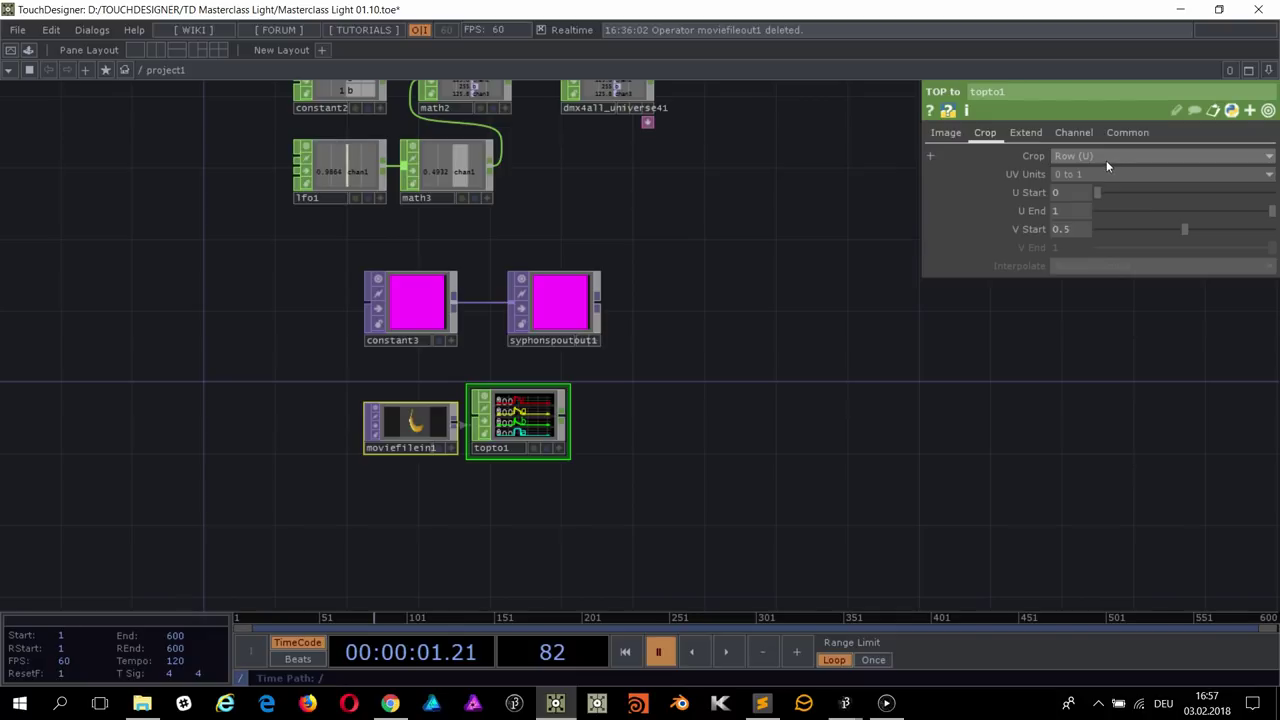
click(1106, 160)
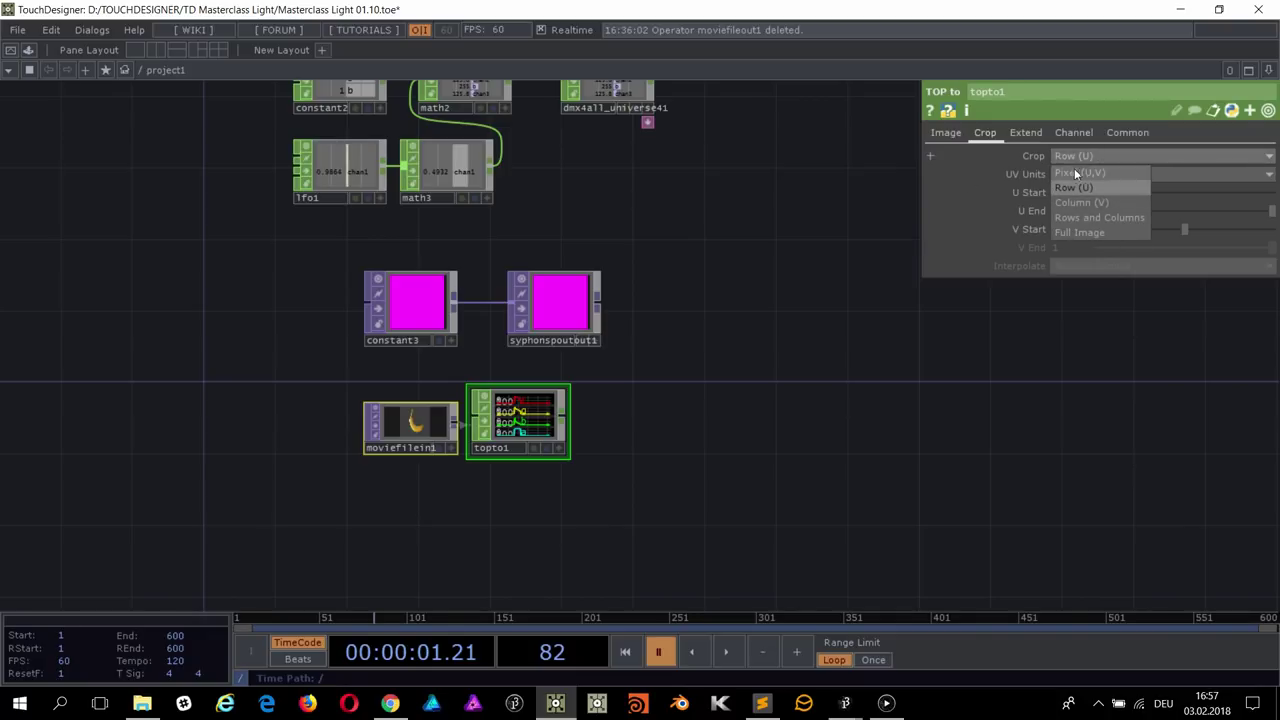
click(1025, 149)
click(946, 132)
click(988, 132)
click(950, 136)
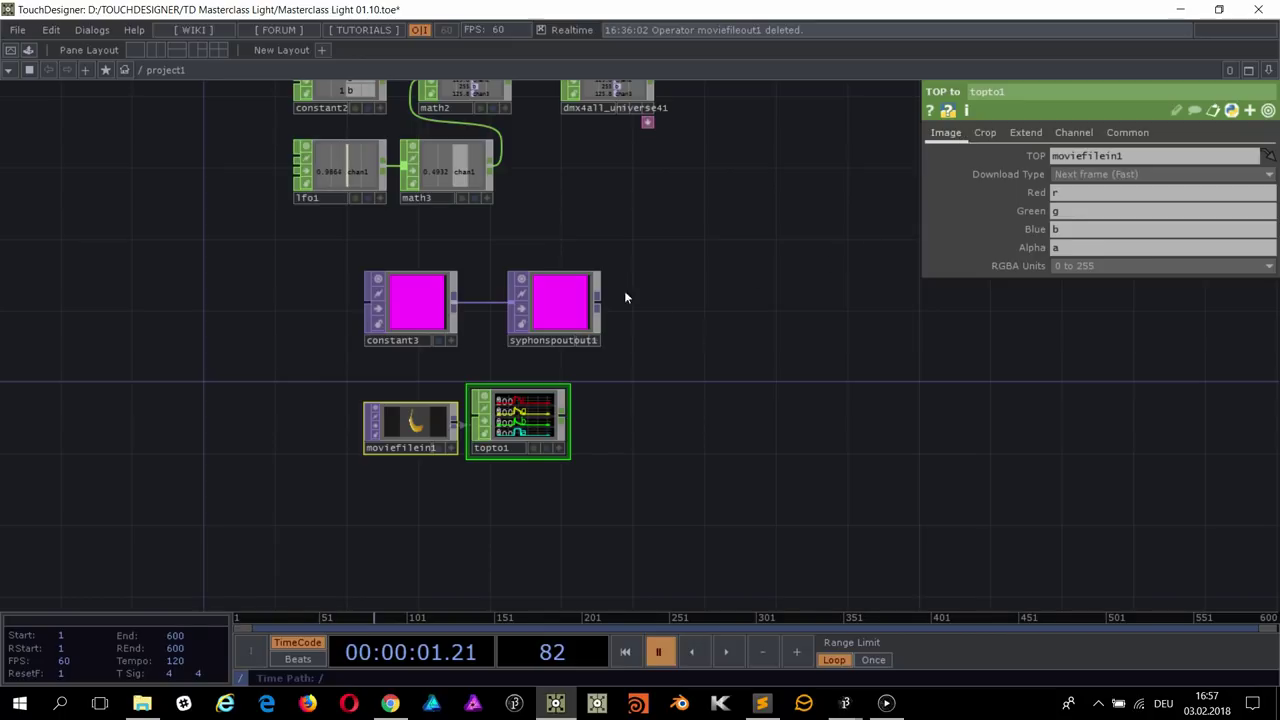
Step: Move topto1 beneath syphonspoutout1, and add a DMX Out CHOP fed by topto1
drag(538, 432, 573, 431)
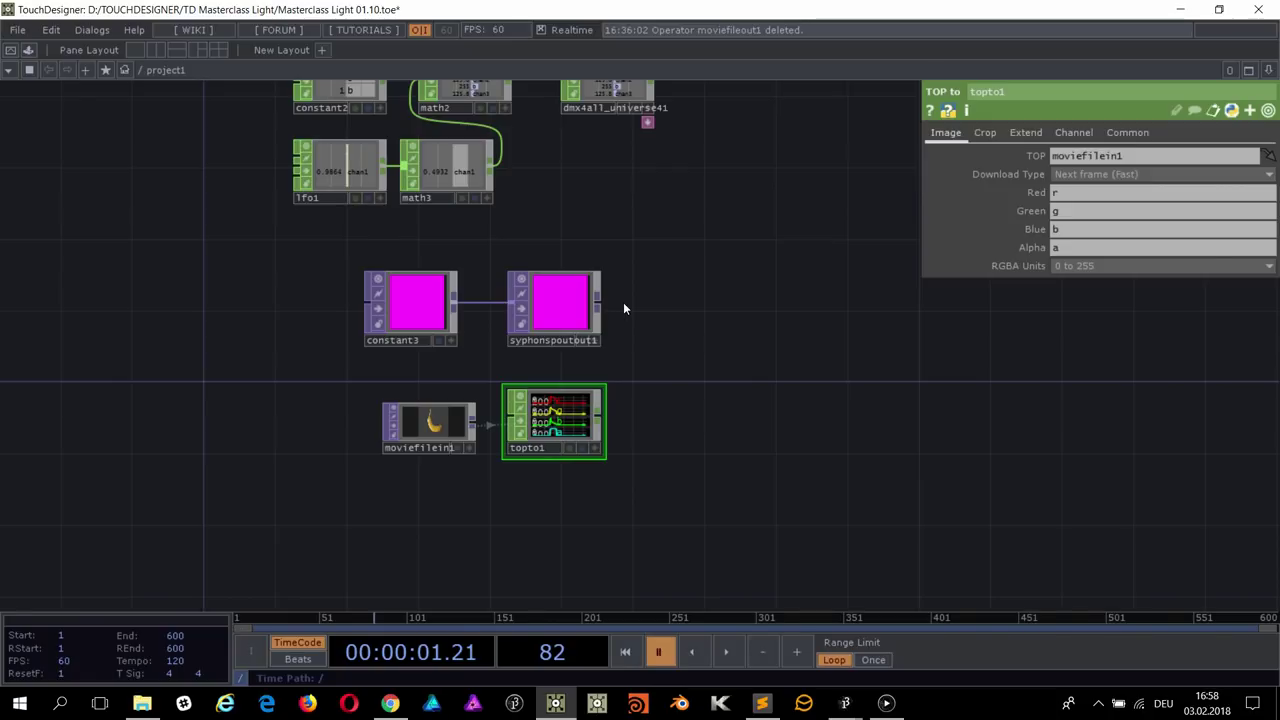
drag(660, 277, 656, 325)
right_click(647, 464)
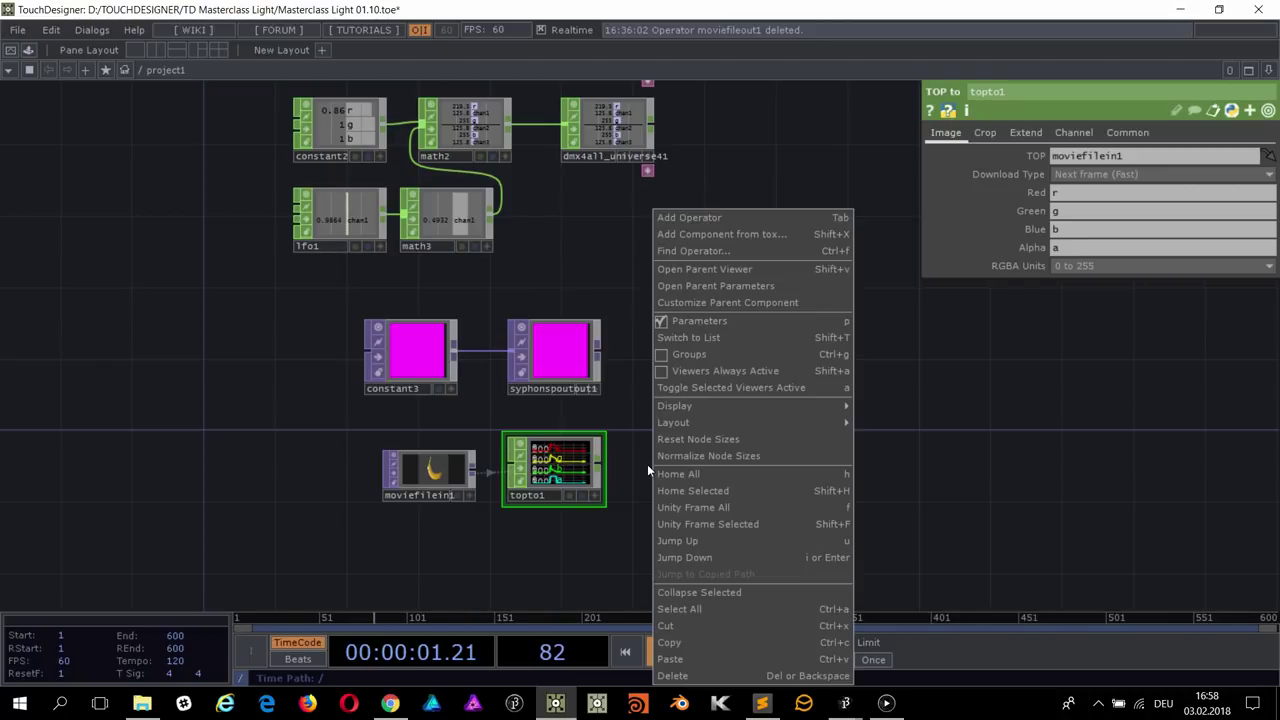
key(Tab)
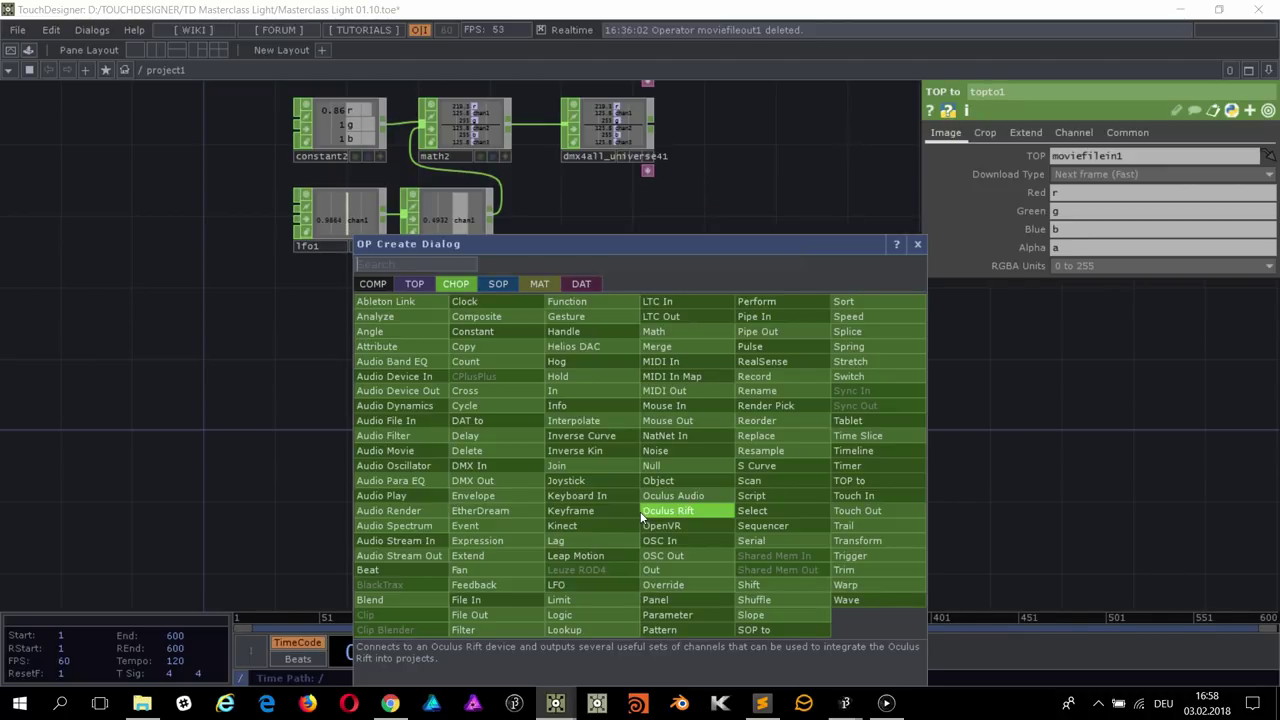
text(dmx)
click(472, 480)
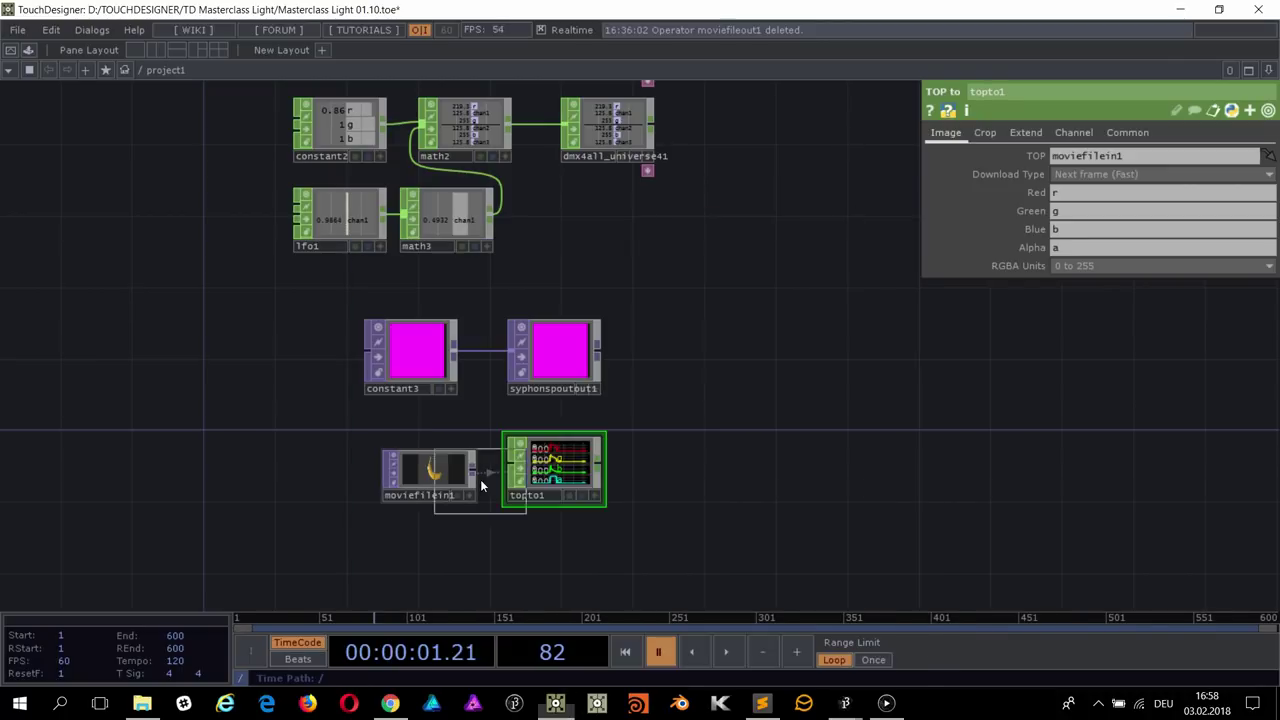
click(697, 470)
drag(599, 465, 683, 482)
scroll(683, 483, up, 5)
scroll(574, 486, down, 2)
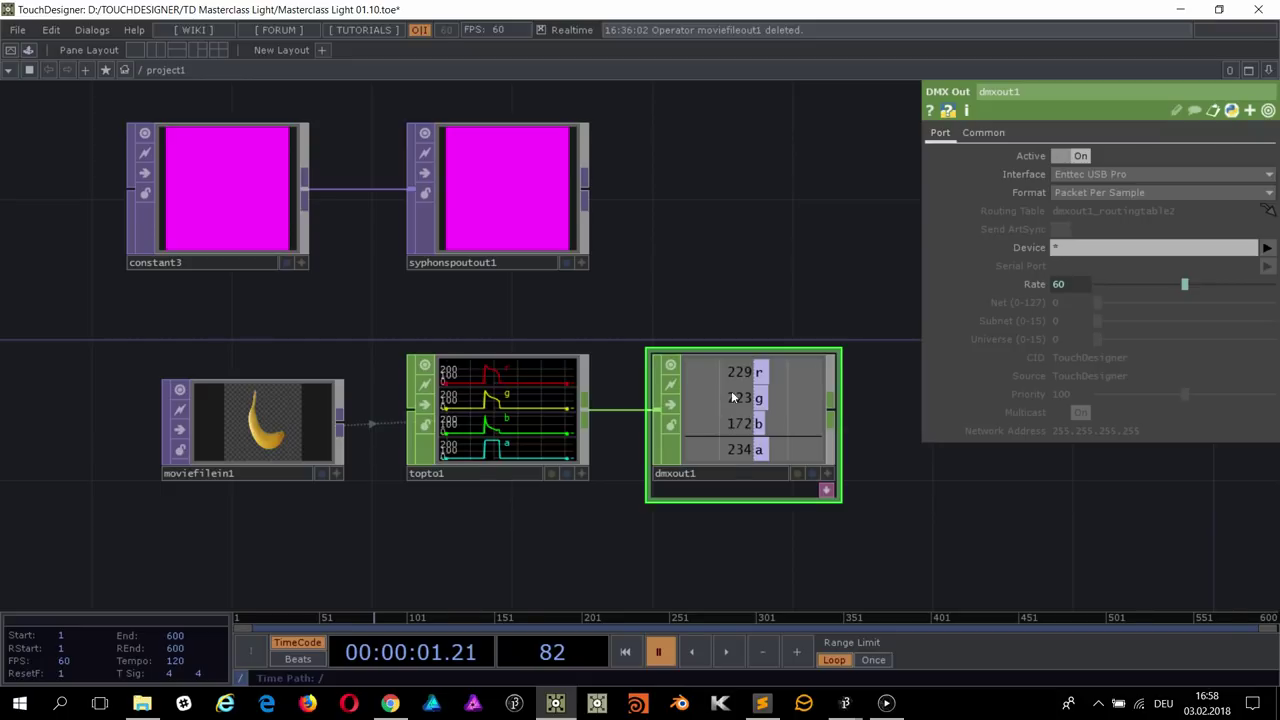
Step: Nudge moviefilein1 and topto1 vertically in the network beside dmxout1
click(560, 410)
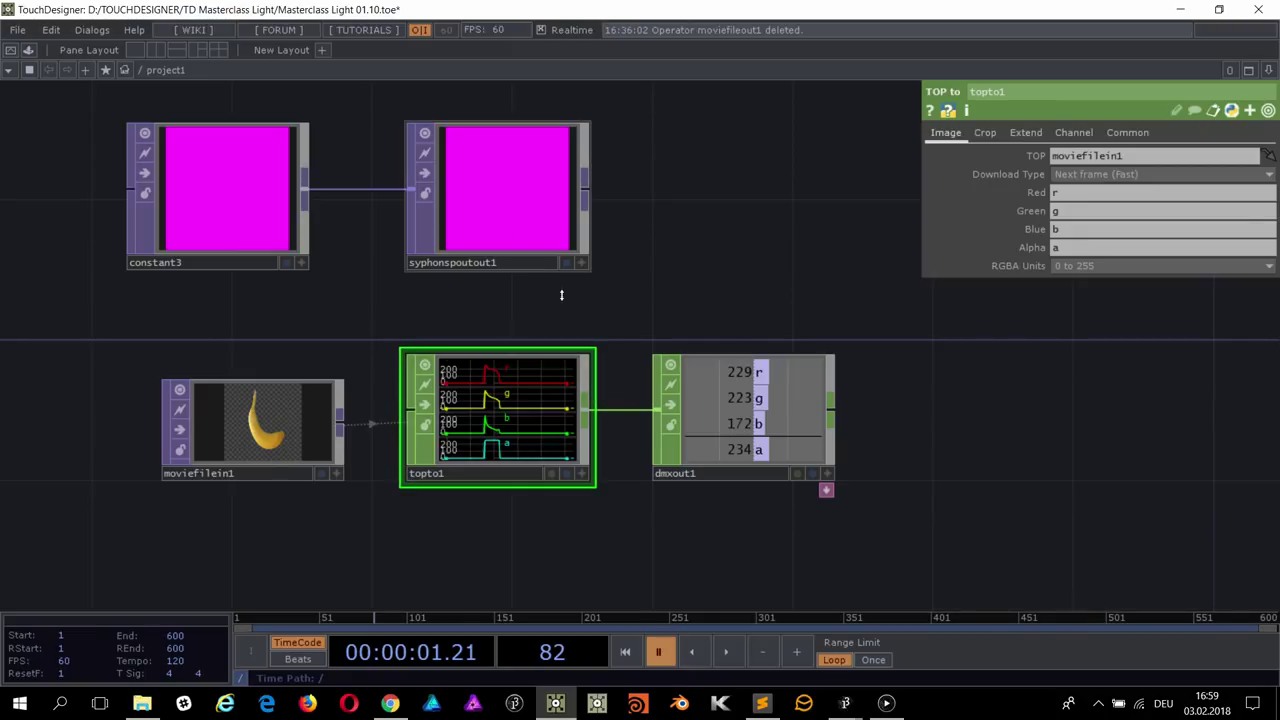
drag(531, 317, 683, 152)
drag(436, 258, 392, 222)
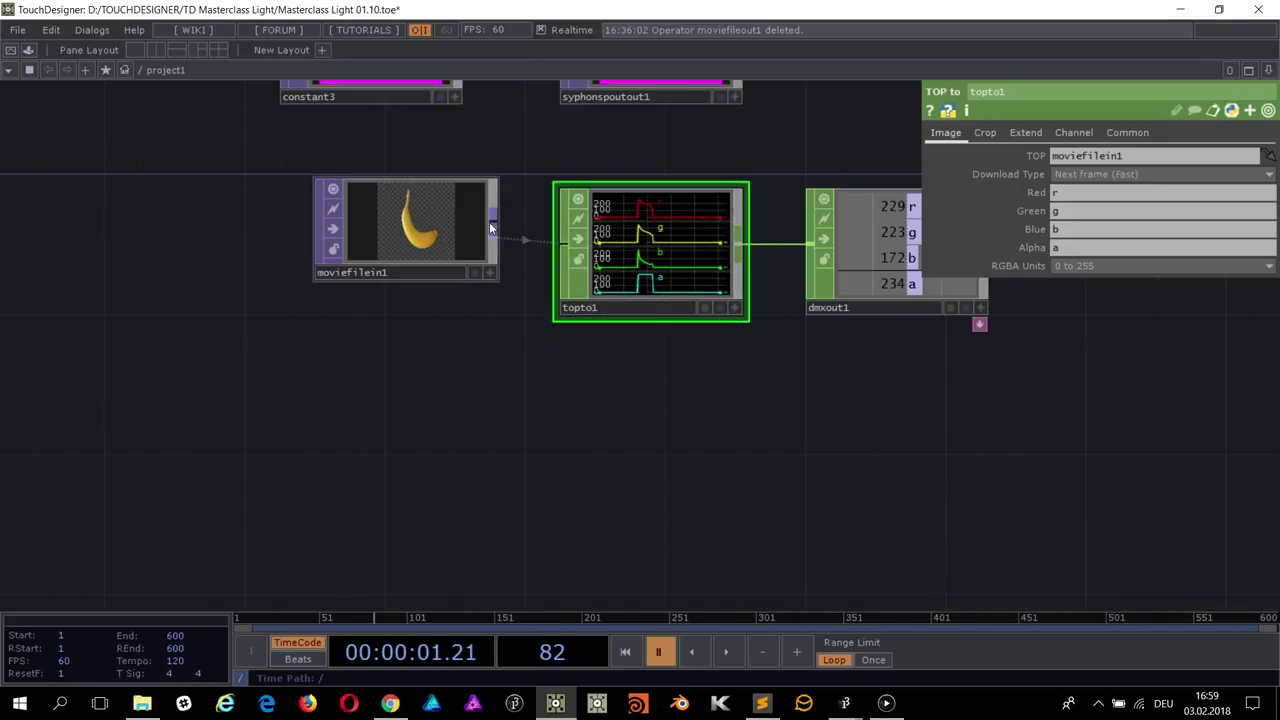
drag(439, 208, 466, 244)
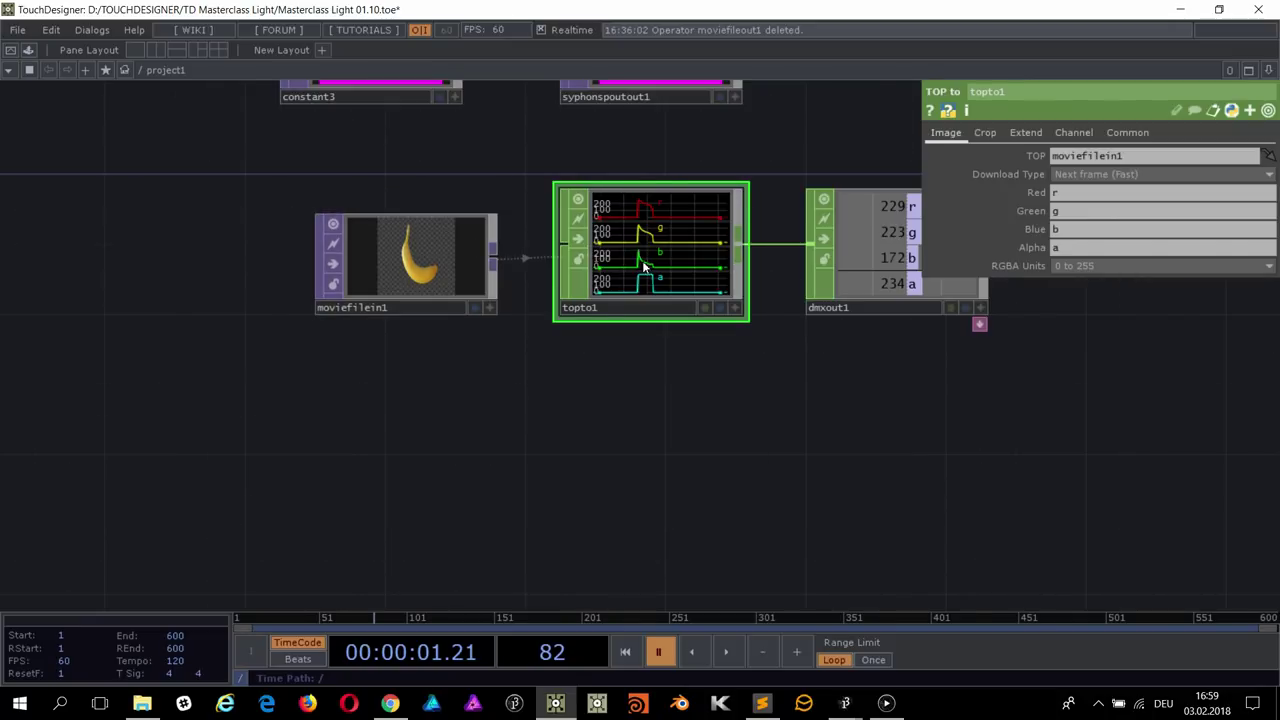
drag(639, 253, 639, 288)
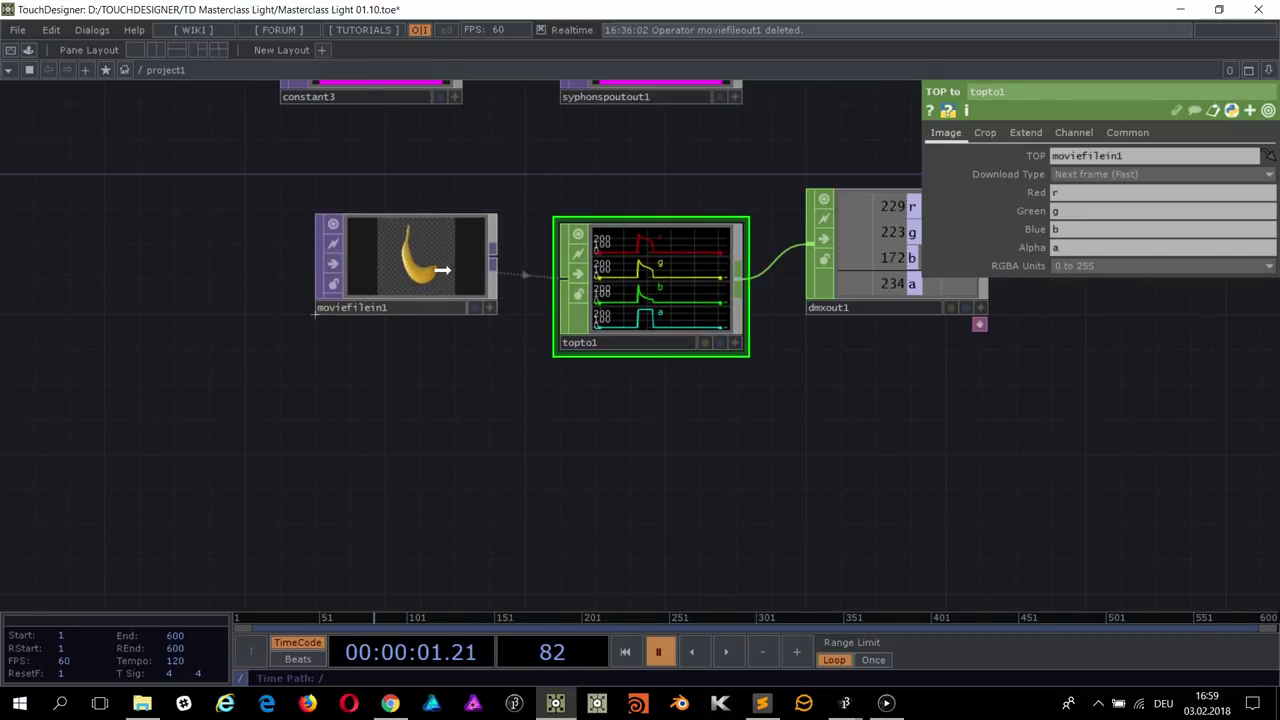
drag(650, 285, 648, 314)
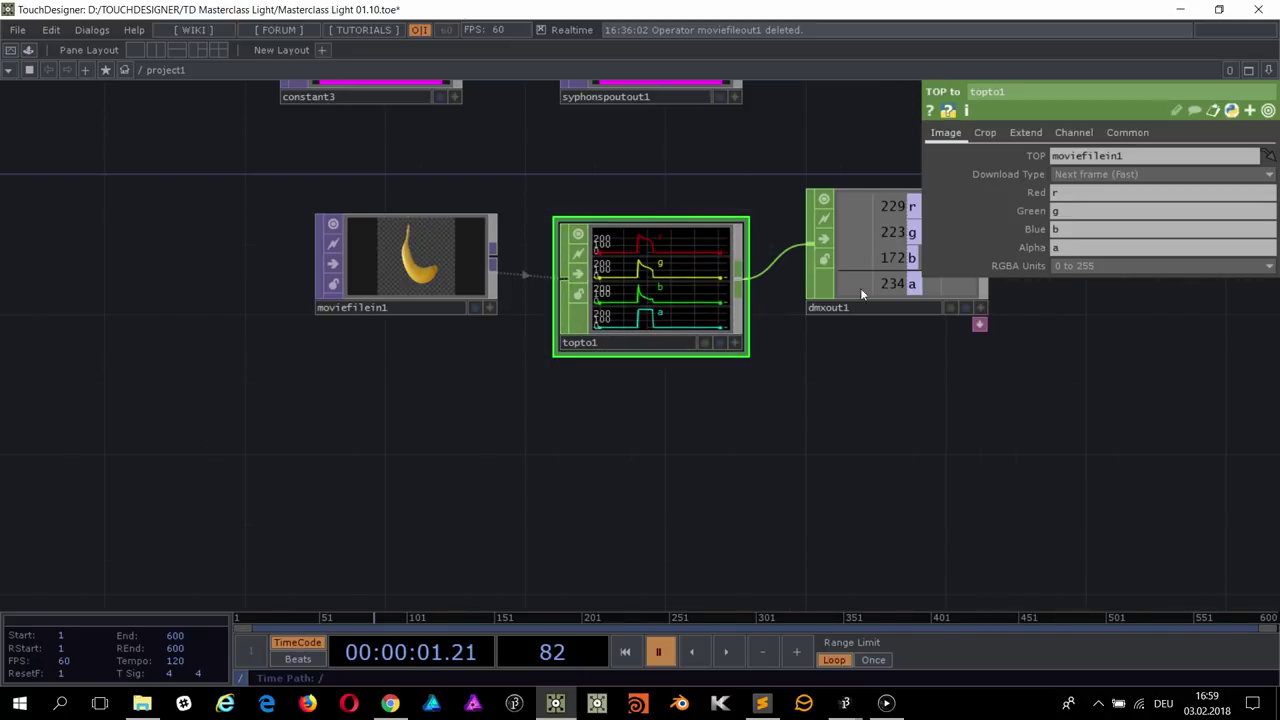
drag(614, 486, 483, 362)
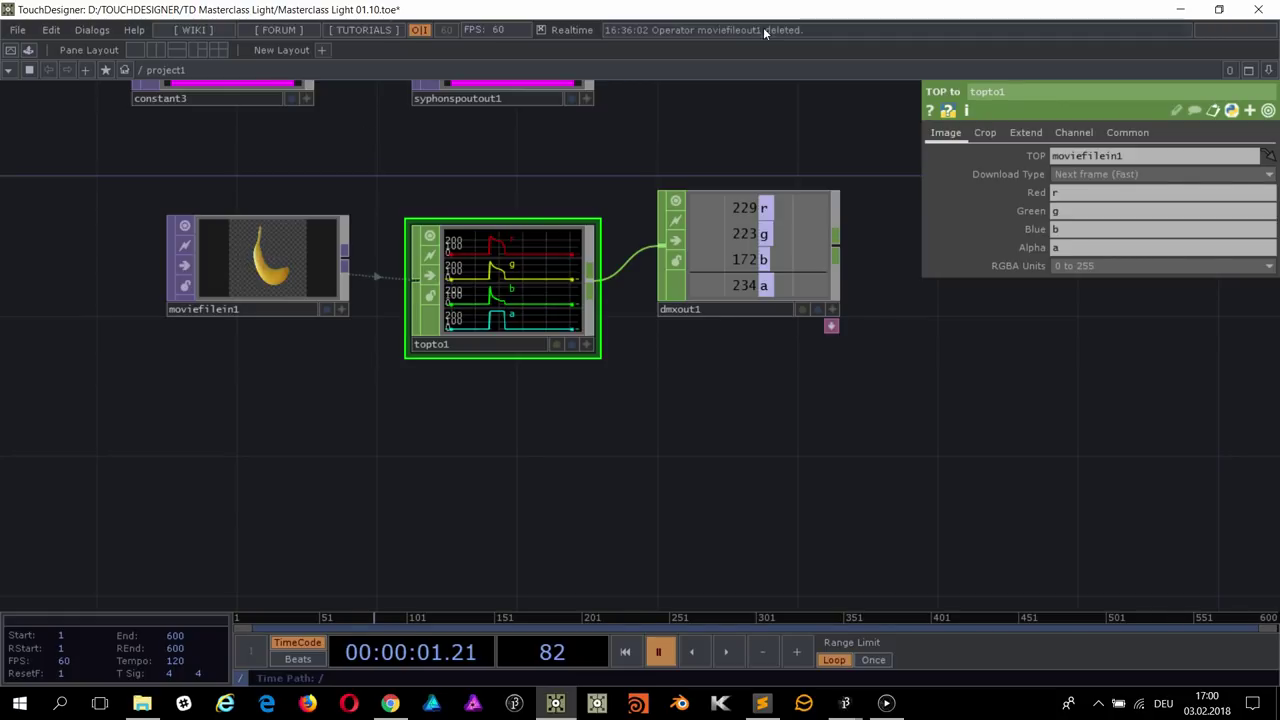
Step: Examine the Interface options offered by dmxout1, leaving it on Enttec USB Pro
click(745, 250)
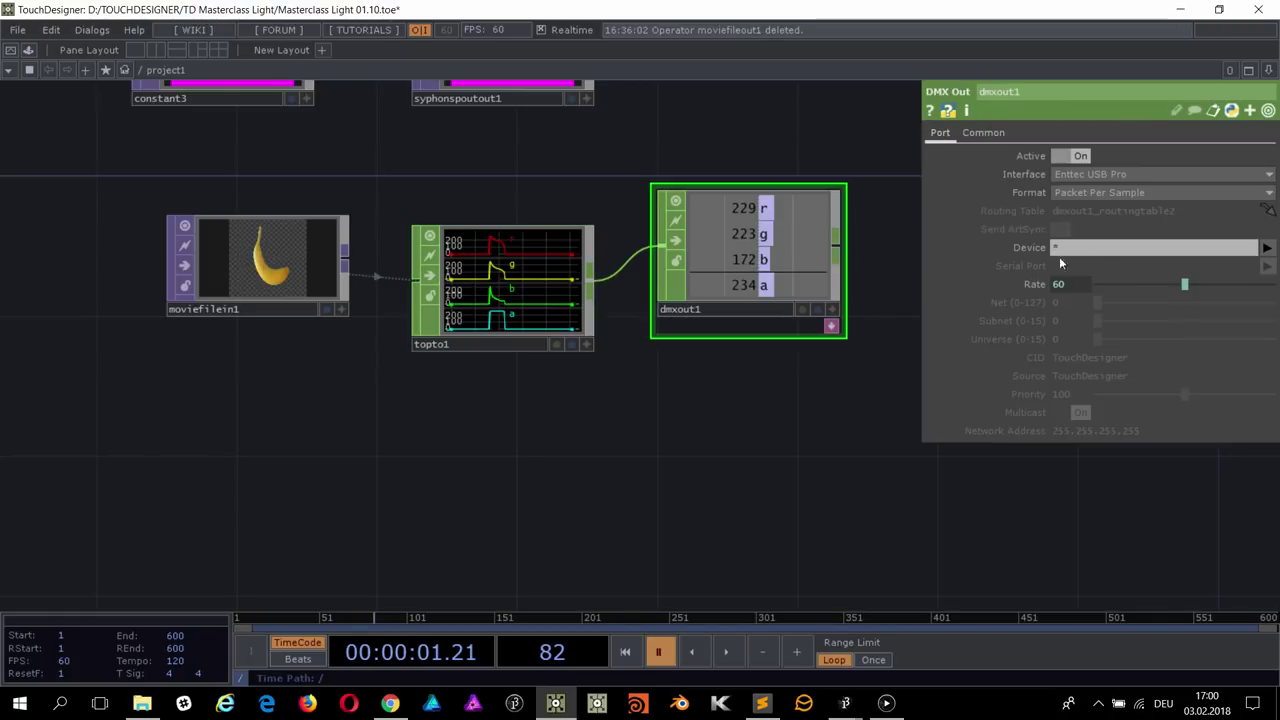
click(1100, 174)
click(1128, 207)
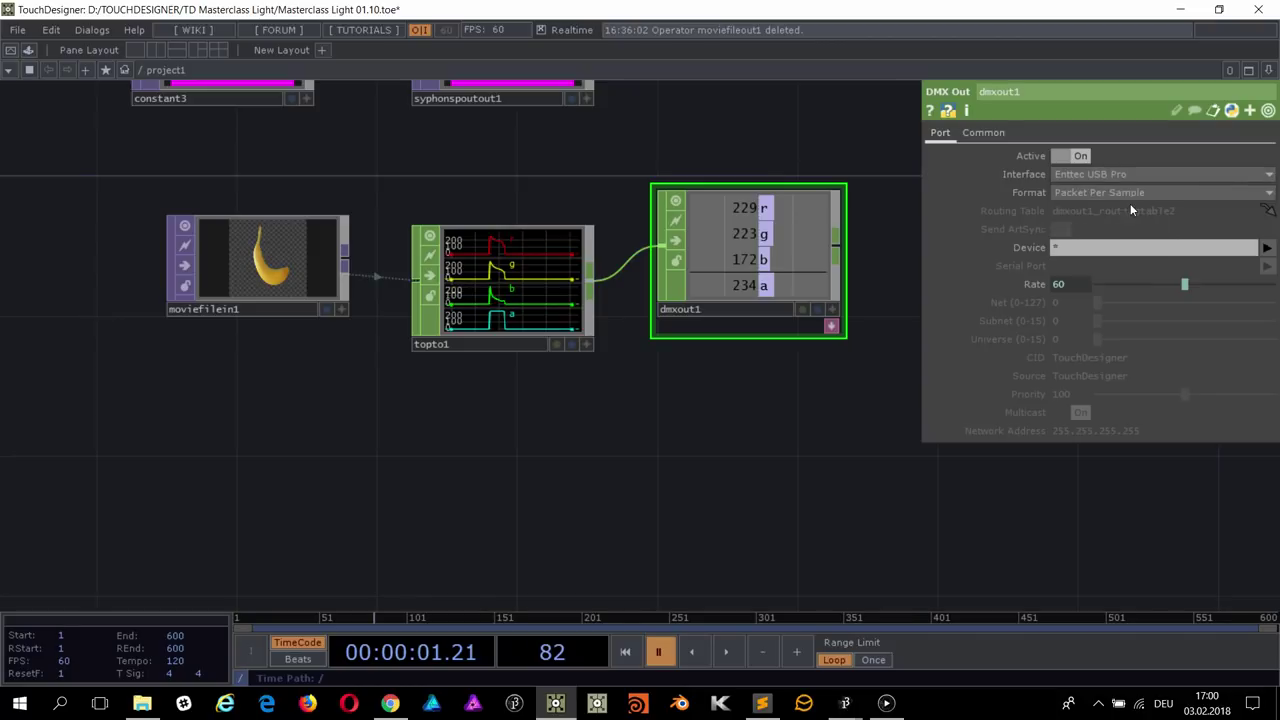
click(1132, 175)
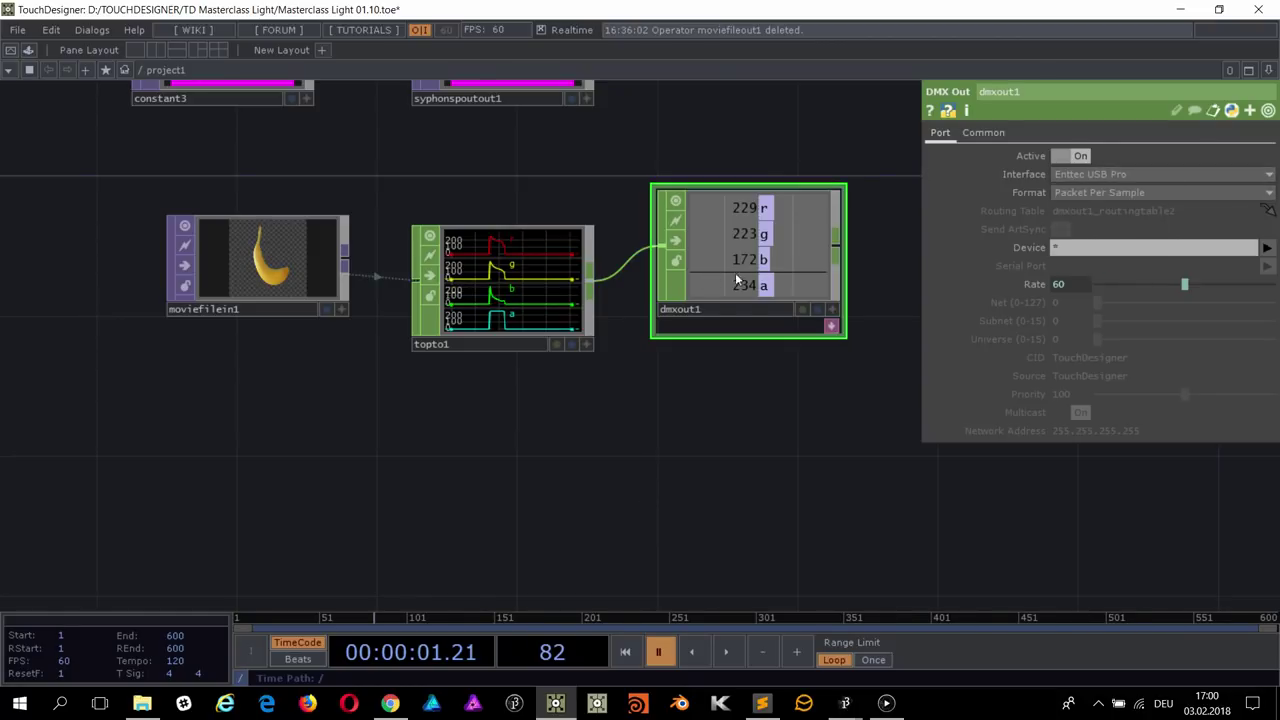
Step: Make constant3 the source TOP of topto1 in place of moviefilein1
click(330, 255)
scroll(525, 260, down, 3)
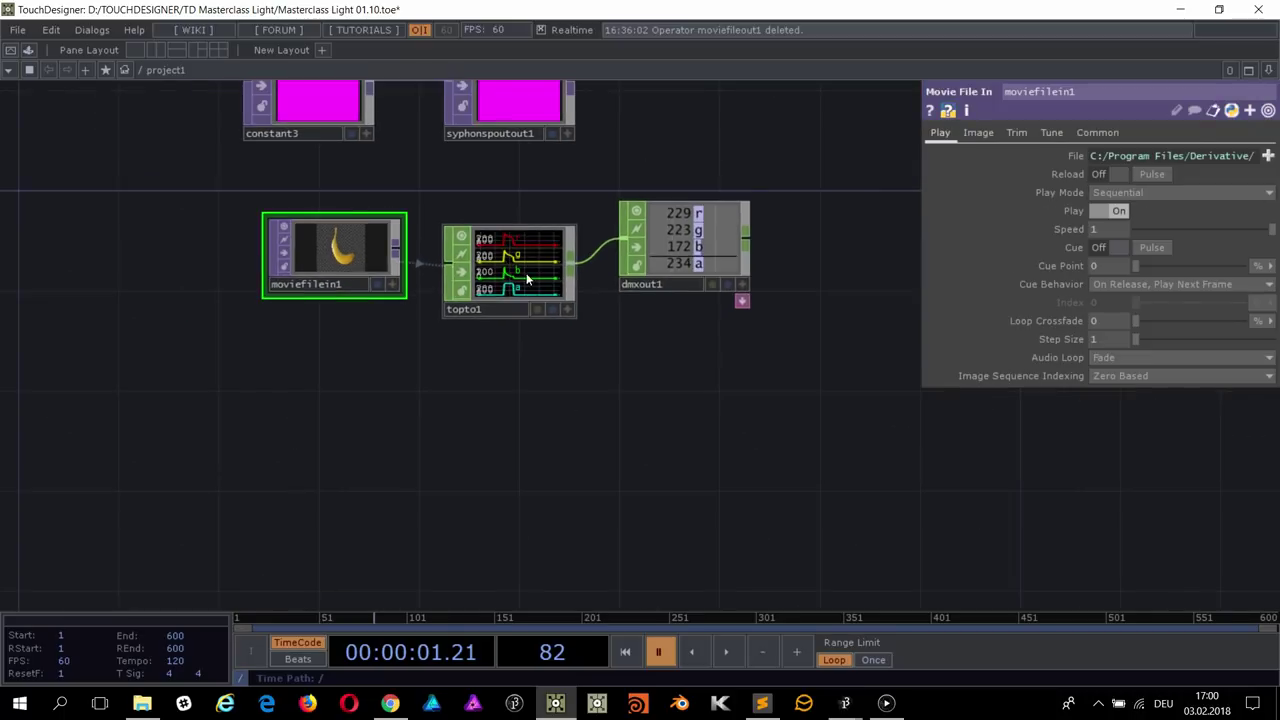
scroll(533, 287, up, 3)
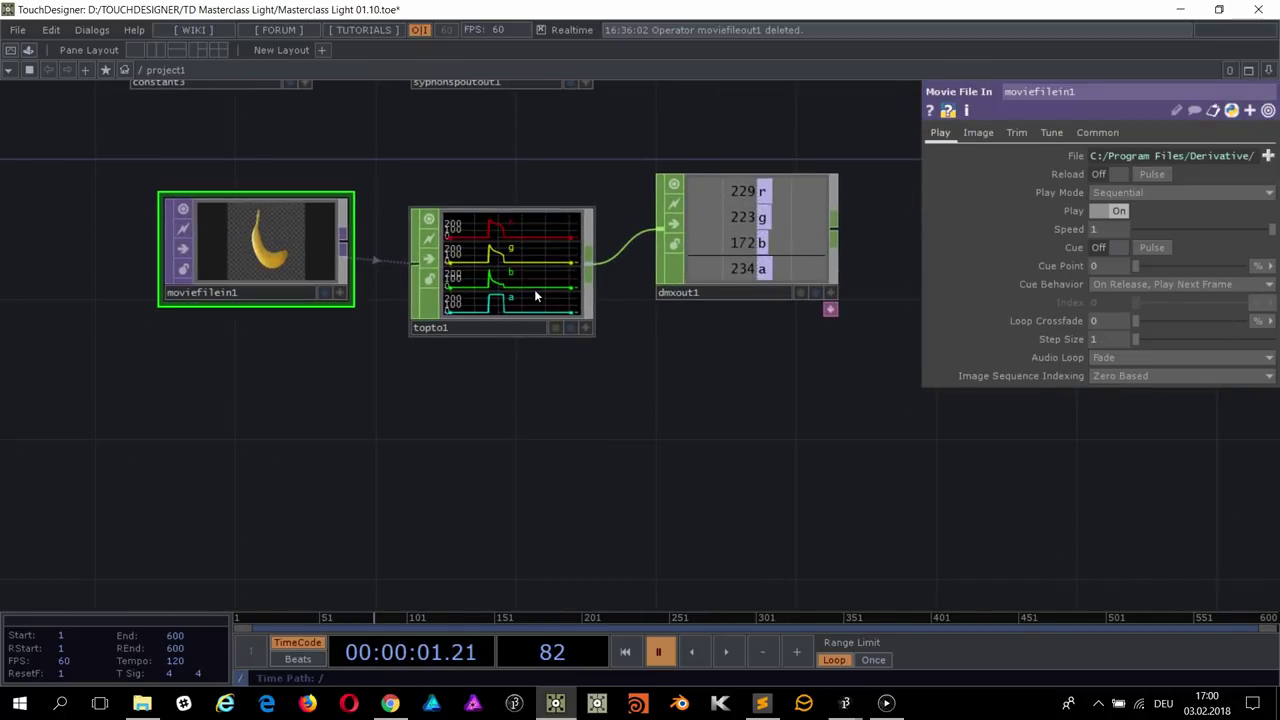
scroll(533, 289, down, 2)
drag(614, 191, 587, 375)
drag(552, 242, 601, 391)
drag(552, 242, 426, 434)
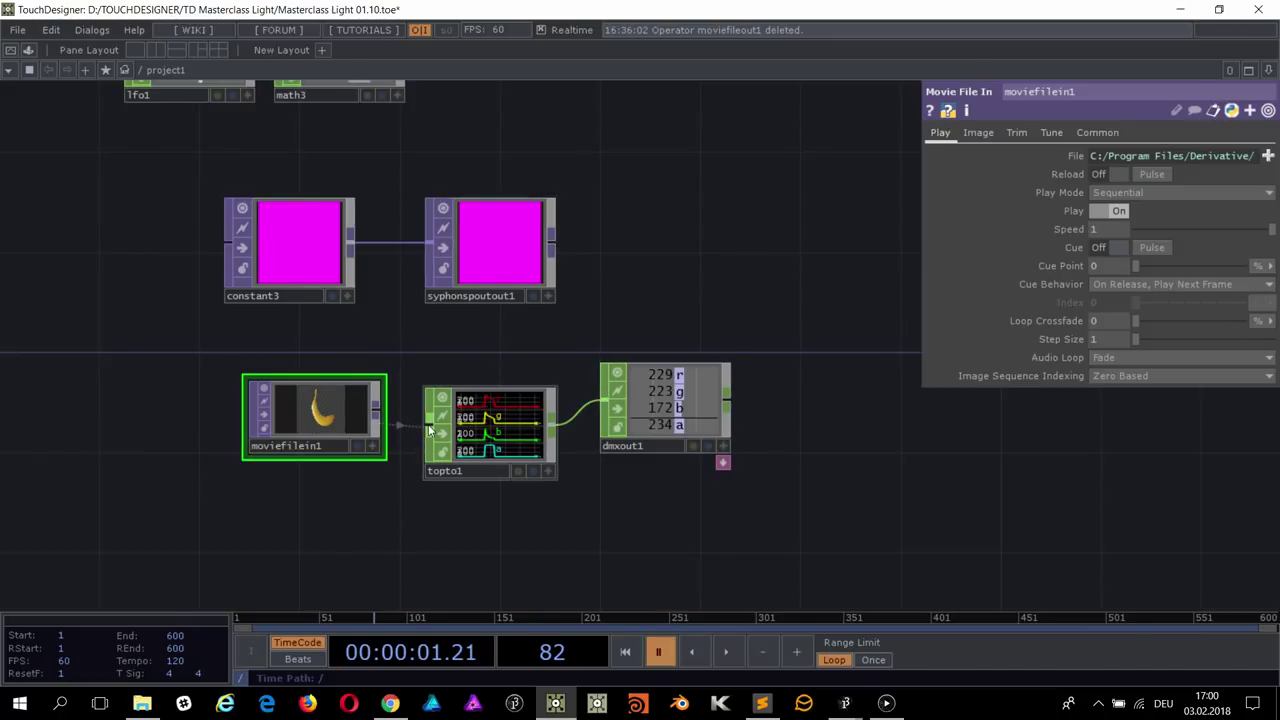
drag(351, 242, 380, 300)
click(490, 430)
click(275, 218)
drag(294, 227, 1090, 157)
click(480, 384)
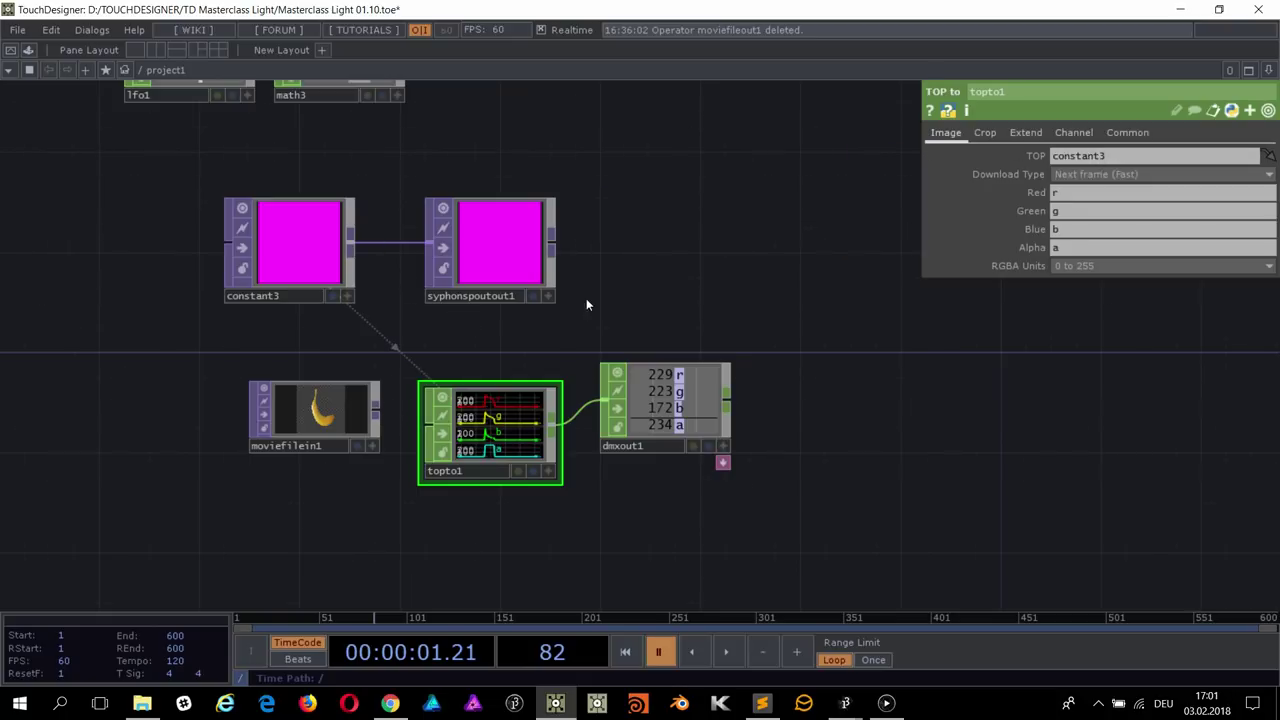
Step: Move syphonspoutout1 slightly away from constant3, and set constant3's red colour value to 0
click(324, 248)
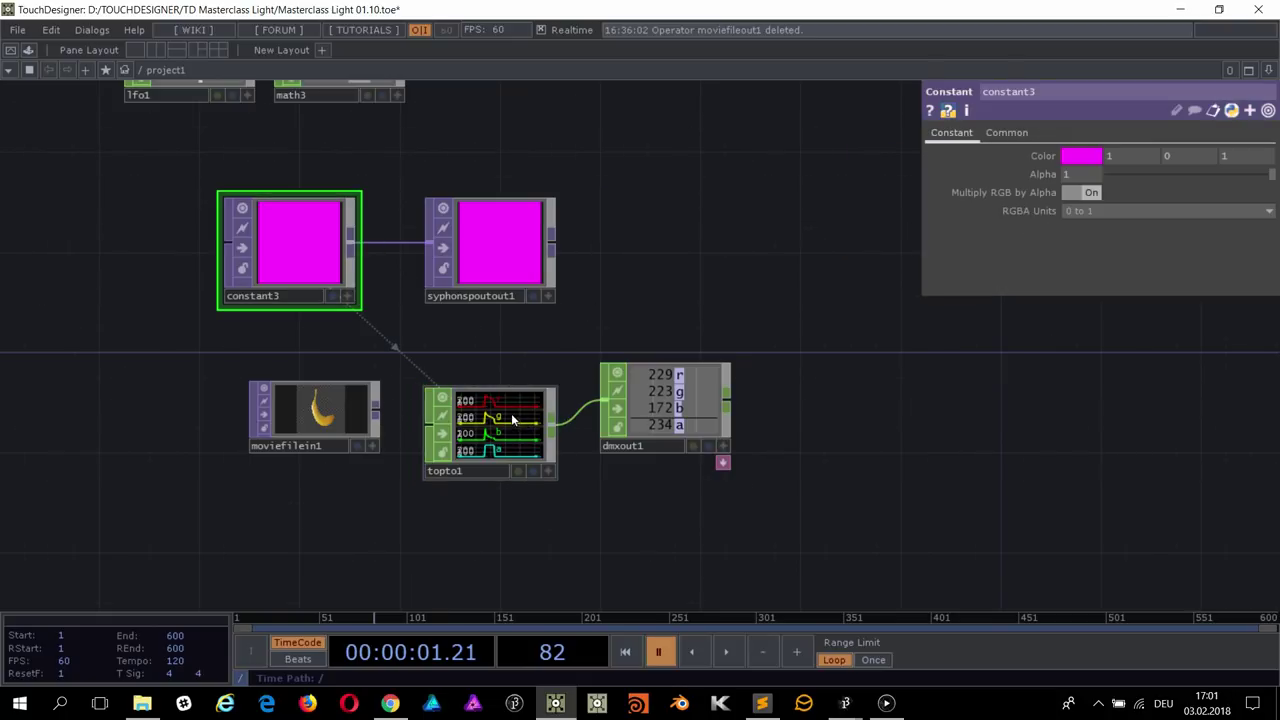
drag(500, 259, 550, 234)
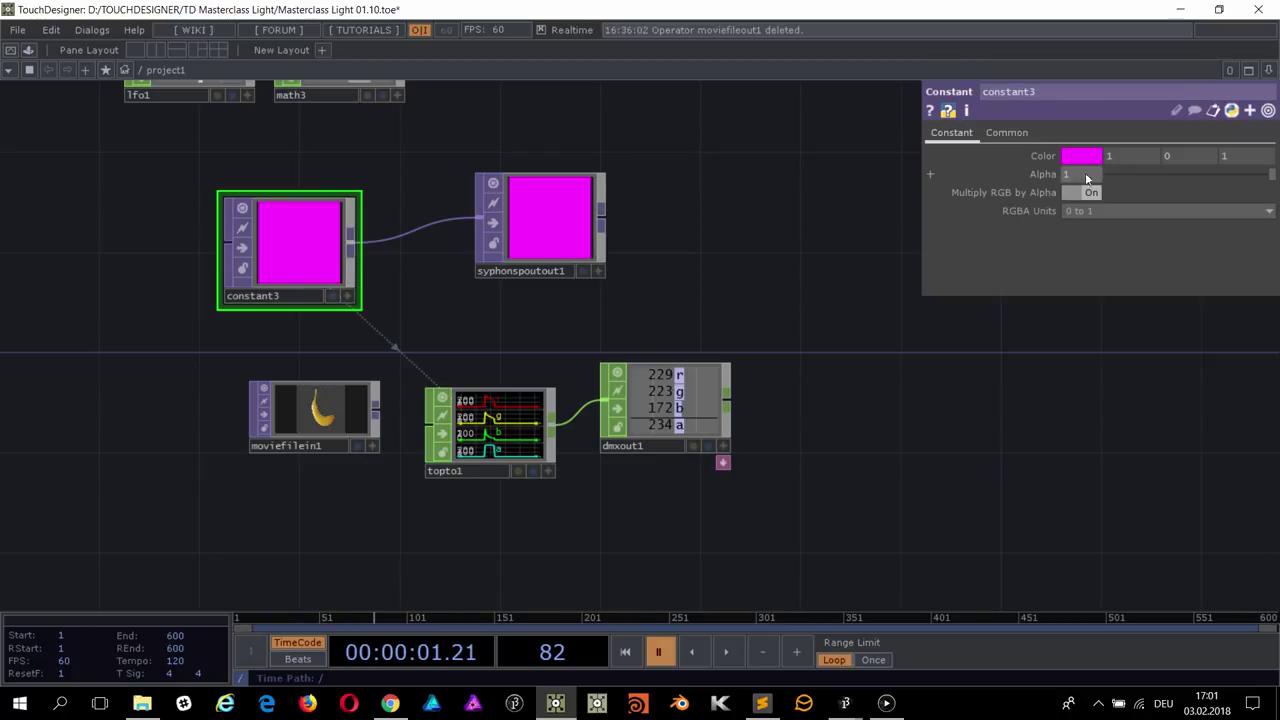
text(0)
key(Return)
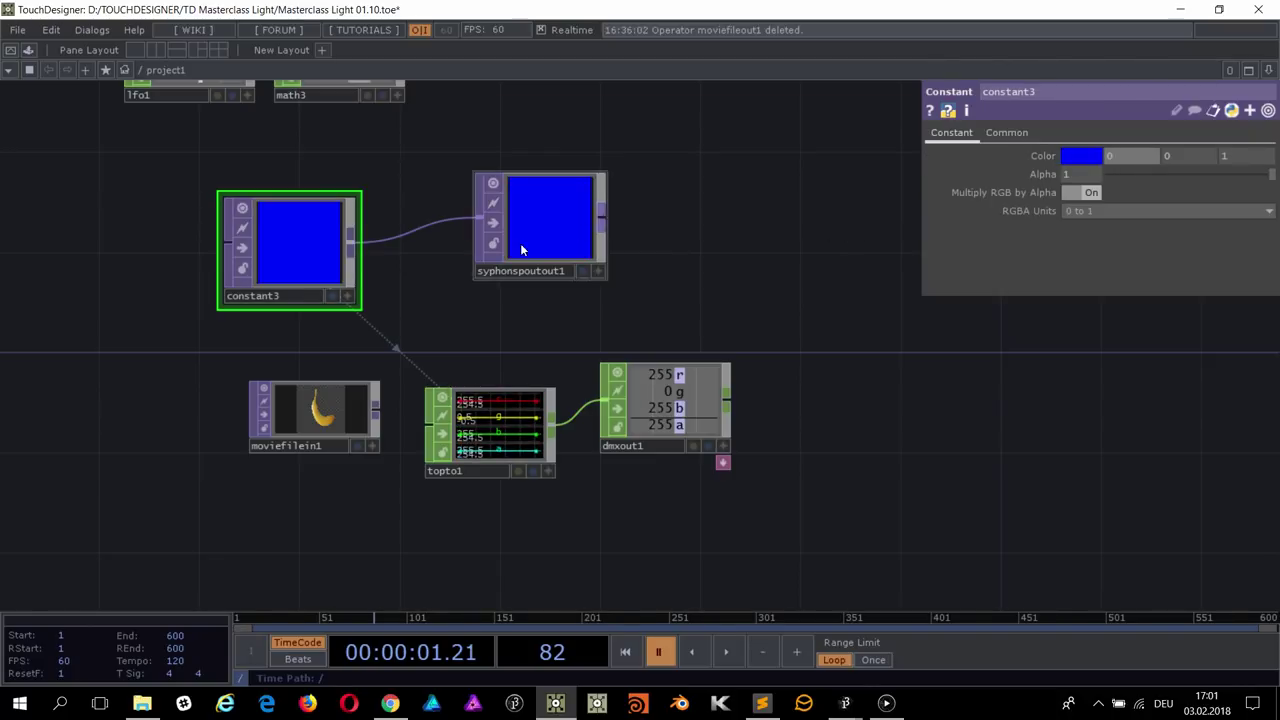
Step: Rearrange the network with syphonspoutout1 above constant3's level and topto1 and dmxout1 aligned in one row below it
drag(576, 232, 701, 181)
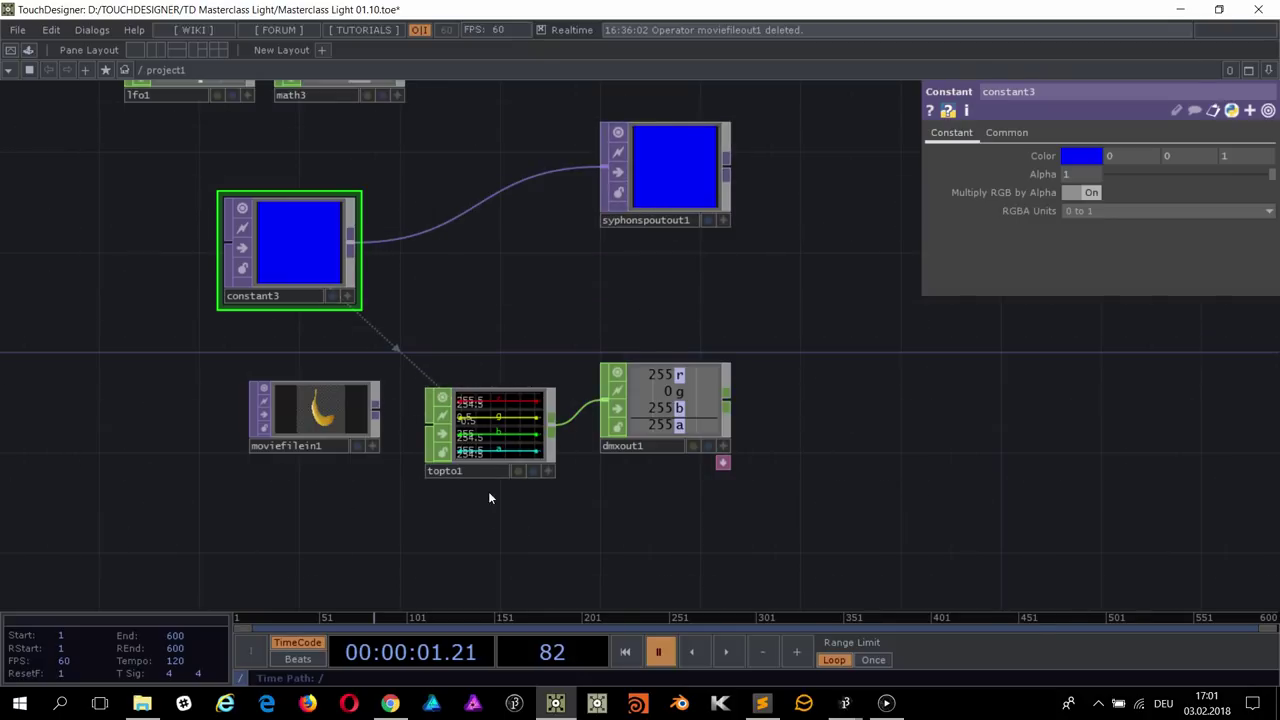
drag(490, 443, 472, 350)
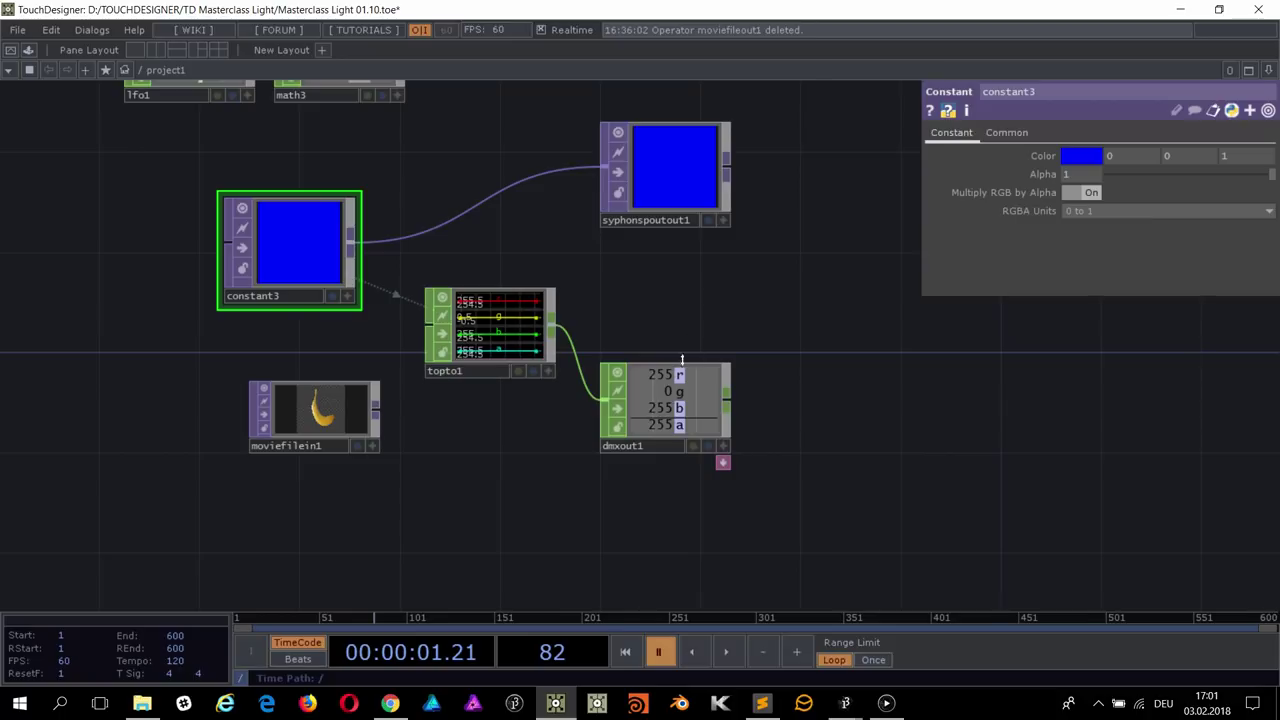
drag(668, 407, 651, 354)
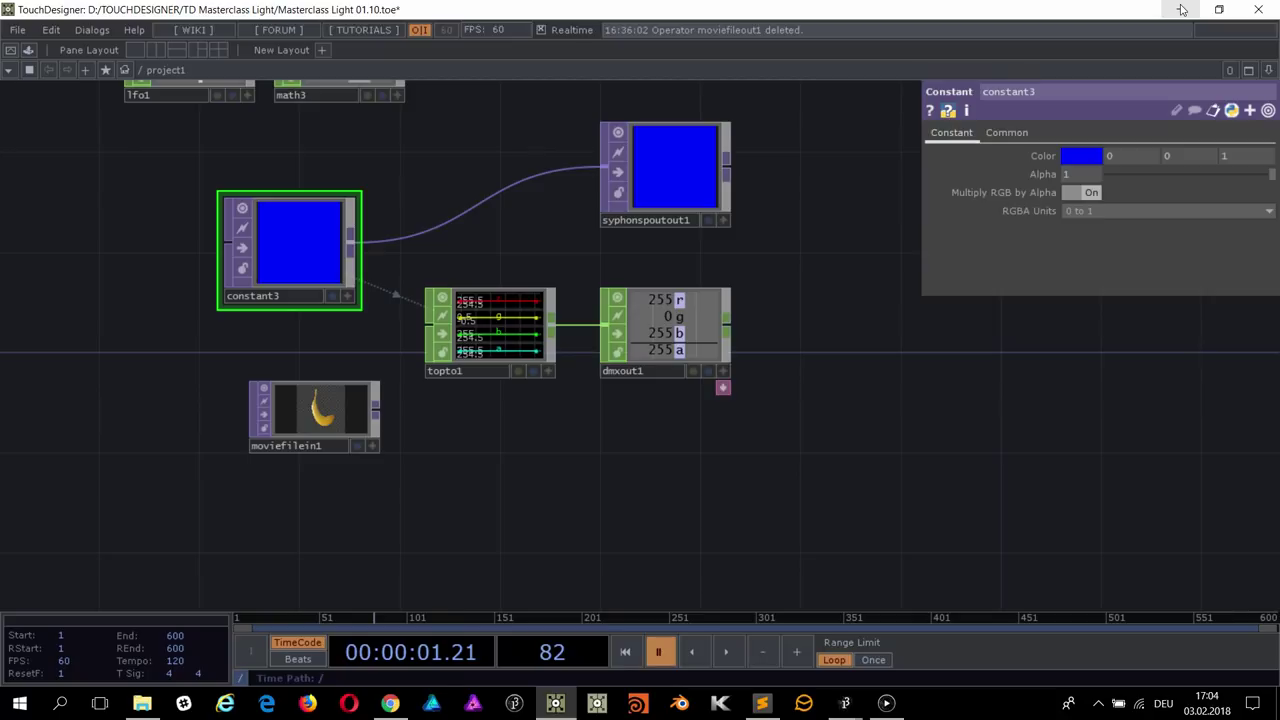
Step: Minimise TouchDesigner and open the Project Stuff folder inside the TOUCHDESIGNER folder in File Explorer
click(1181, 9)
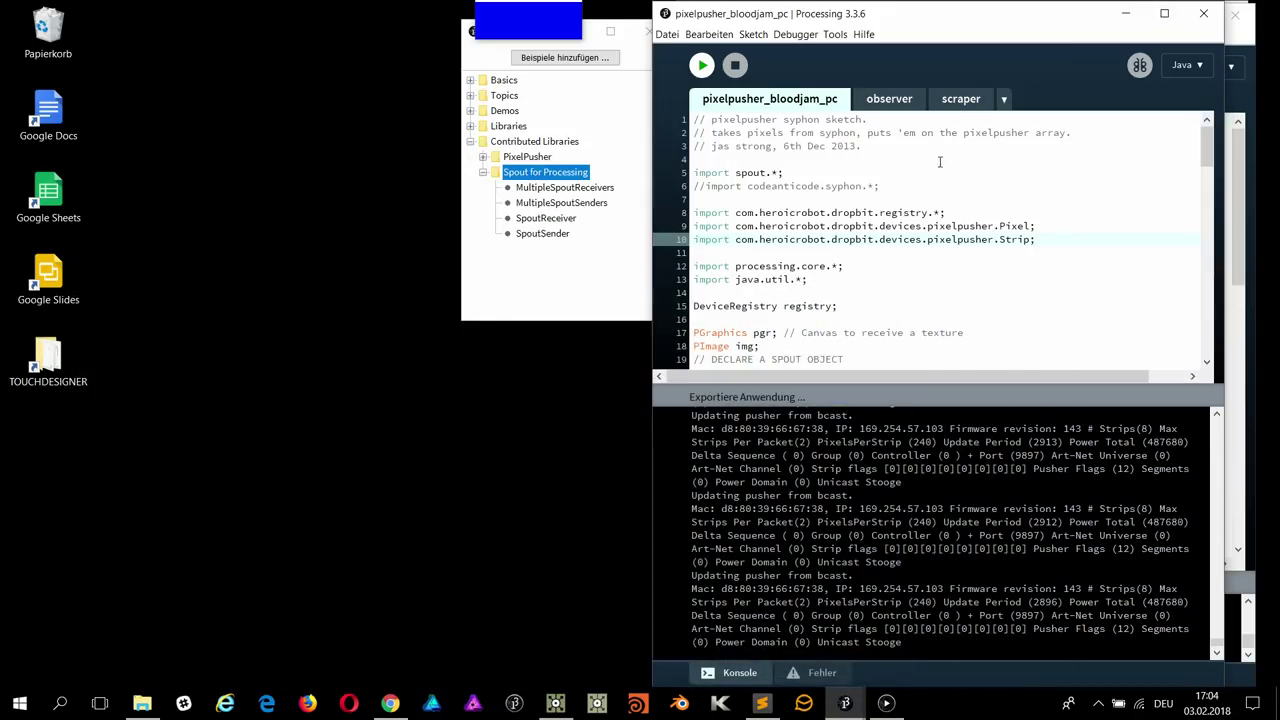
click(143, 704)
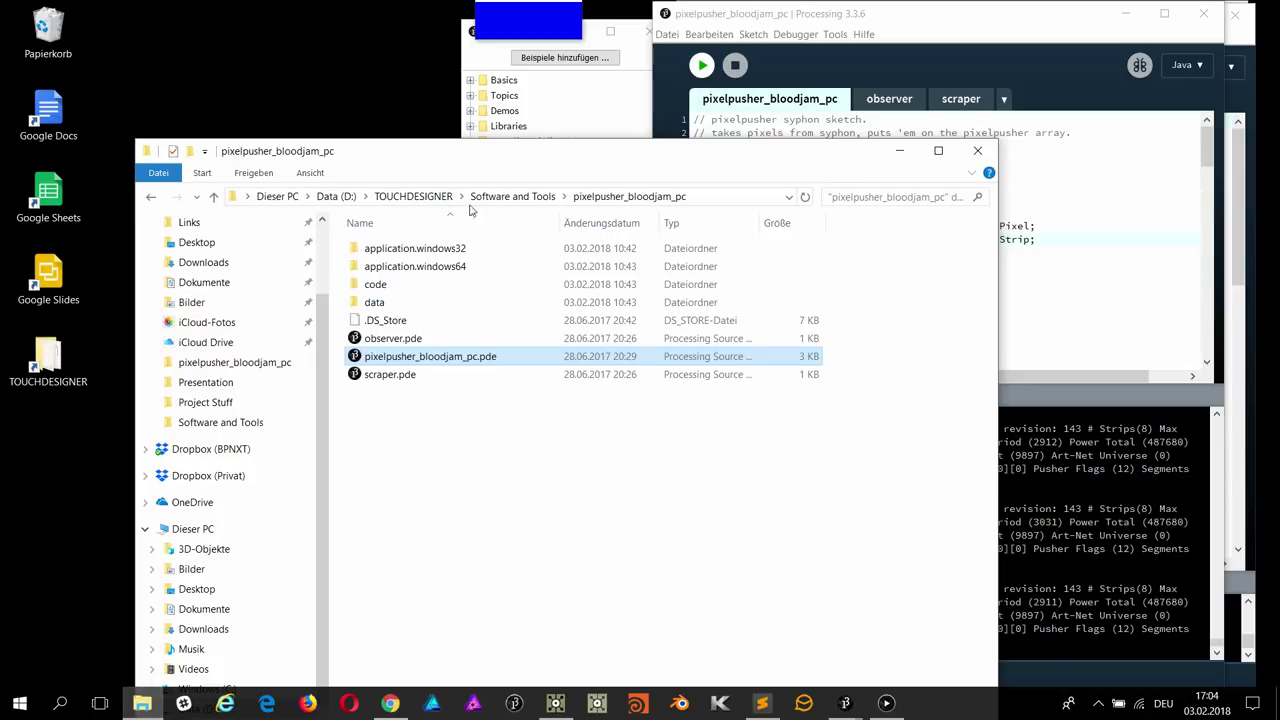
click(500, 204)
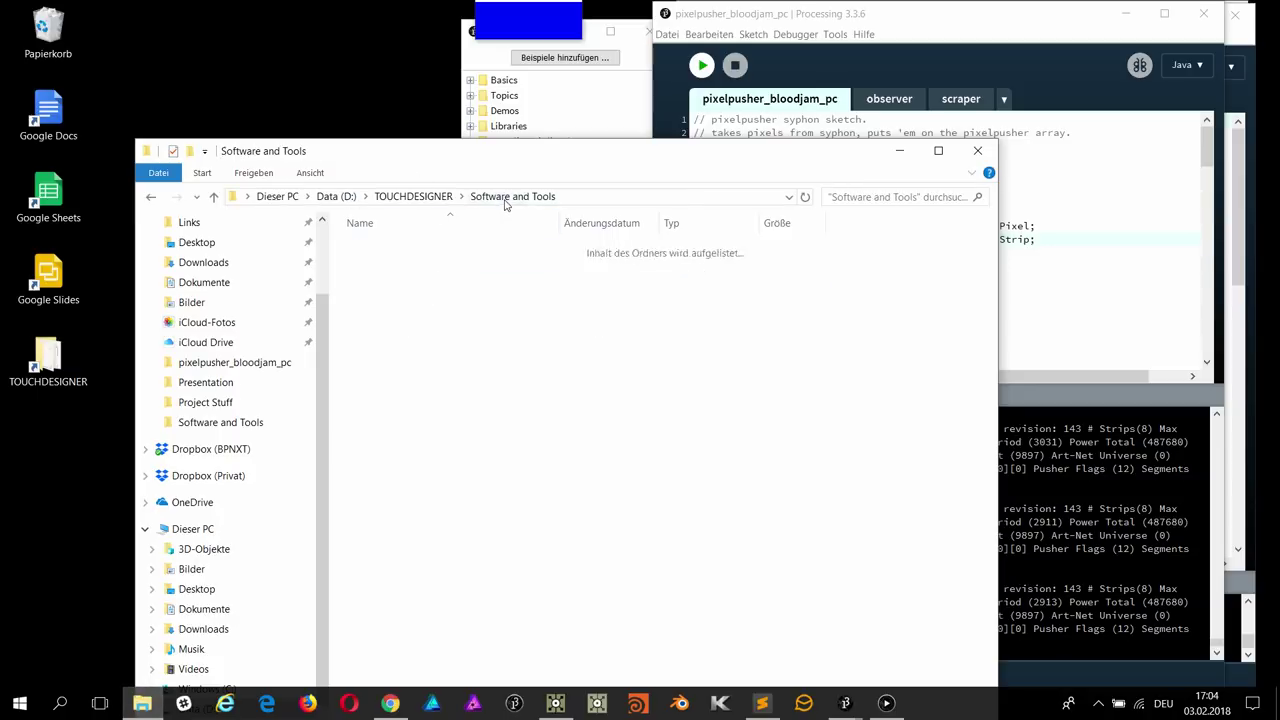
click(428, 198)
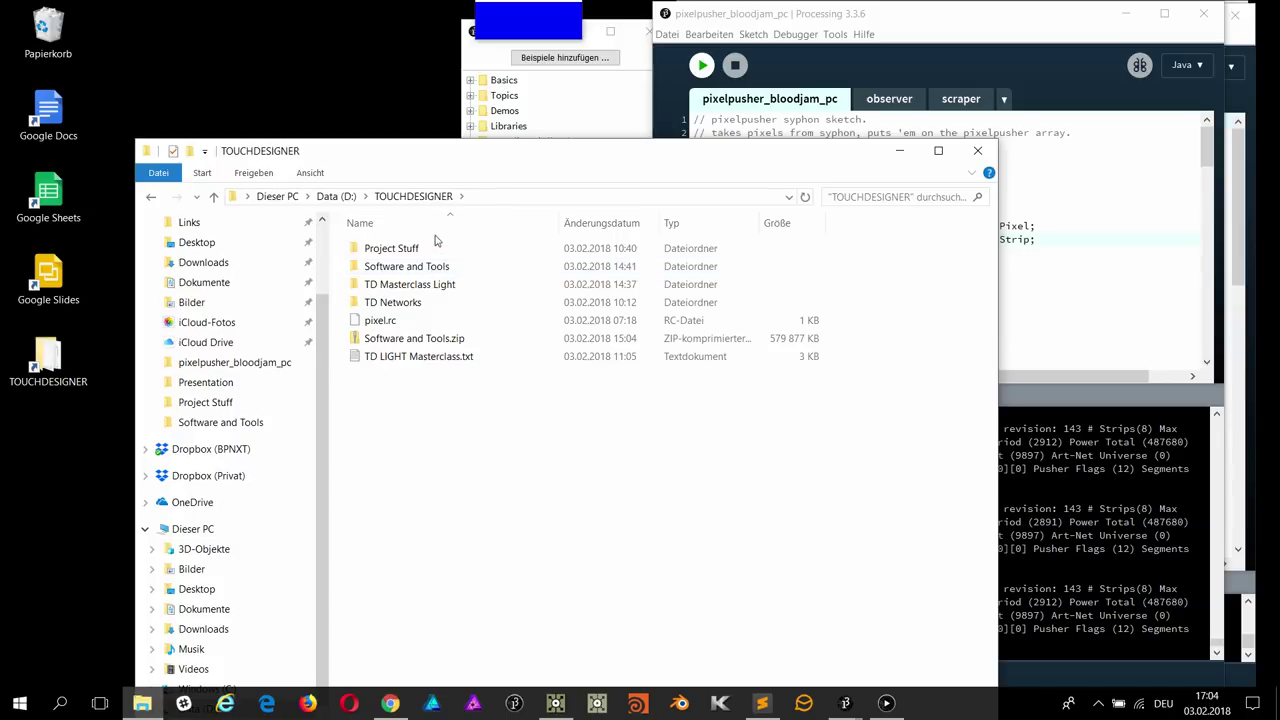
double_click(390, 248)
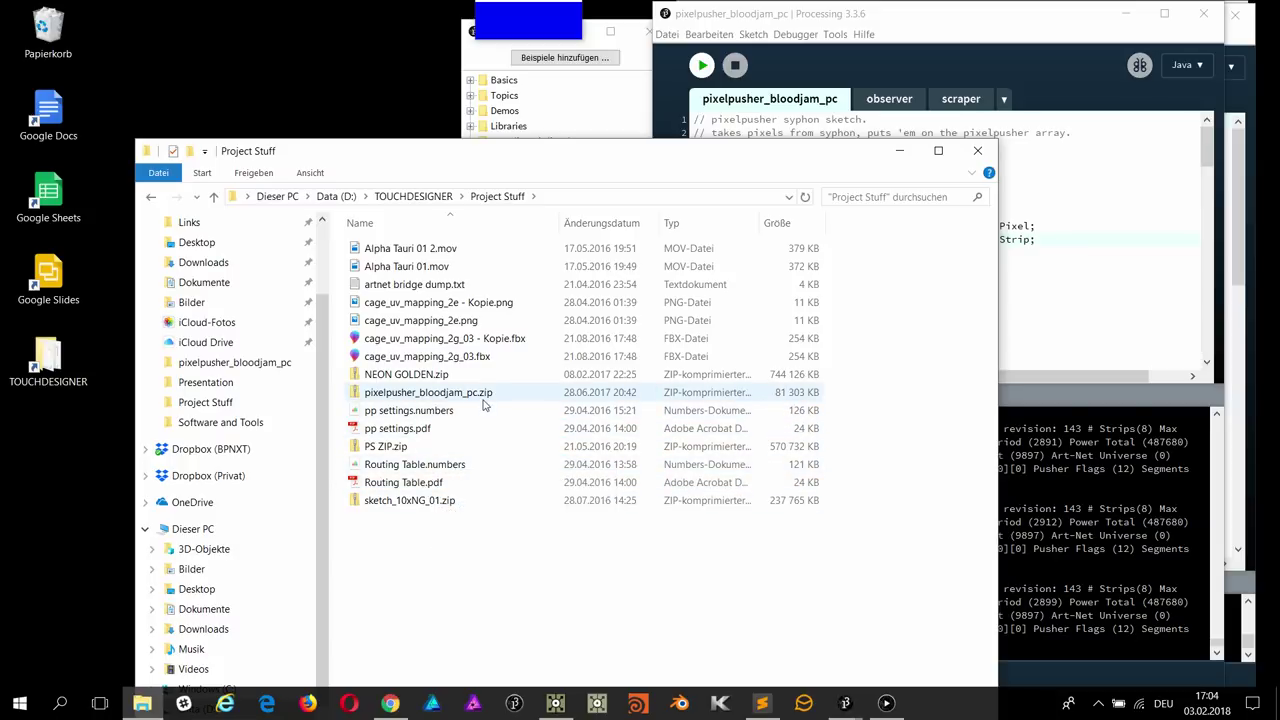
Step: Open cage_uv_mapping_2e.png with Affinity Photo, without making it the default app for PNG files
click(452, 322)
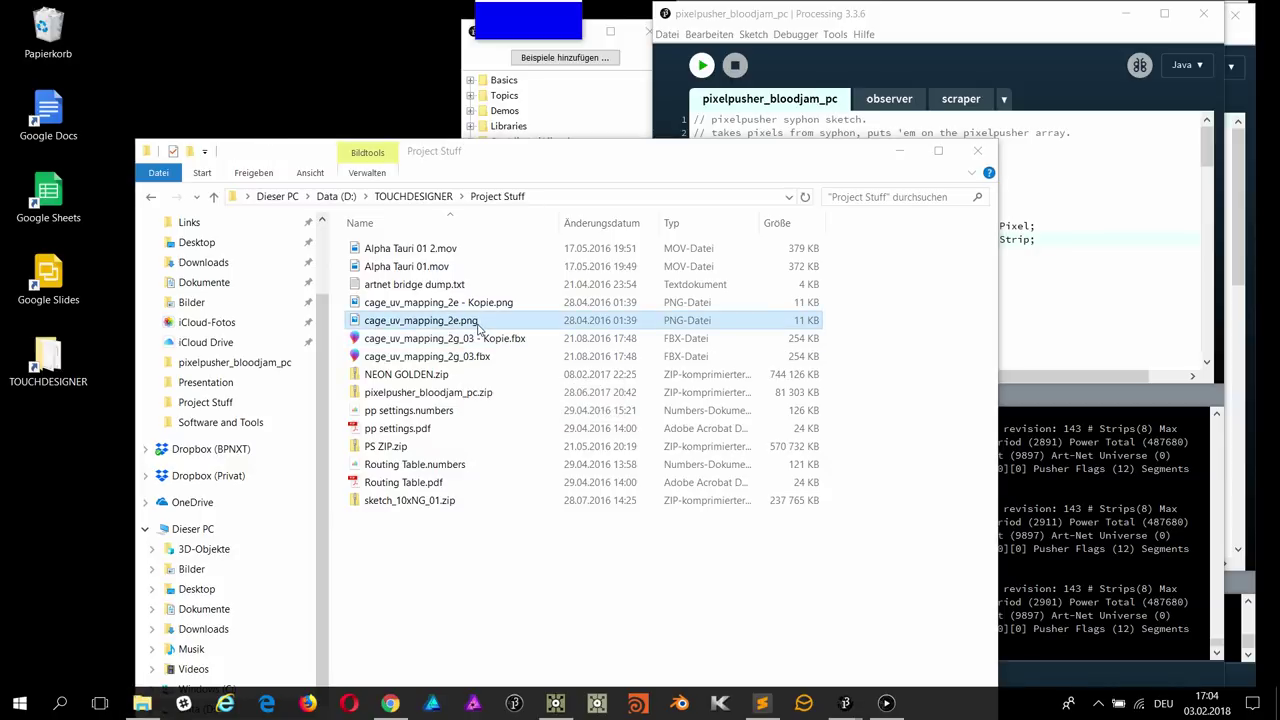
double_click(478, 328)
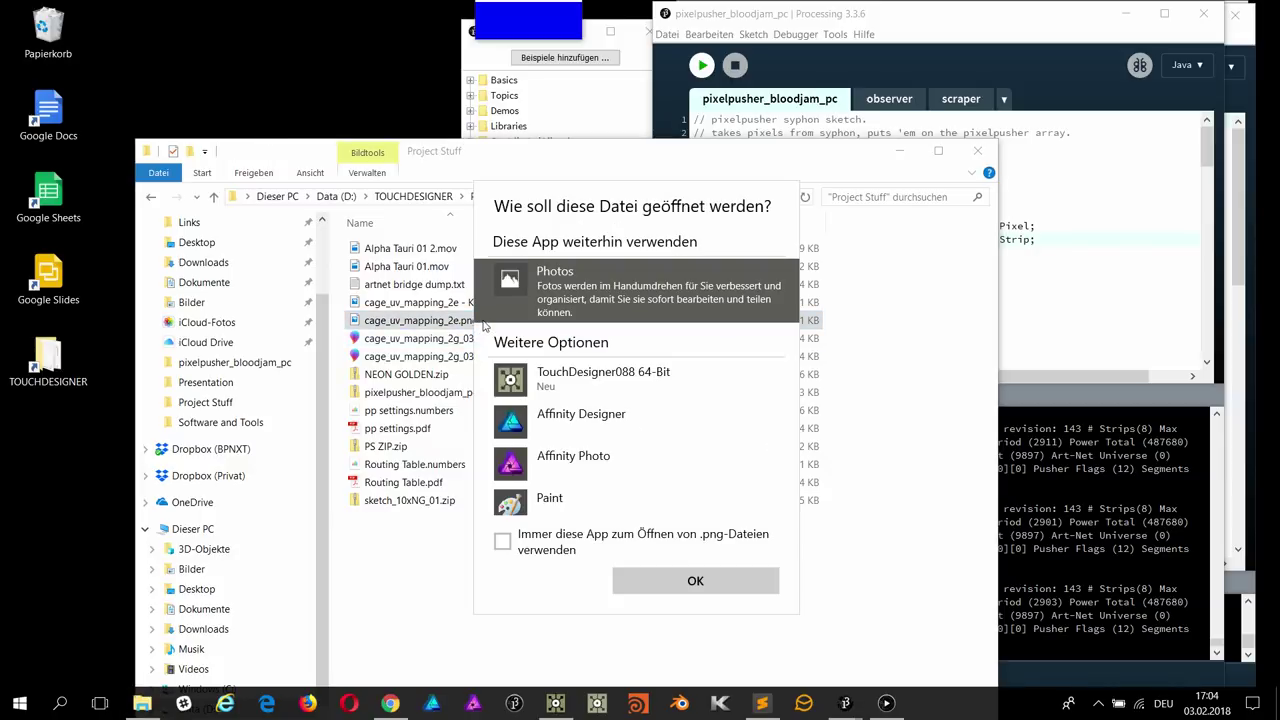
click(578, 462)
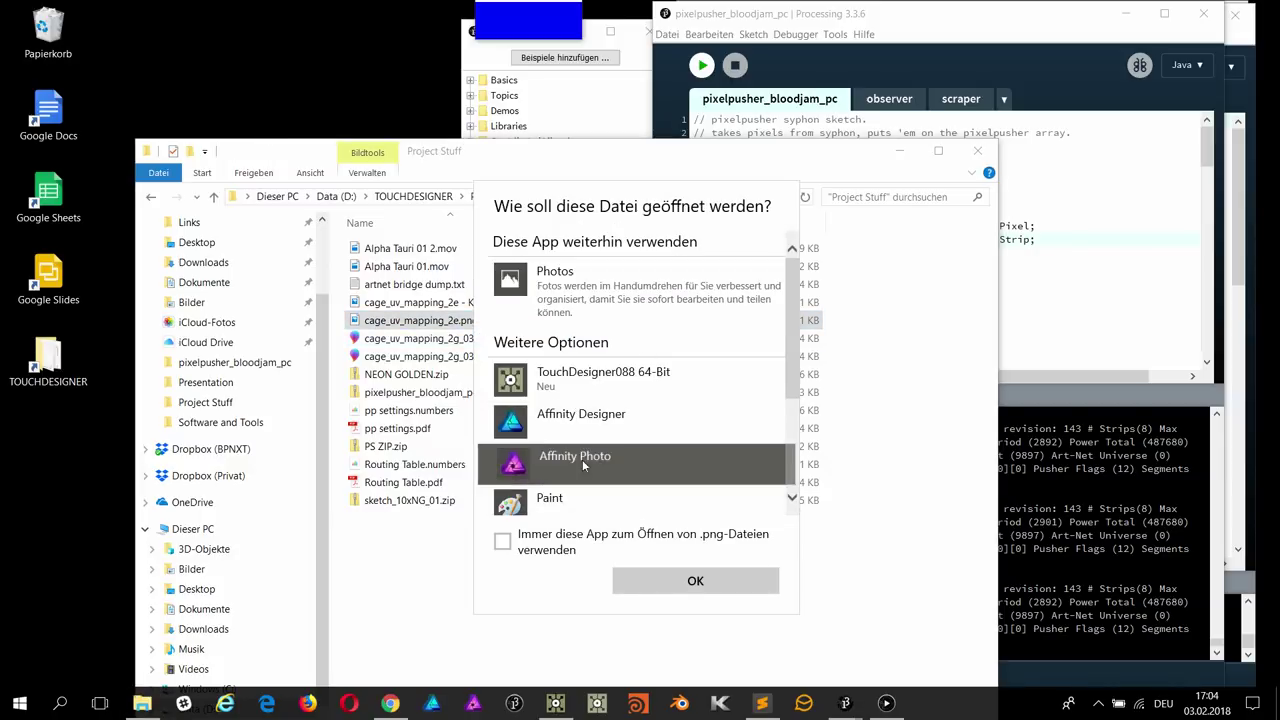
click(698, 580)
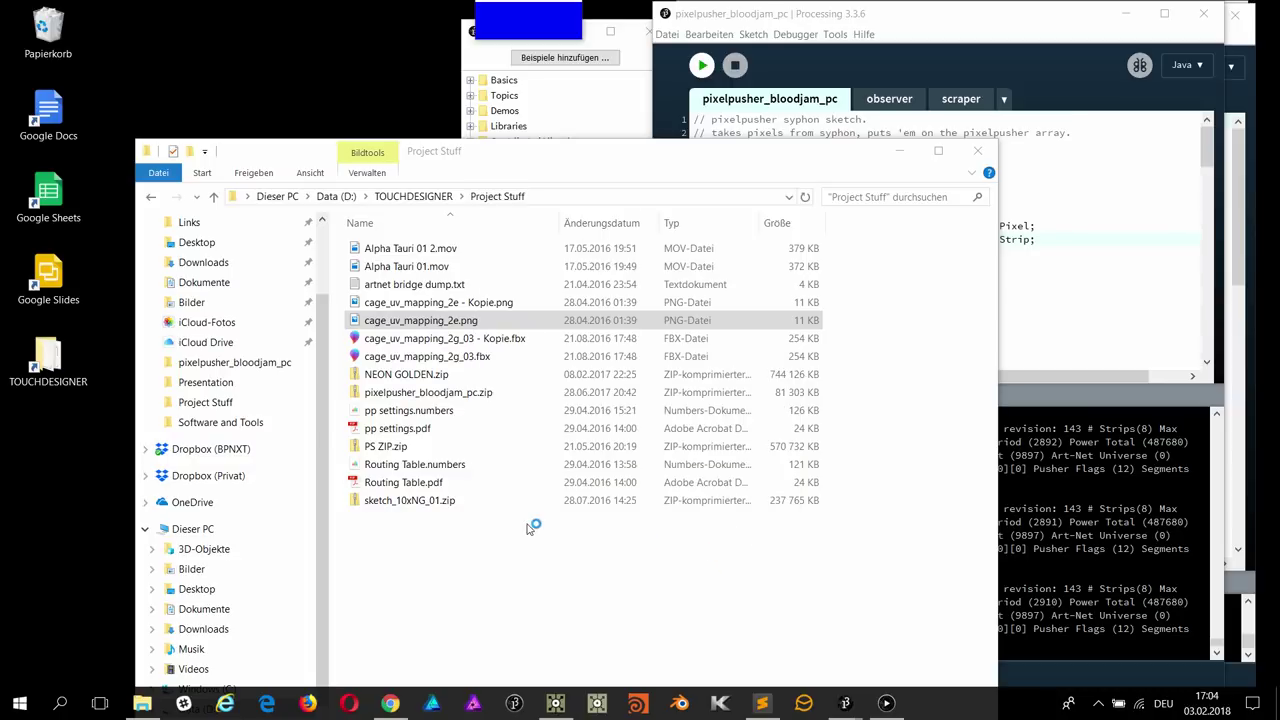